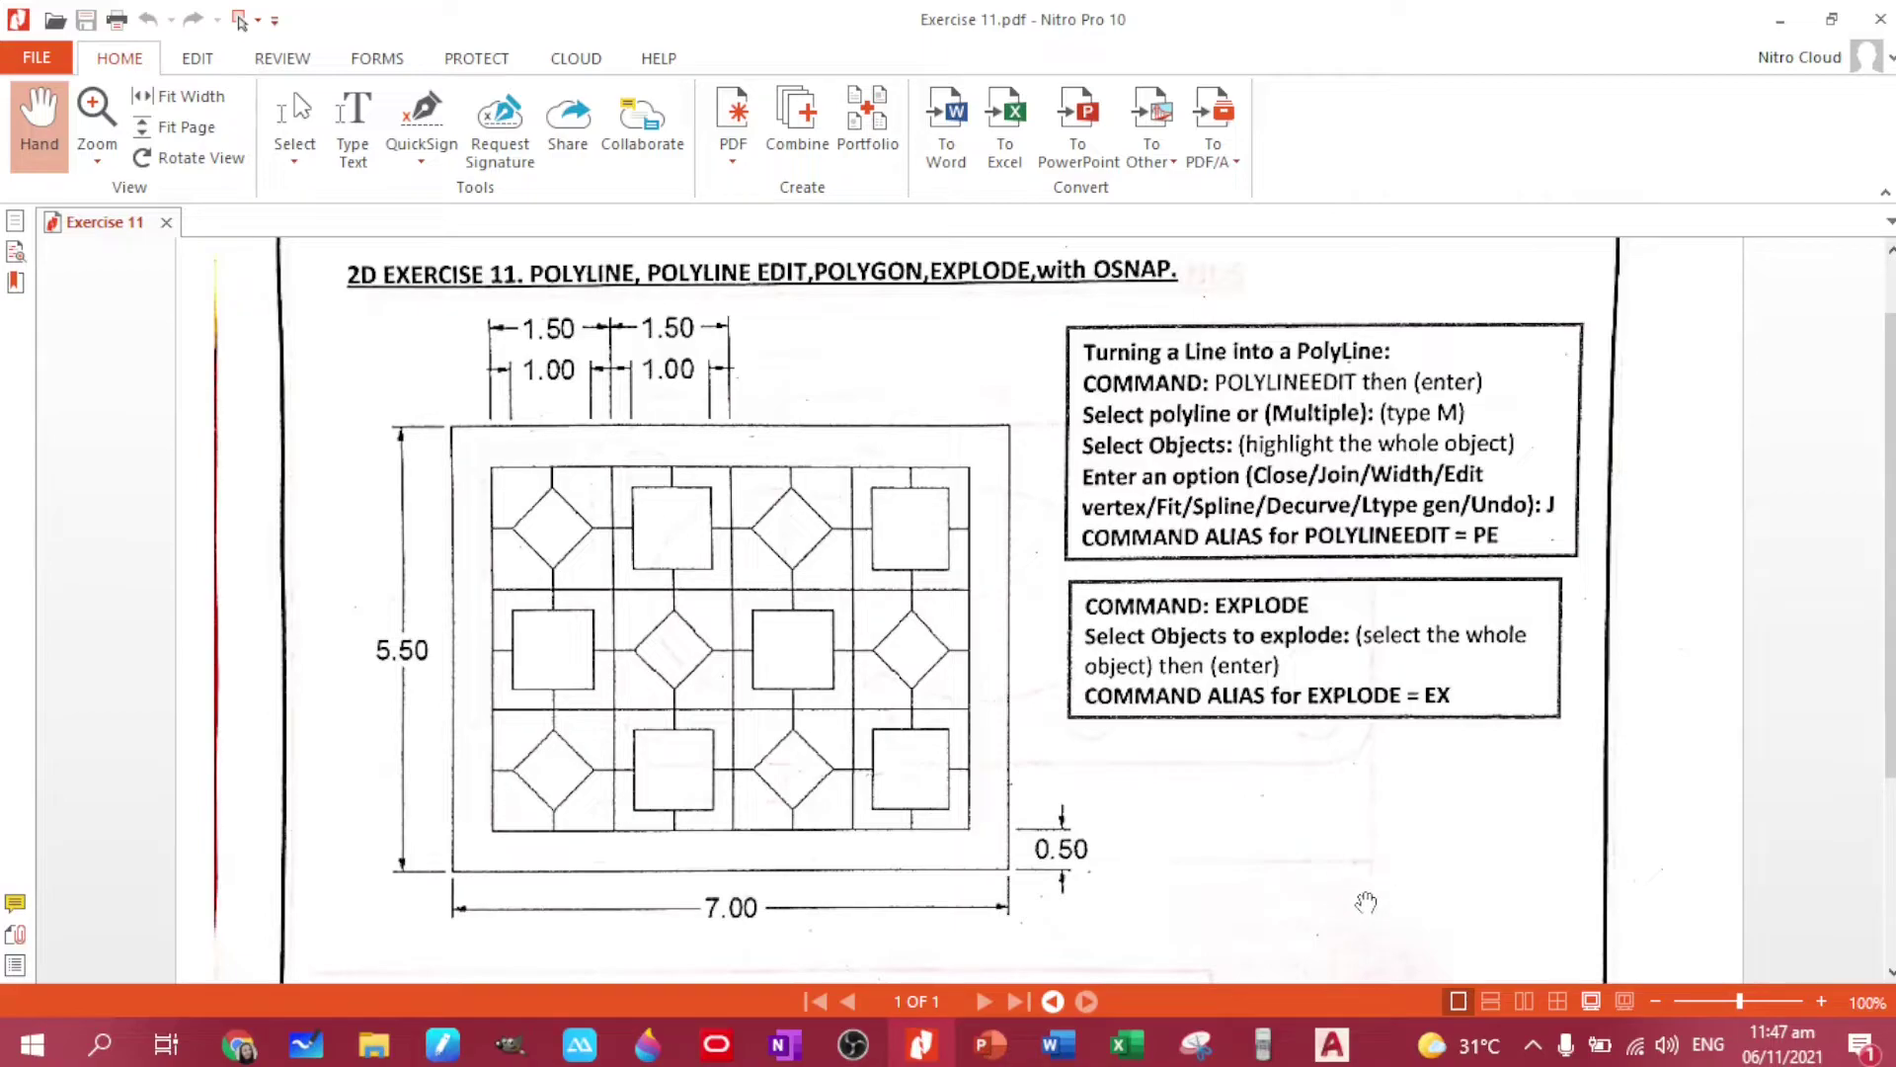
# After reviewing the Exercise 11 grid sheet in Nitro Pro, switch to the empty AutoCAD drawing
pyautogui.click(1332, 1049)
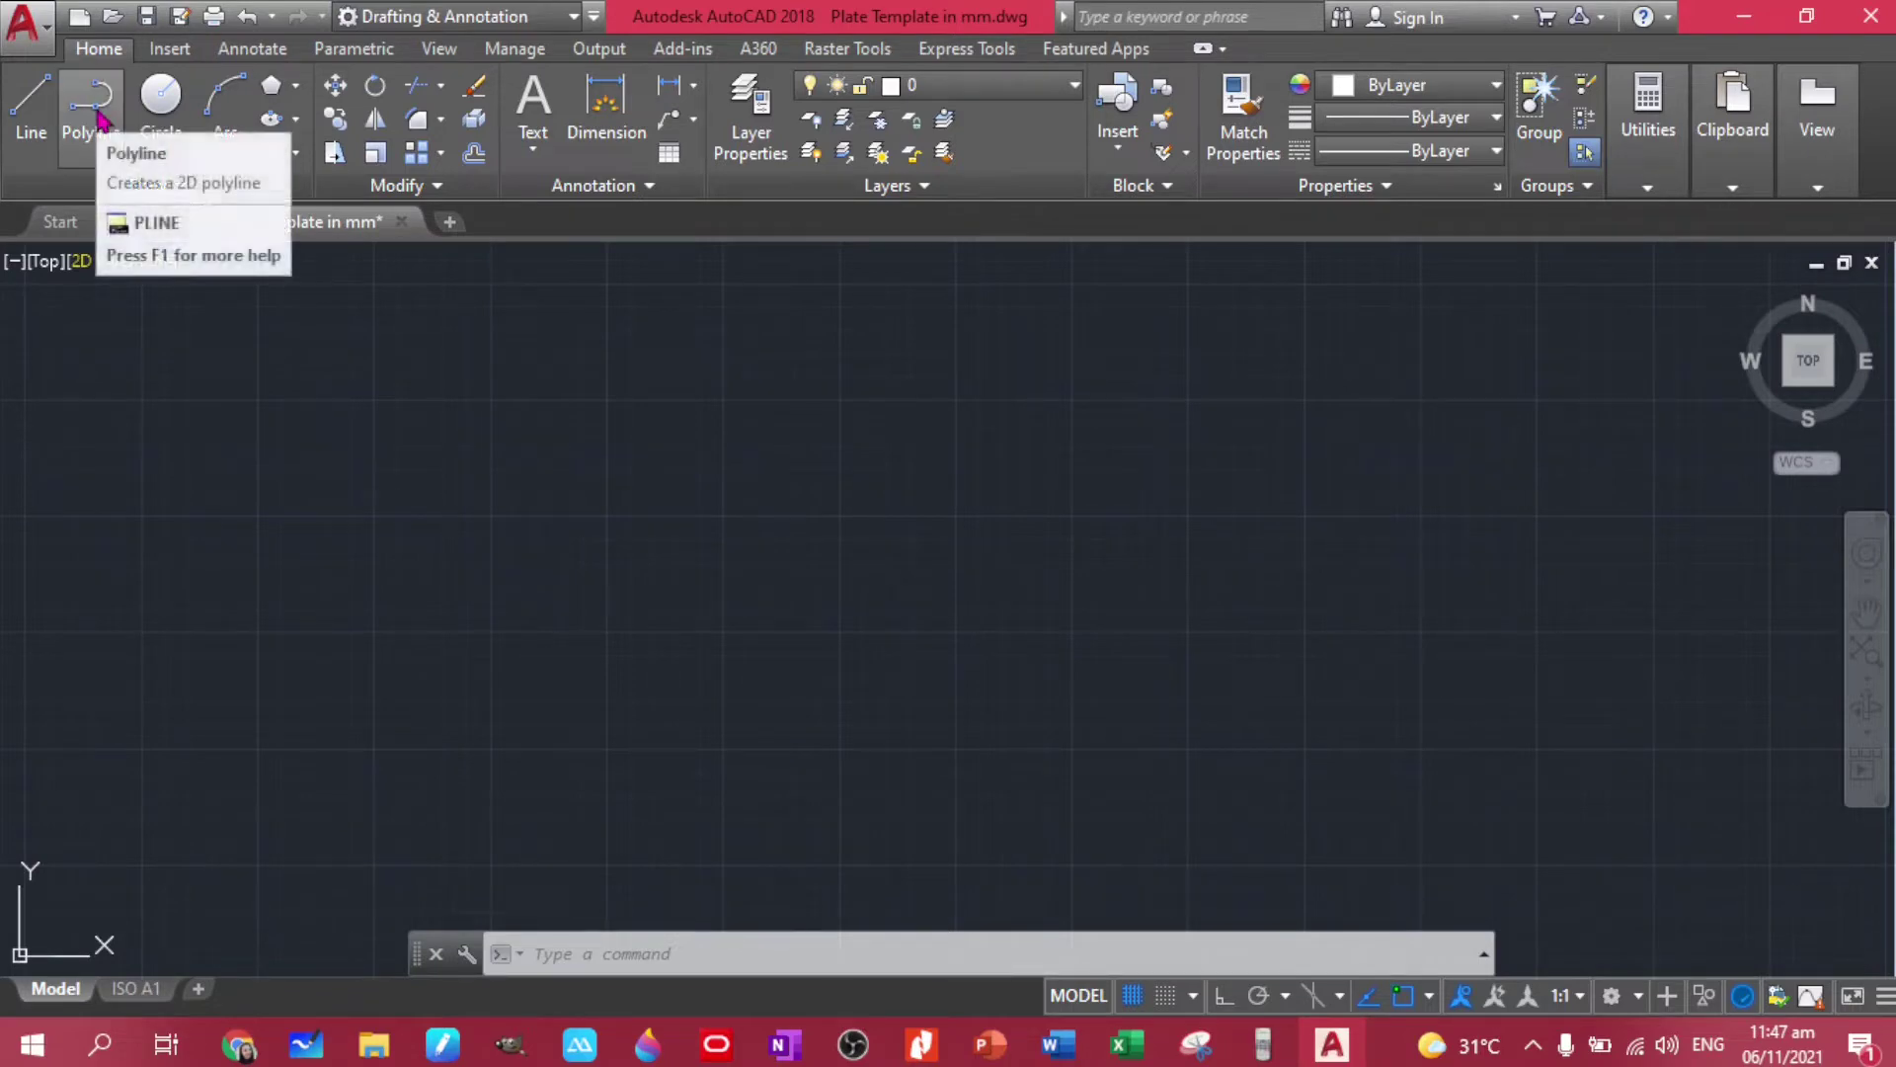
pyautogui.write('pl')
# Draw a closed polyline rectangle with Ortho on, using edges of 7, 5.5 and 7
pyautogui.press('Return')
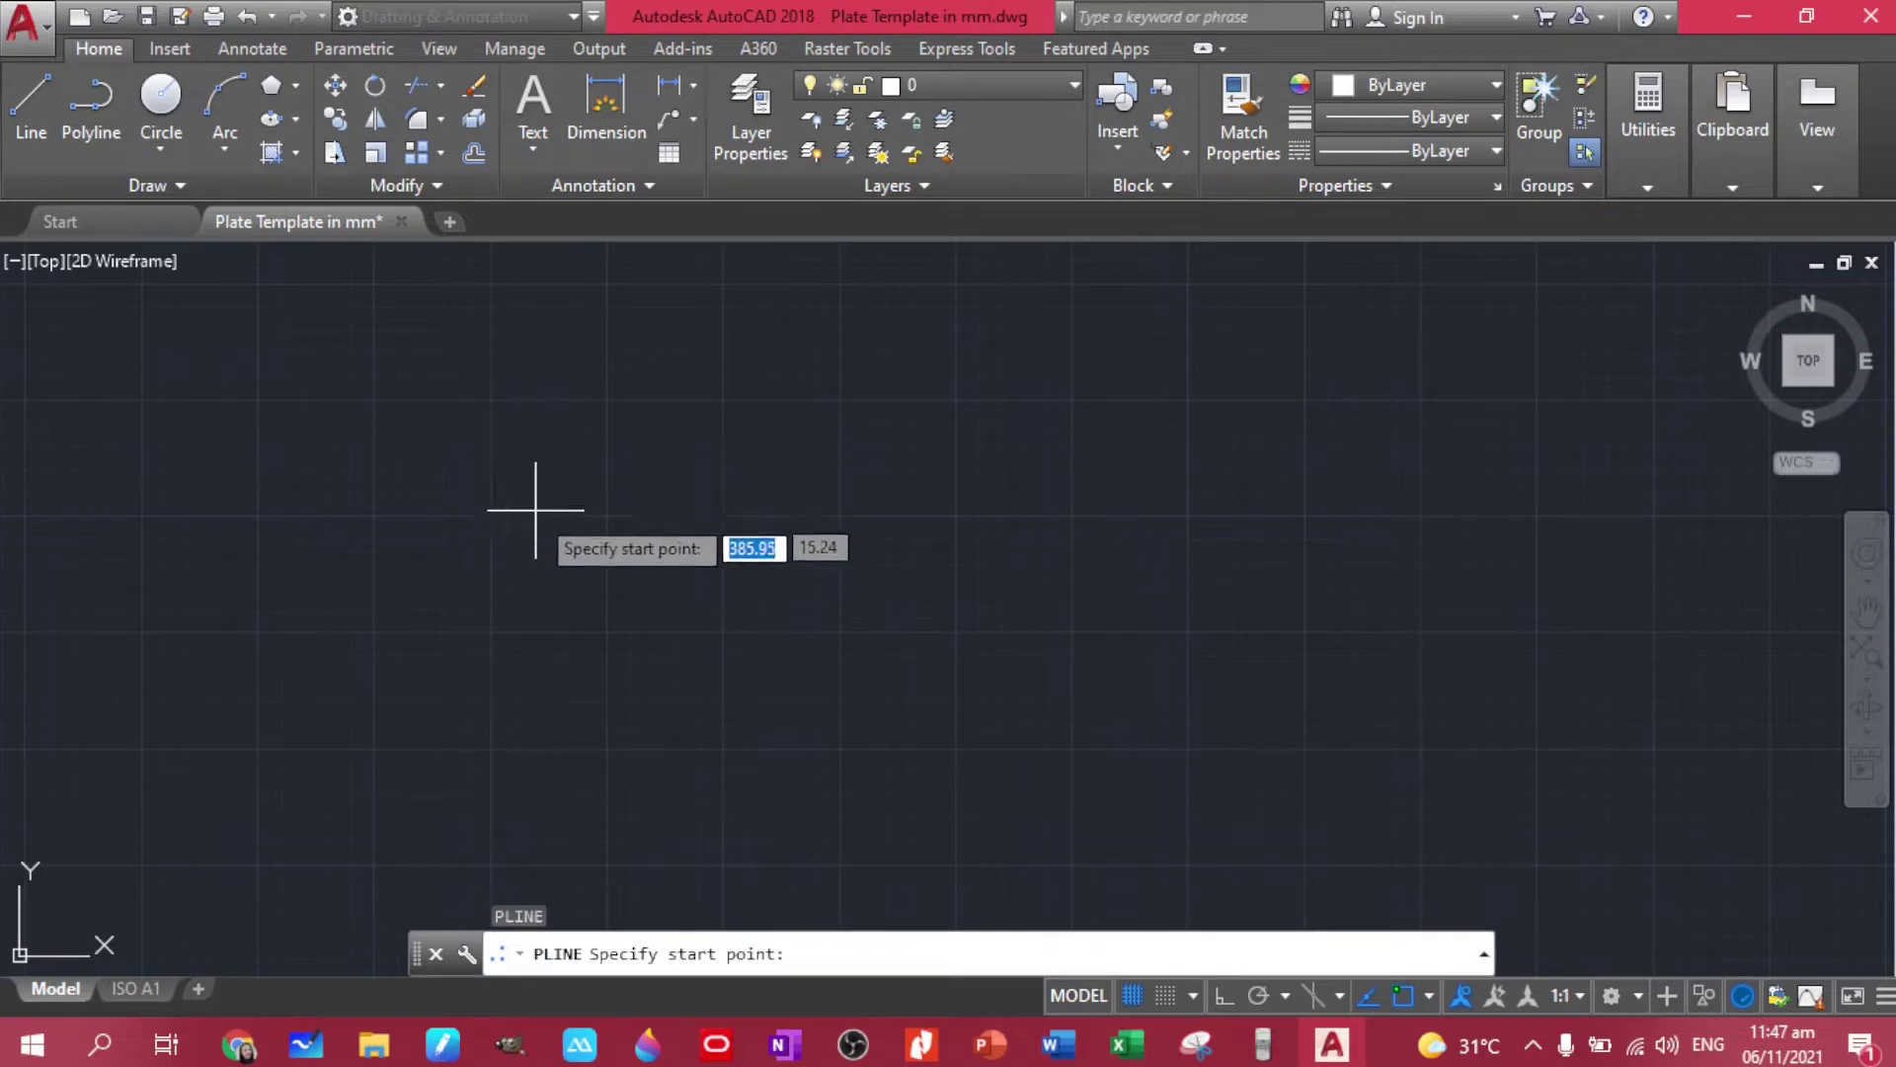
pyautogui.click(604, 400)
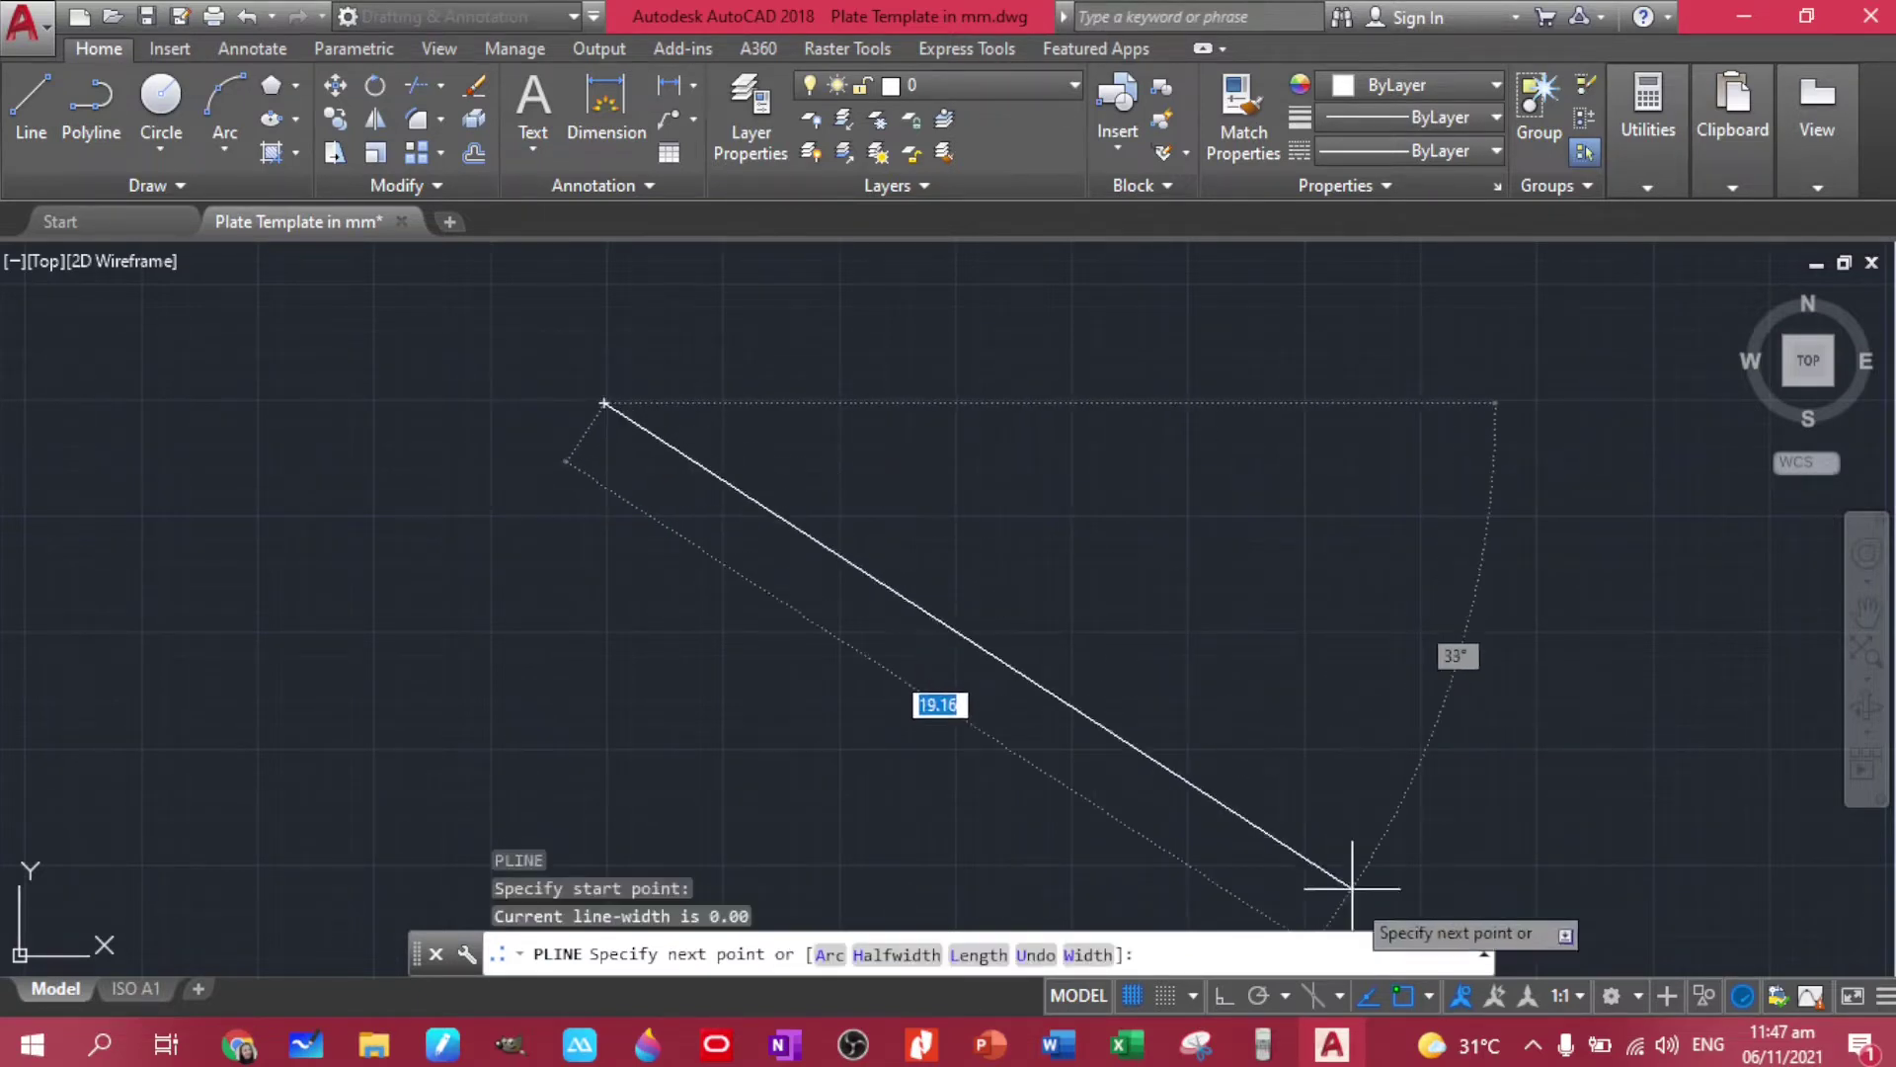
pyautogui.press('F8')
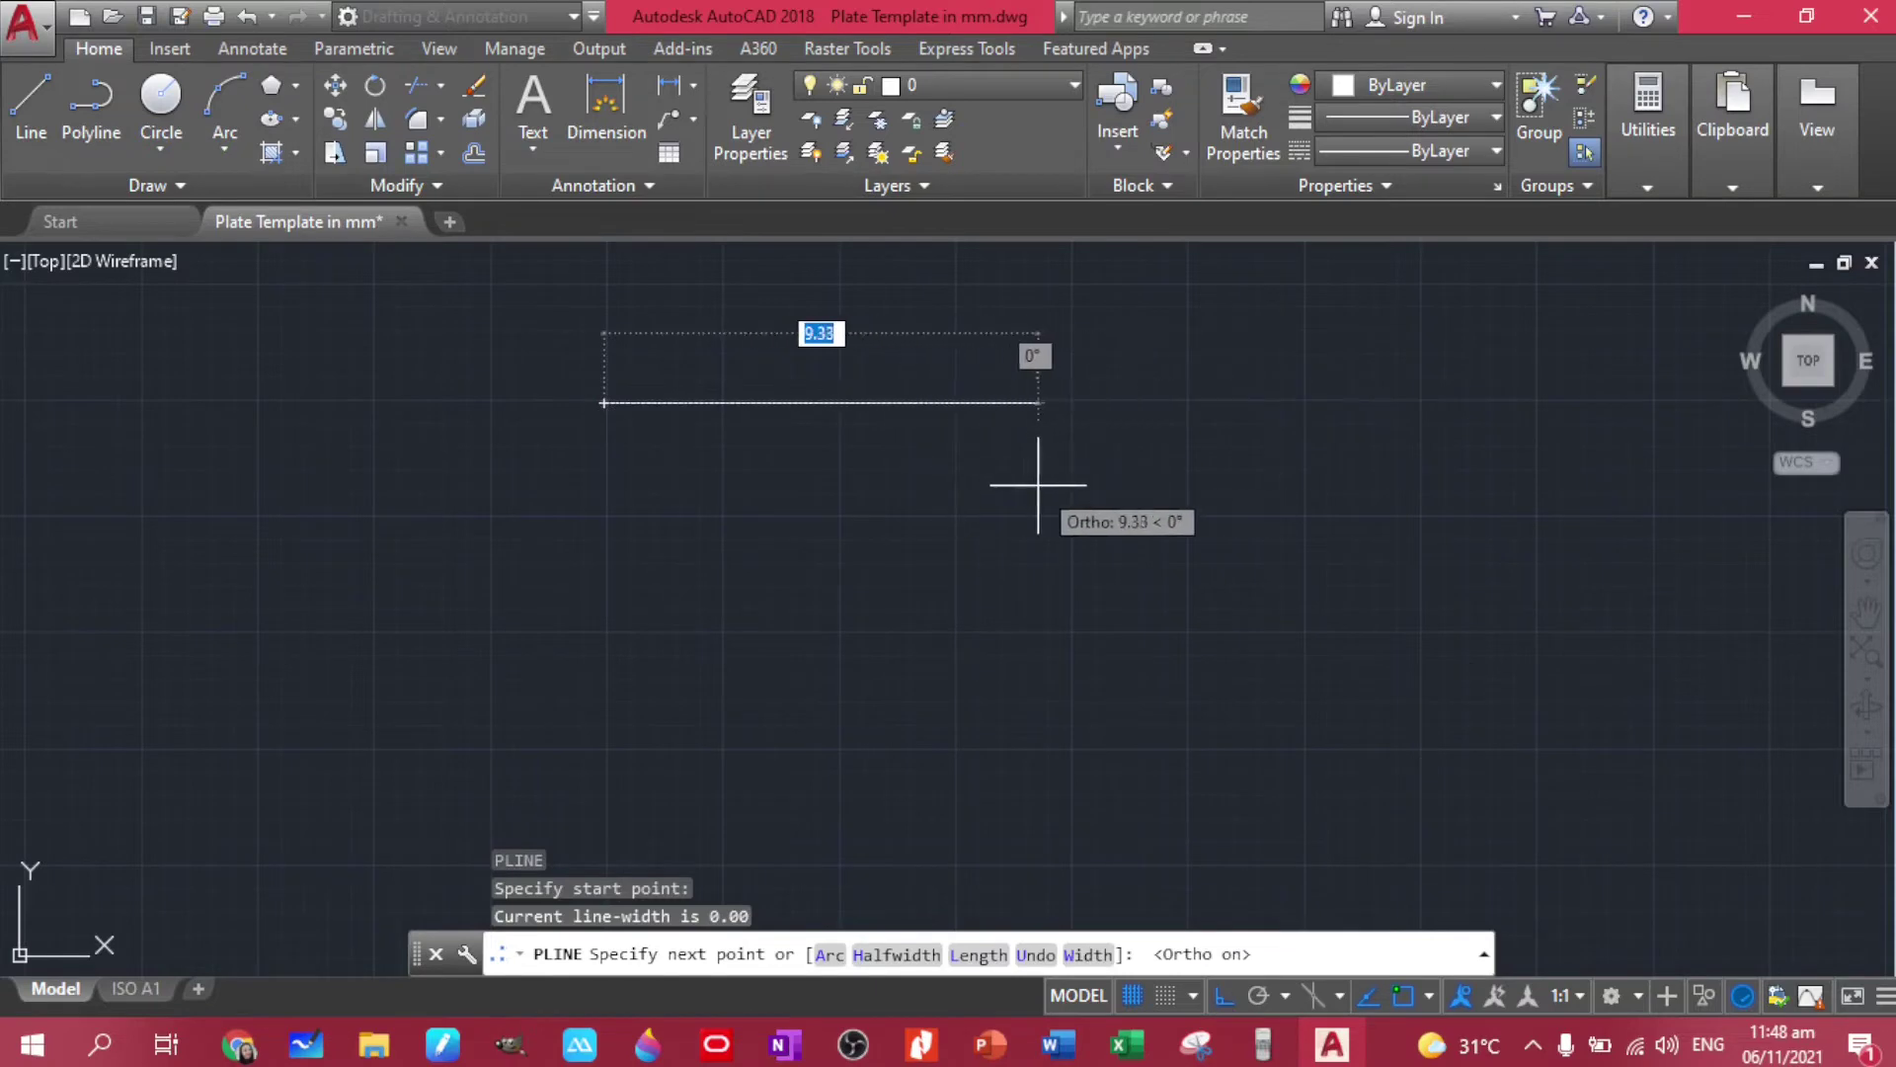
pyautogui.write('7')
pyautogui.press('Return')
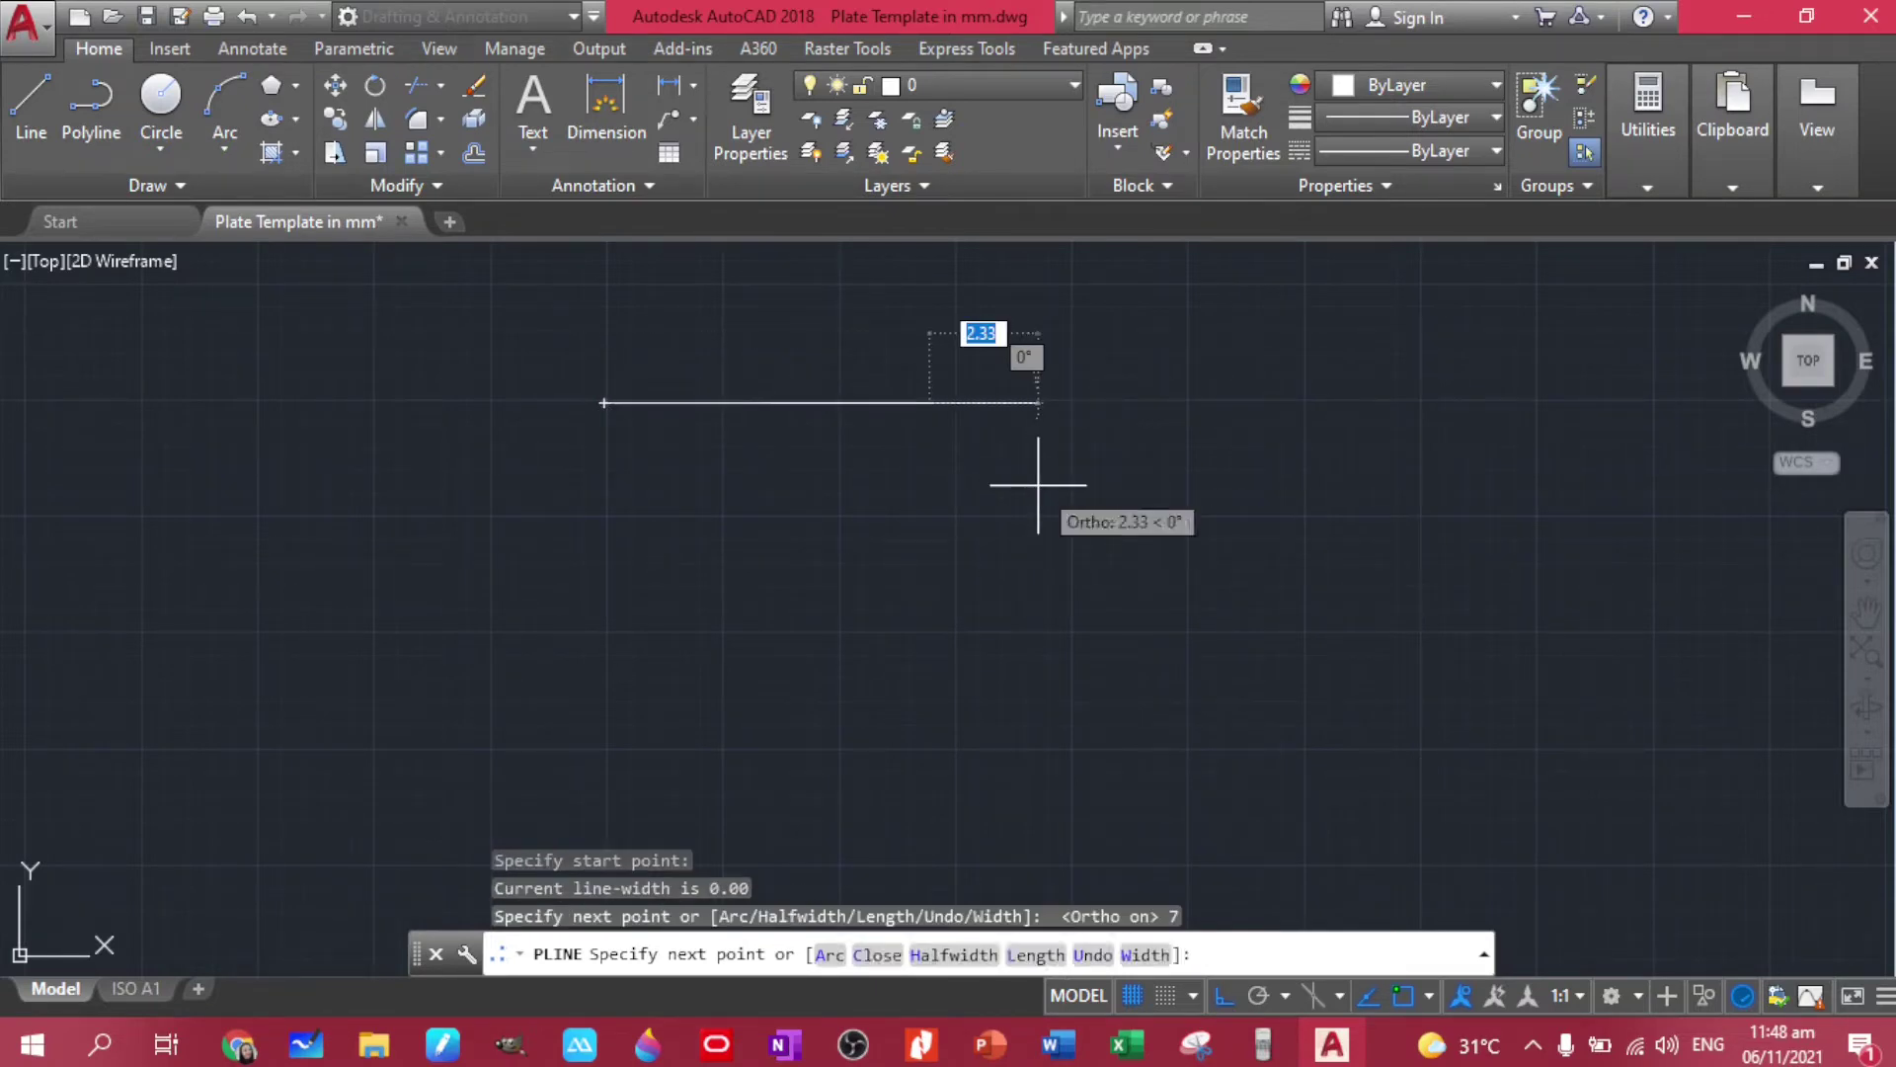
pyautogui.write('5.5')
pyautogui.press('Return')
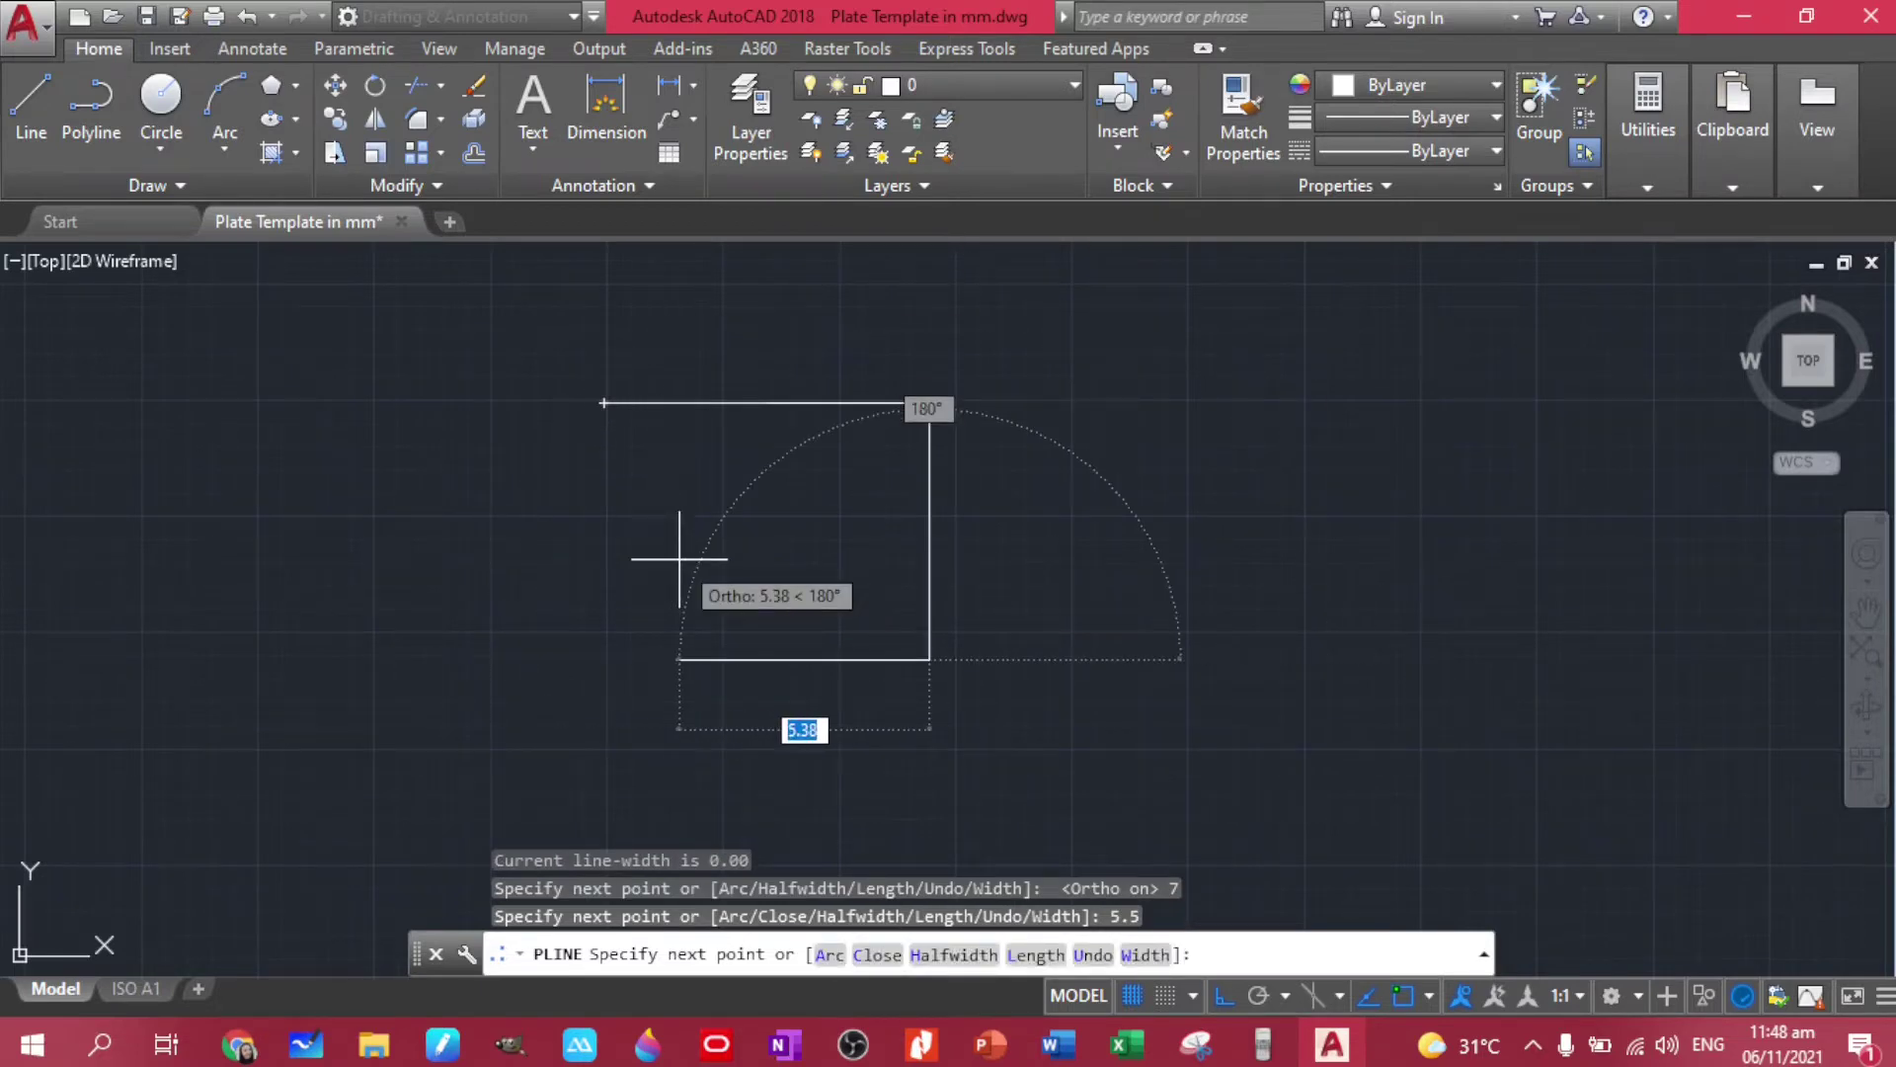
pyautogui.write('7')
pyautogui.press('Return')
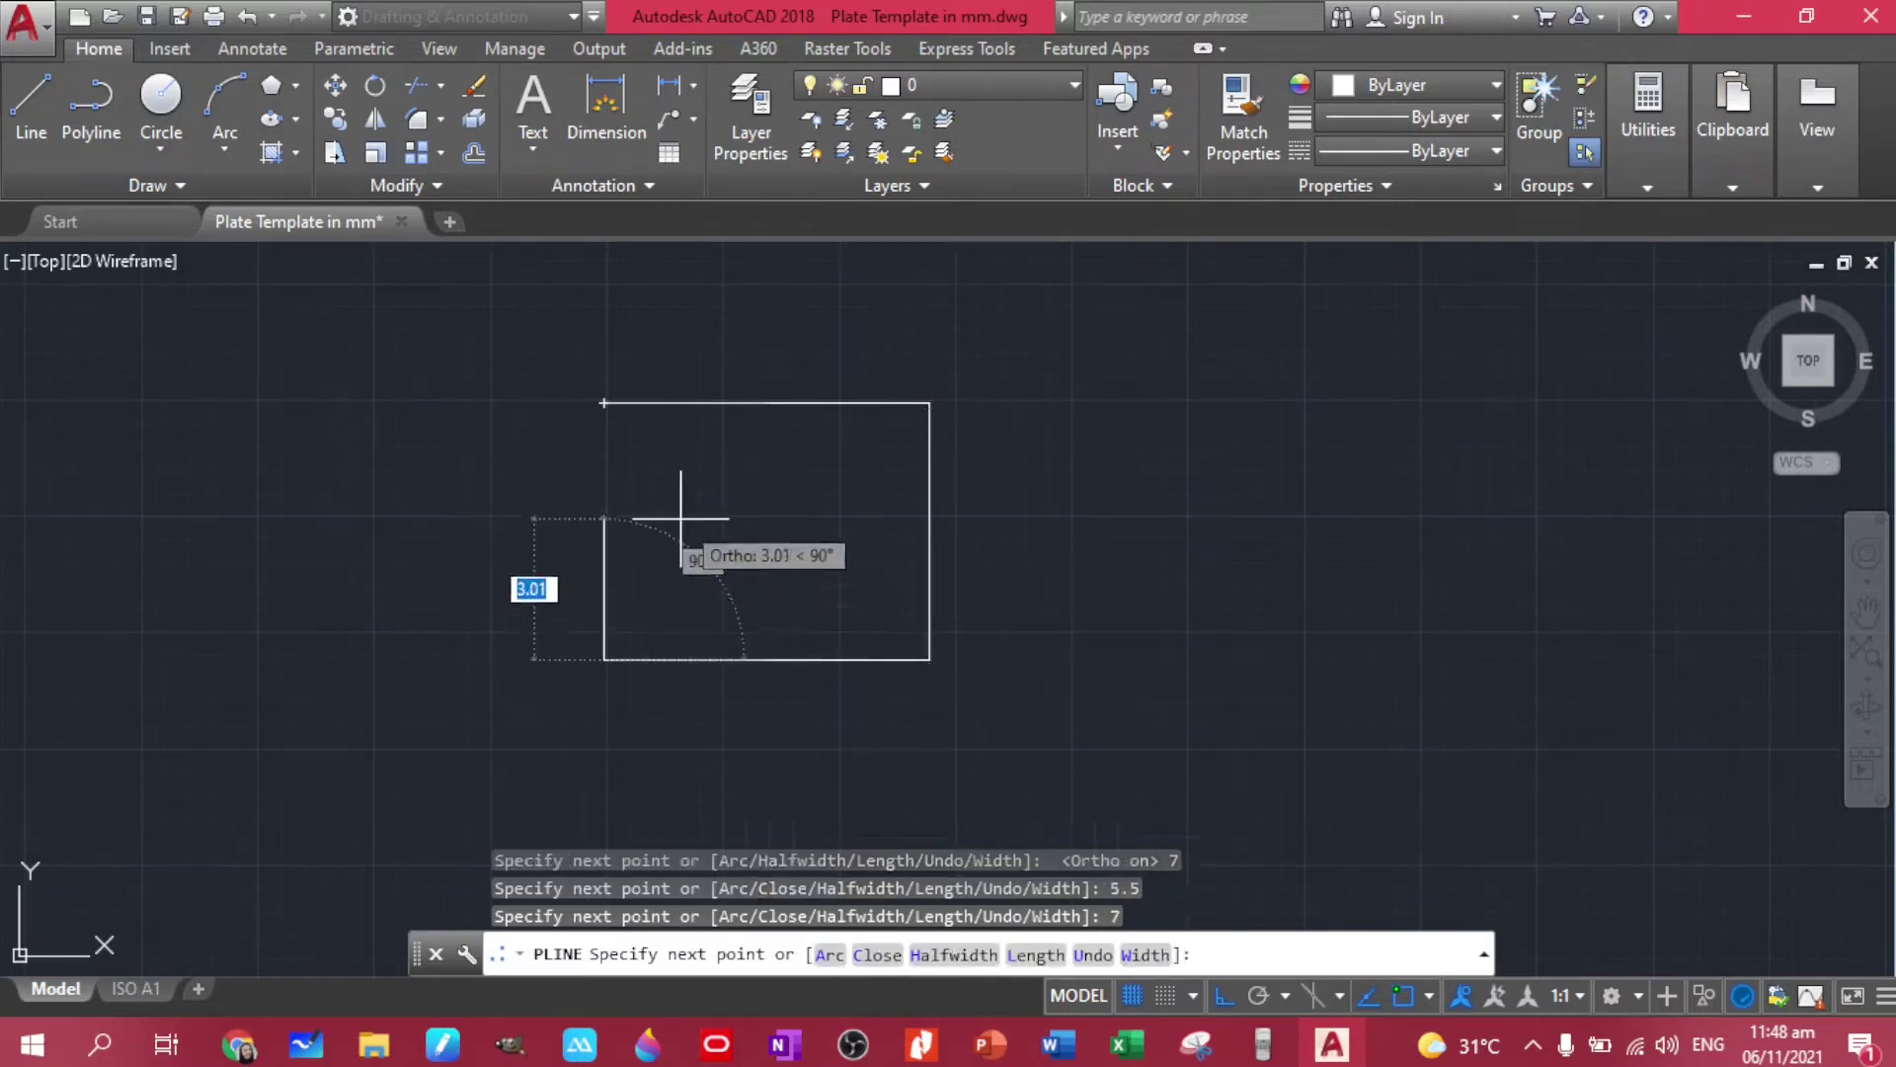
pyautogui.write('c')
pyautogui.press('Return')
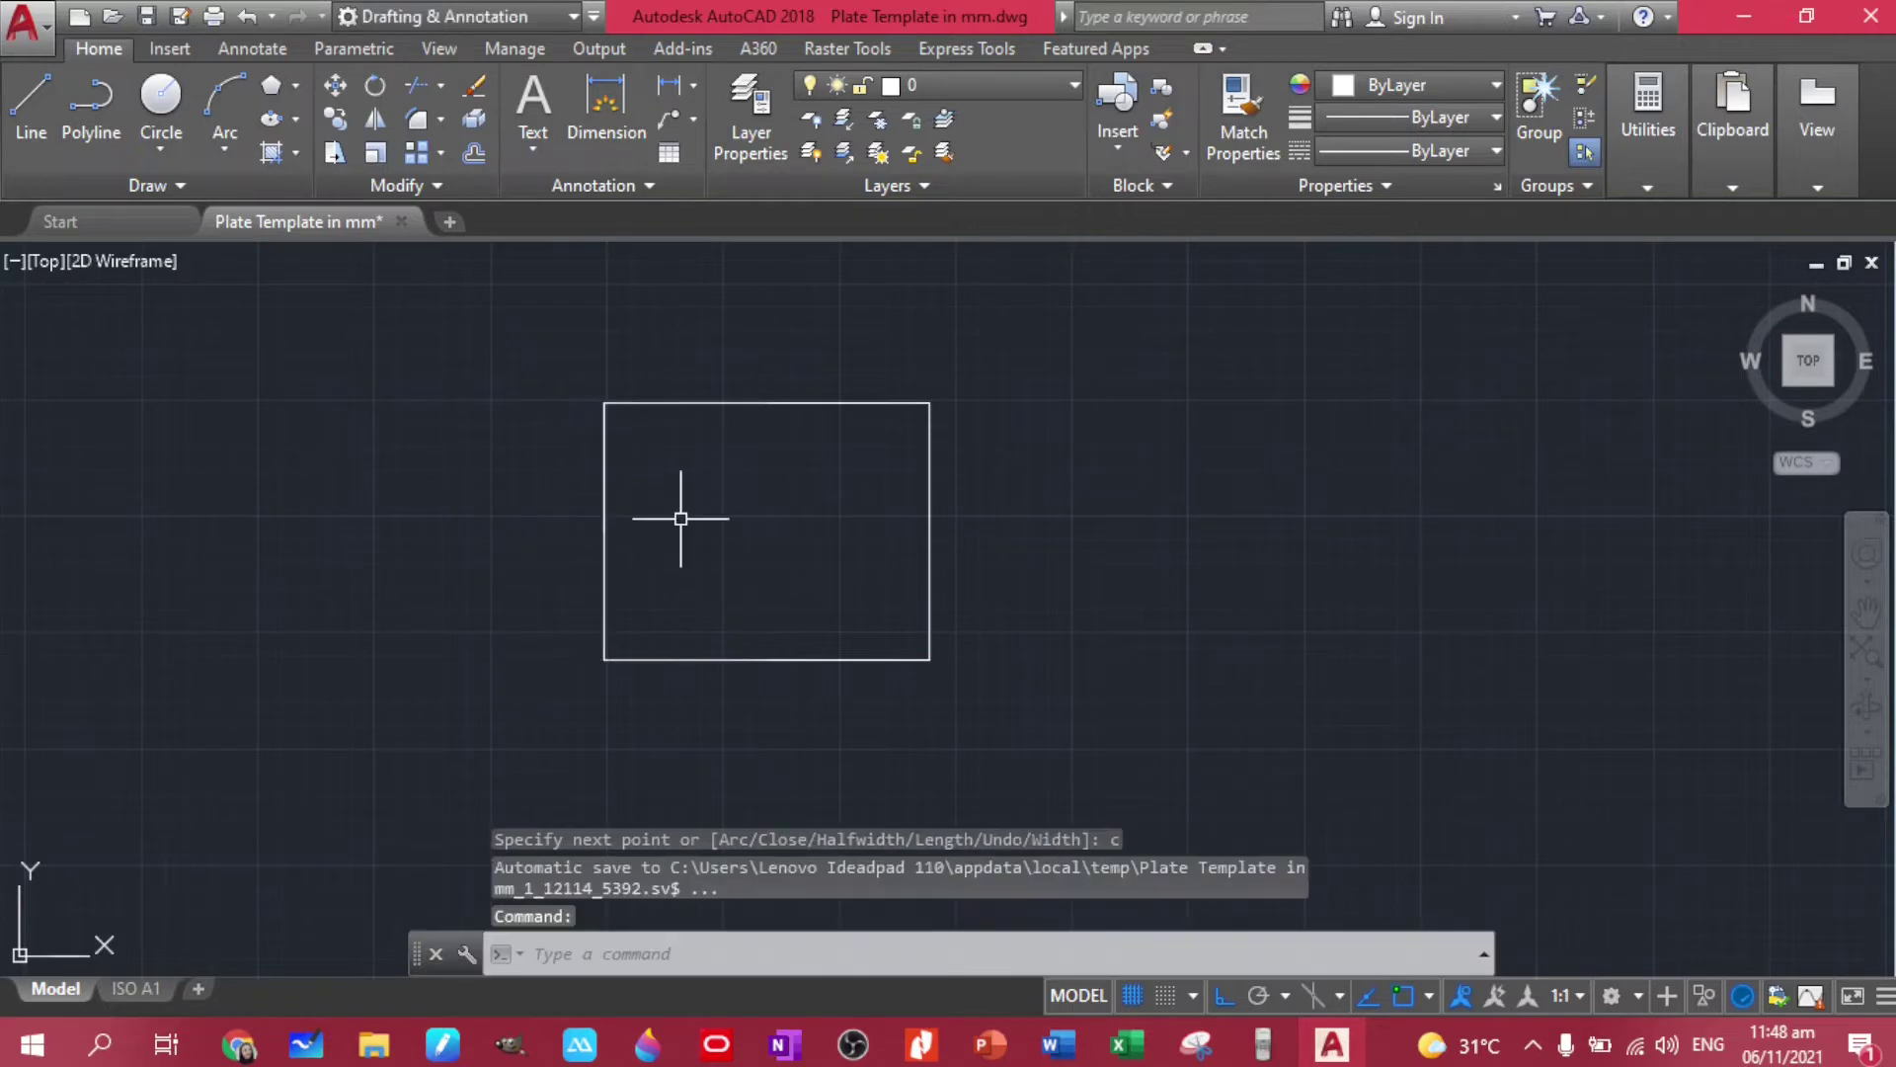
pyautogui.scroll(2, 695, 515)
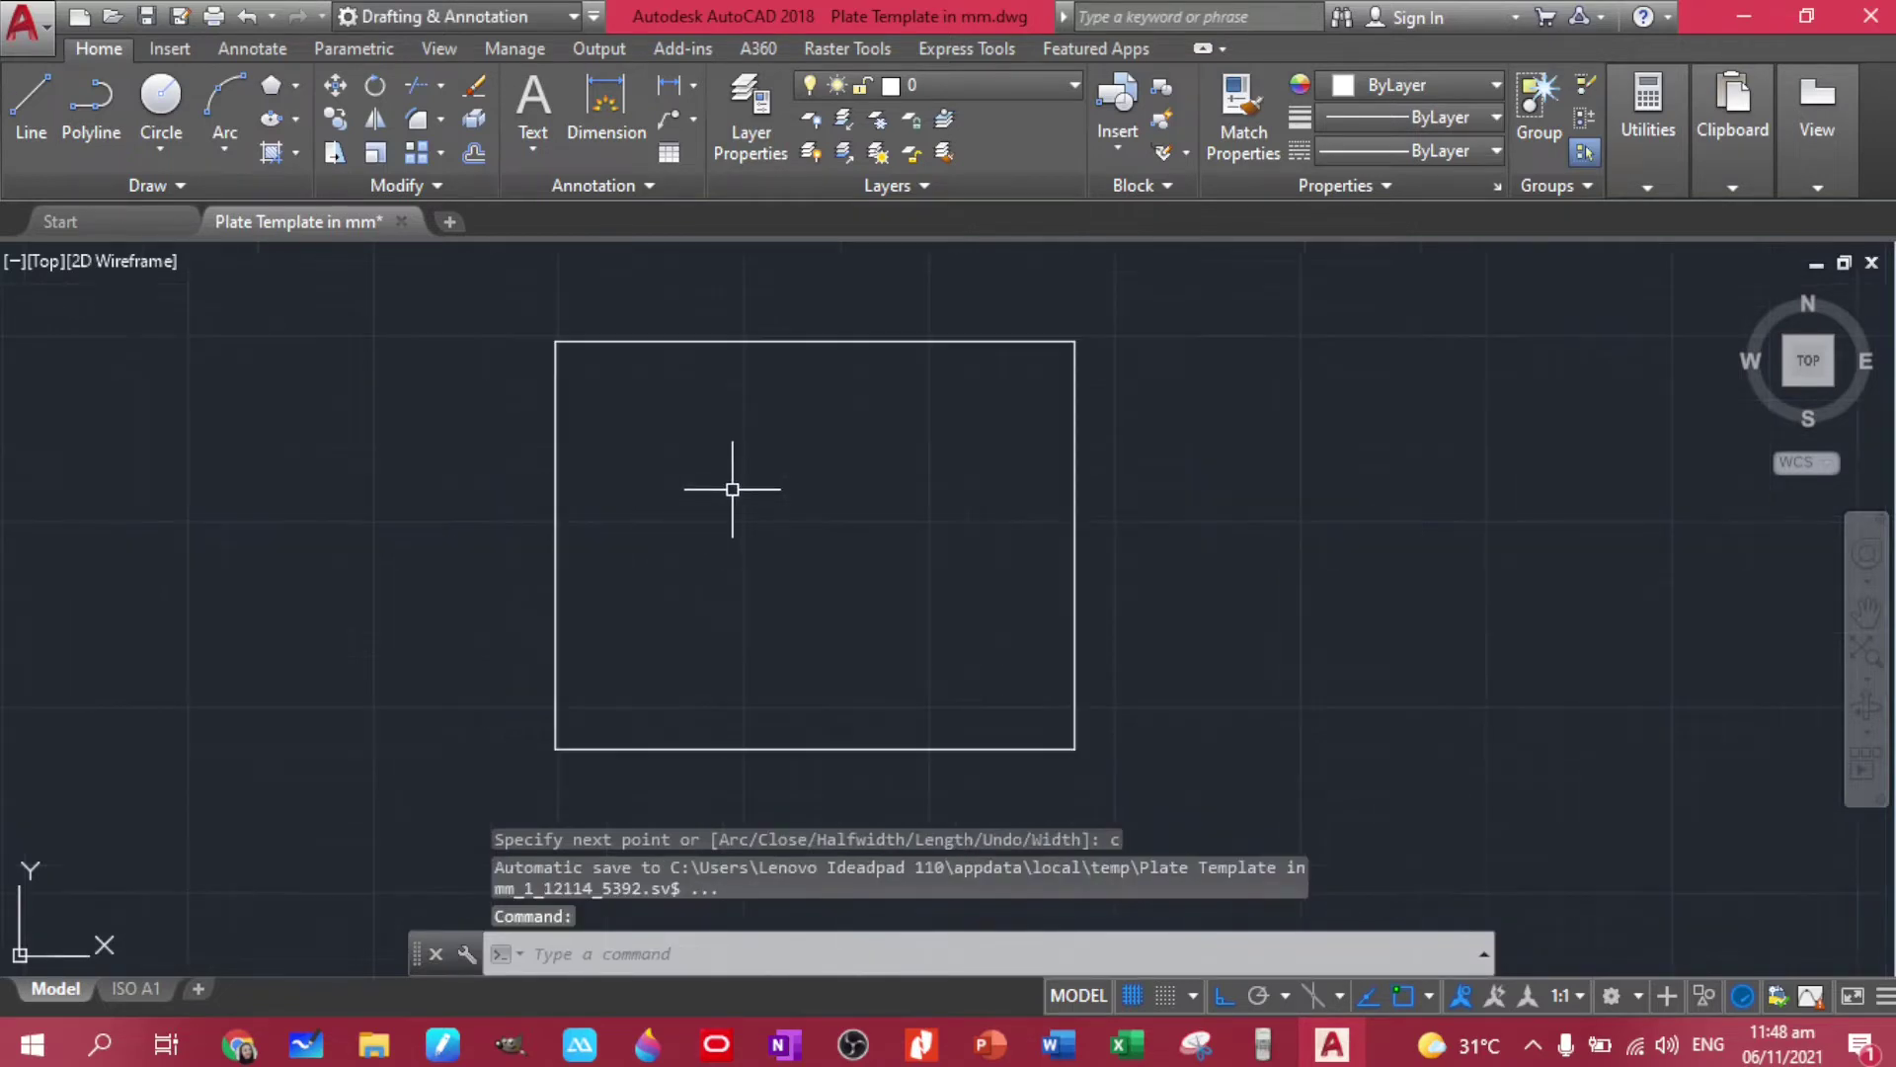
# Center the rectangle in the view and compare it with the exercise PDF
pyautogui.moveTo(735, 490); pyautogui.dragTo(787, 489, button='middle')
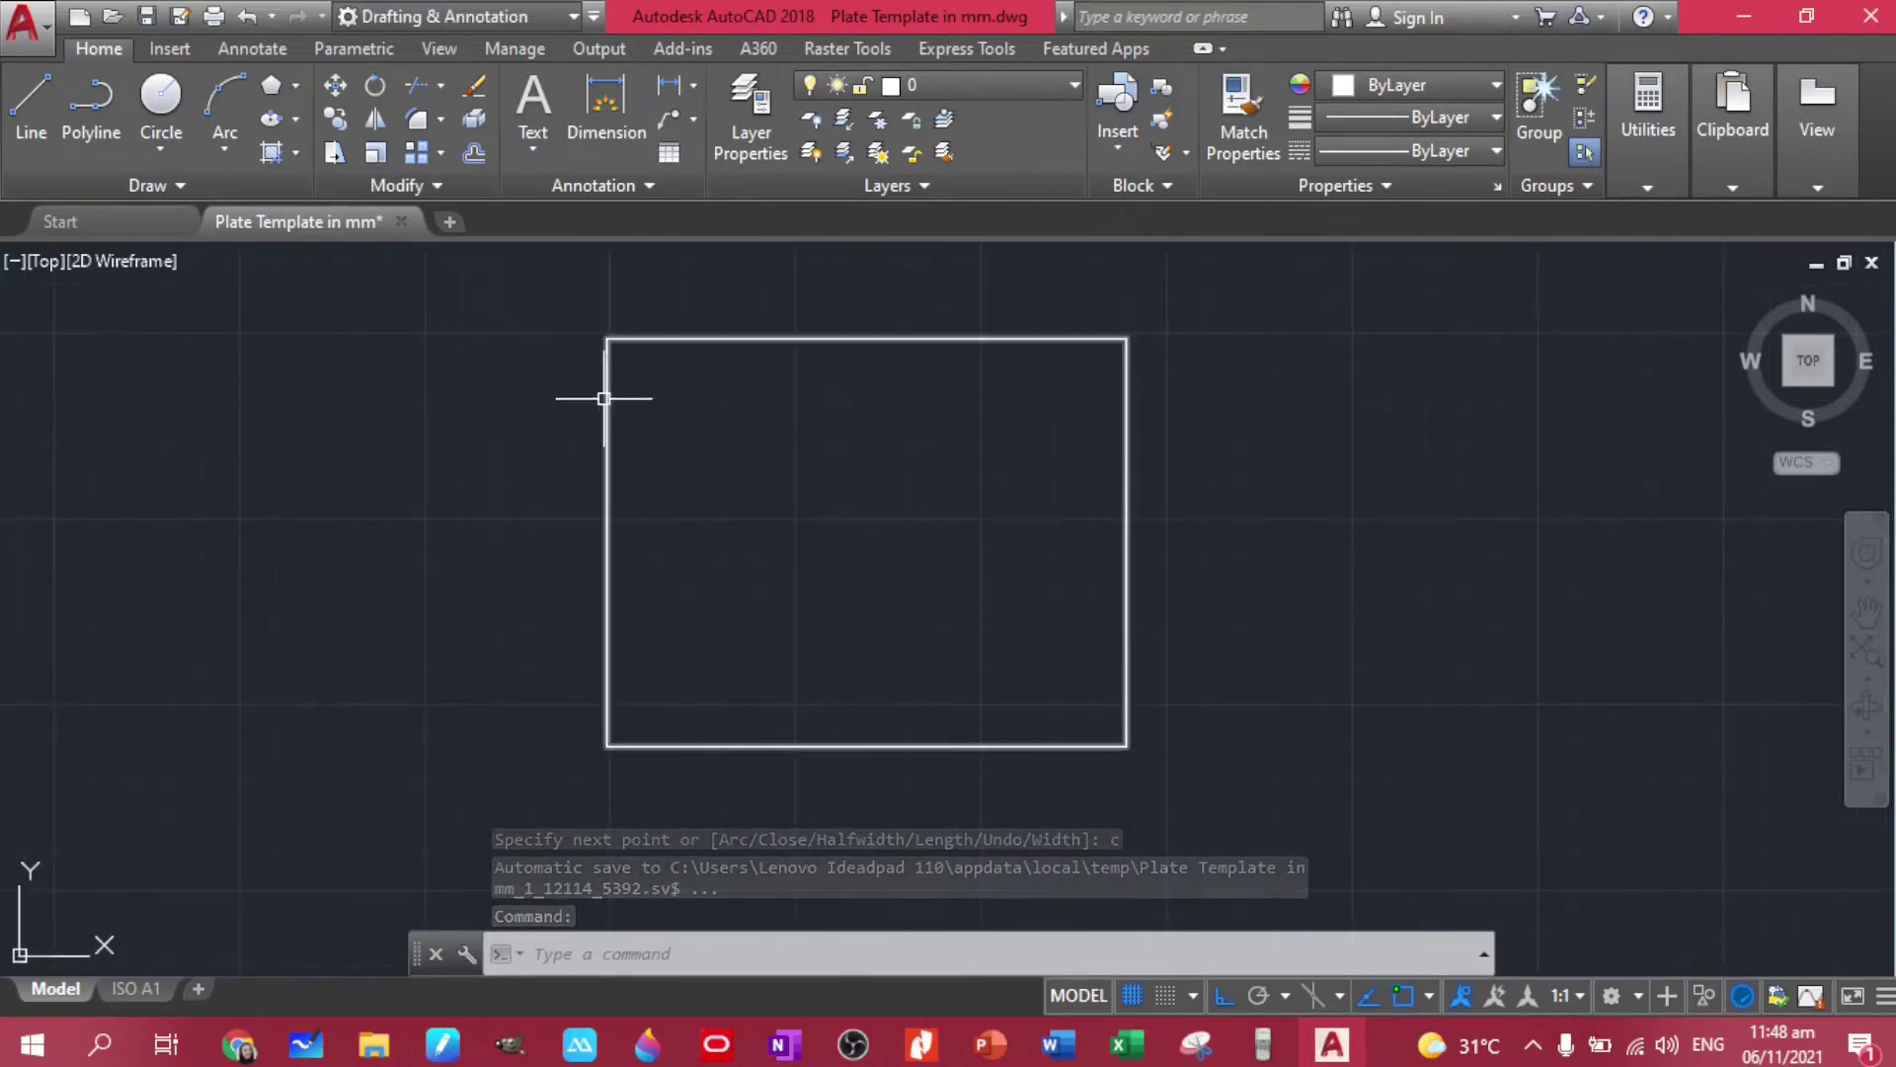
pyautogui.click(618, 445)
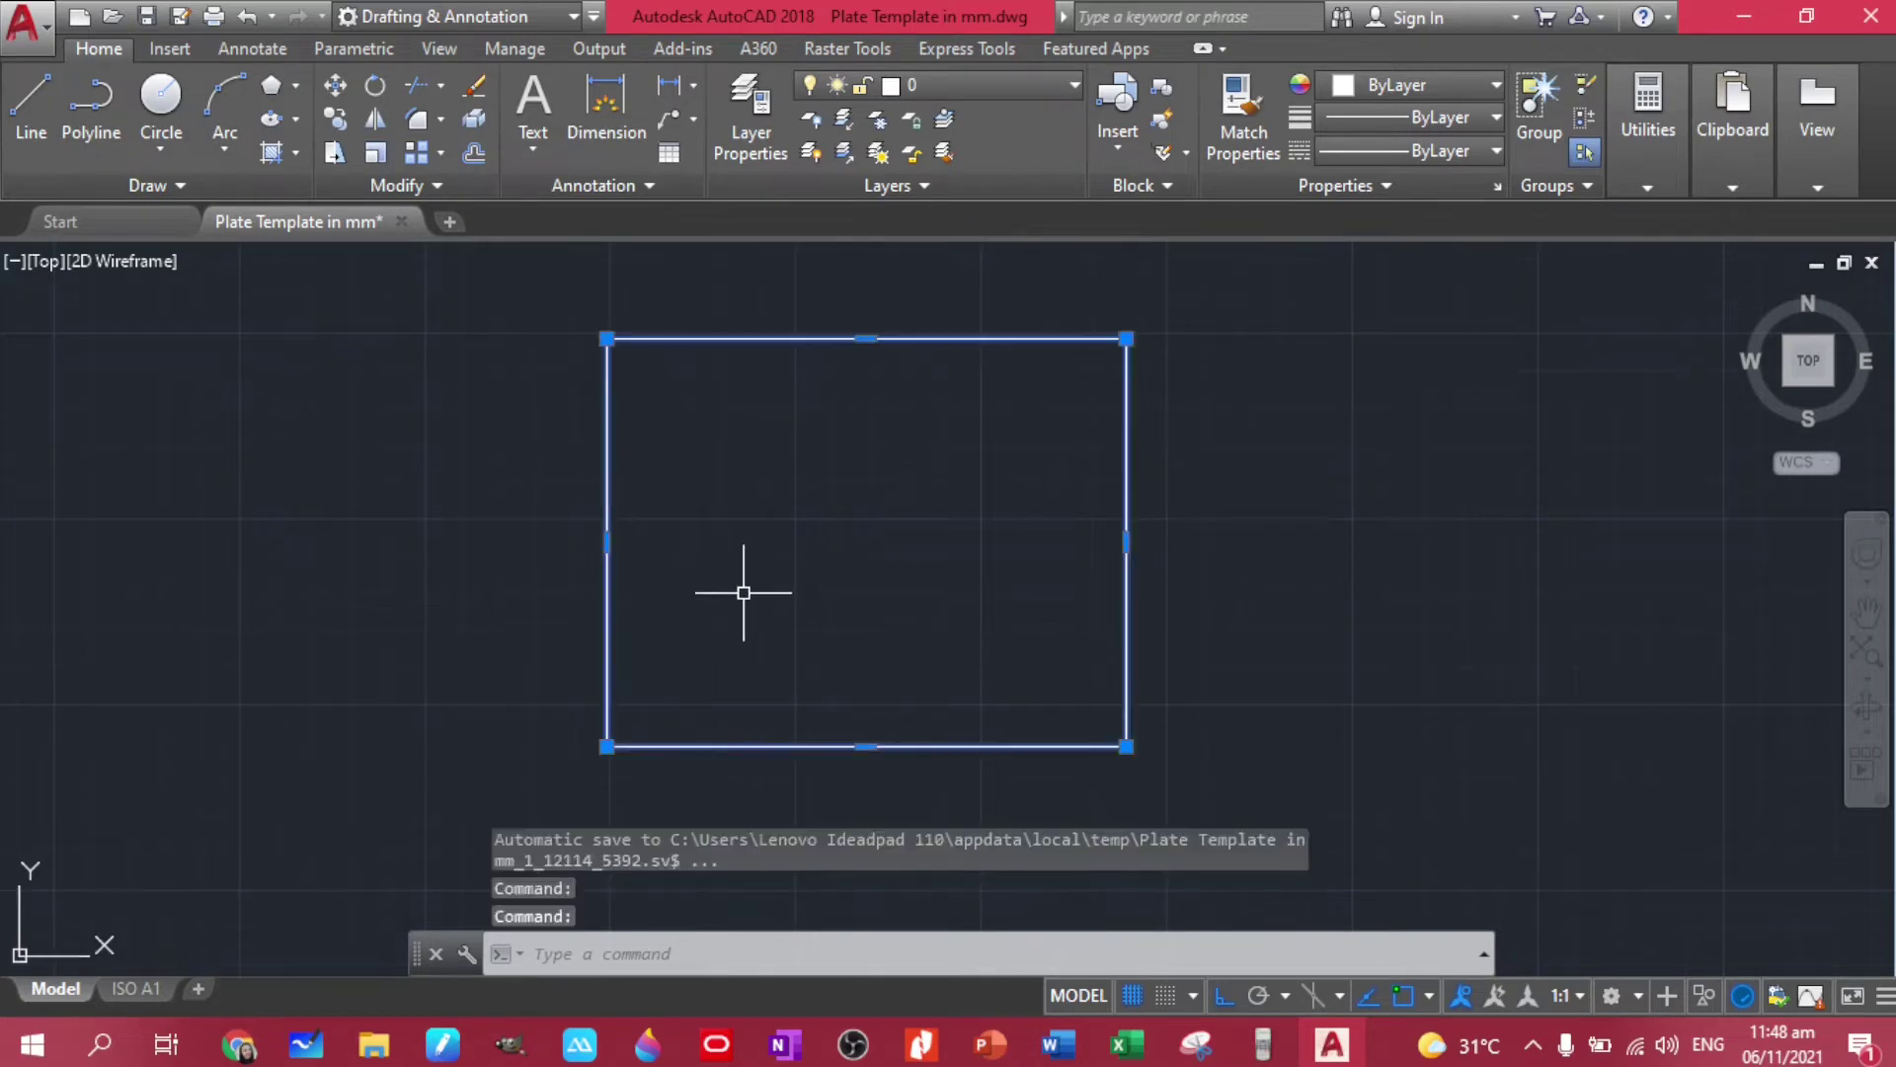
pyautogui.press('Escape')
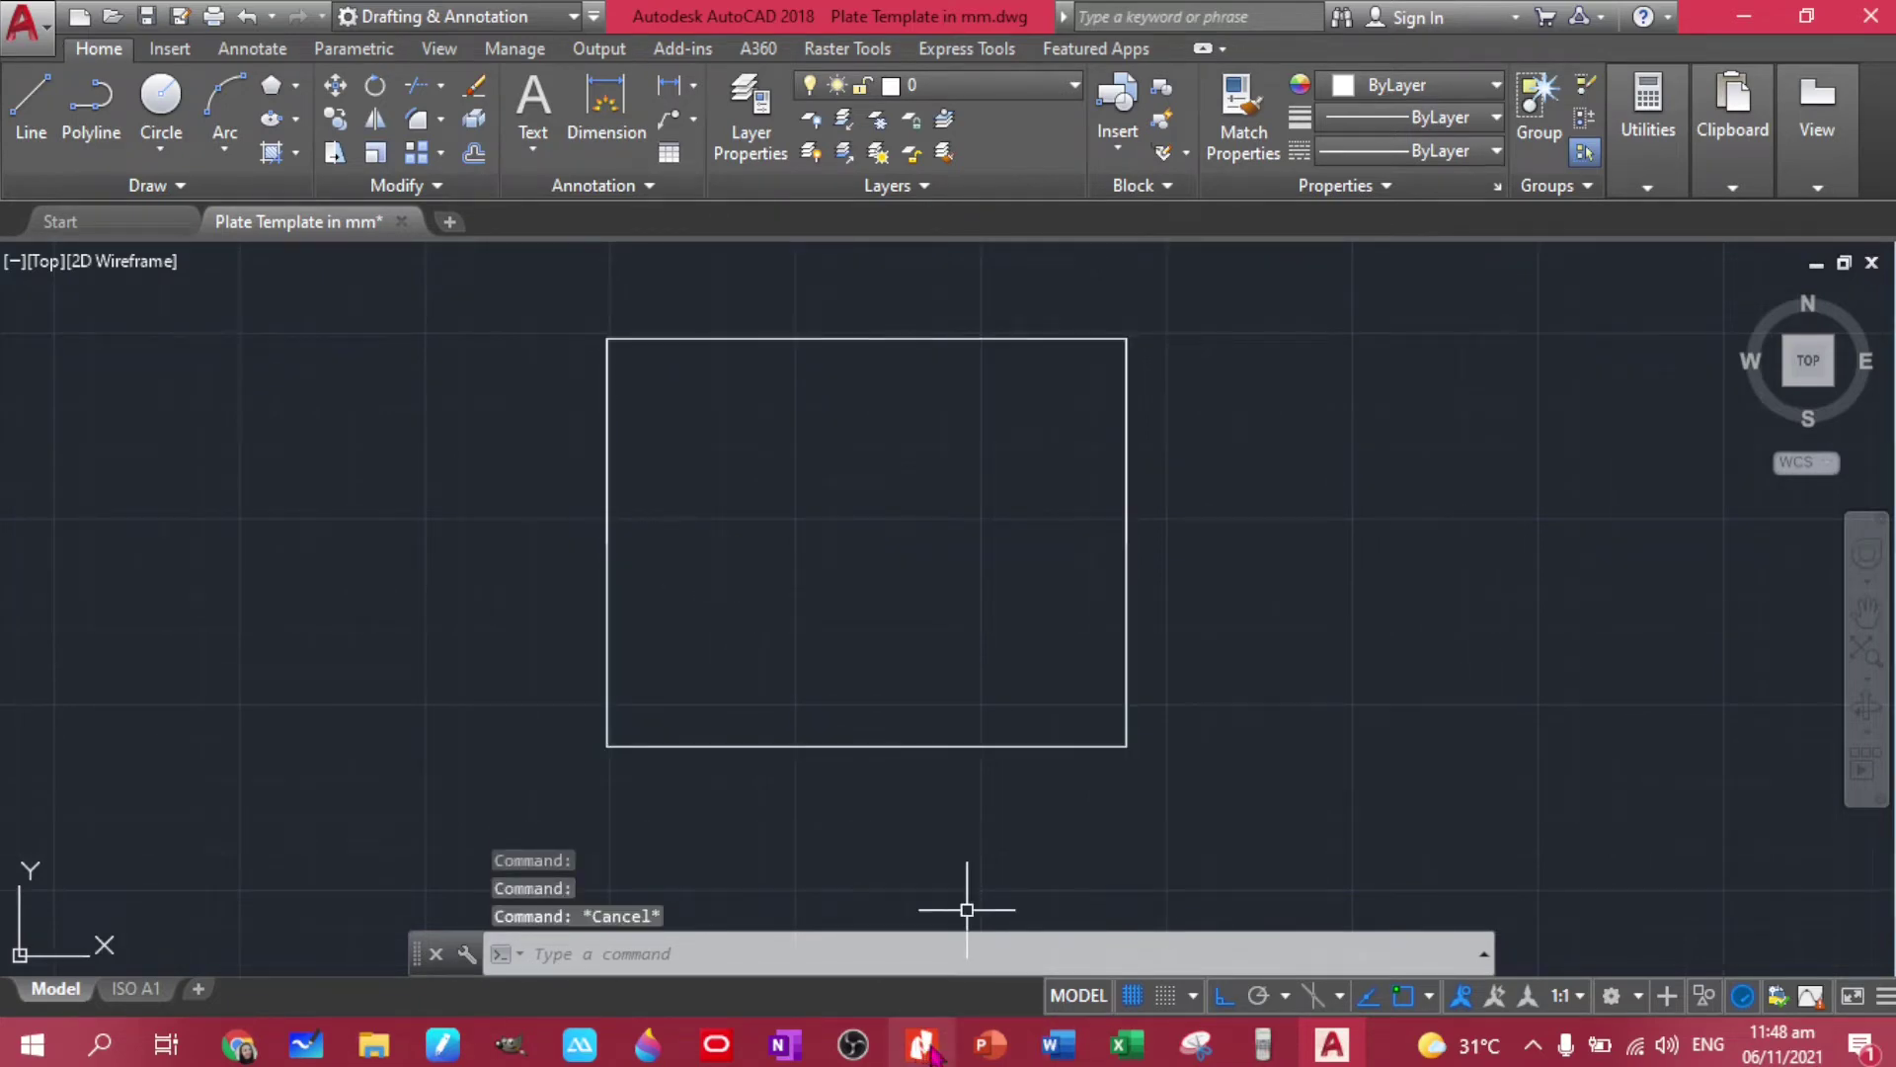
pyautogui.click(923, 1047)
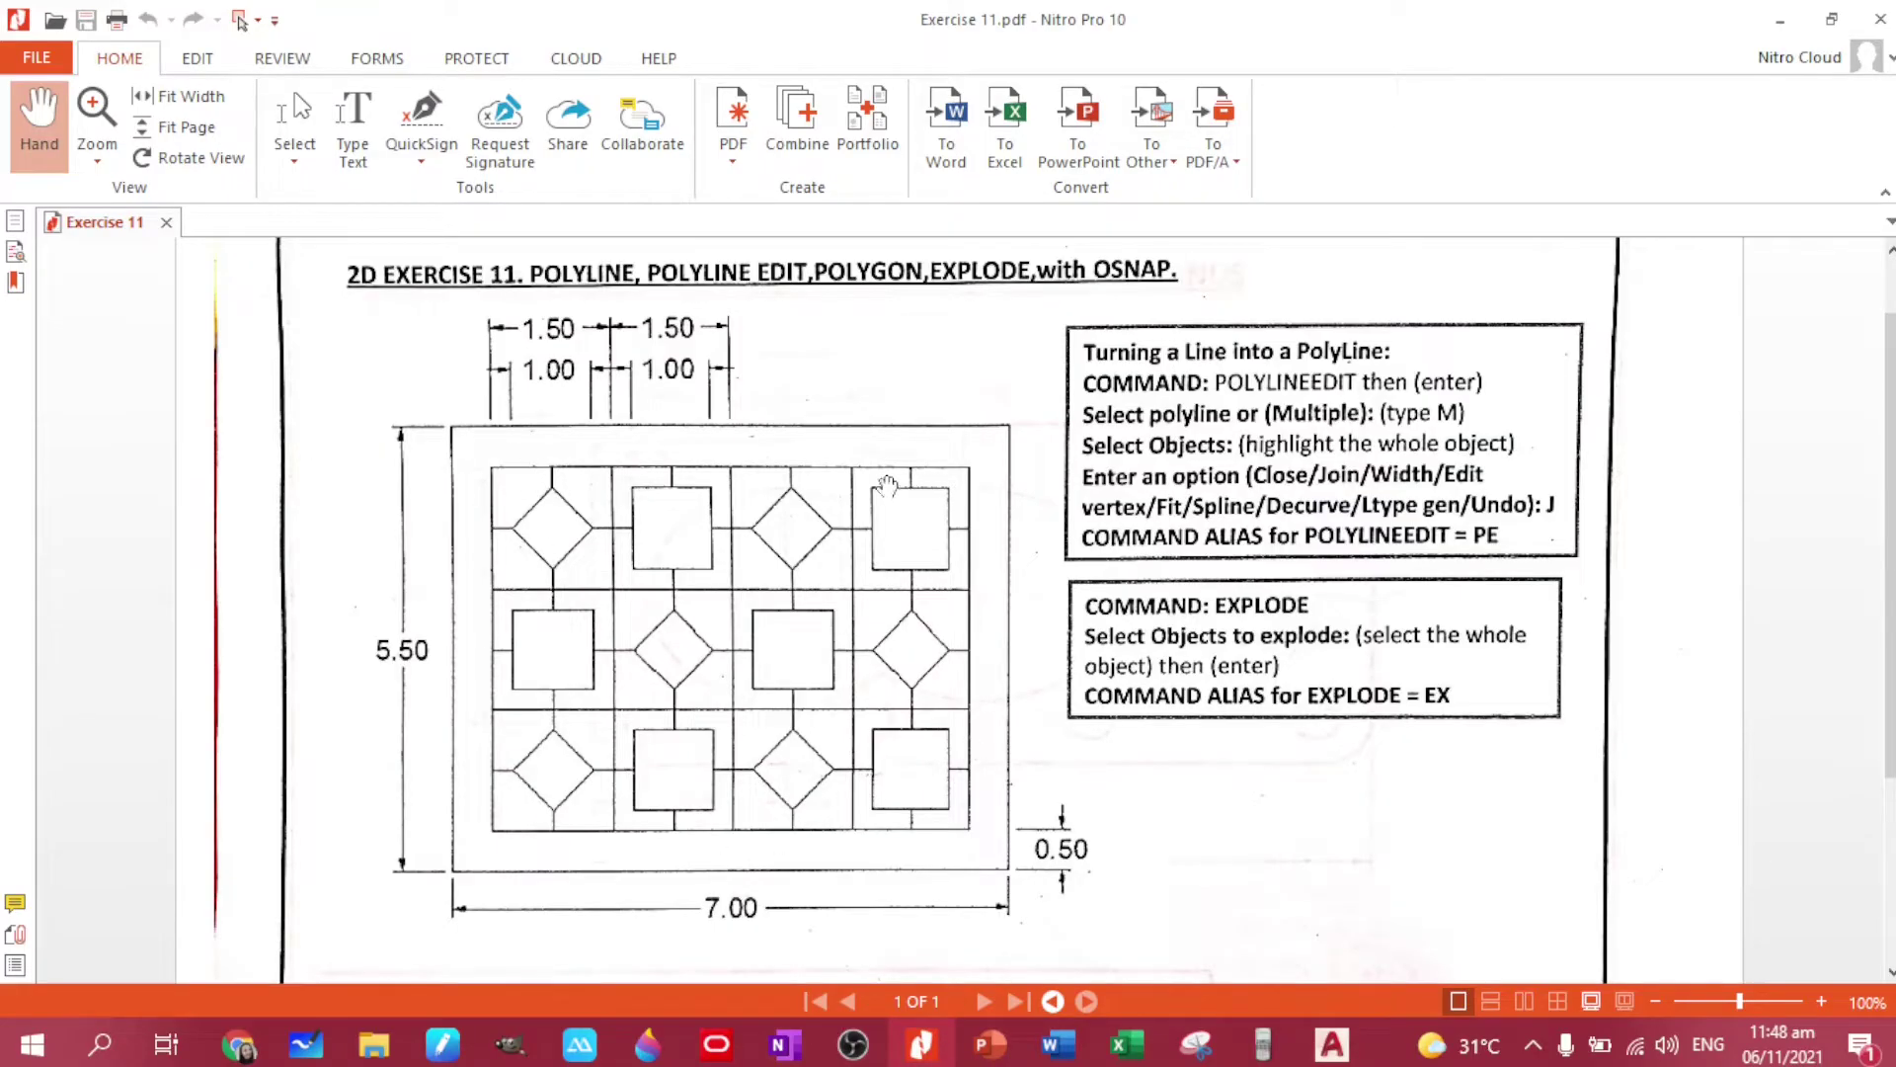
# Offset the outer rectangle 0.5 inward to form the inner border, then check the PDF
pyautogui.click(1332, 1047)
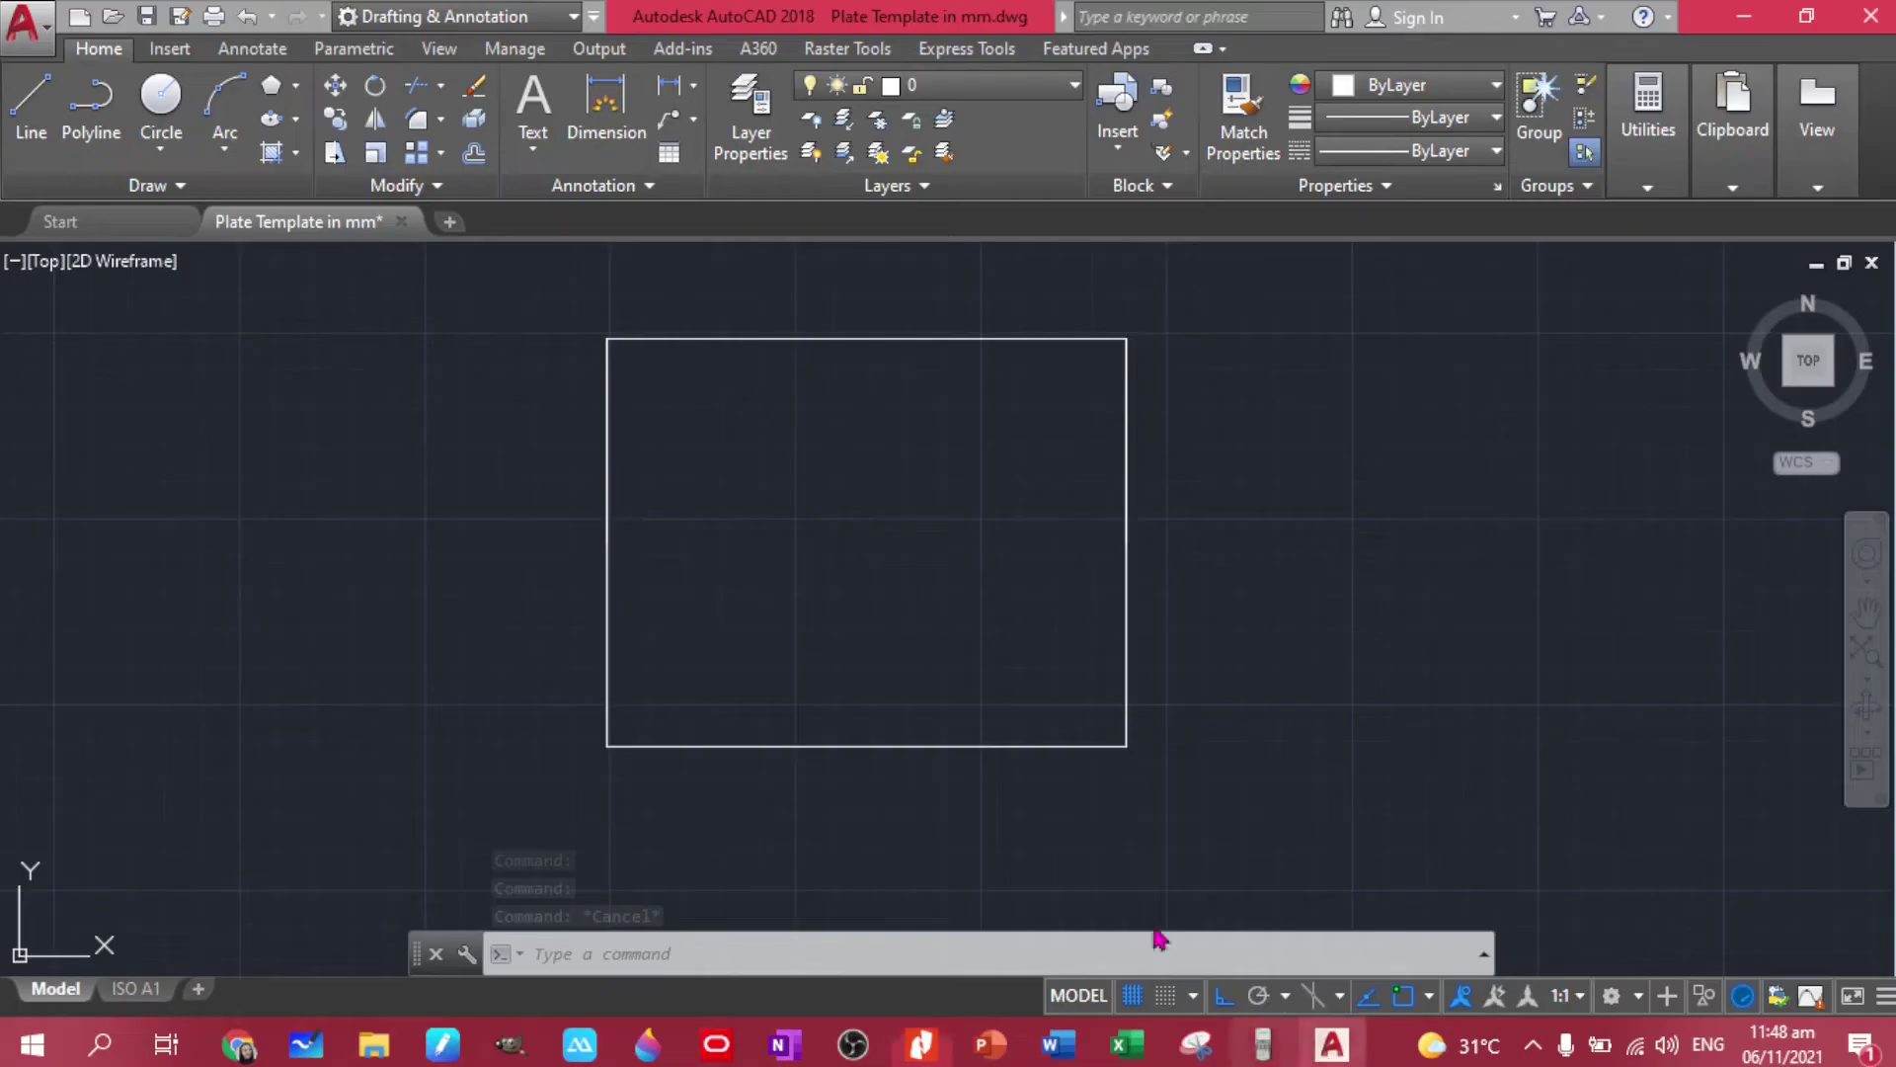
pyautogui.click(1082, 782)
pyautogui.click(830, 675)
pyautogui.write('off')
pyautogui.press('Return')
pyautogui.write('0.5')
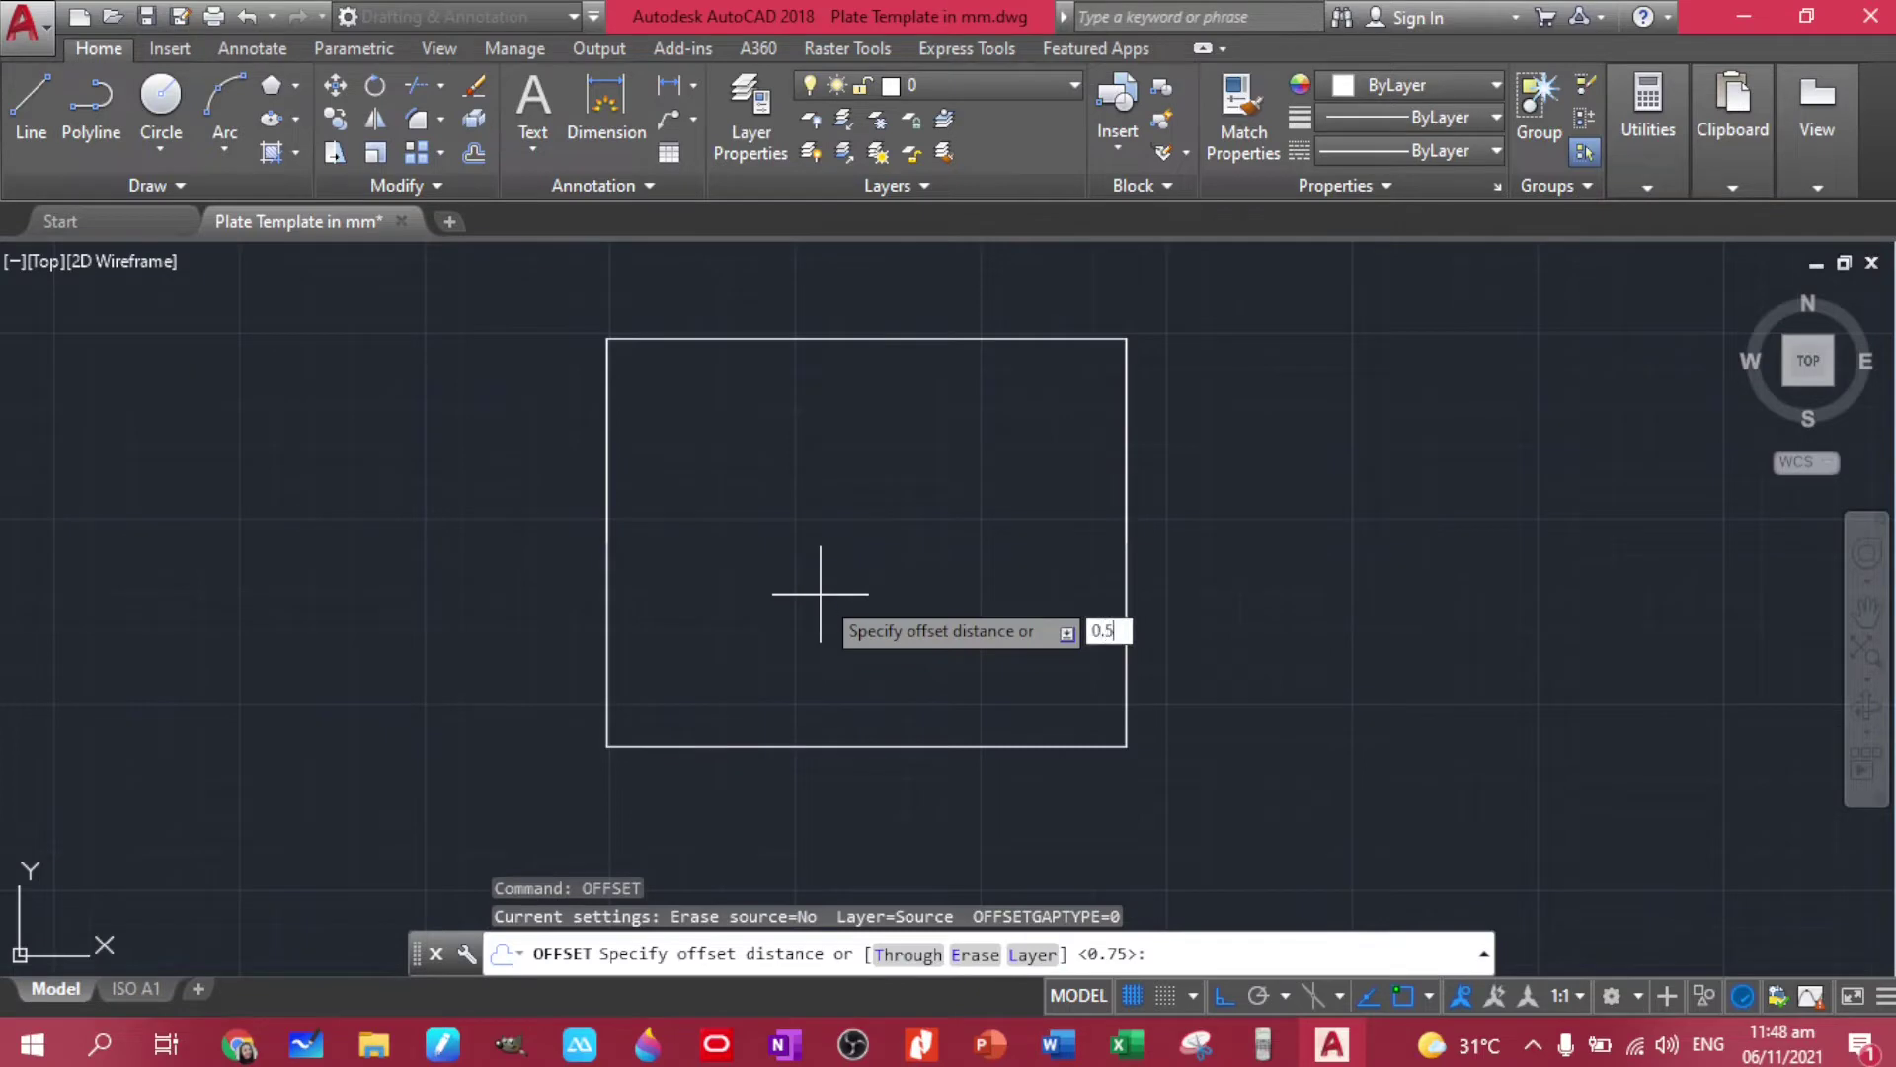
pyautogui.press('Return')
pyautogui.click(820, 595)
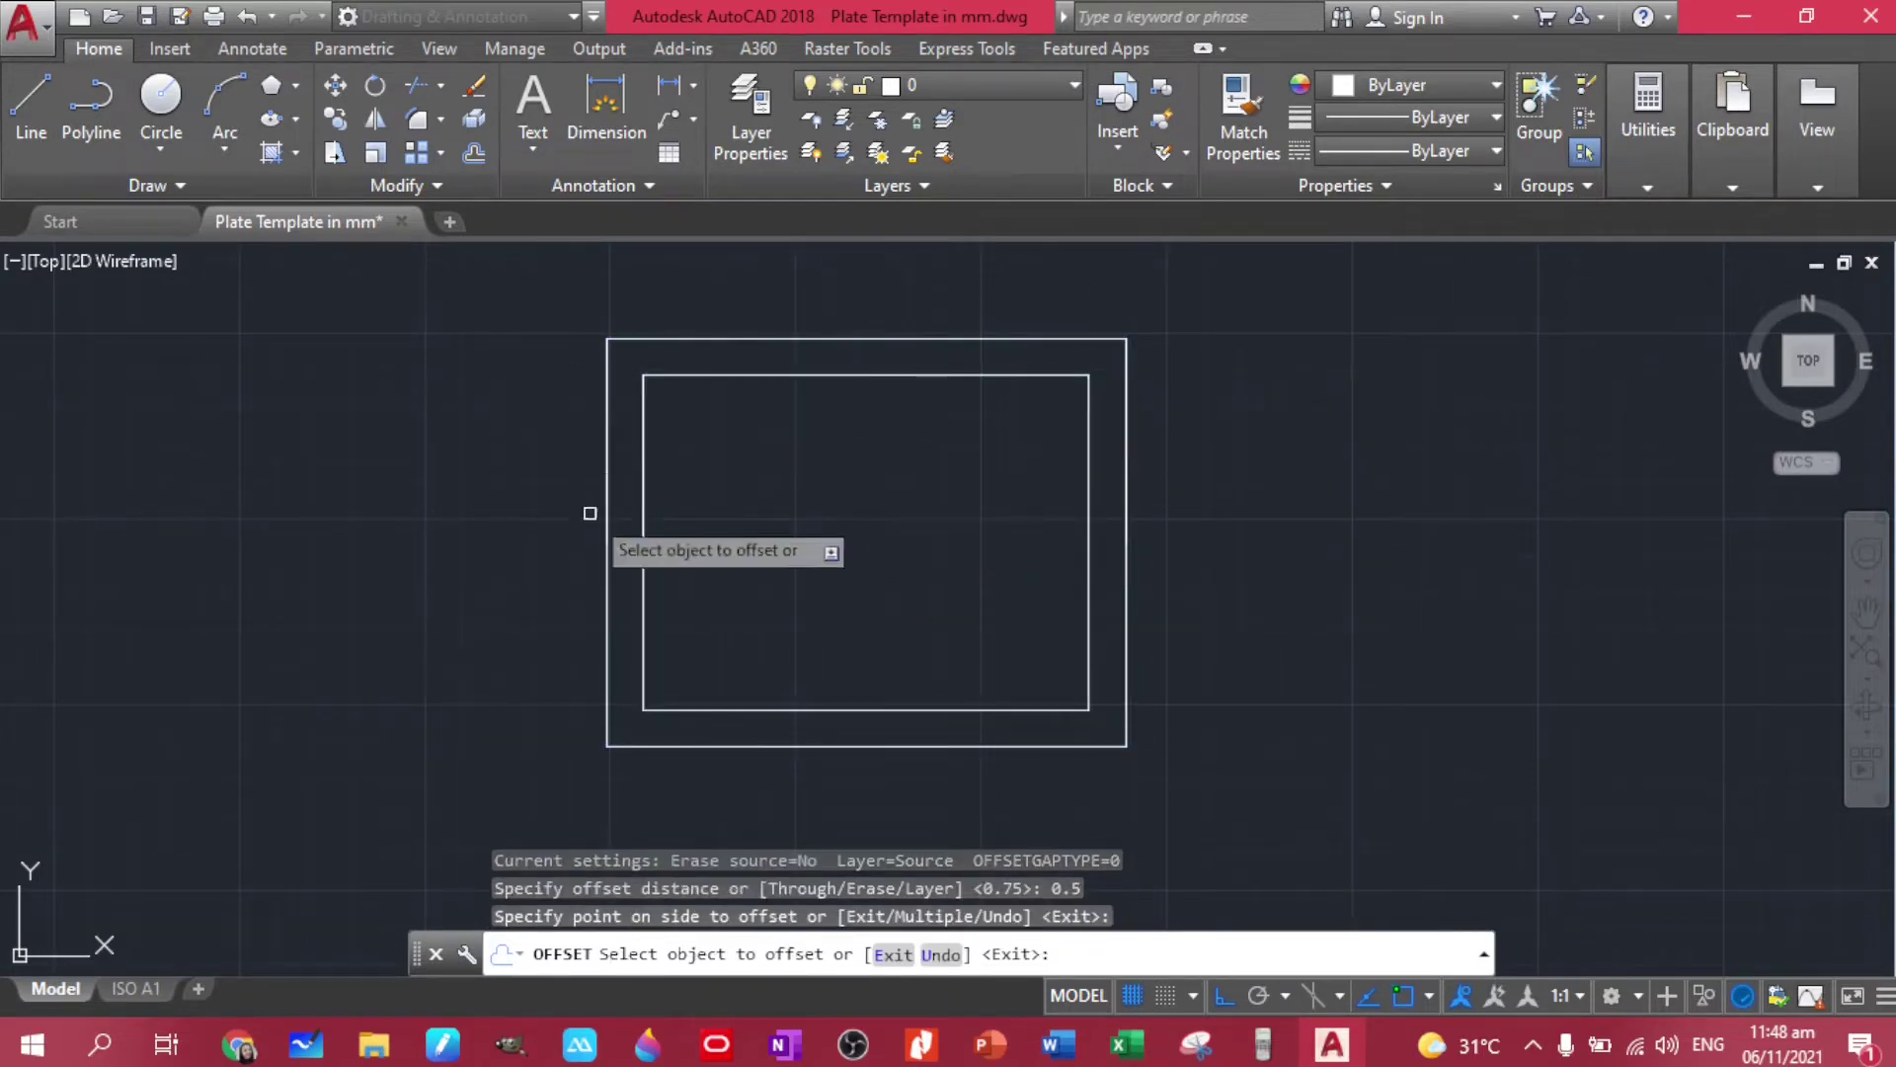
pyautogui.press('Escape')
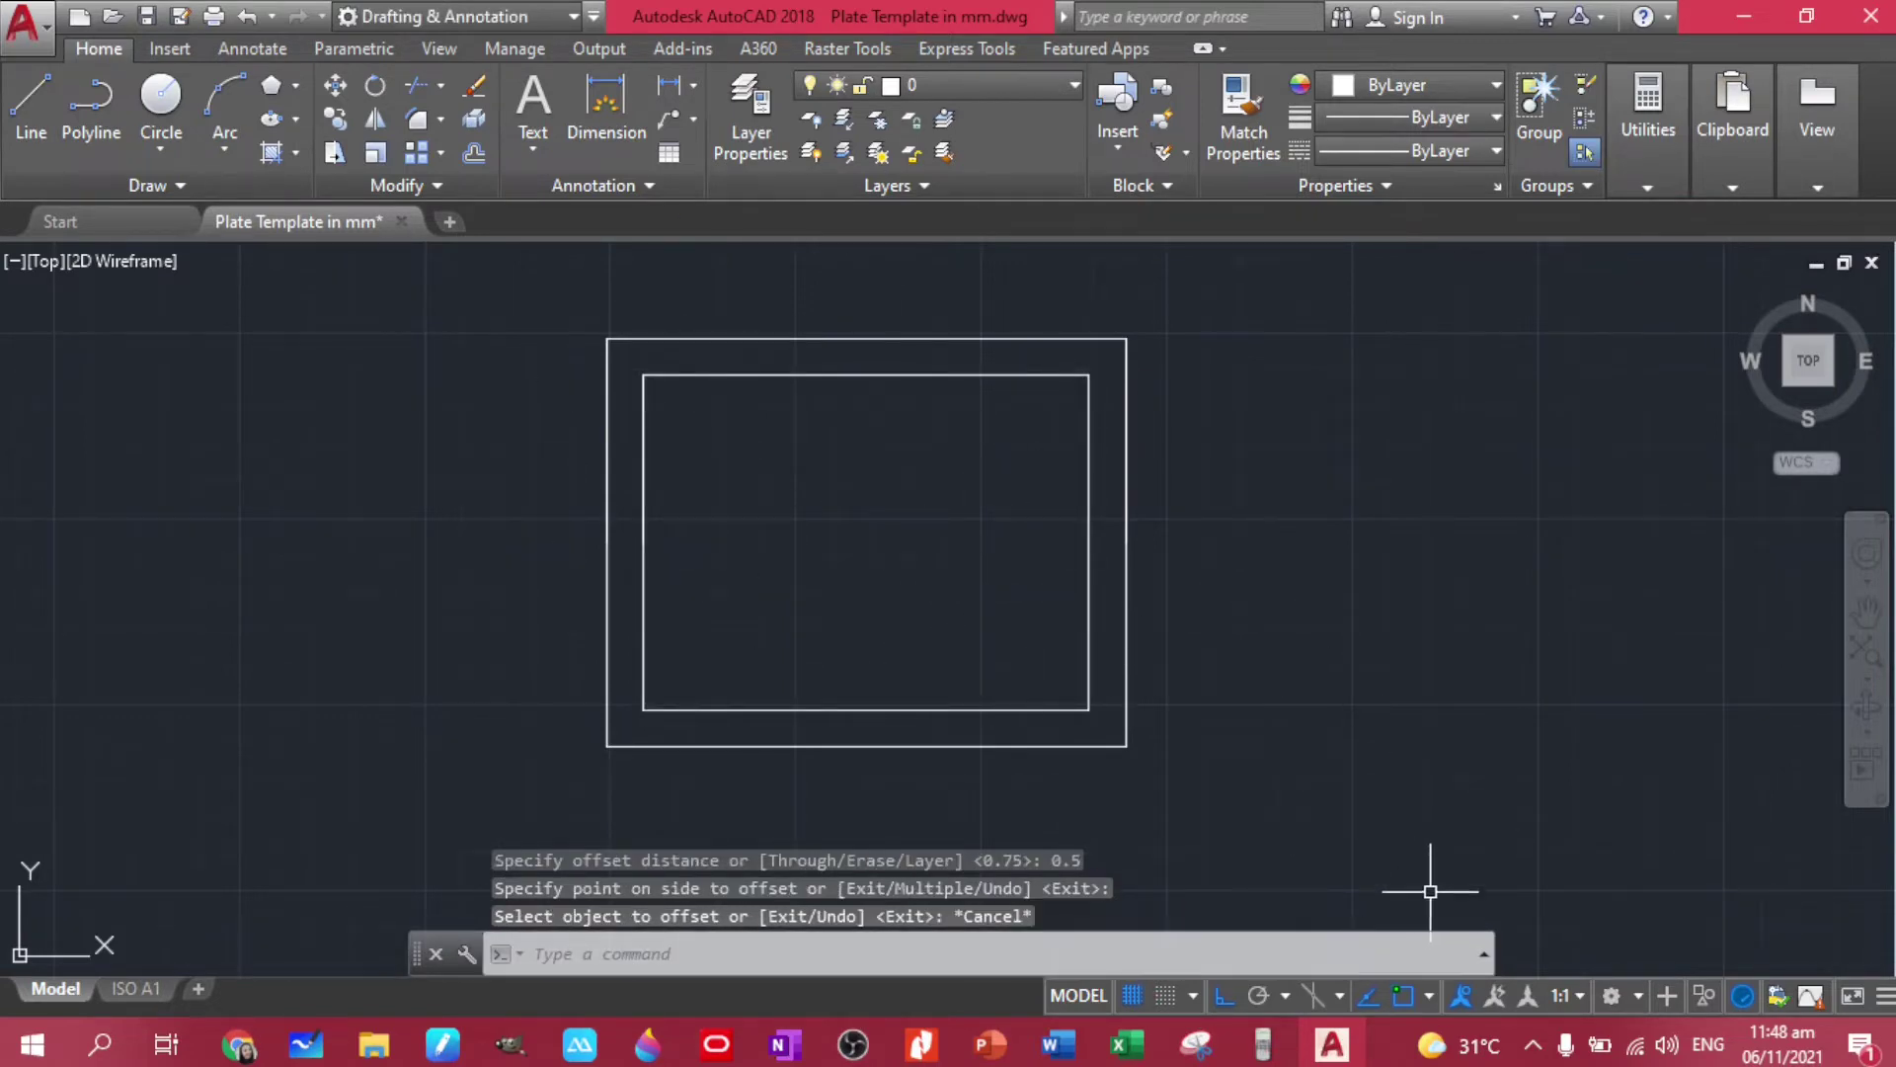
pyautogui.click(924, 1045)
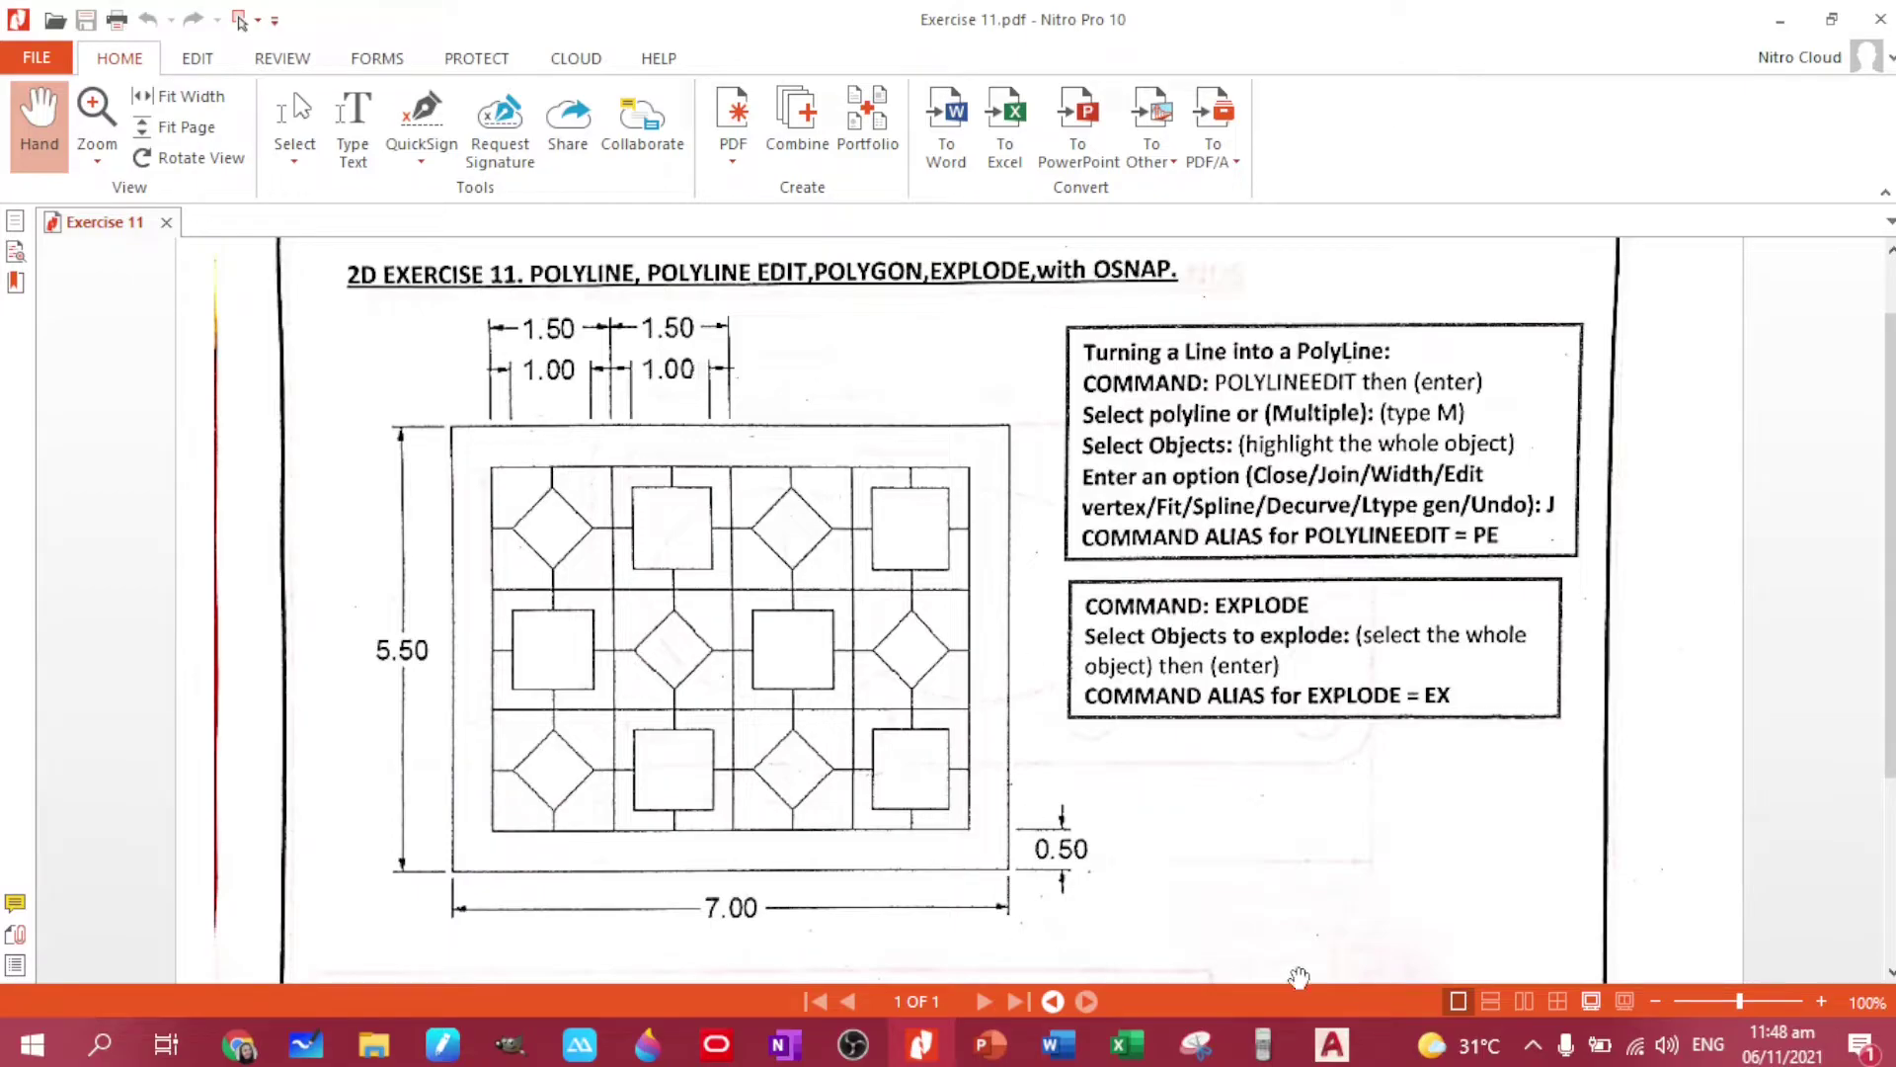
pyautogui.click(1334, 1045)
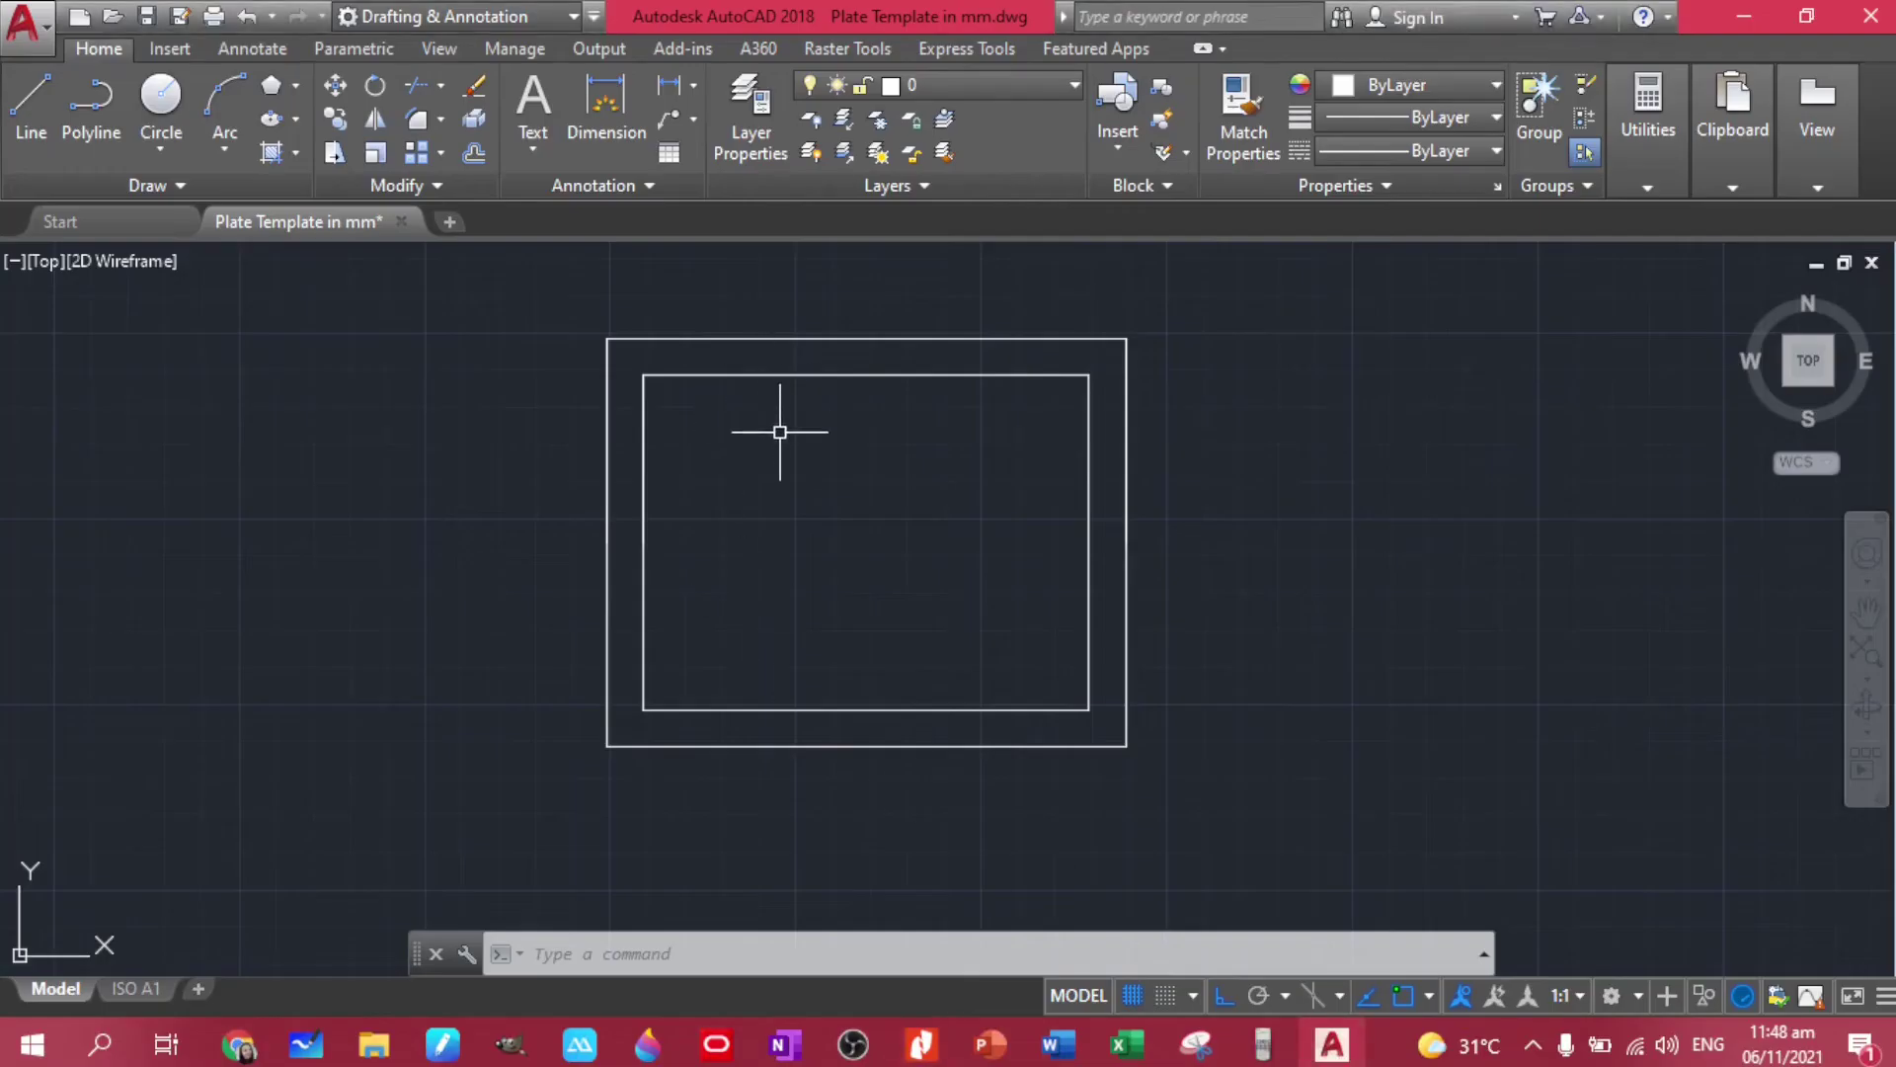
# Explode the inner rectangle and confirm its top edge is a separate line
pyautogui.click(787, 374)
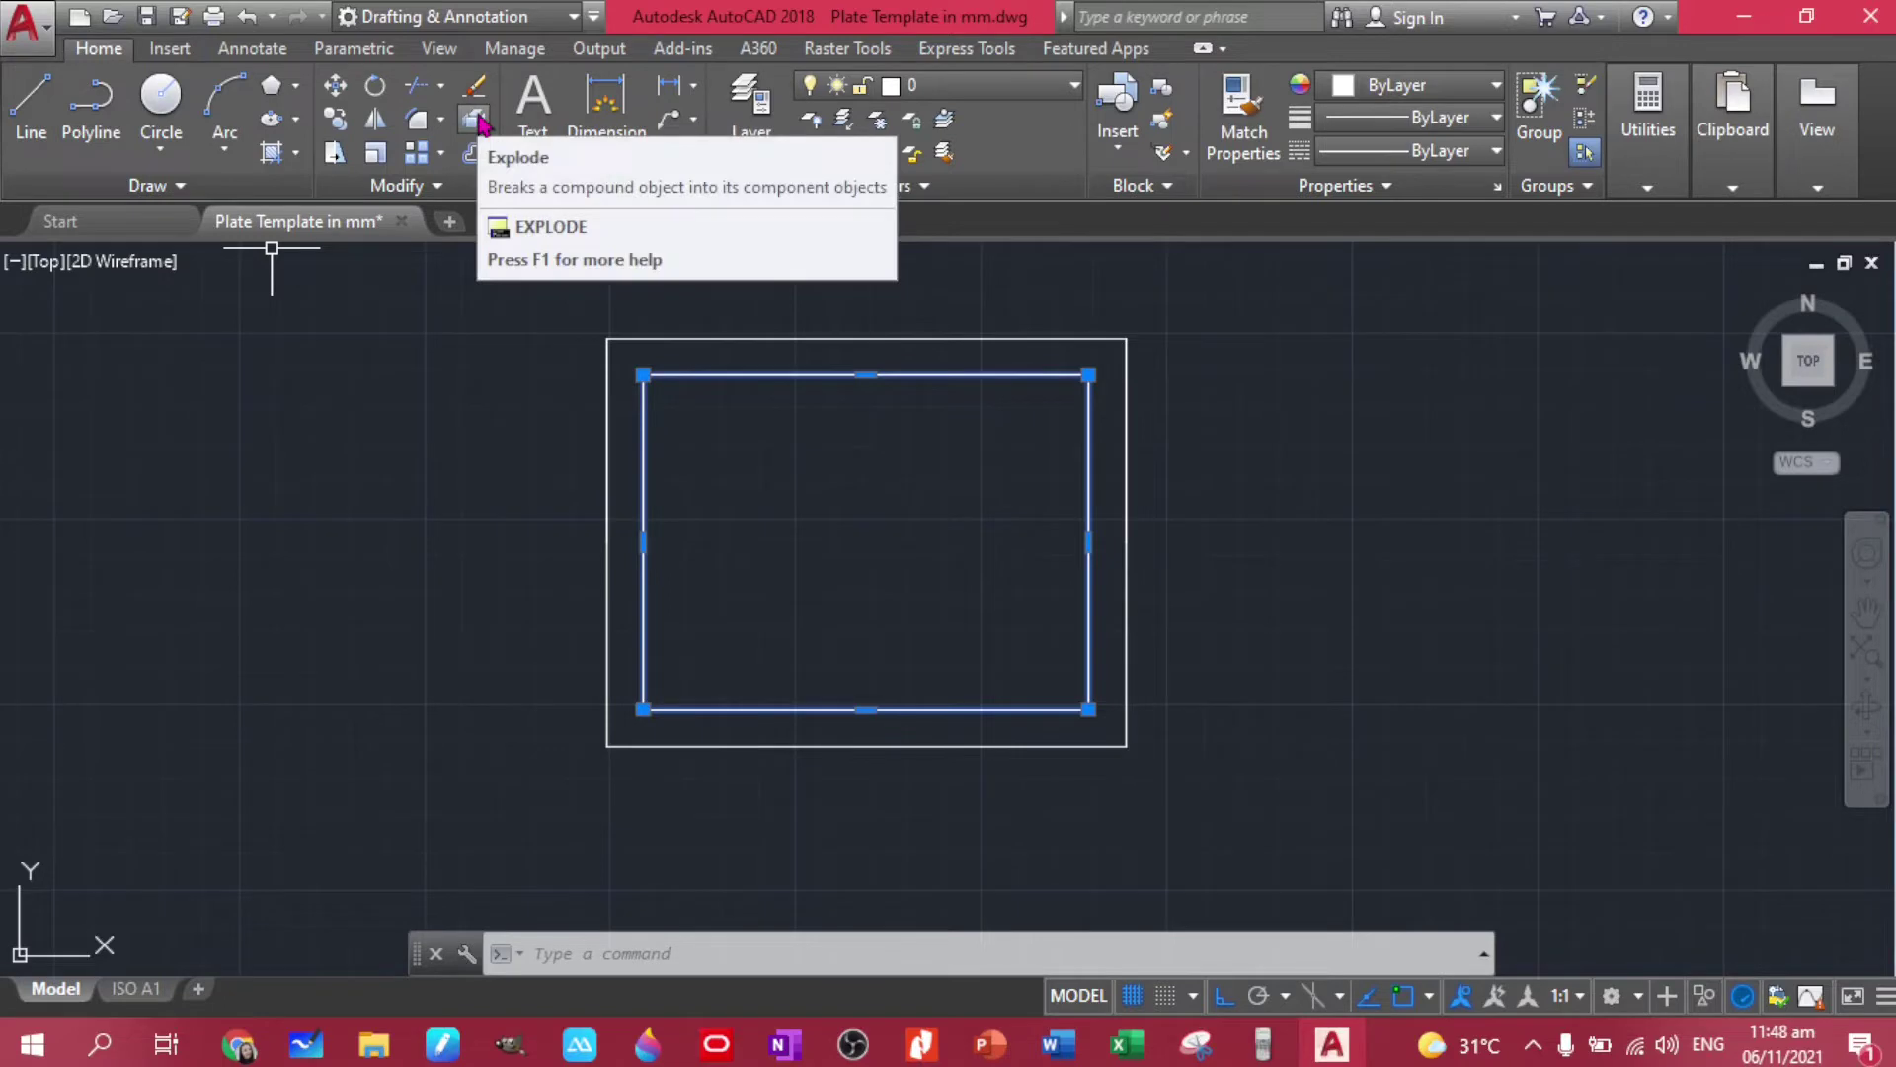
pyautogui.click(477, 119)
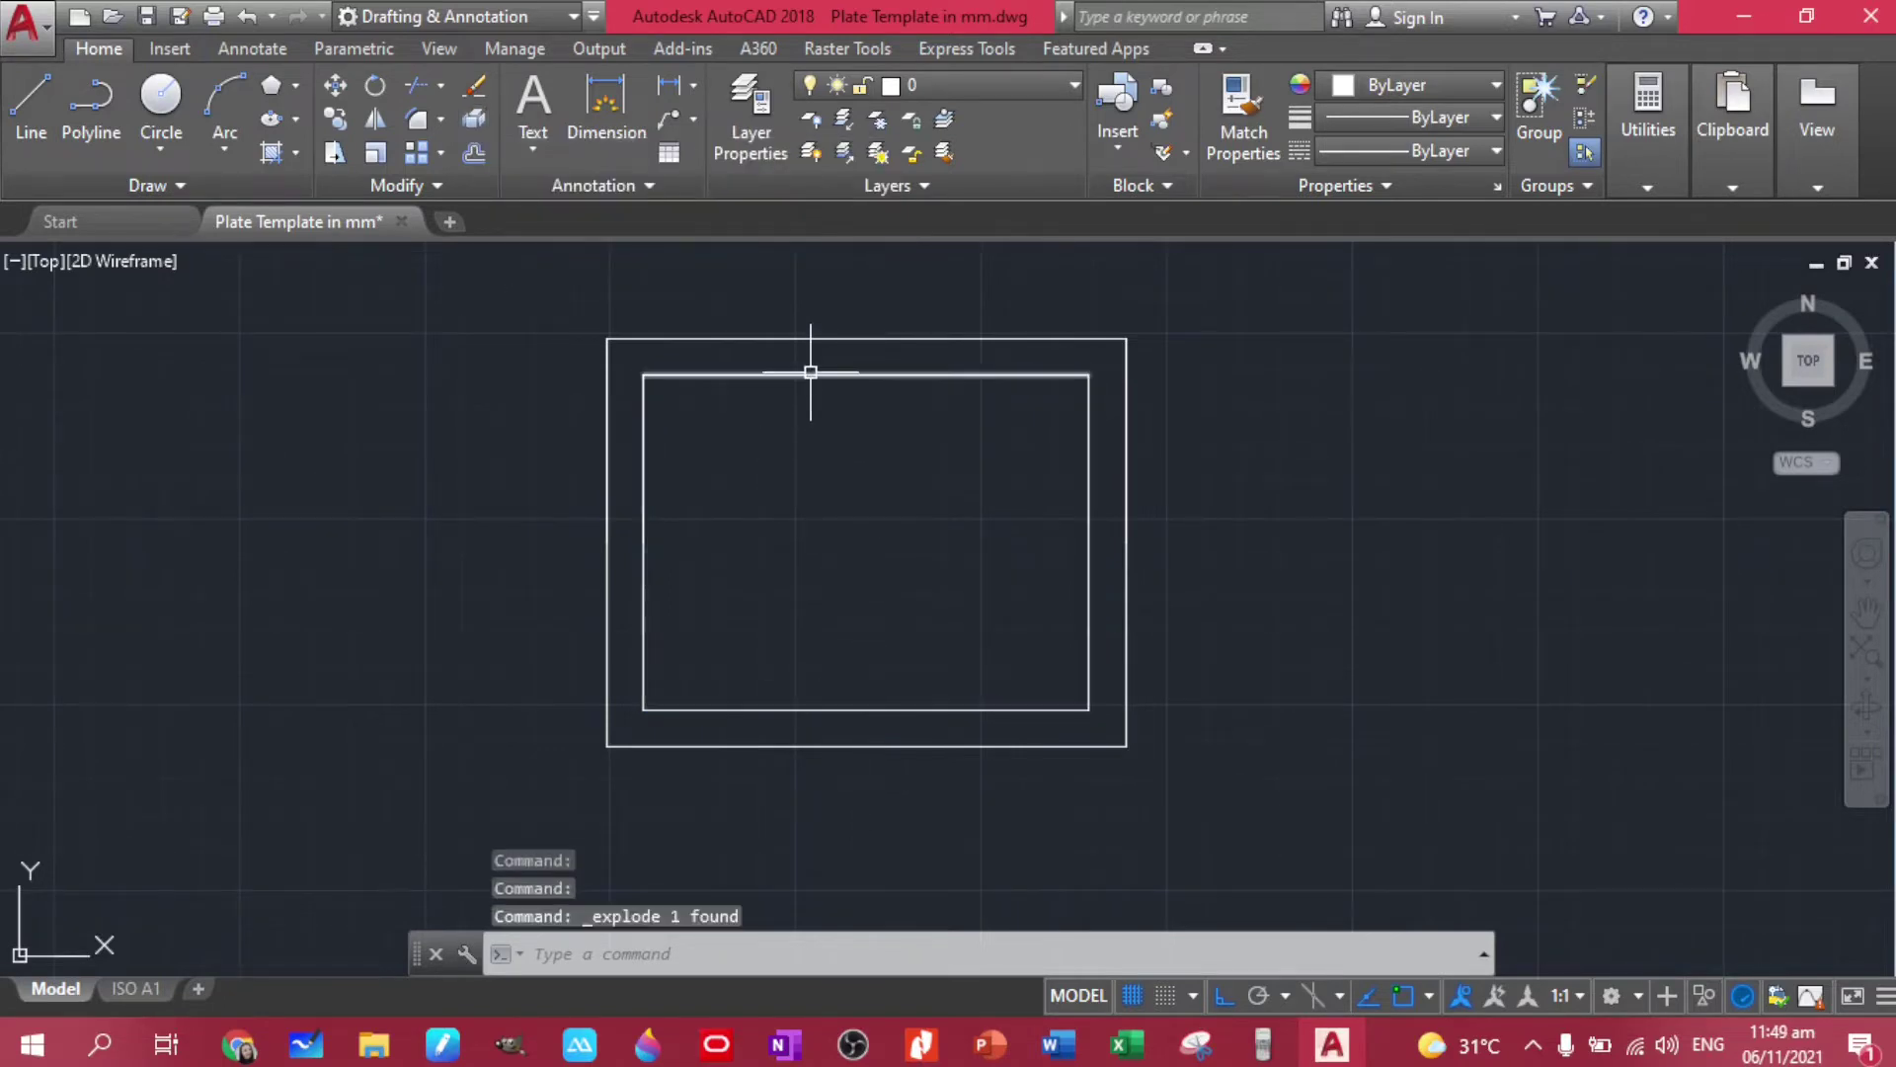
pyautogui.click(810, 371)
pyautogui.click(721, 518)
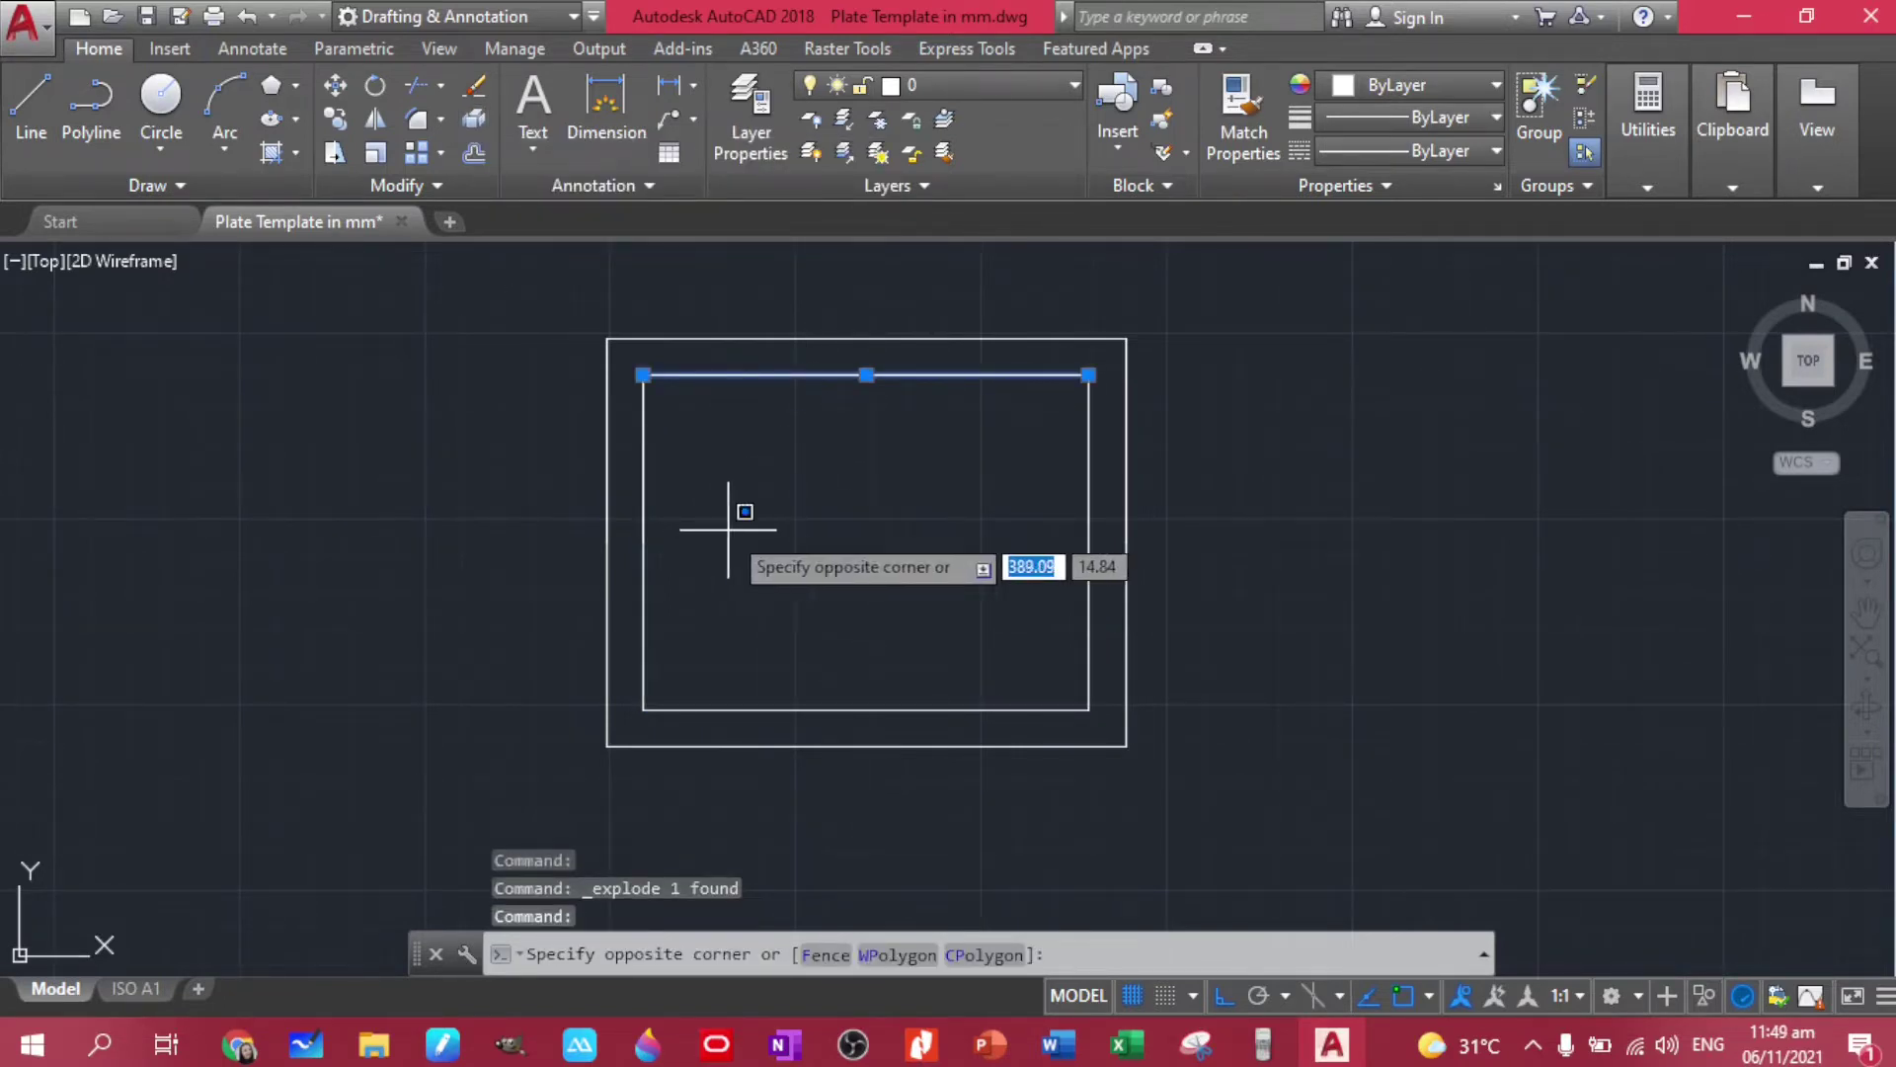
pyautogui.press('Escape')
pyautogui.press('Escape')
# Confirm the left and bottom inner edges are separate lines, then select the top inner line
pyautogui.click(643, 509)
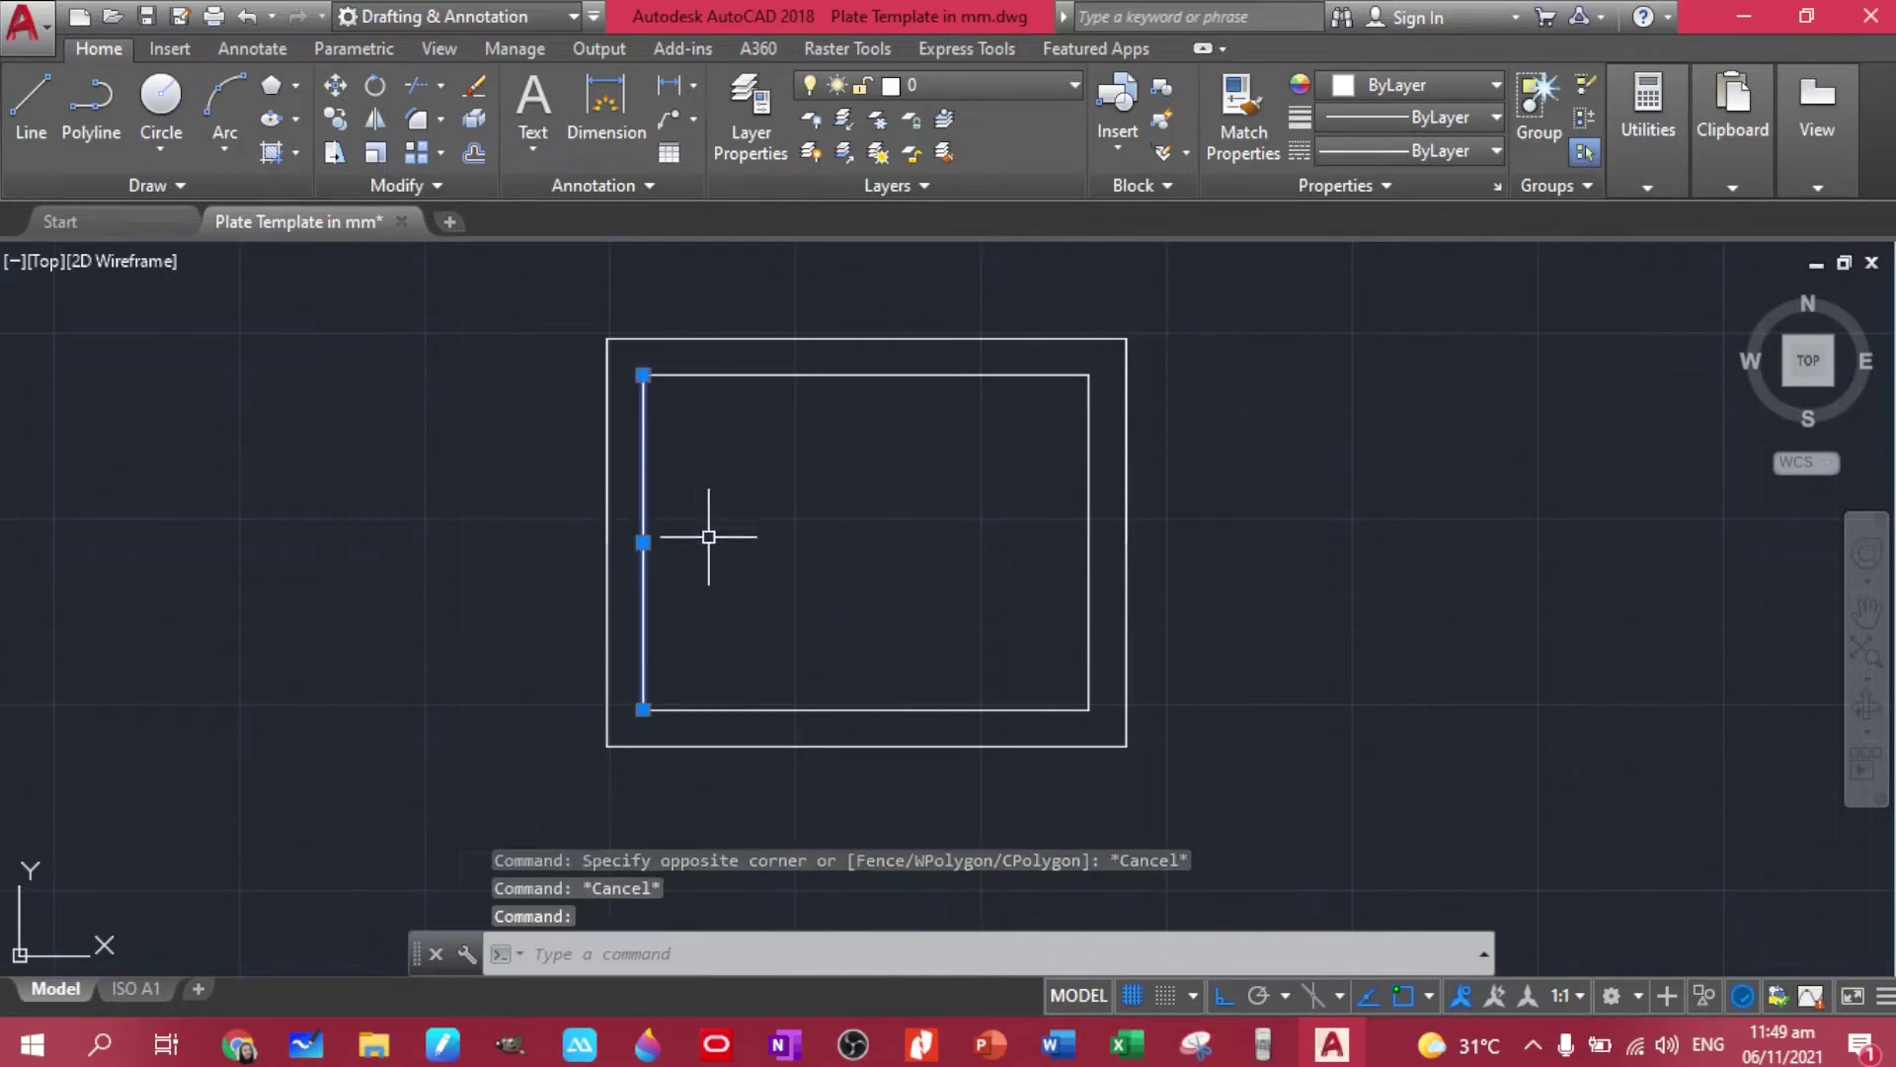
pyautogui.press('Escape')
pyautogui.click(825, 709)
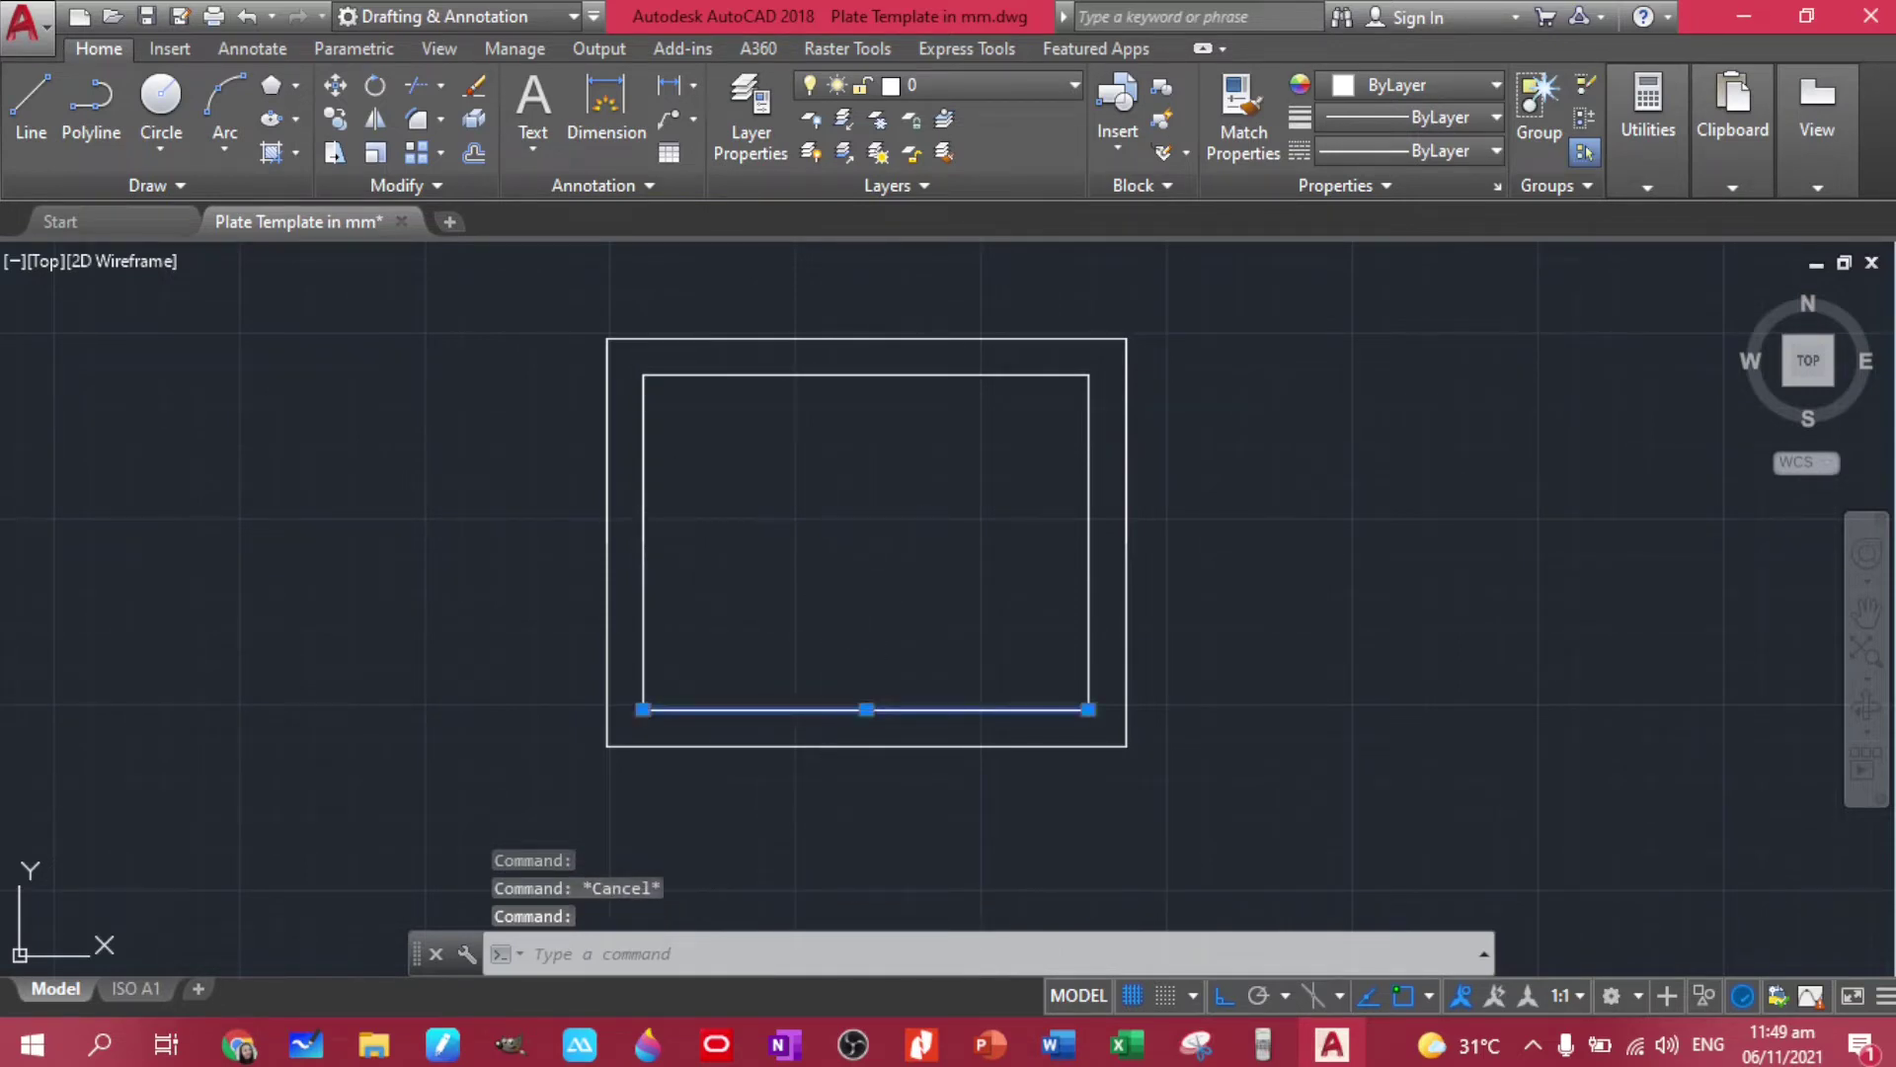
pyautogui.press('Escape')
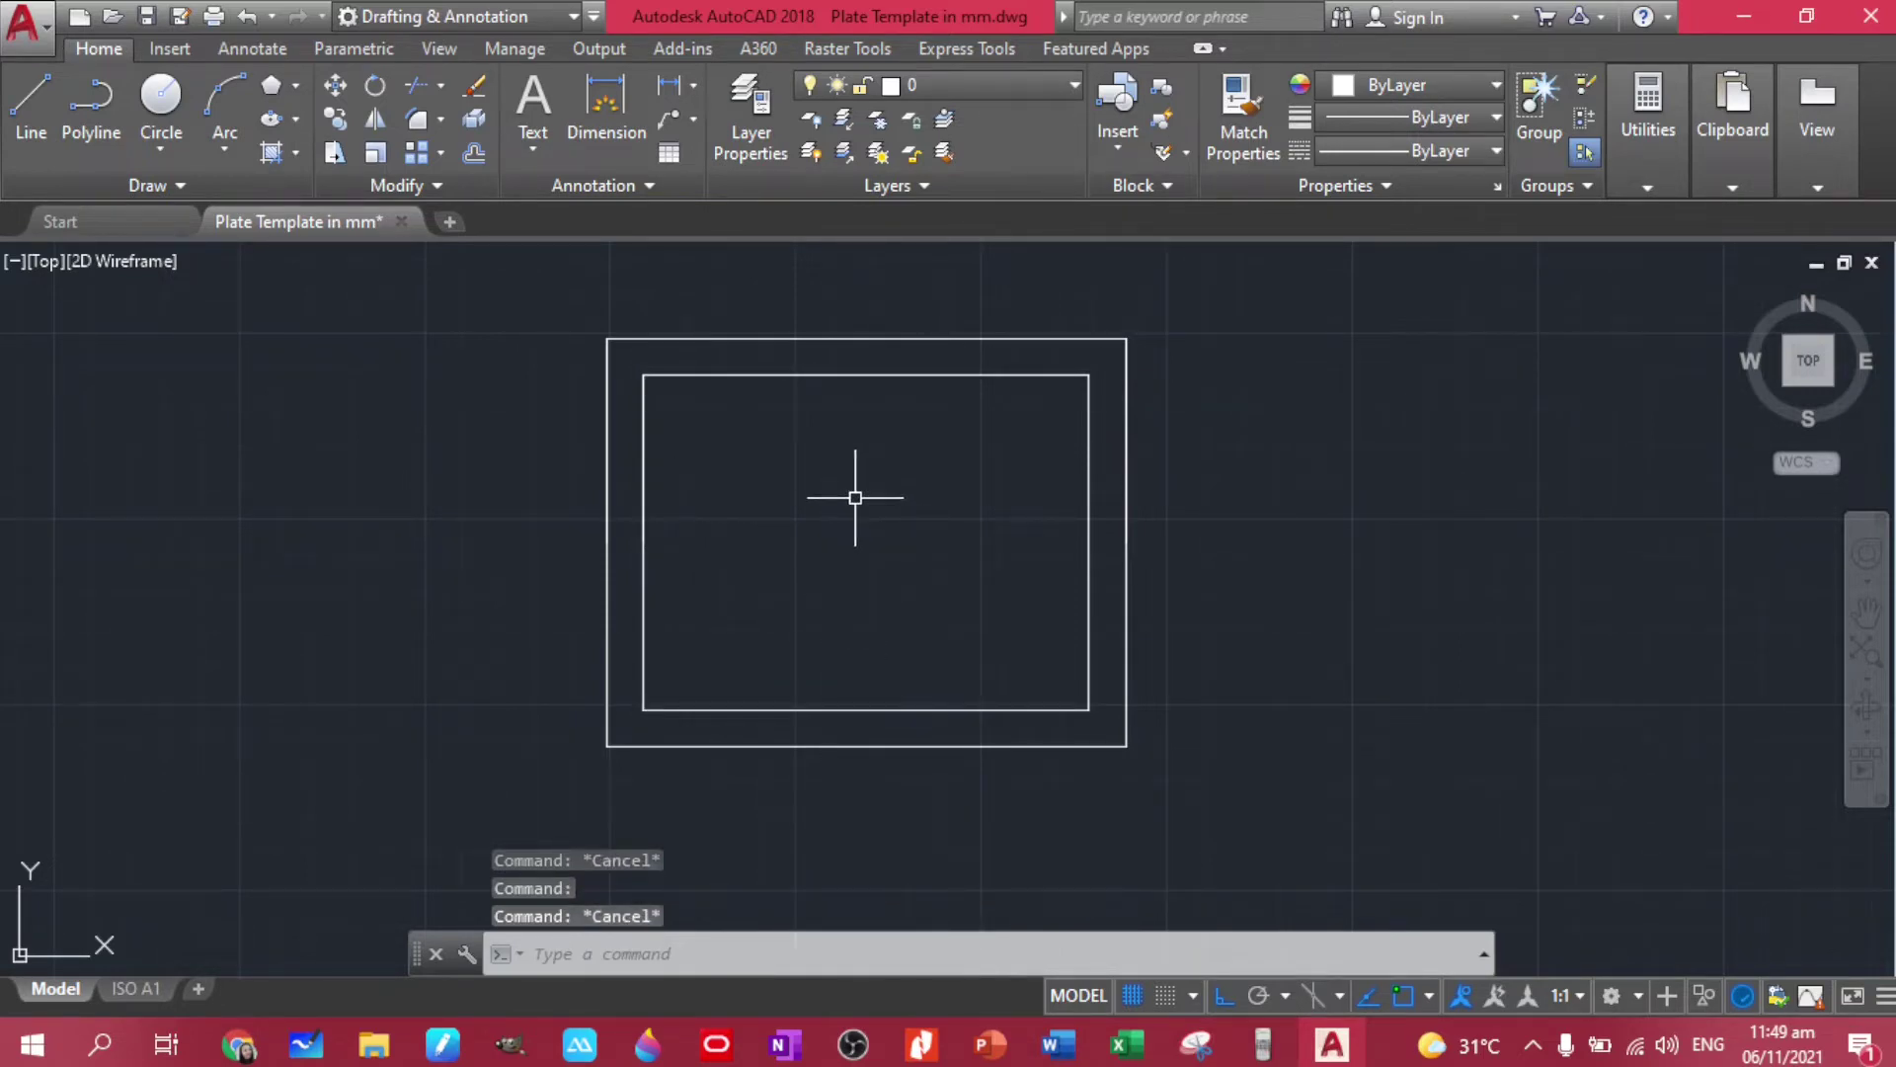
pyautogui.click(845, 479)
pyautogui.click(768, 355)
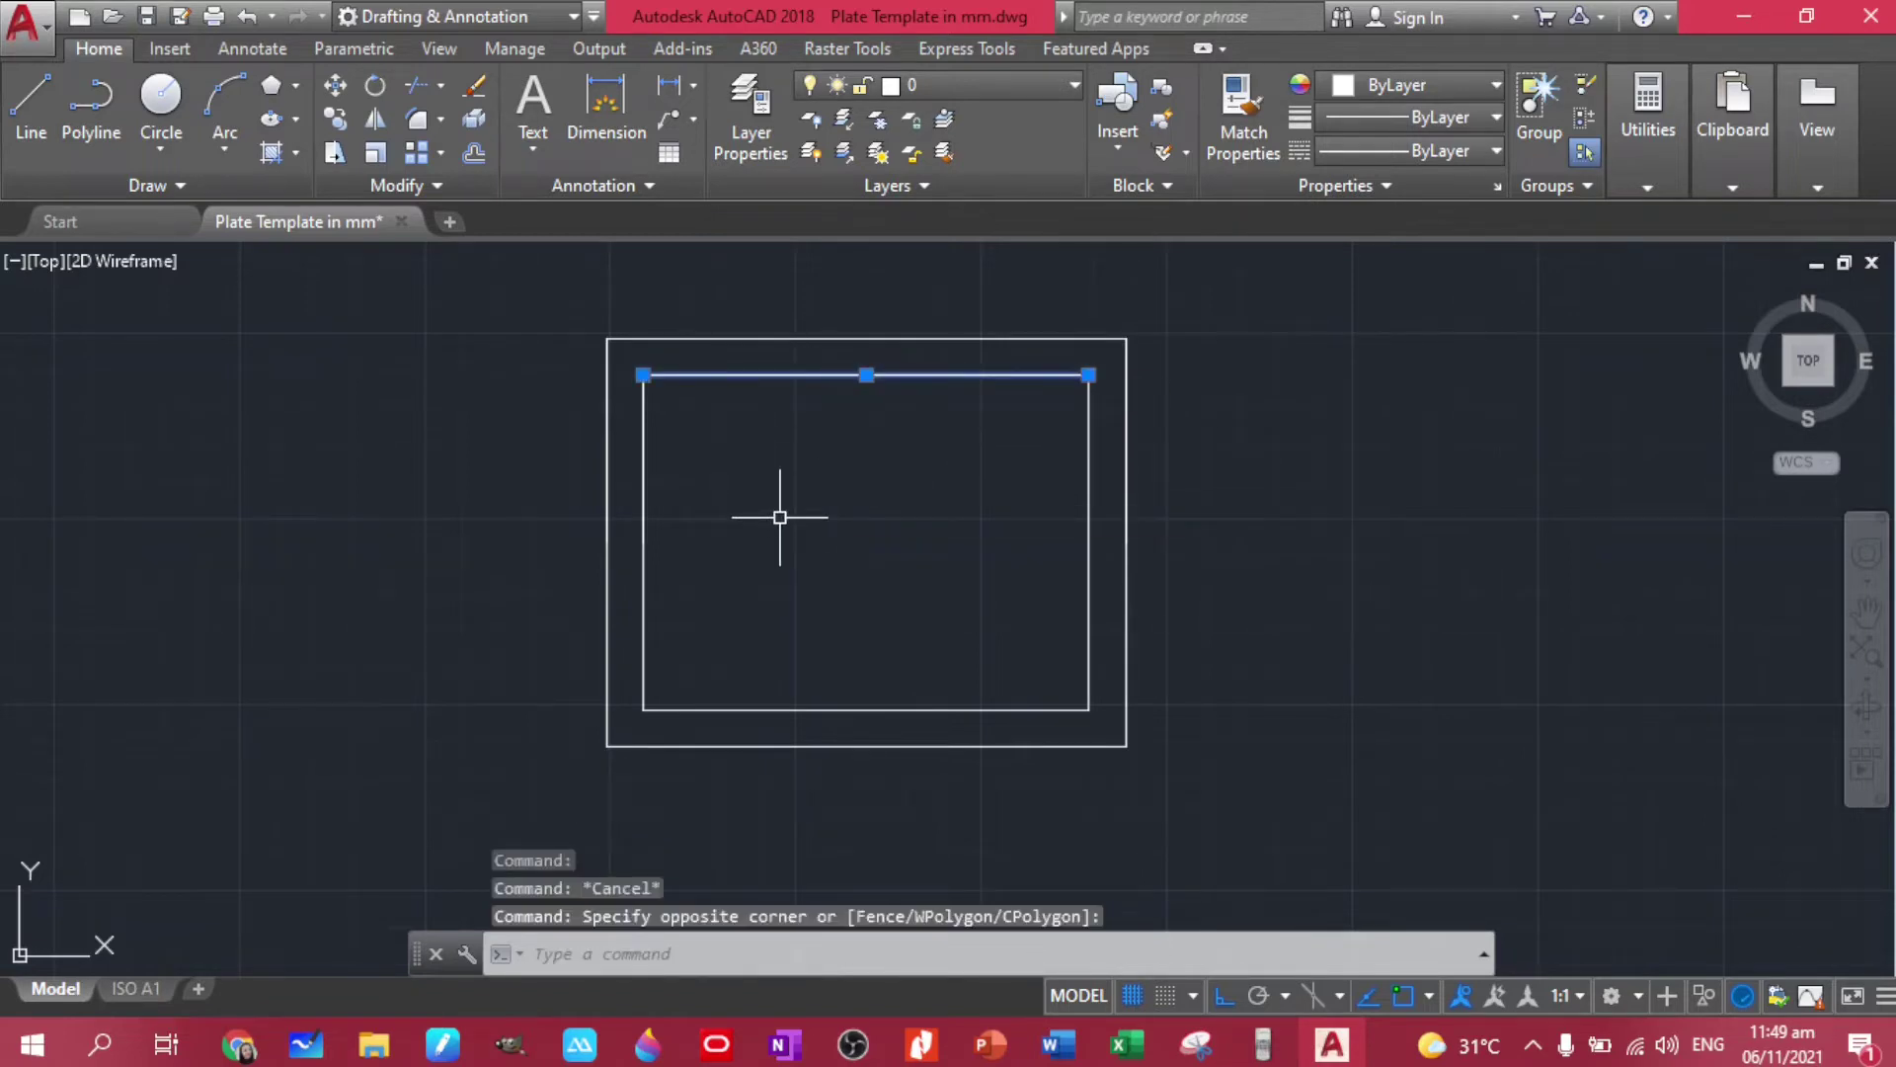
pyautogui.write('of')
# Offset the top and bottom inner lines 1.5 inward to create the horizontal grid lines
pyautogui.press('Return')
pyautogui.write('1')
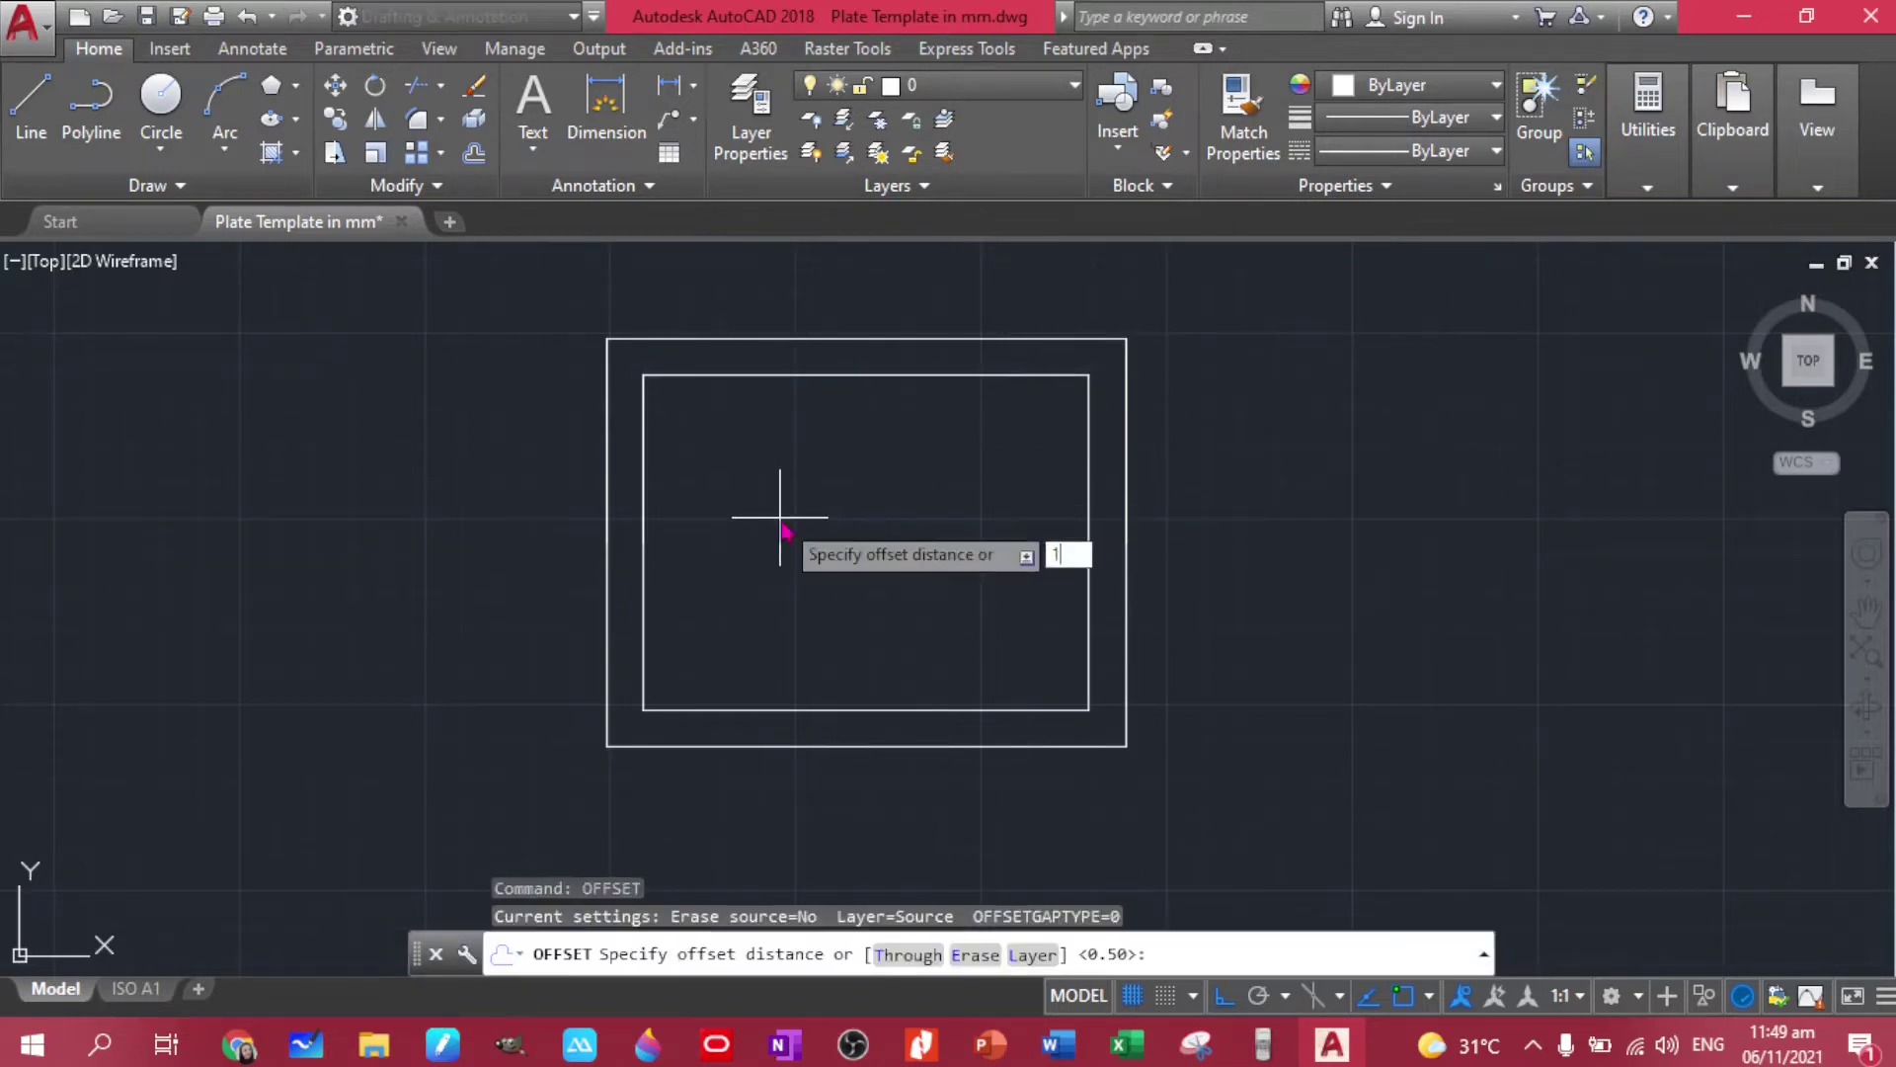
pyautogui.press('Return')
pyautogui.click(779, 375)
pyautogui.click(780, 518)
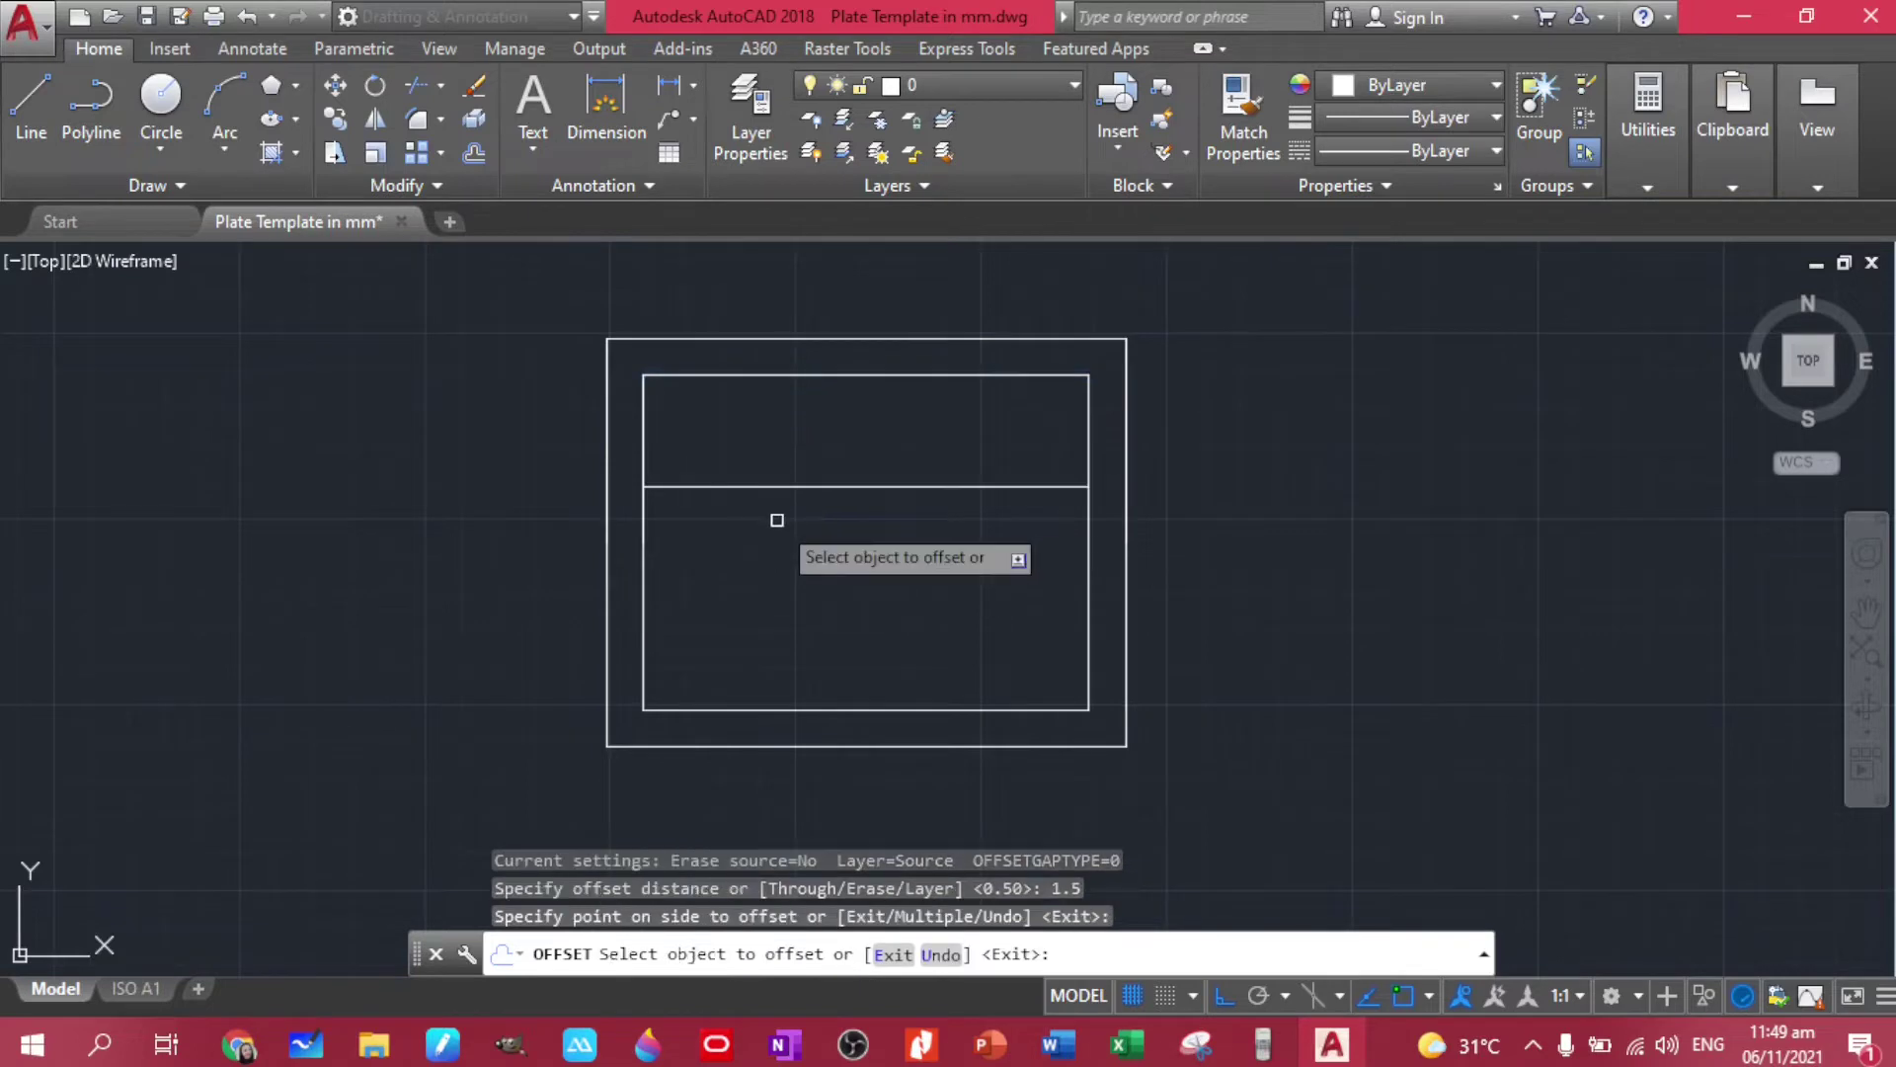
pyautogui.click(773, 707)
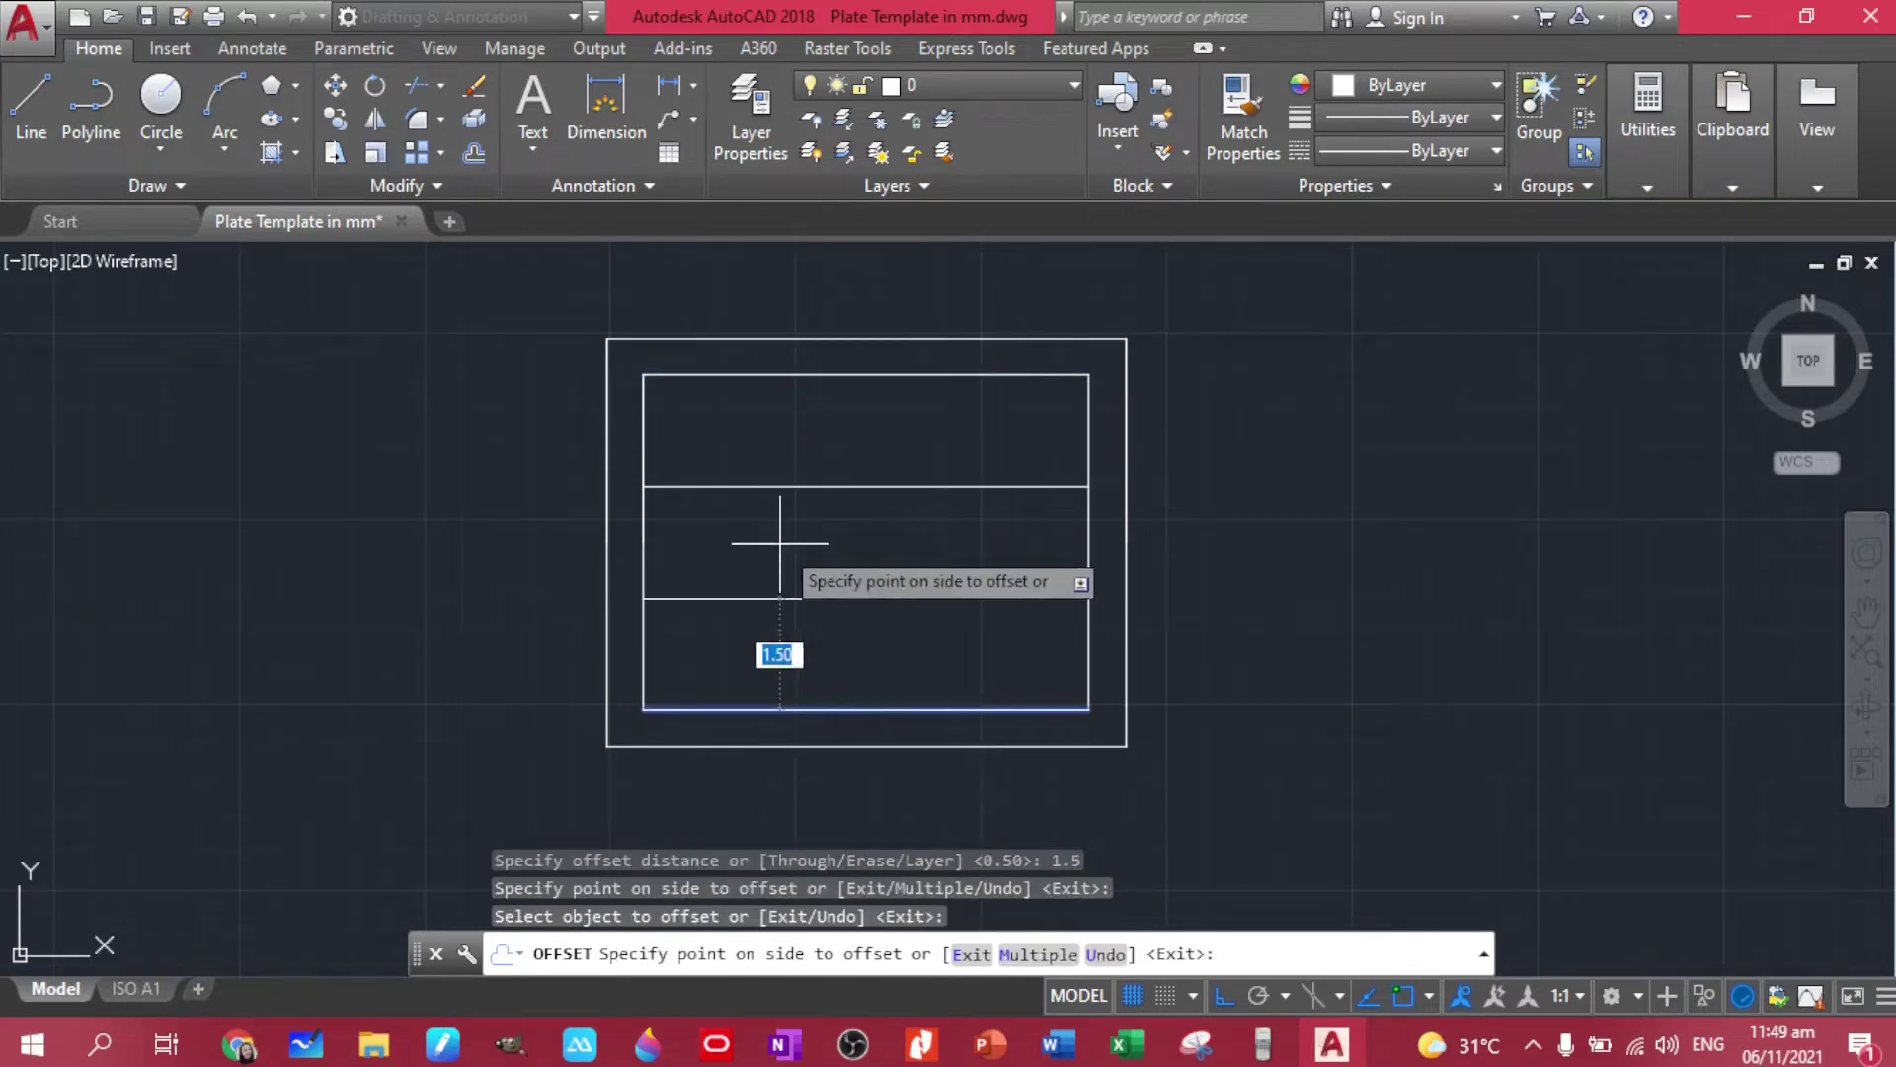
pyautogui.click(774, 648)
# Offset the left inner line and each new copy 1.5 rightward to add vertical grid lines
pyautogui.click(645, 542)
pyautogui.click(761, 528)
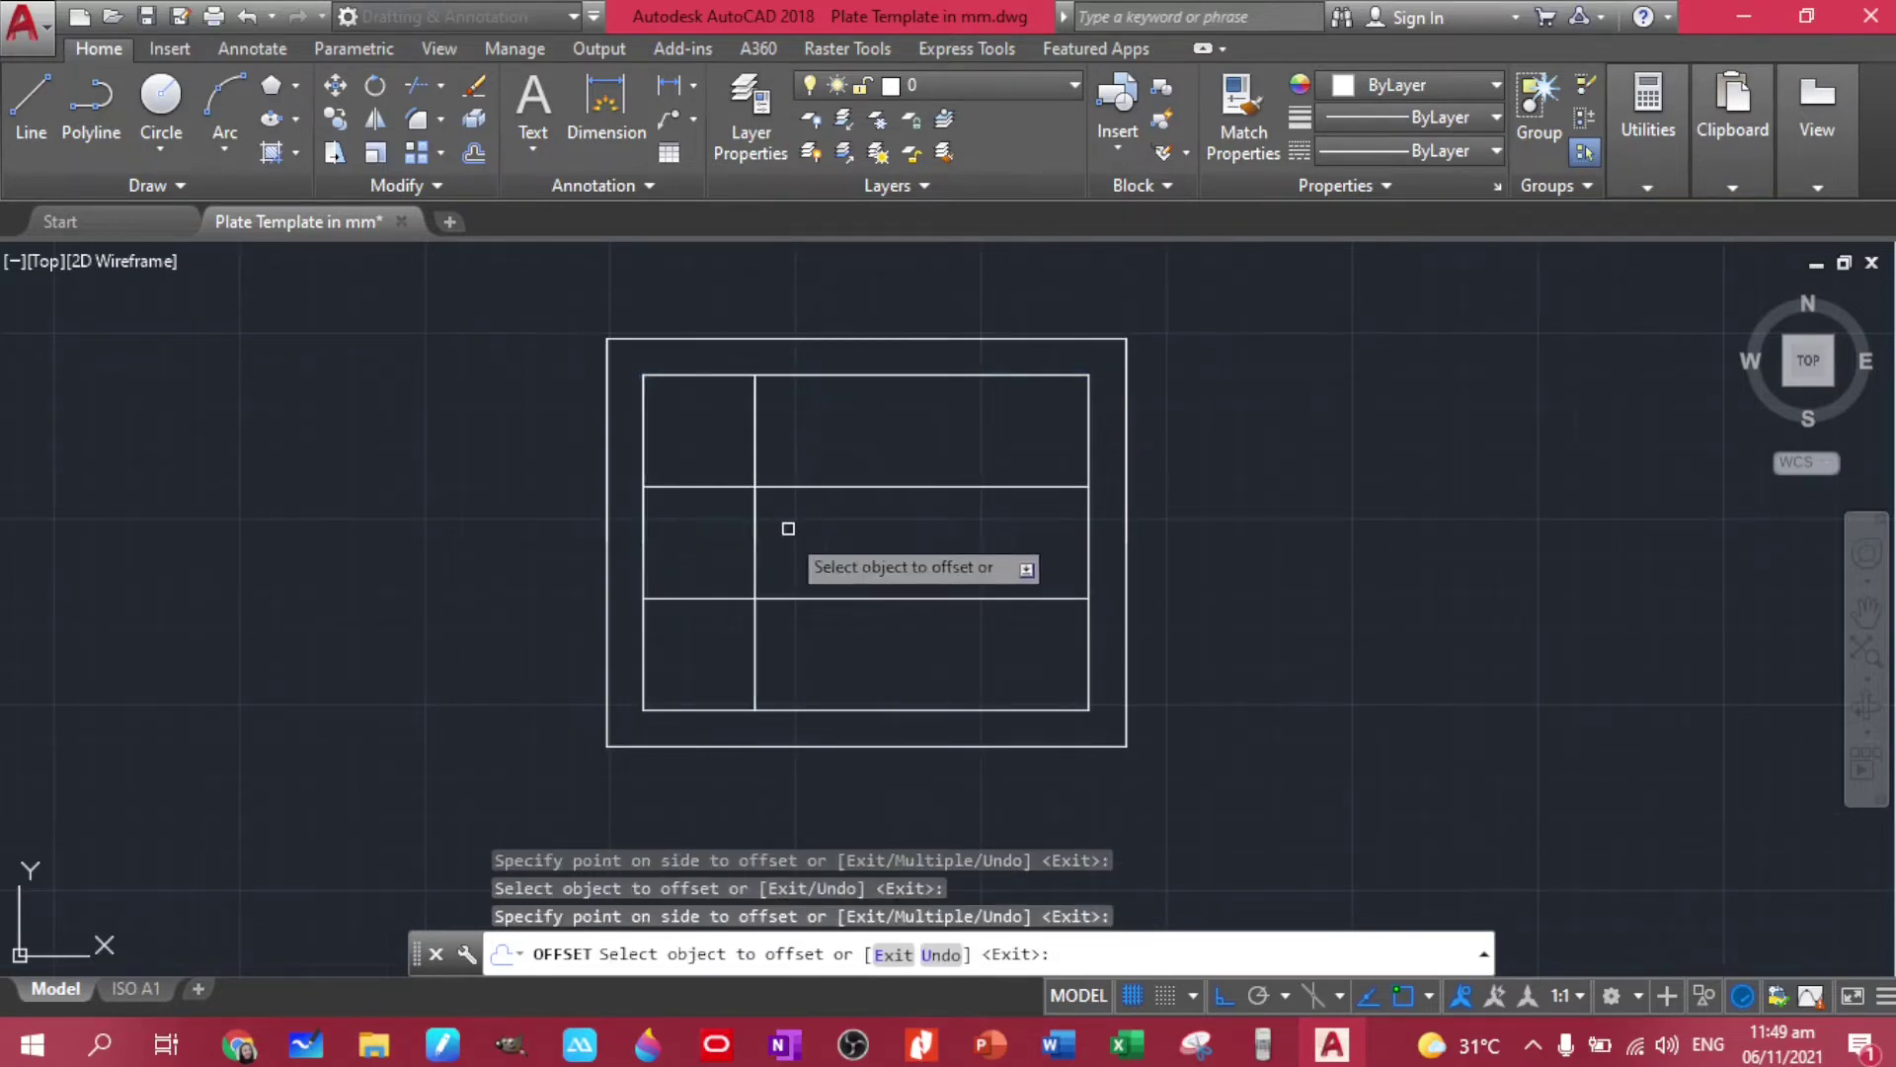
pyautogui.click(756, 543)
pyautogui.click(956, 548)
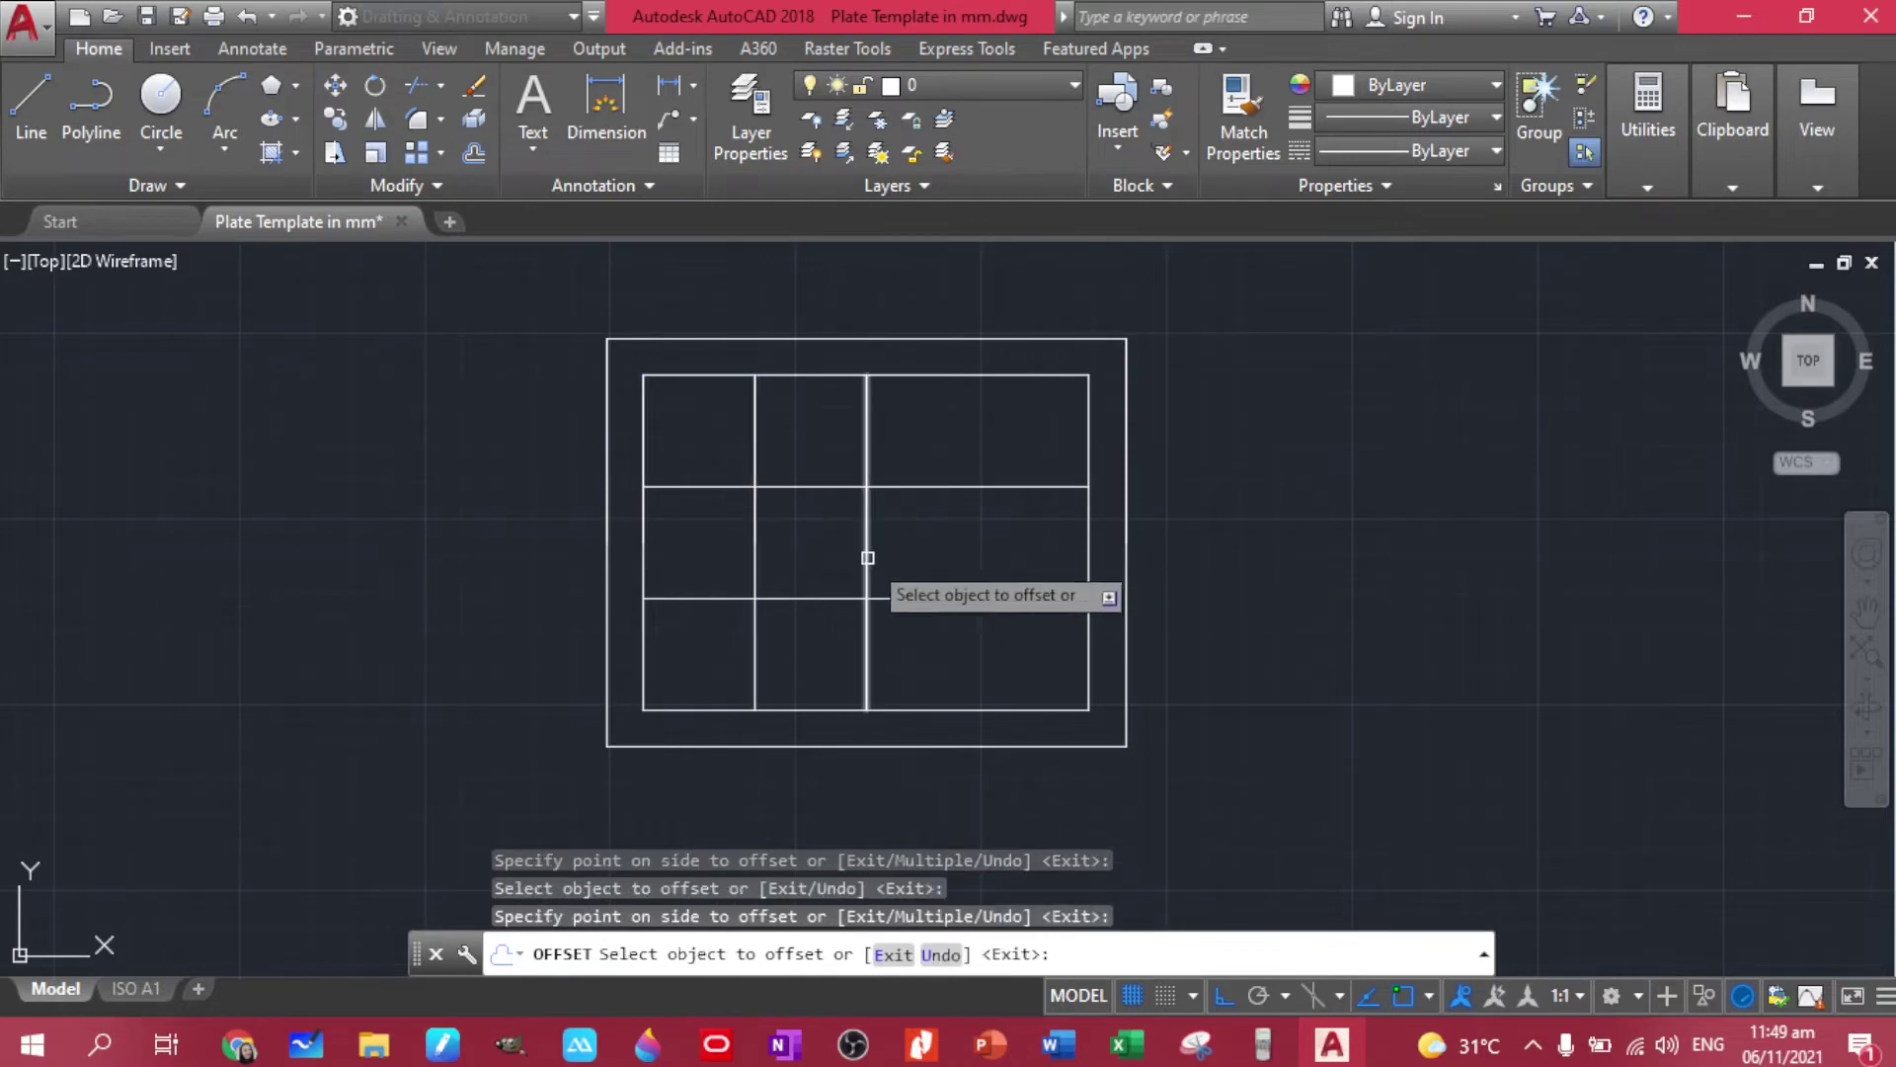
pyautogui.click(869, 554)
pyautogui.click(962, 546)
pyautogui.press('Escape')
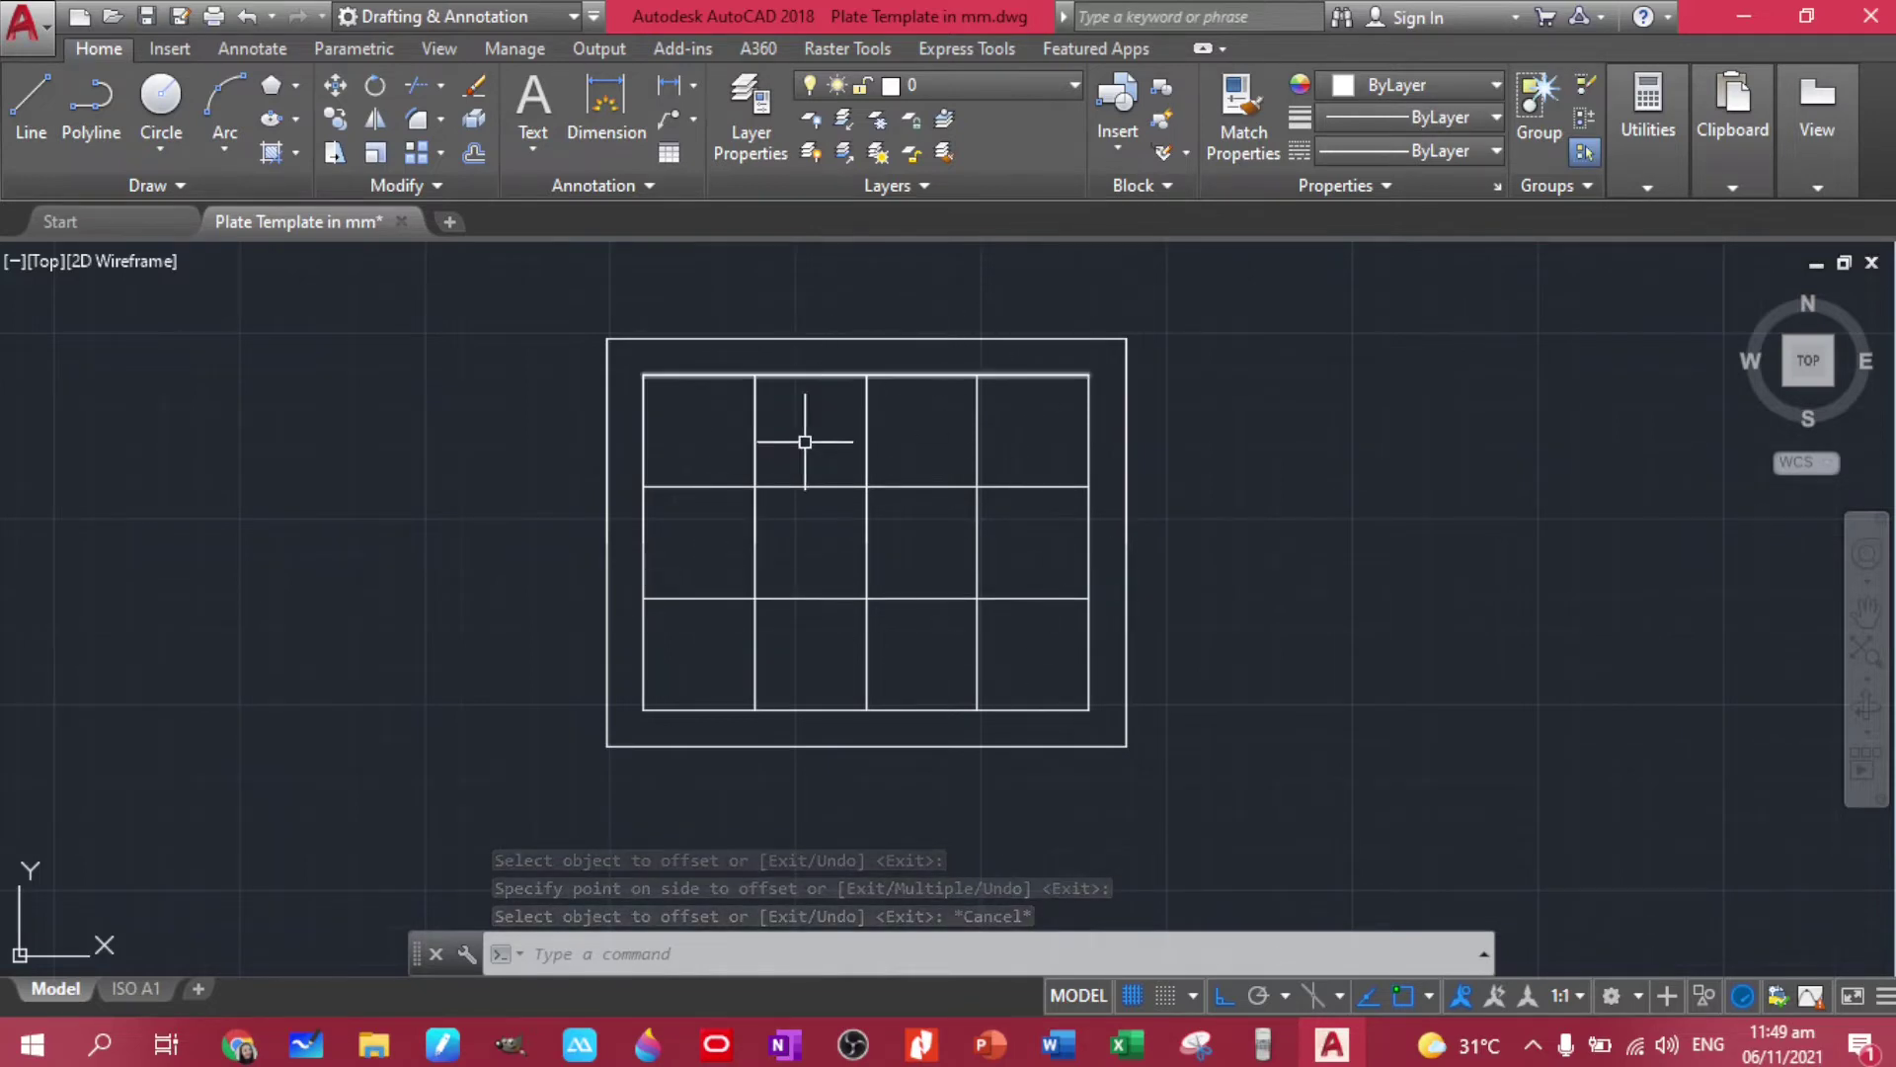
pyautogui.click(922, 1046)
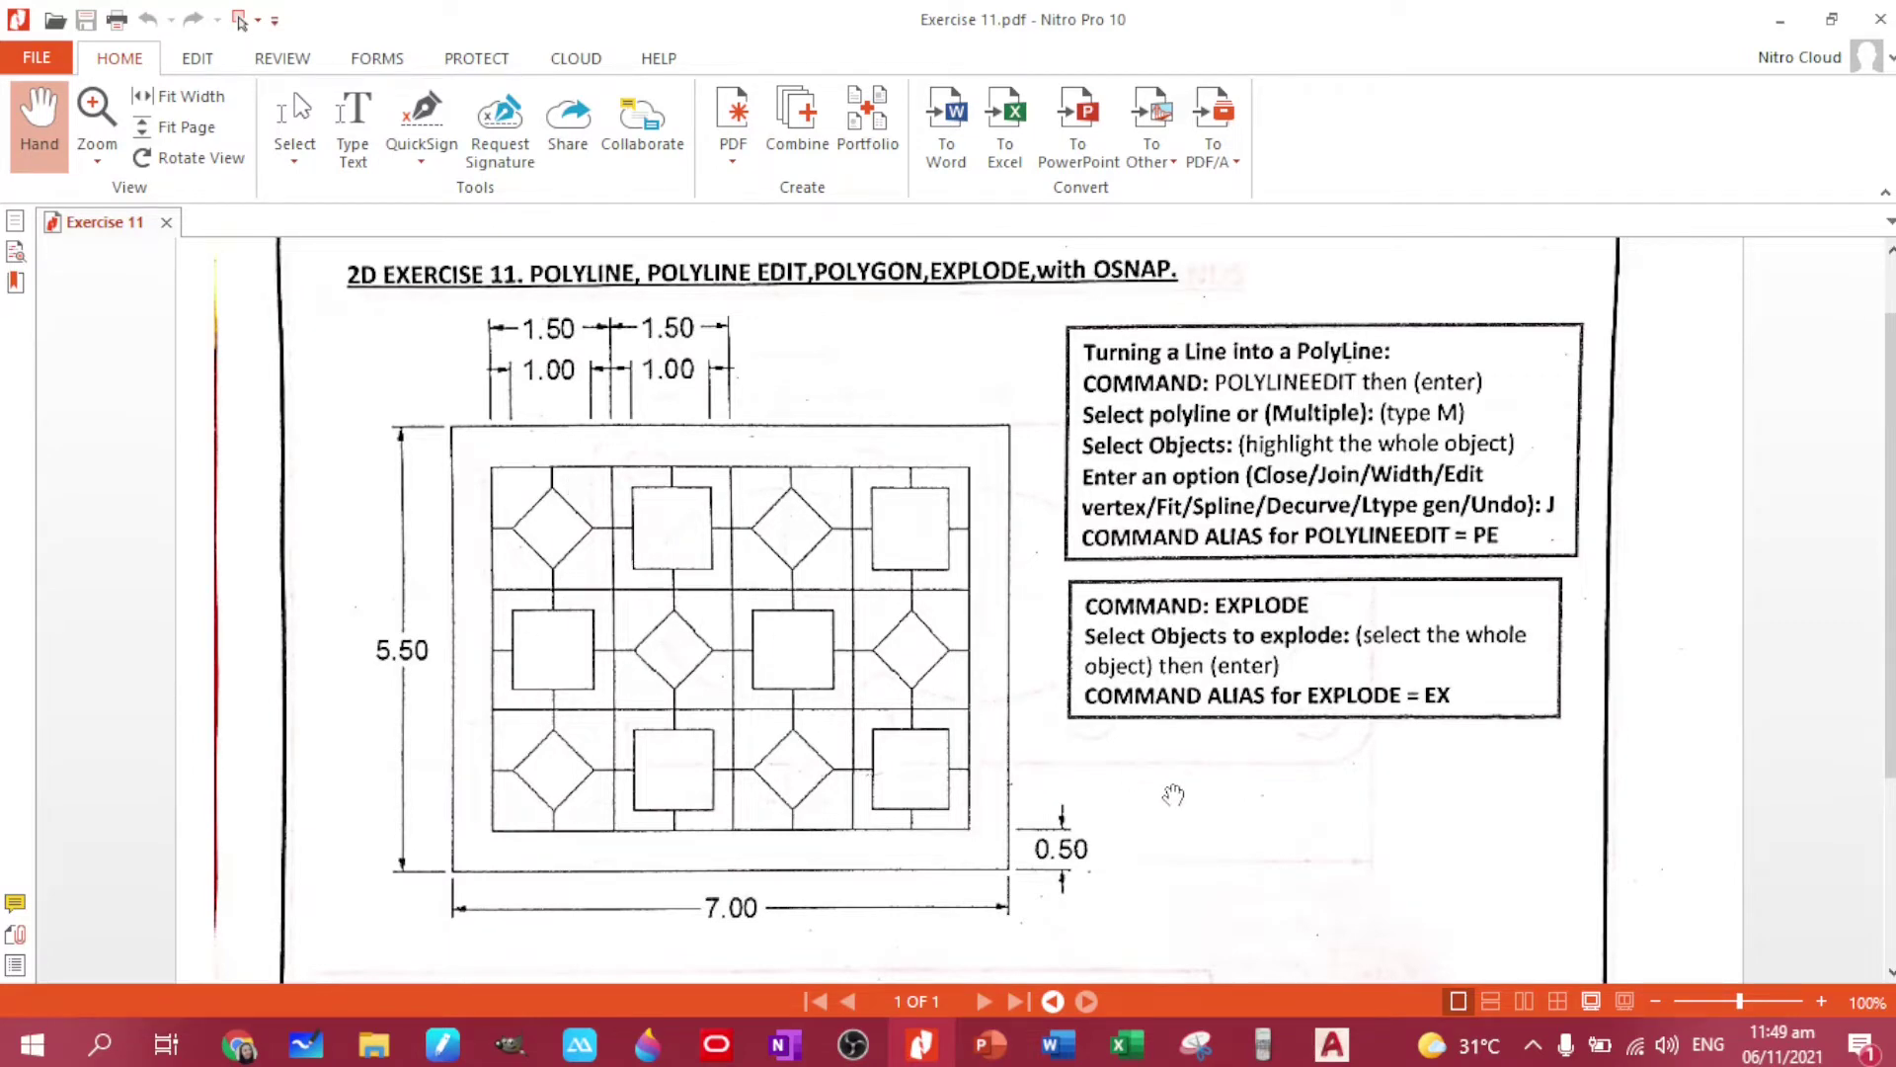
# Offset the vertical grid lines by 0.75 to split each column in half
pyautogui.click(1333, 1047)
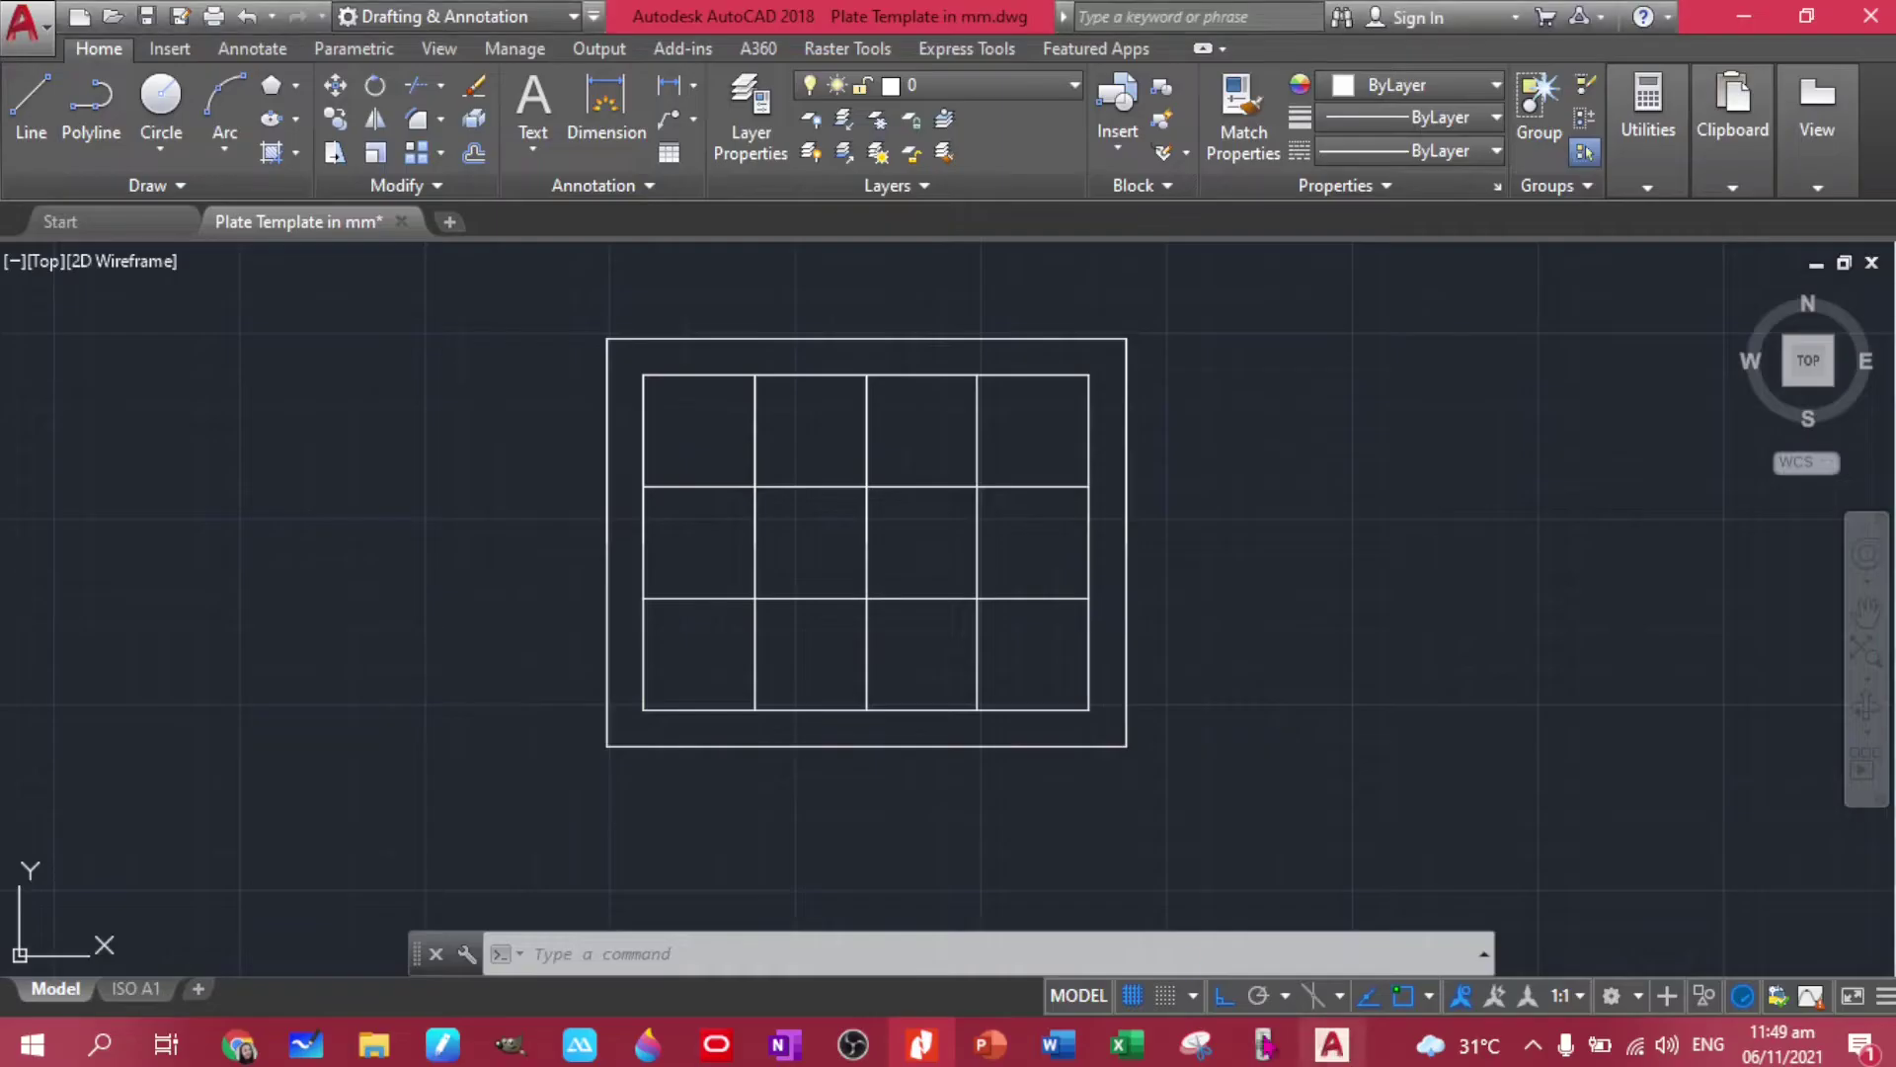
pyautogui.click(813, 554)
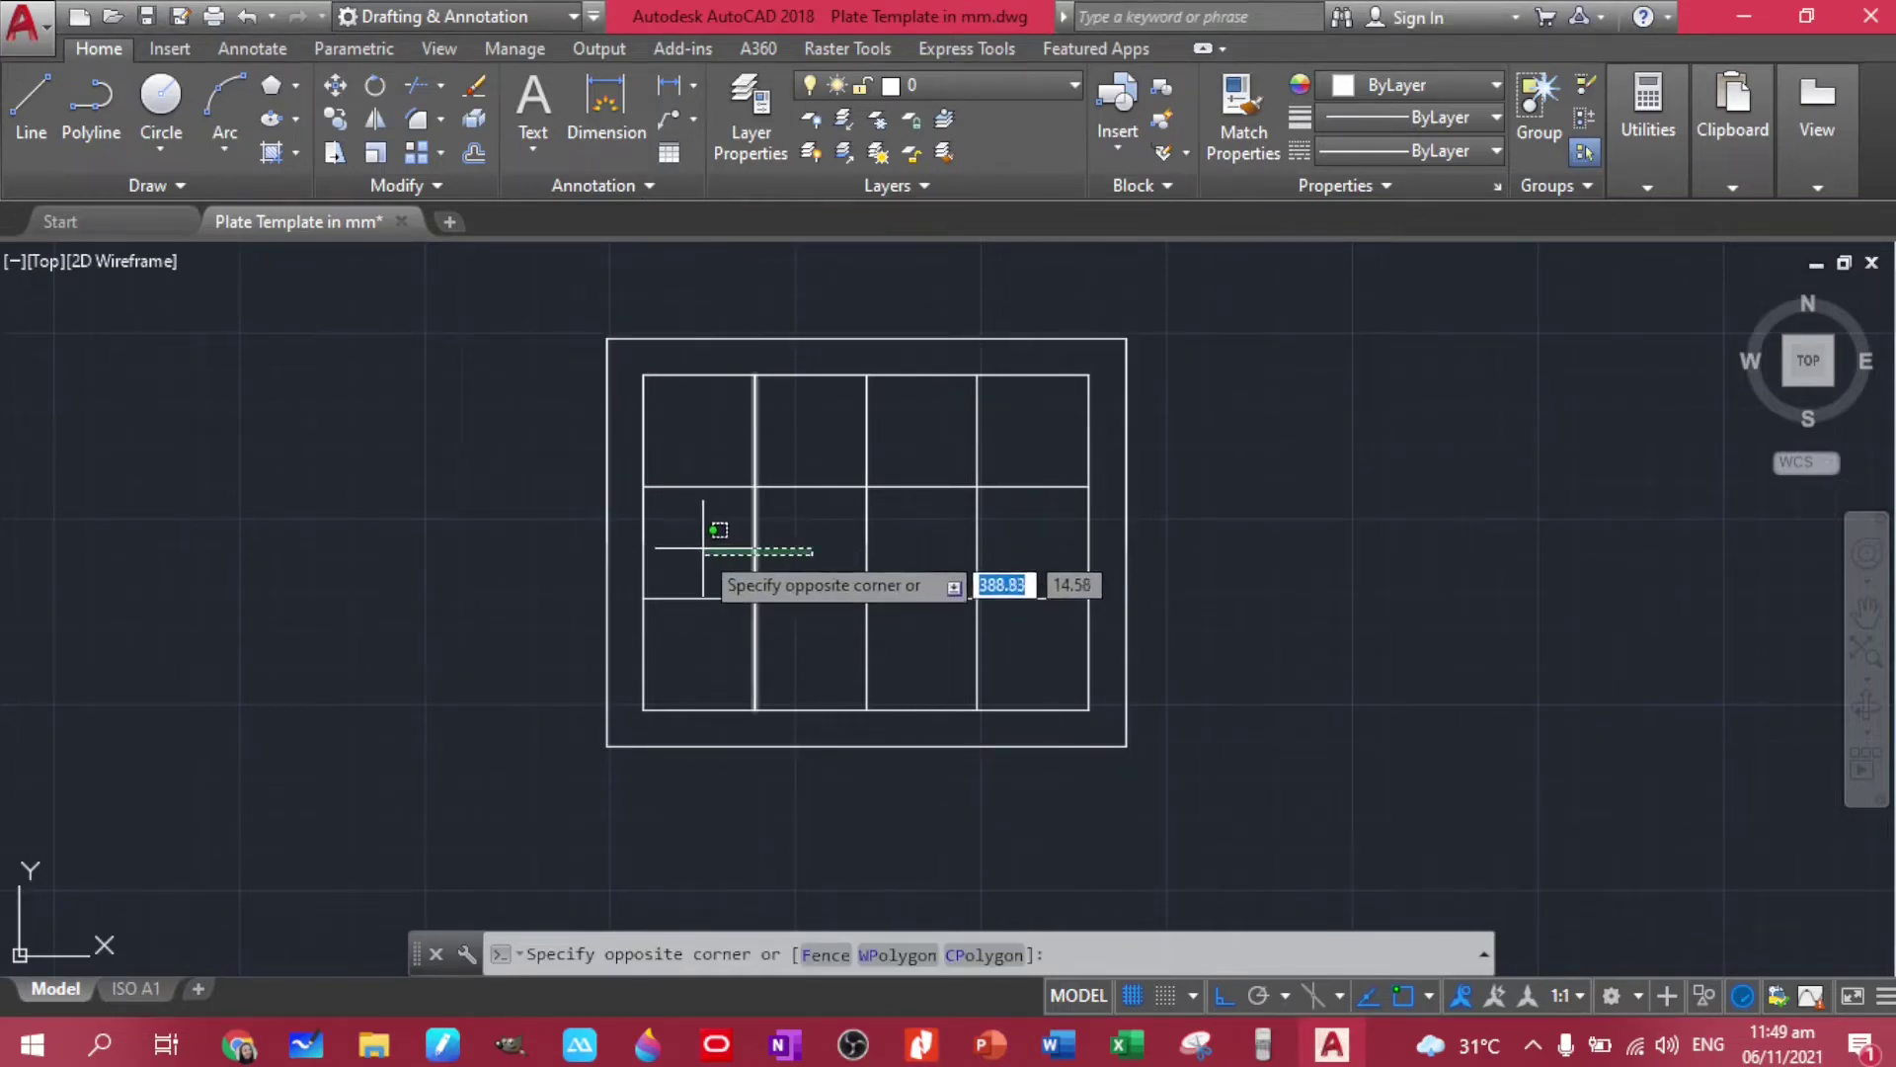
pyautogui.click(711, 542)
pyautogui.write('o')
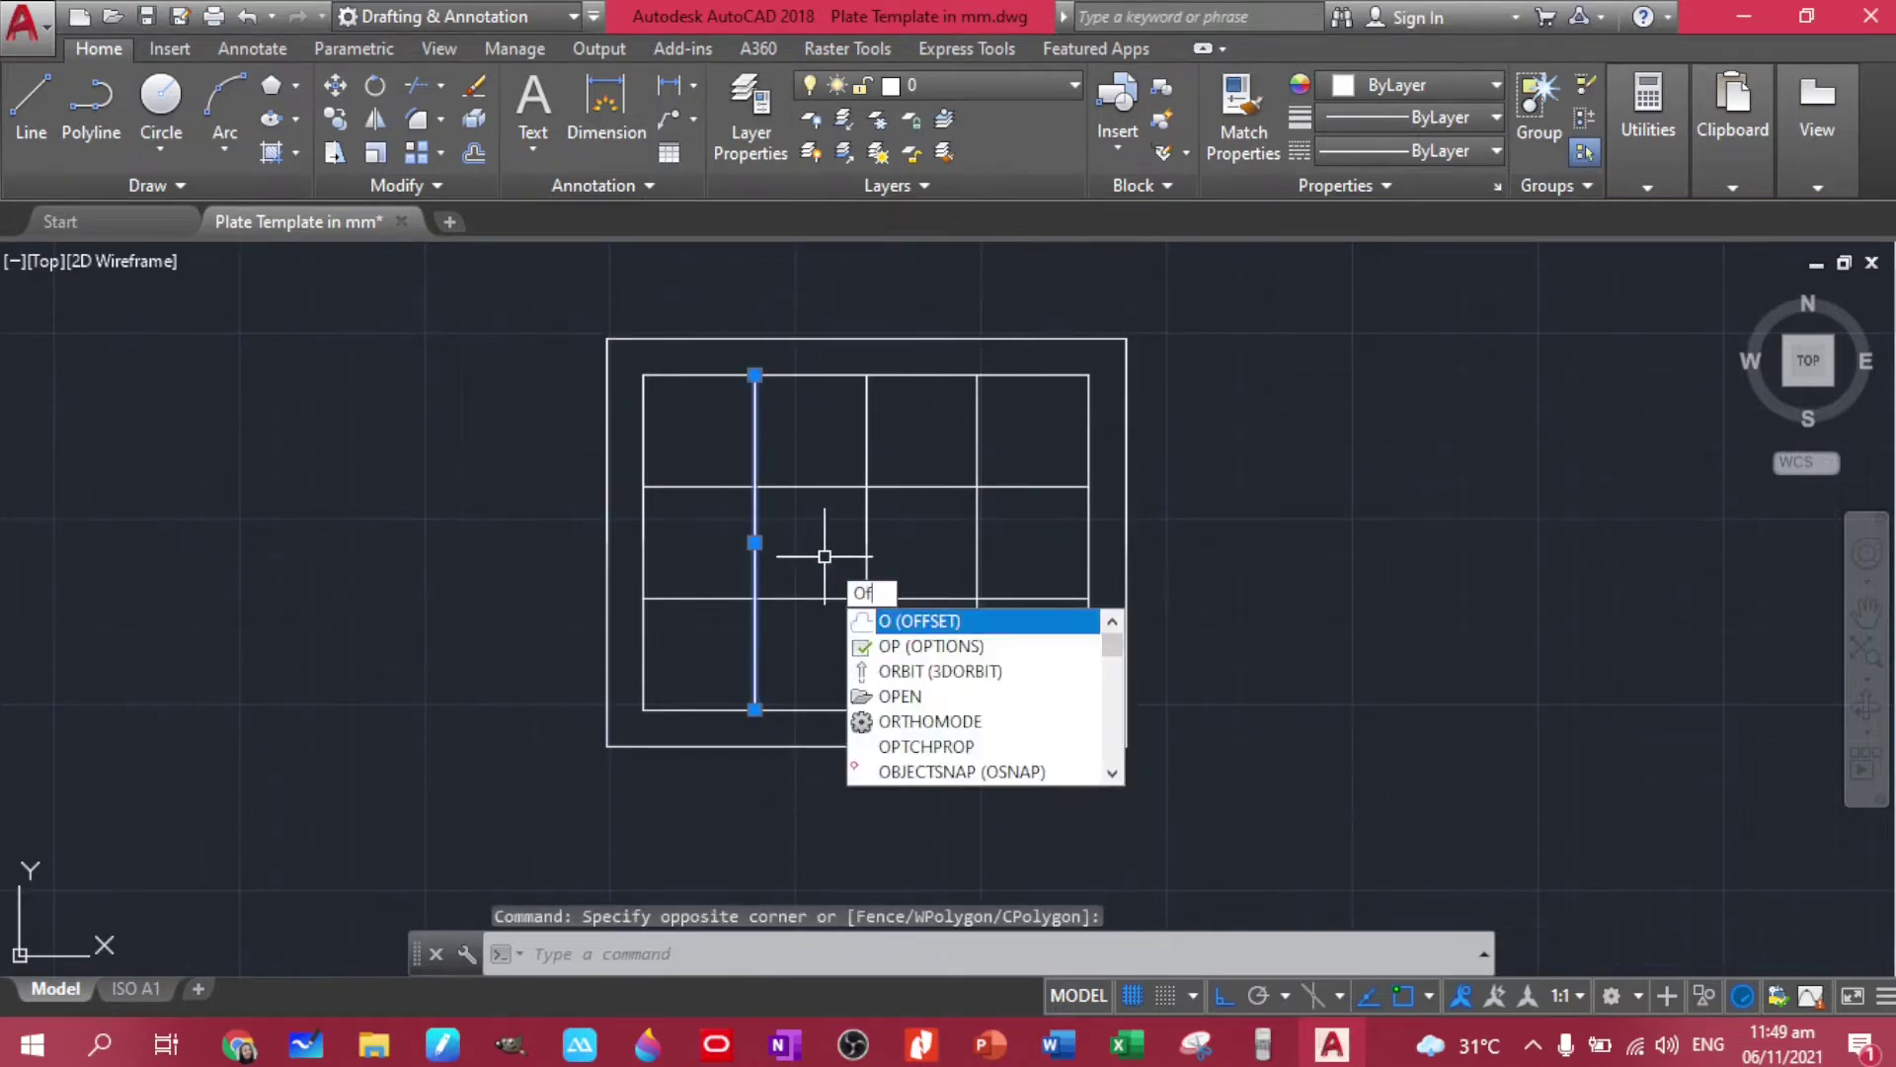
pyautogui.write('ff')
pyautogui.press('Return')
pyautogui.write('0.75')
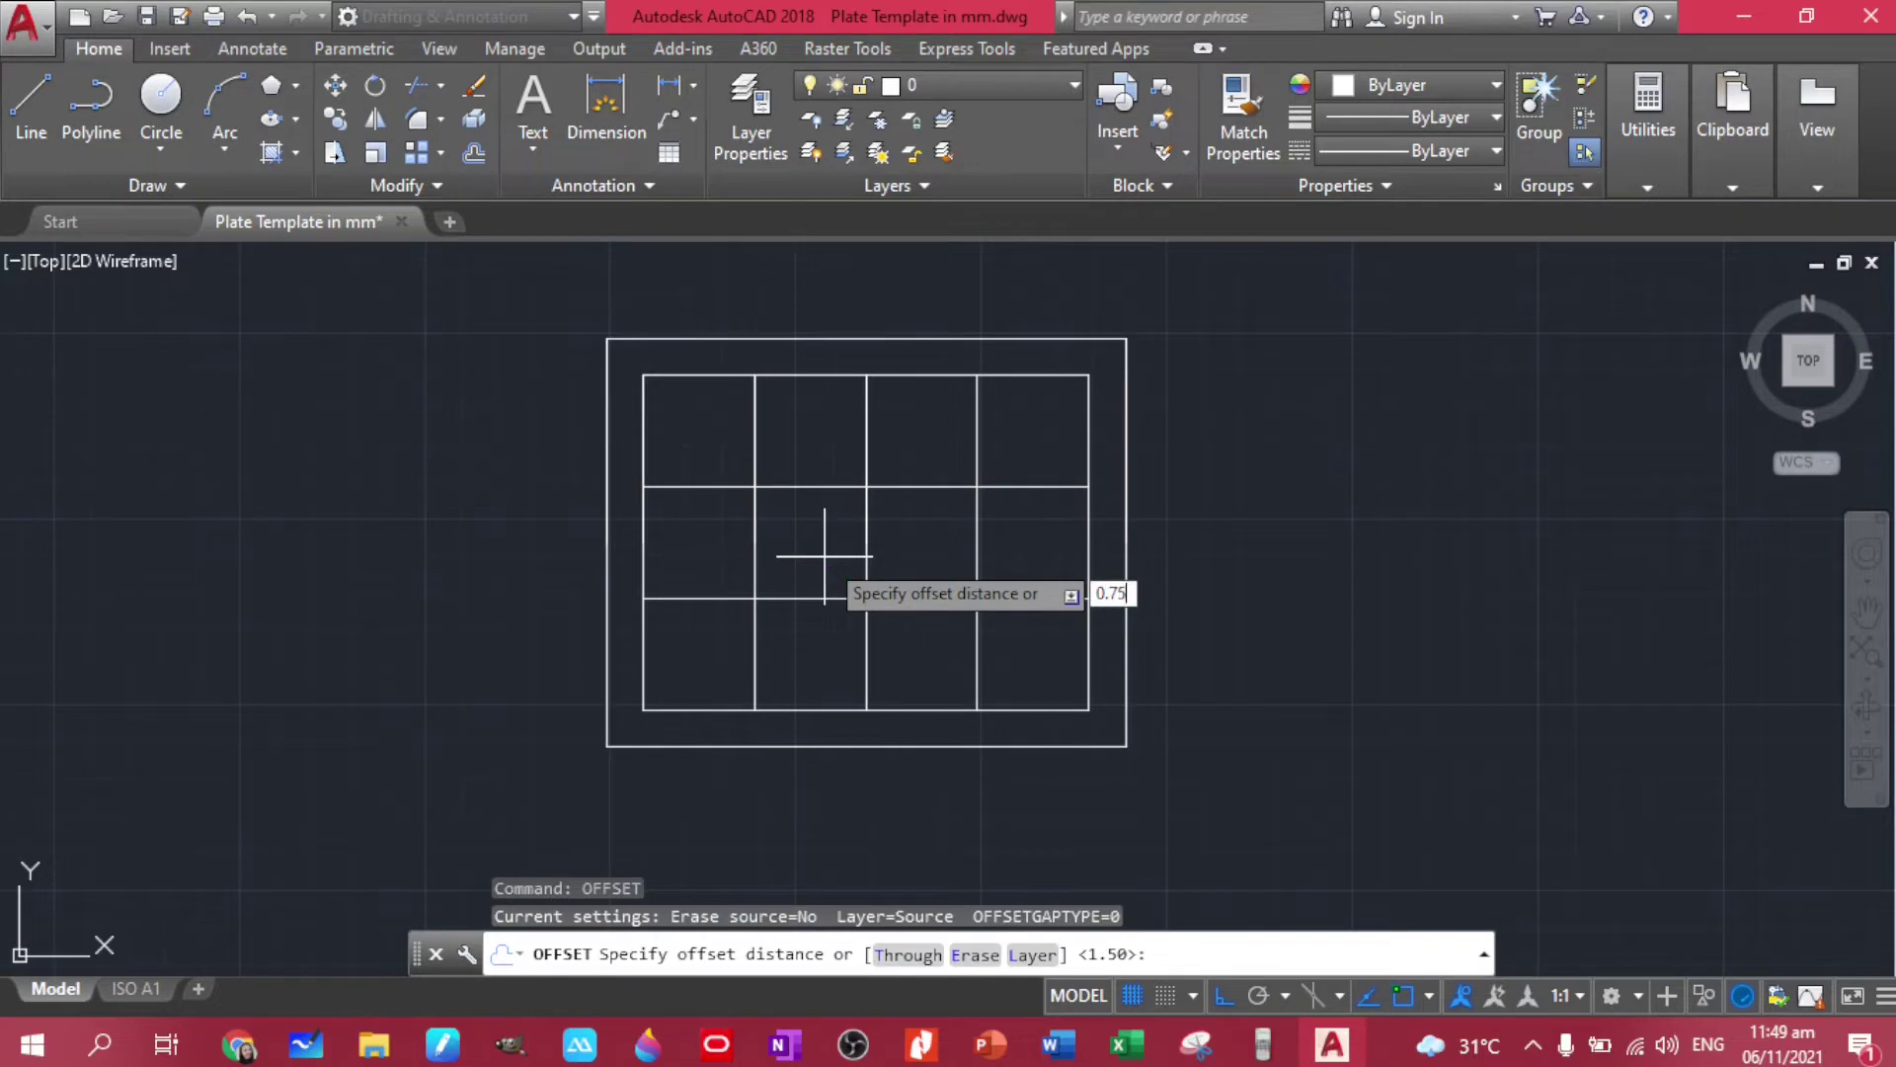
pyautogui.press('Return')
pyautogui.click(756, 552)
pyautogui.click(845, 512)
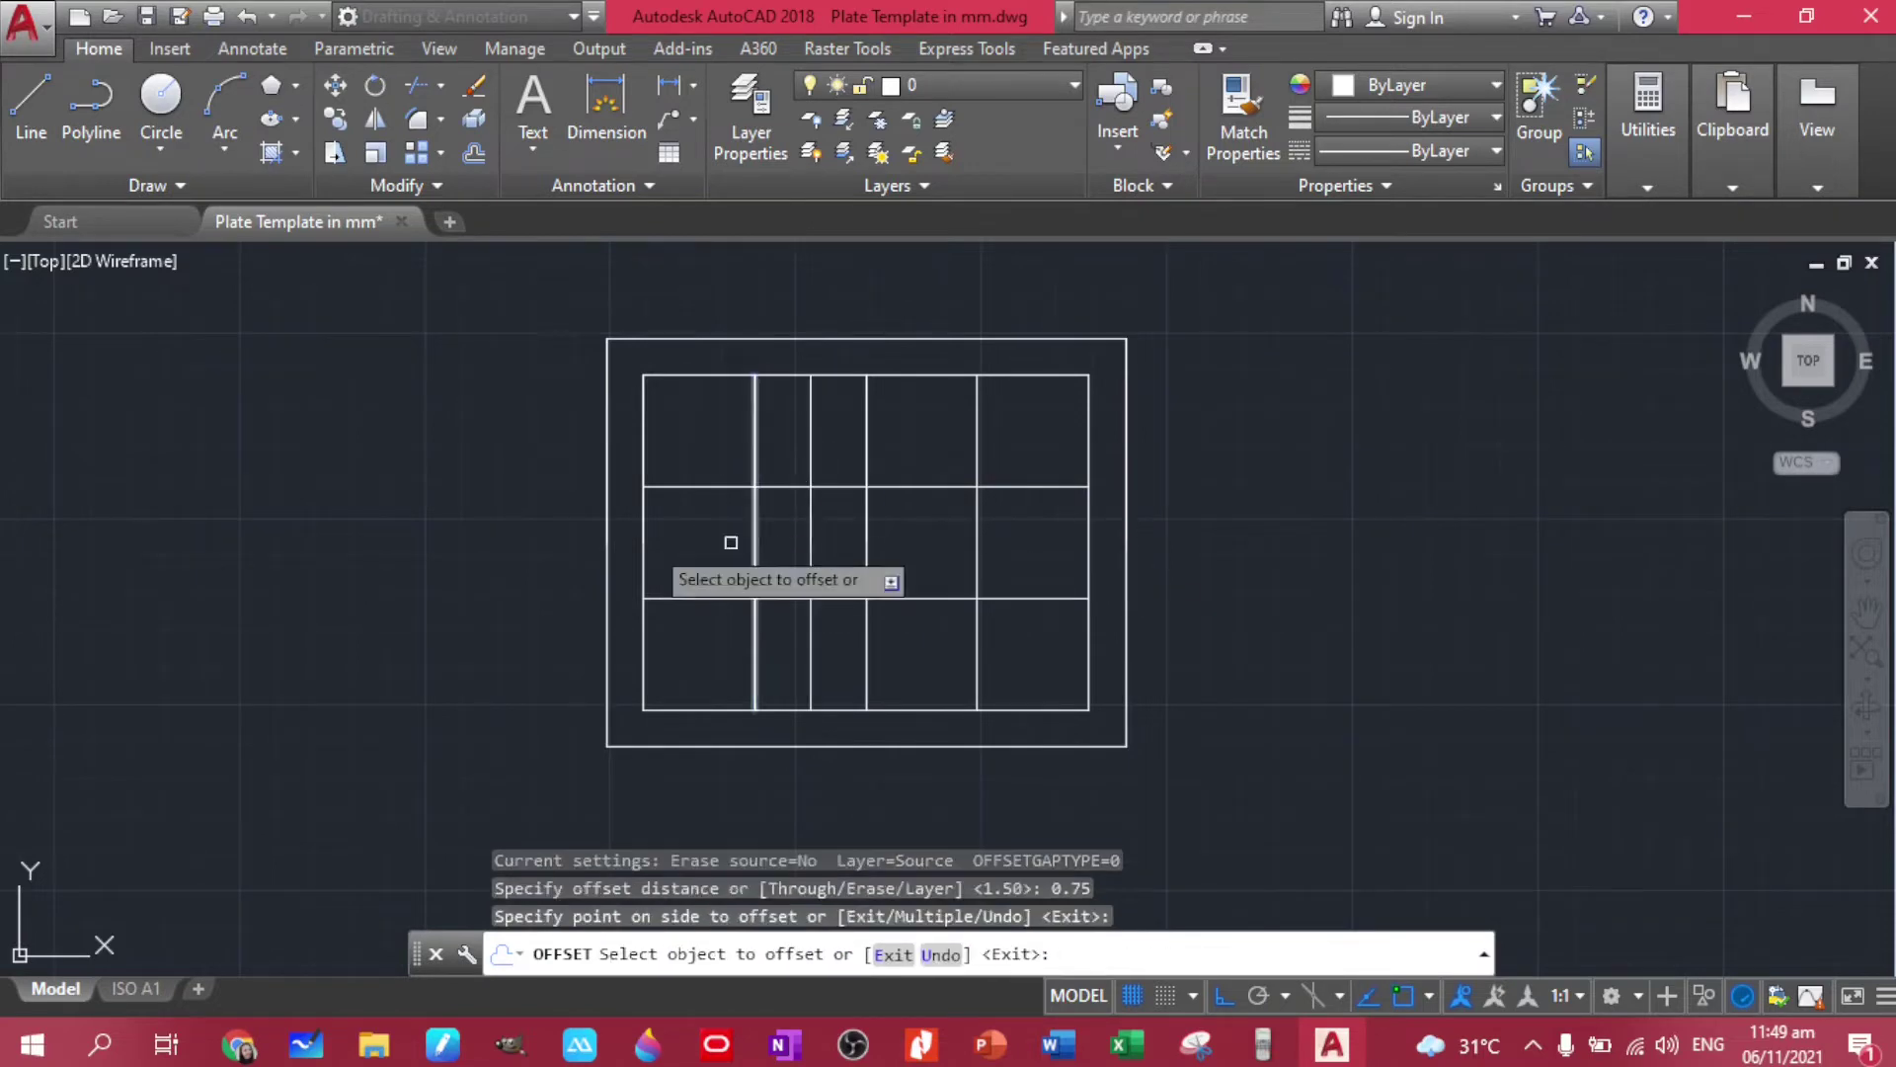
pyautogui.click(754, 542)
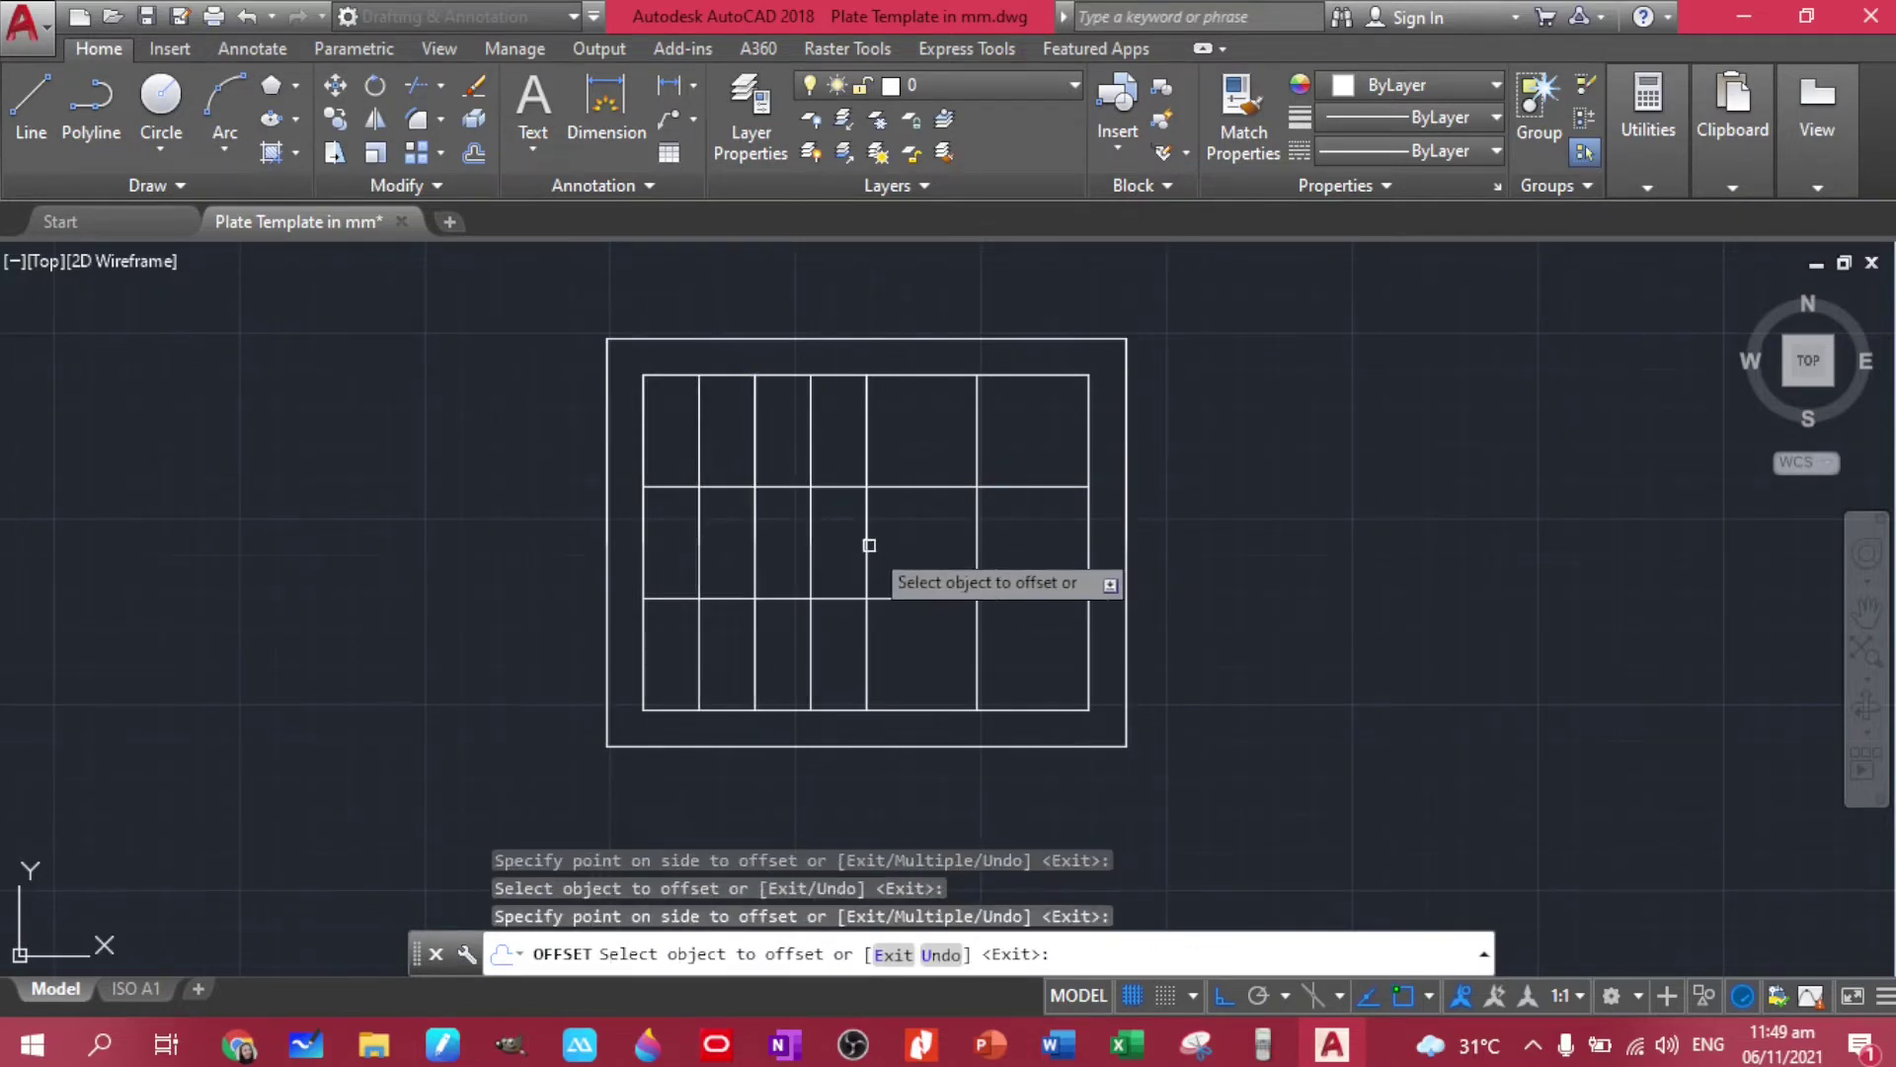
pyautogui.click(868, 530)
pyautogui.click(934, 523)
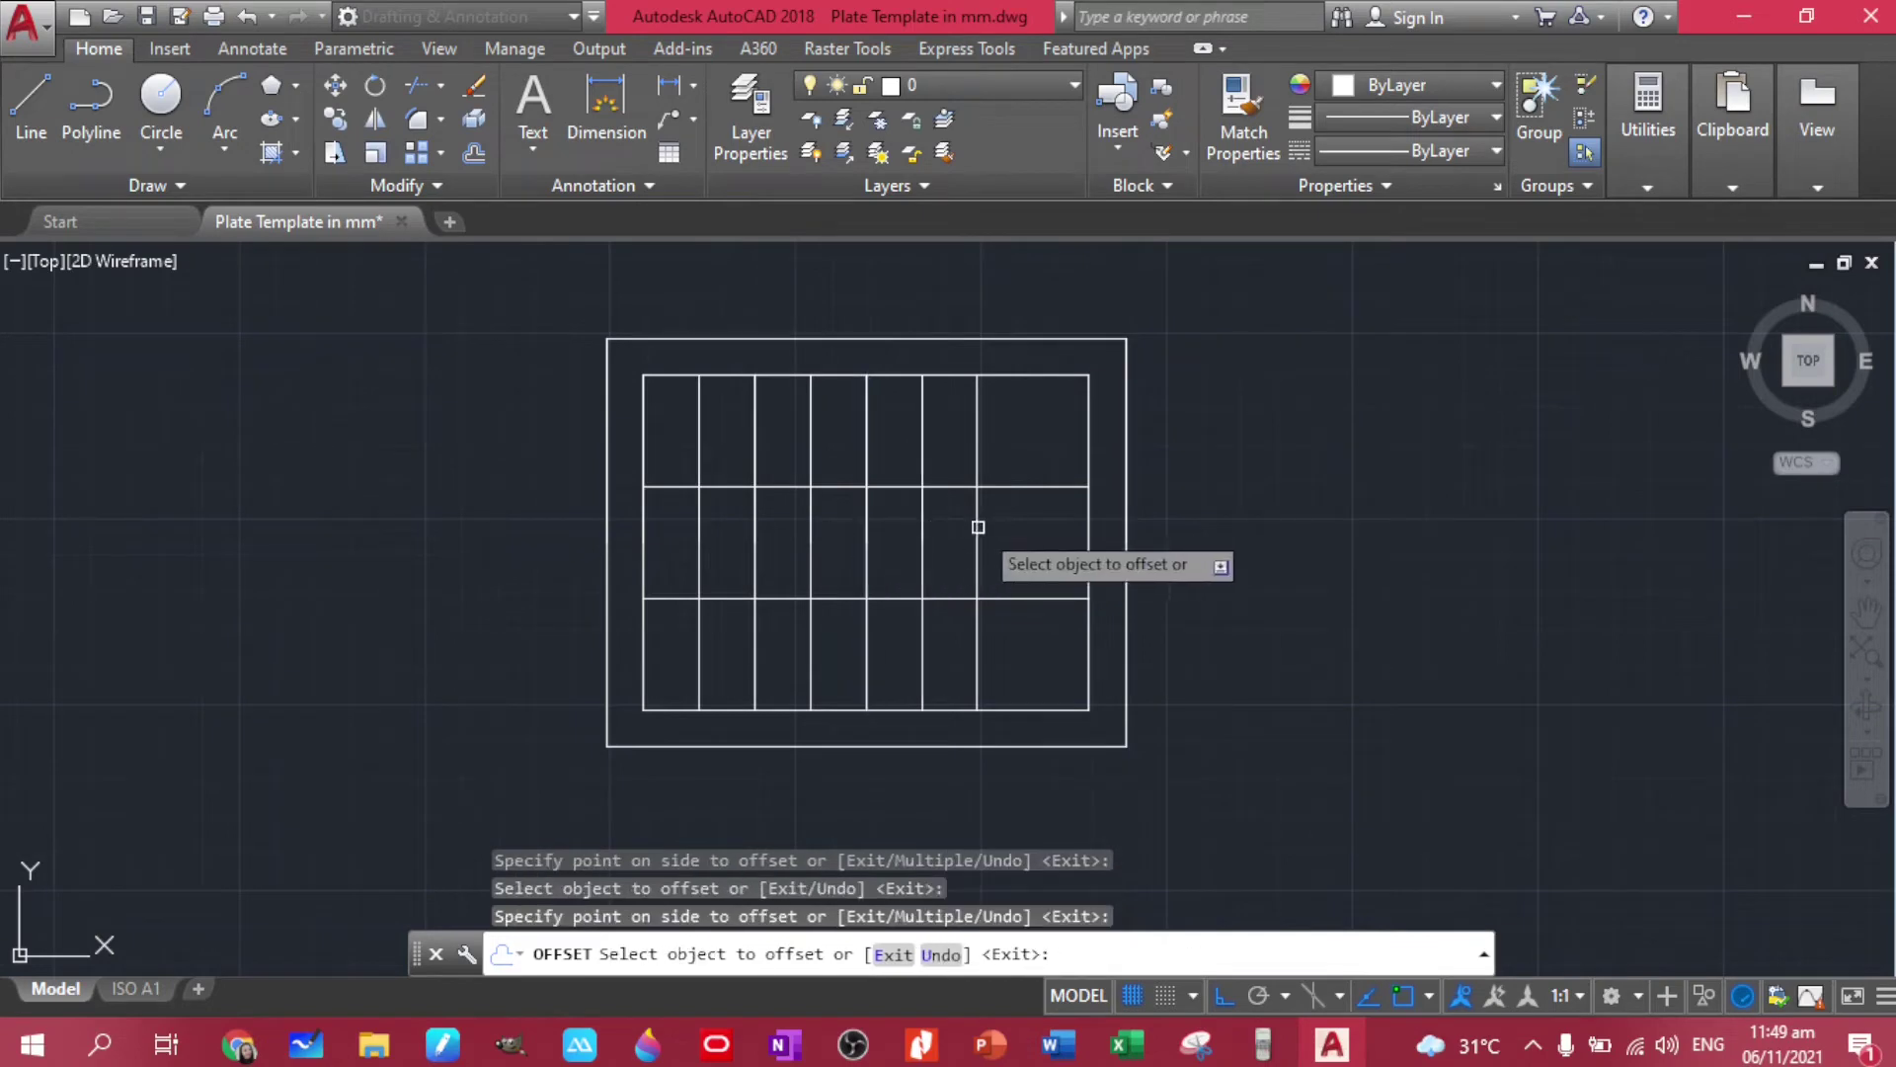
pyautogui.click(977, 528)
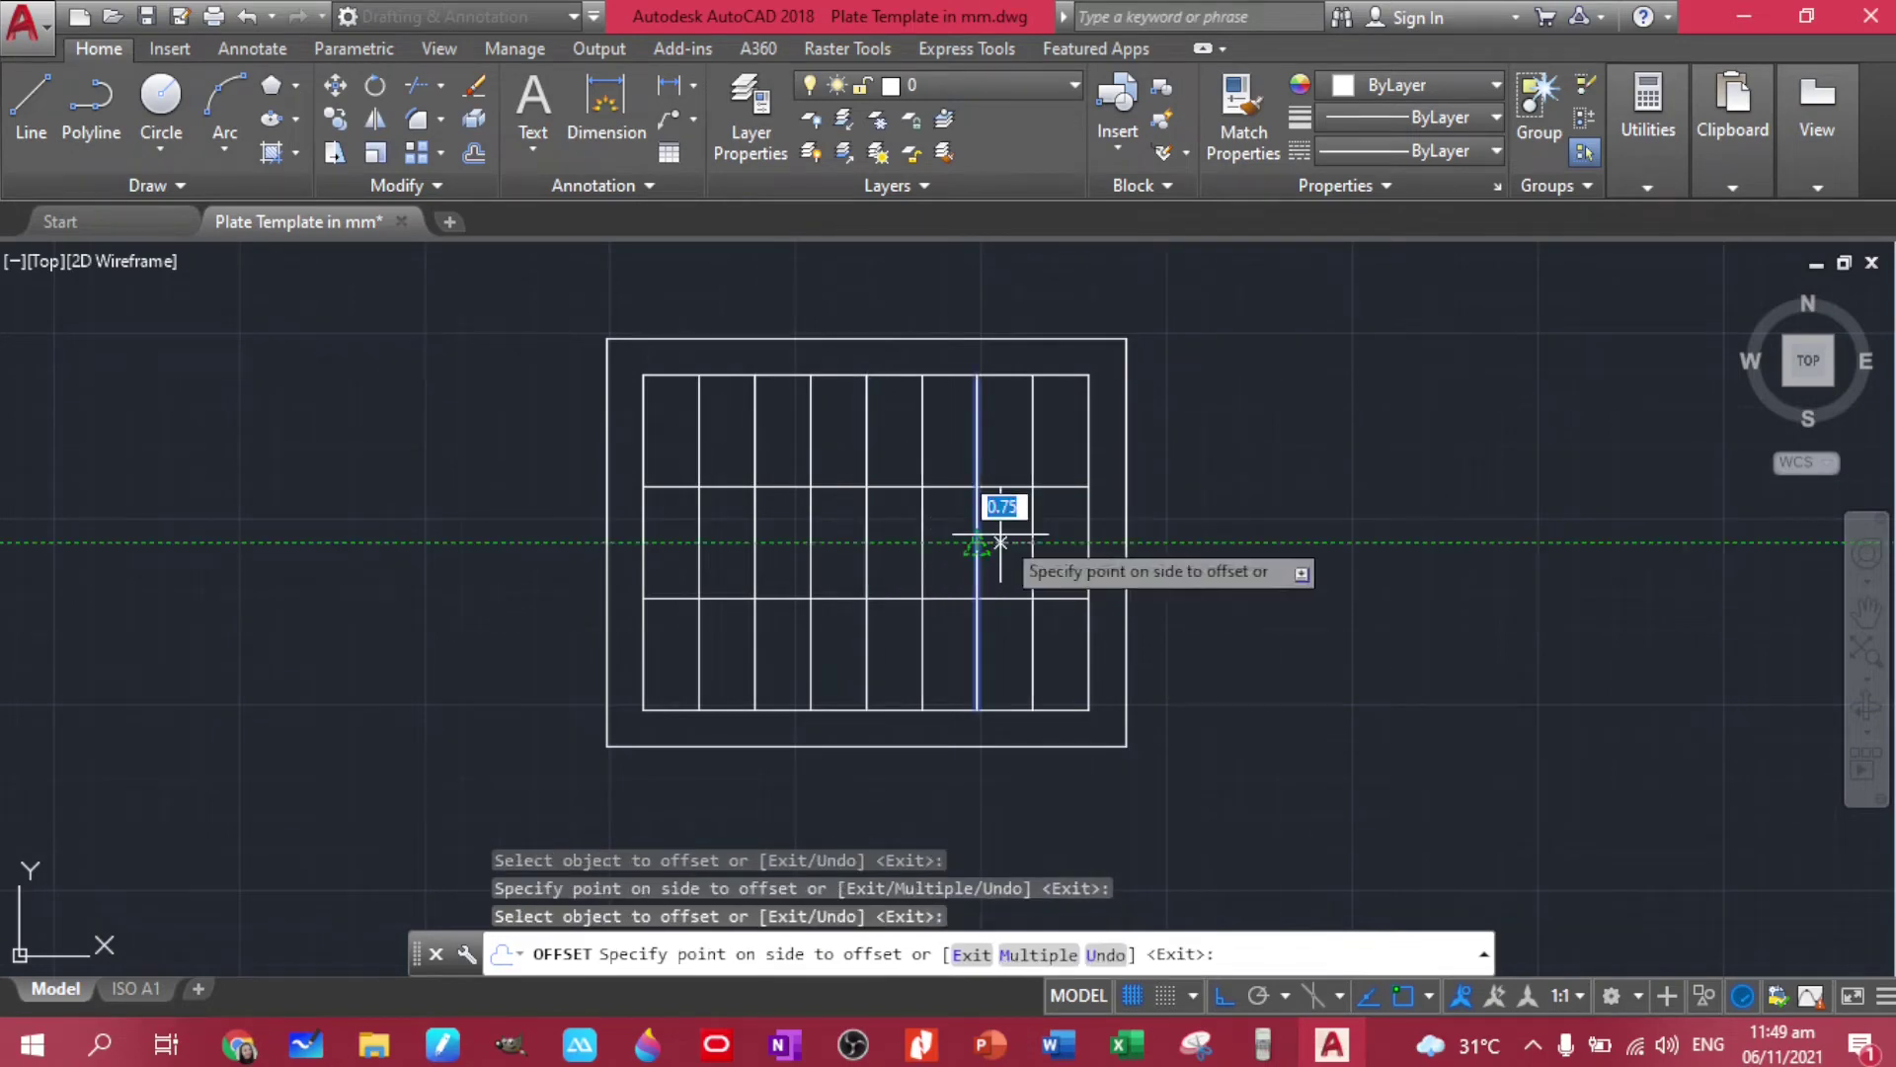
# Offset the horizontal grid lines by 0.75 to split each row in half
pyautogui.click(836, 485)
pyautogui.click(824, 564)
pyautogui.click(820, 599)
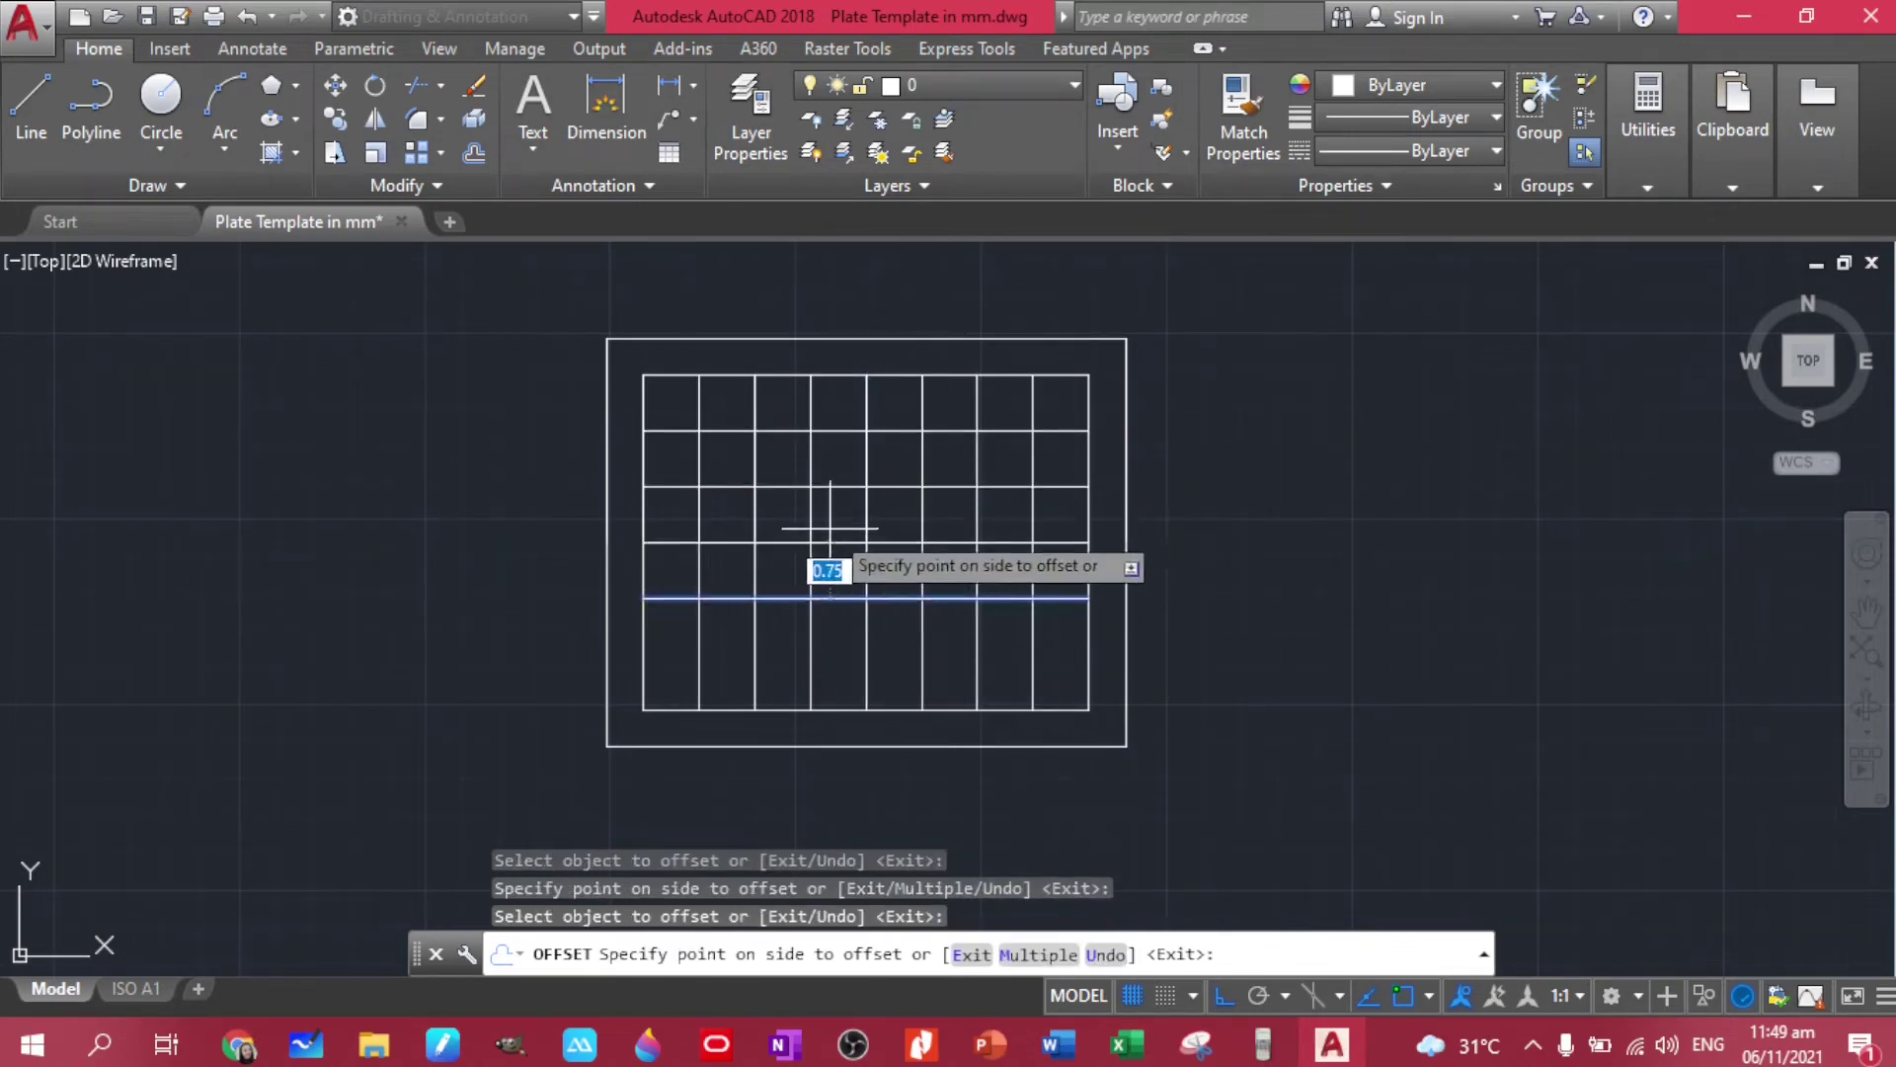
pyautogui.click(819, 600)
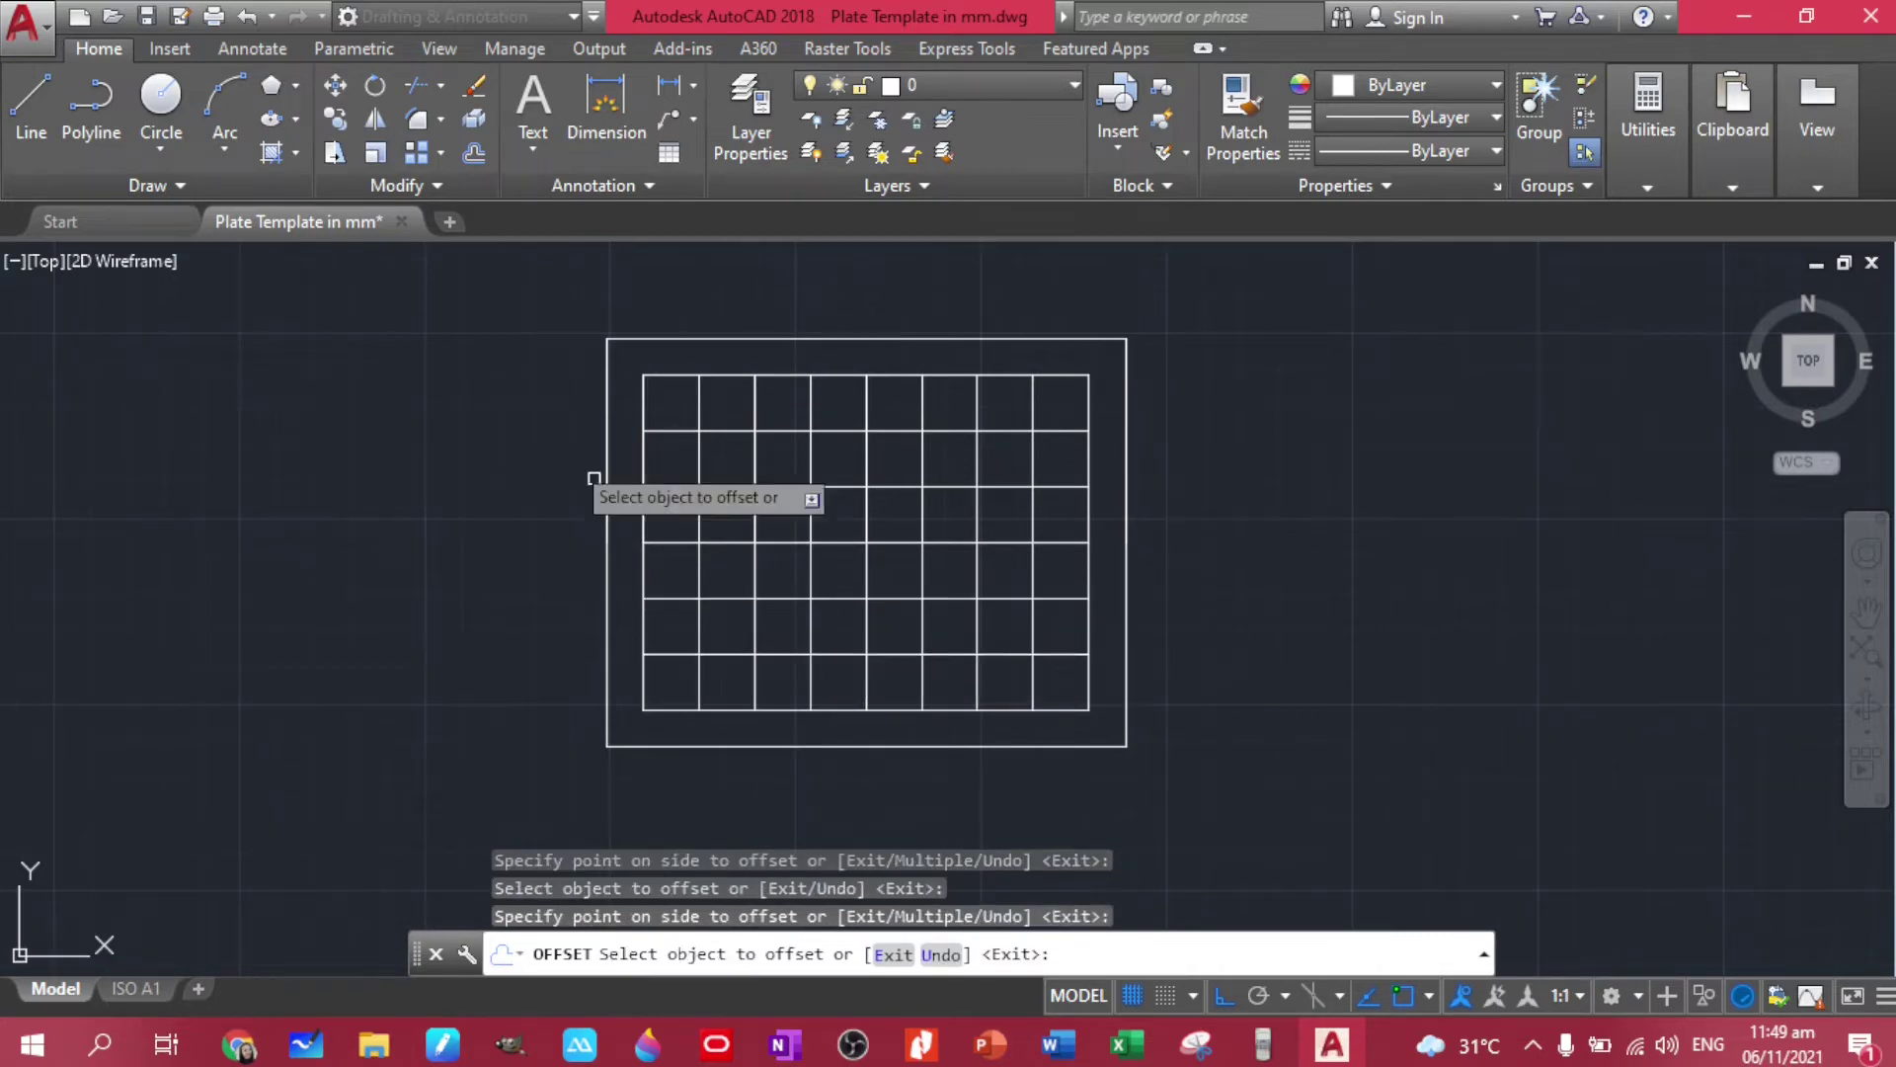
pyautogui.scroll(3, 592, 478)
pyautogui.scroll(3, 636, 411)
pyautogui.moveTo(1007, 381); pyautogui.dragTo(873, 447, button='middle')
pyautogui.press('Escape')
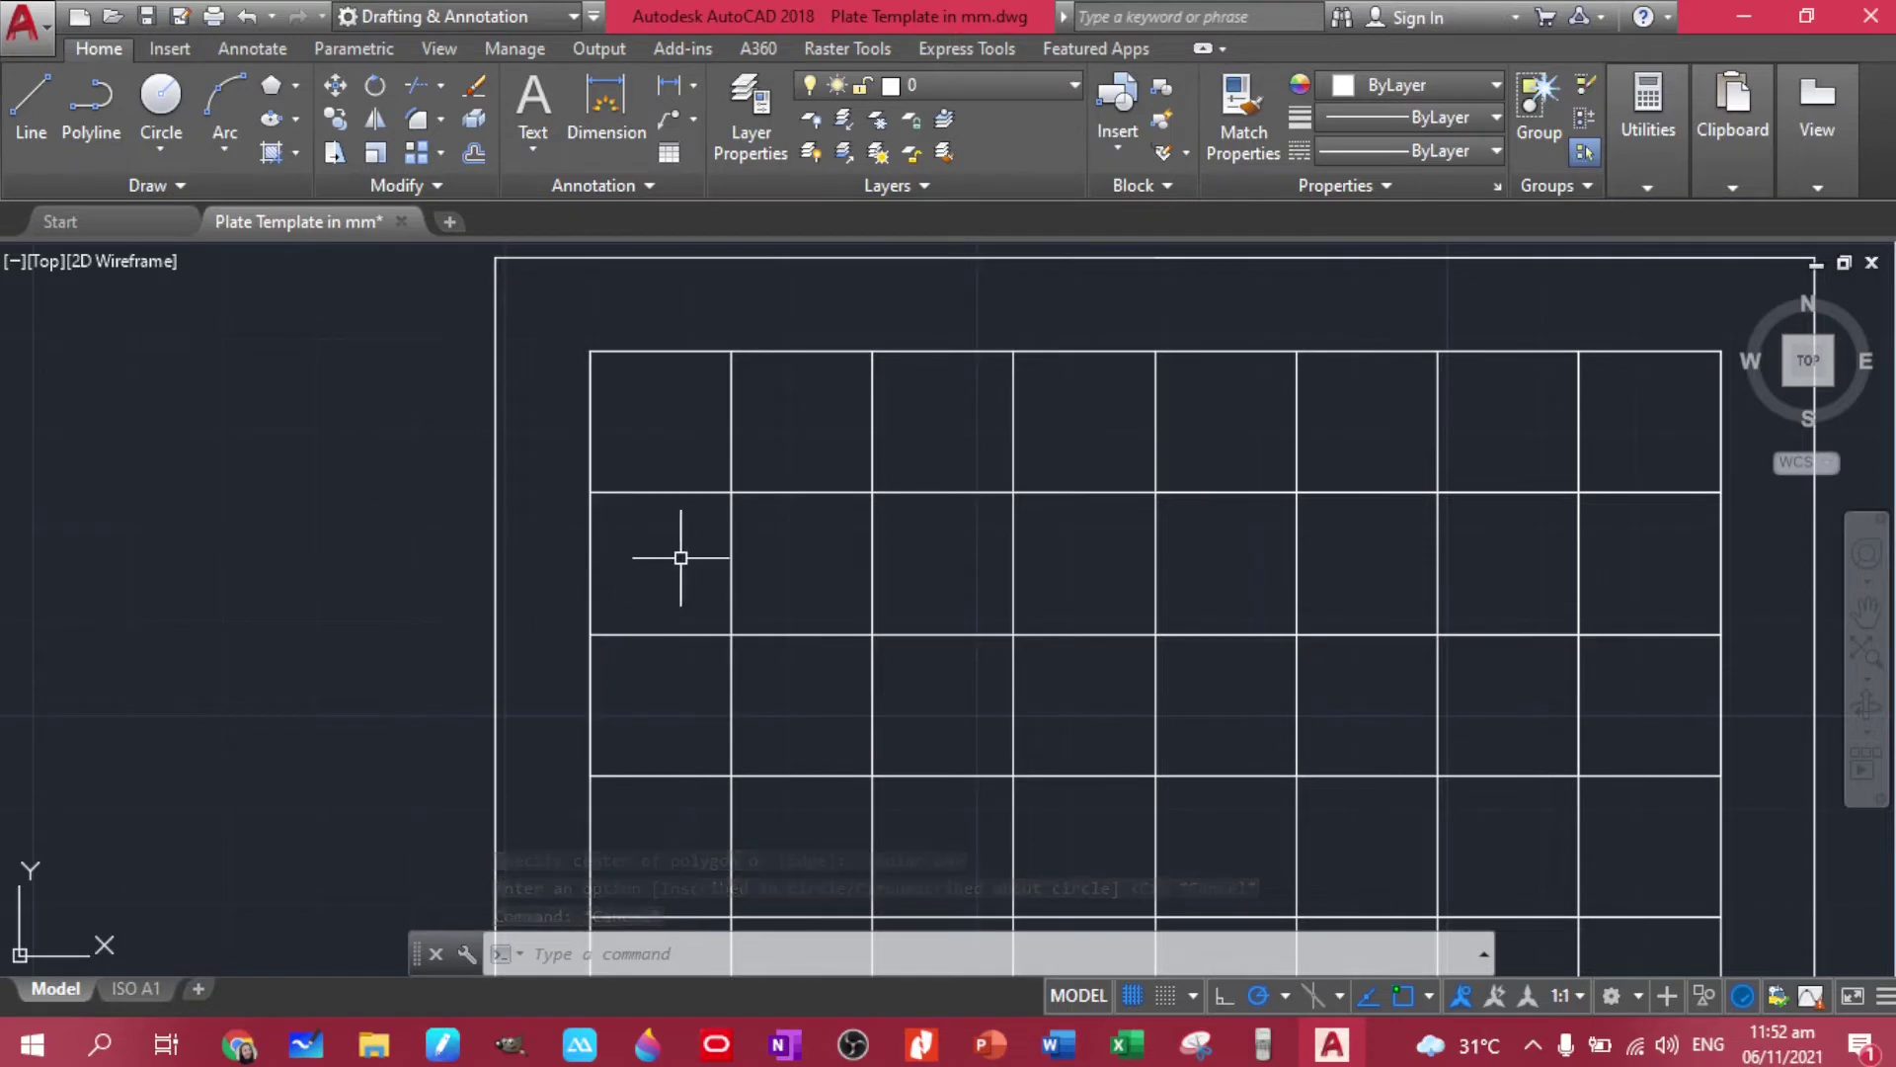
# Draw a 4-sided polygon inscribed in a 0.5-radius circle on the upper-left intersection, then select it
pyautogui.click(296, 86)
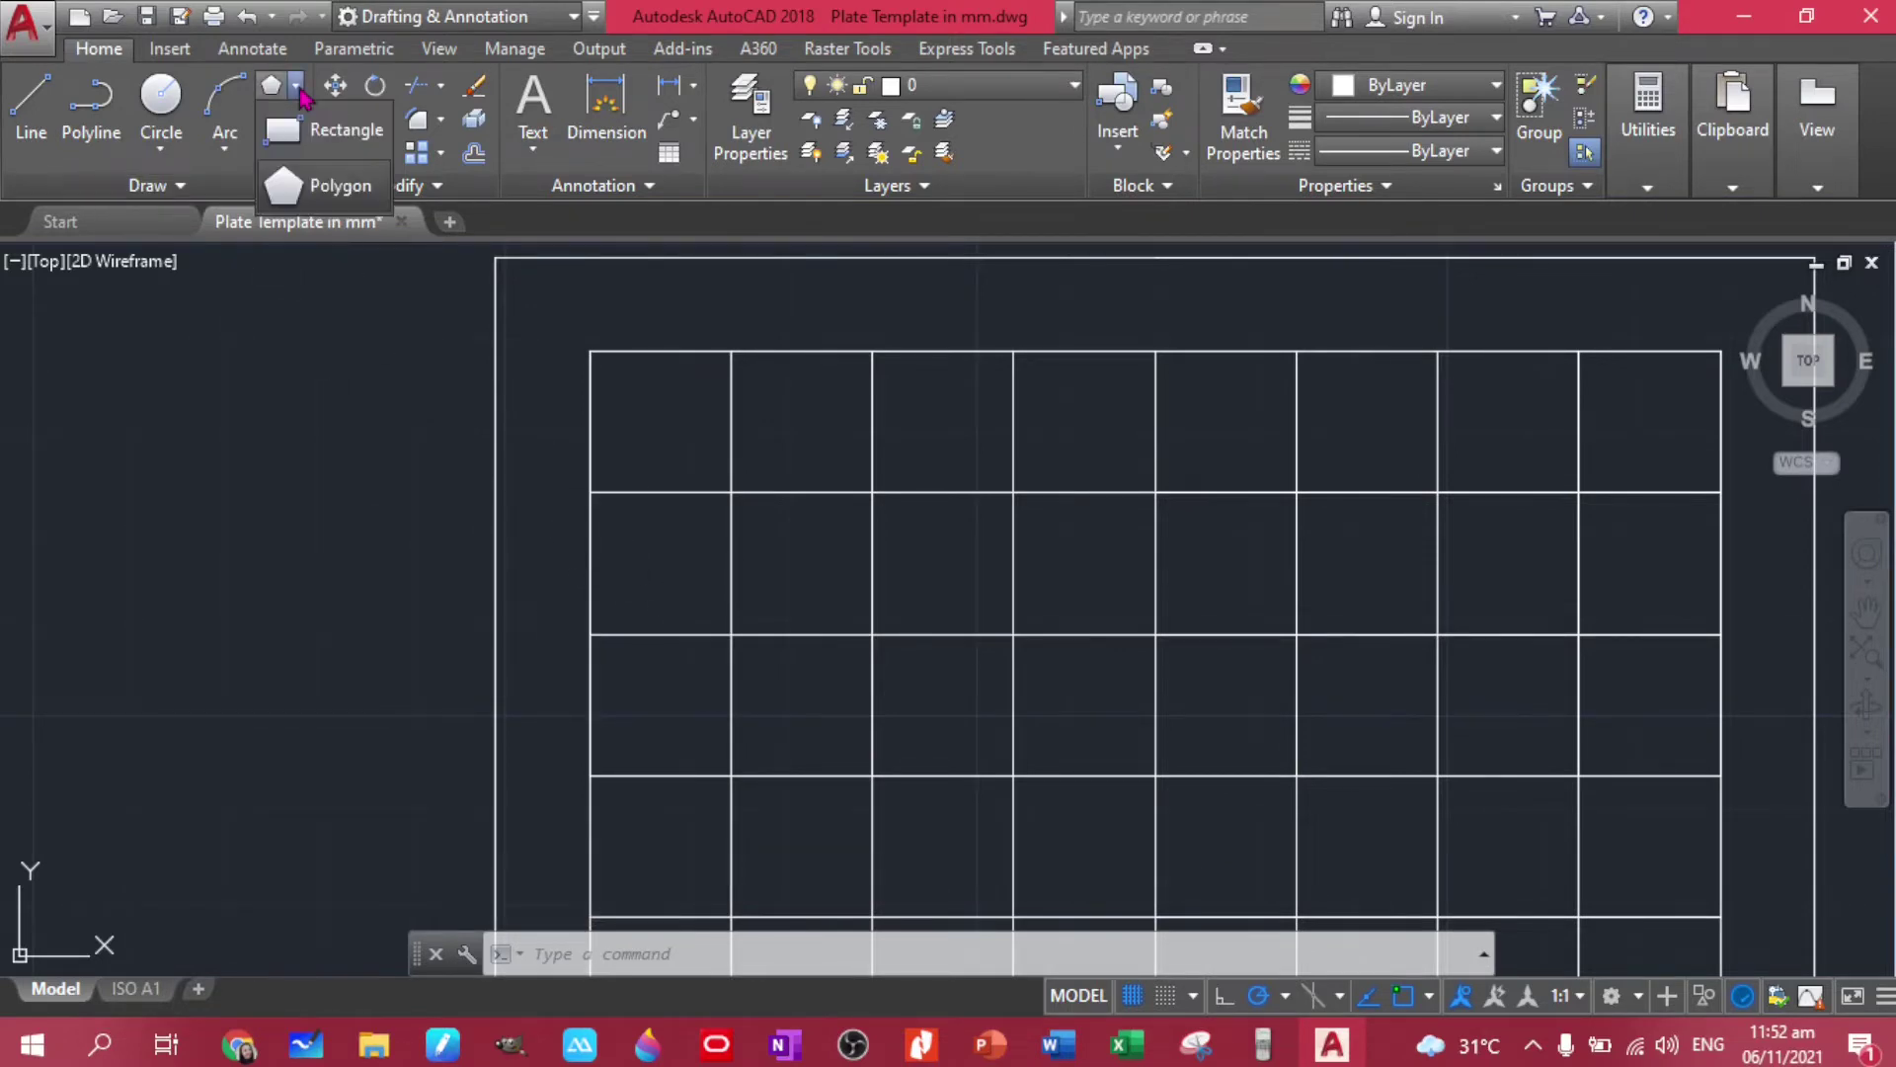
pyautogui.click(318, 181)
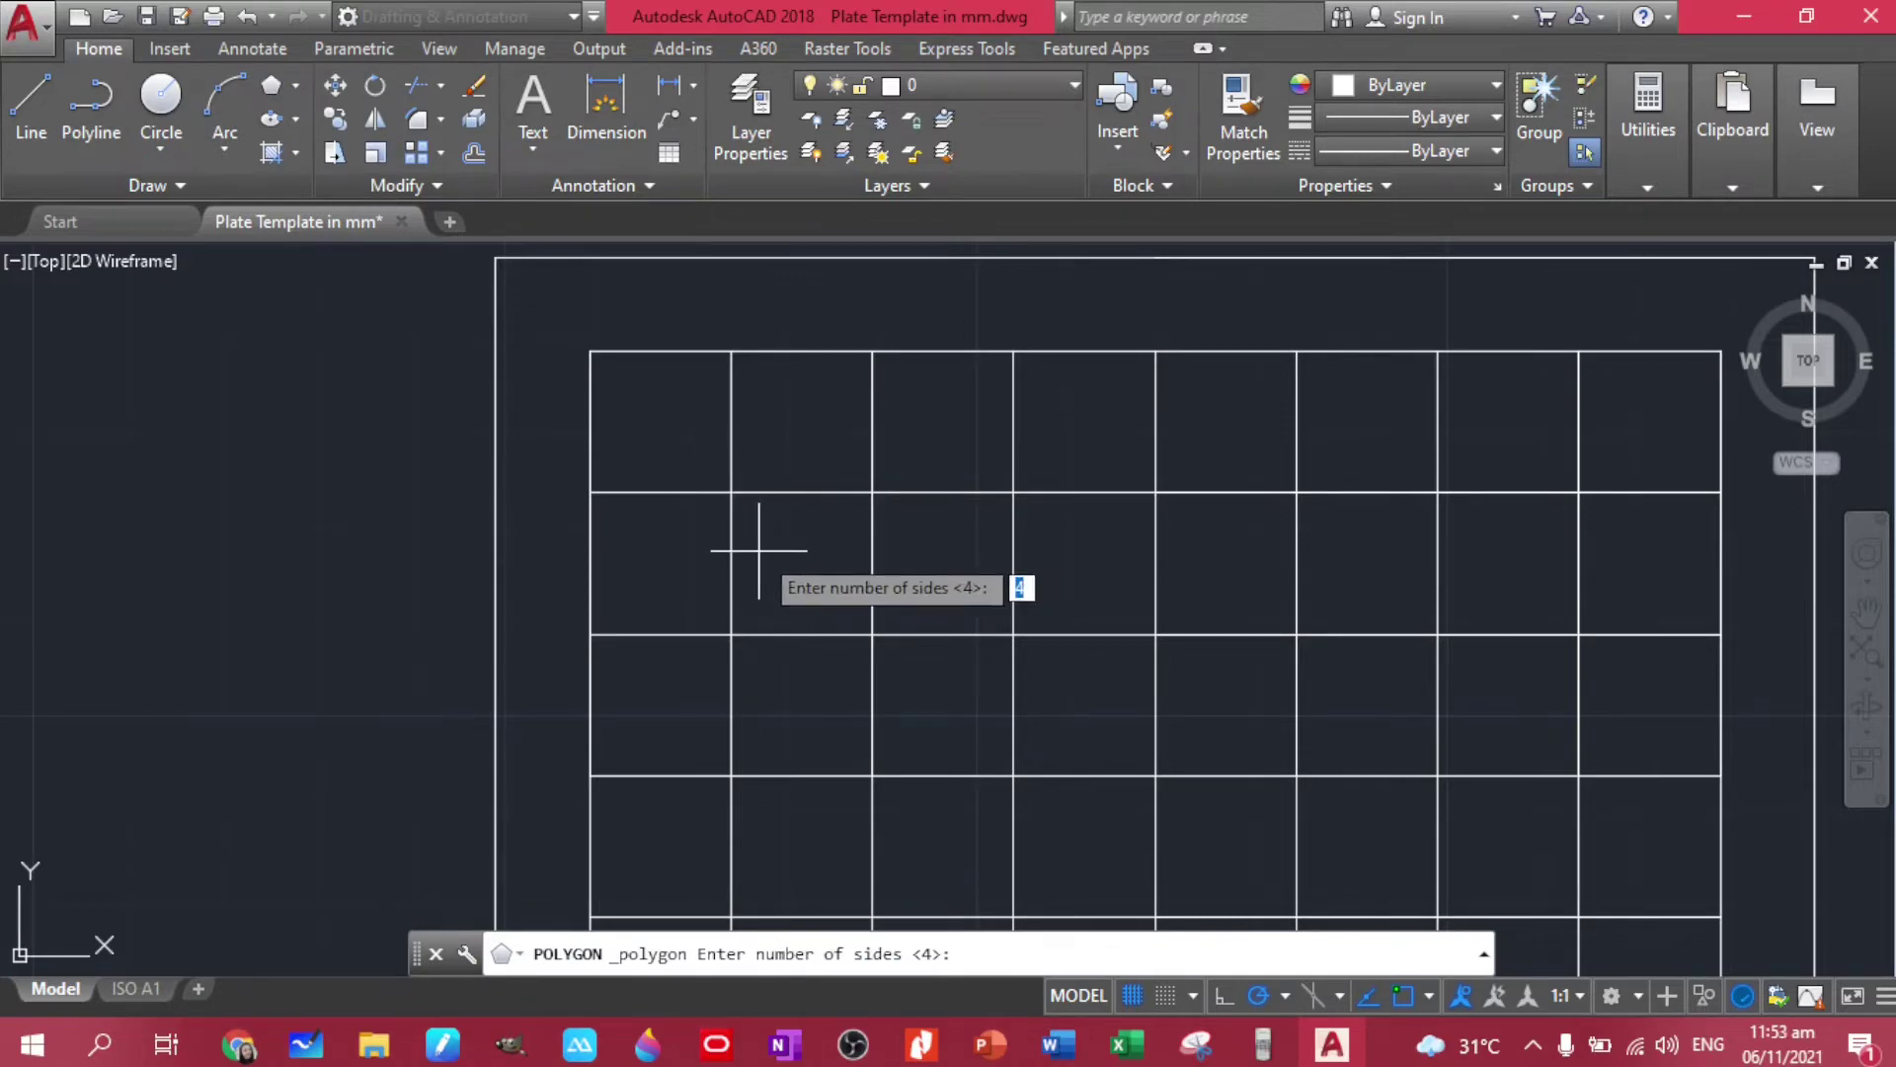
pyautogui.press('BackSpace')
pyautogui.press('Return')
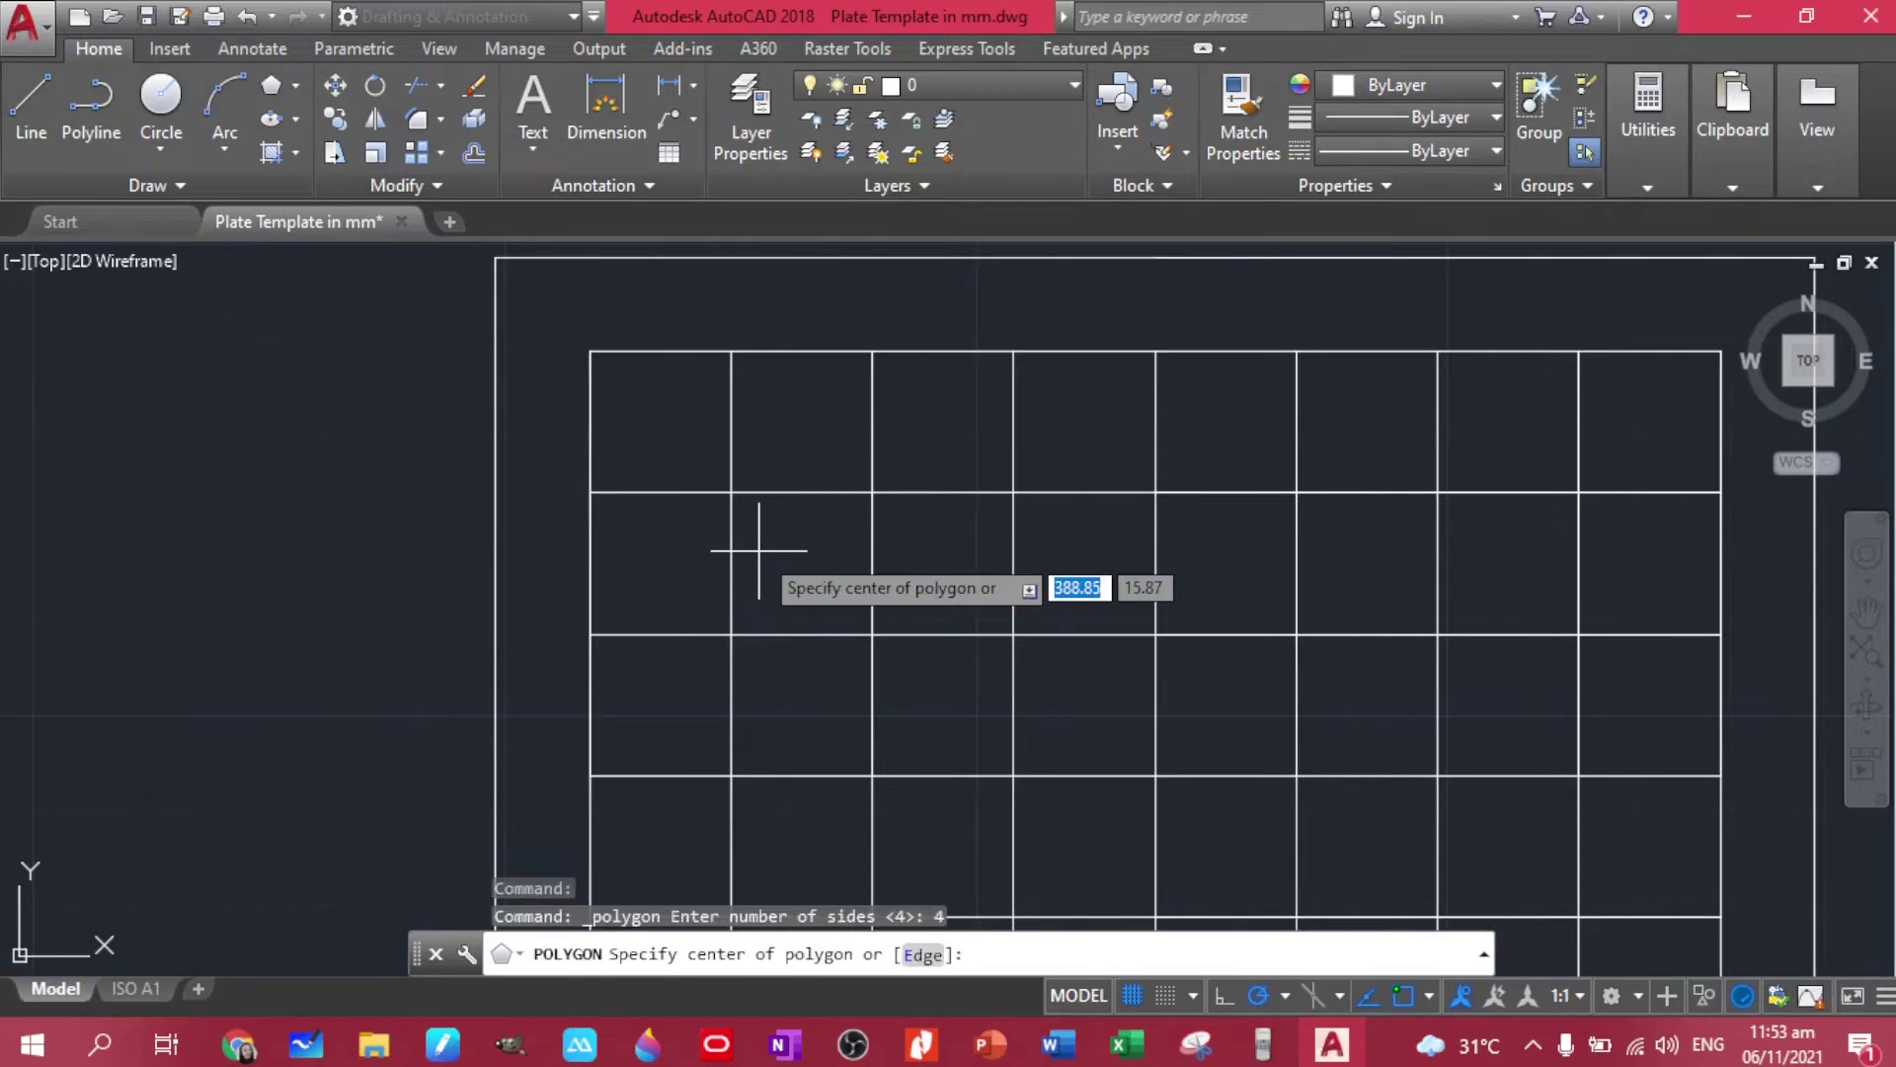
pyautogui.click(731, 491)
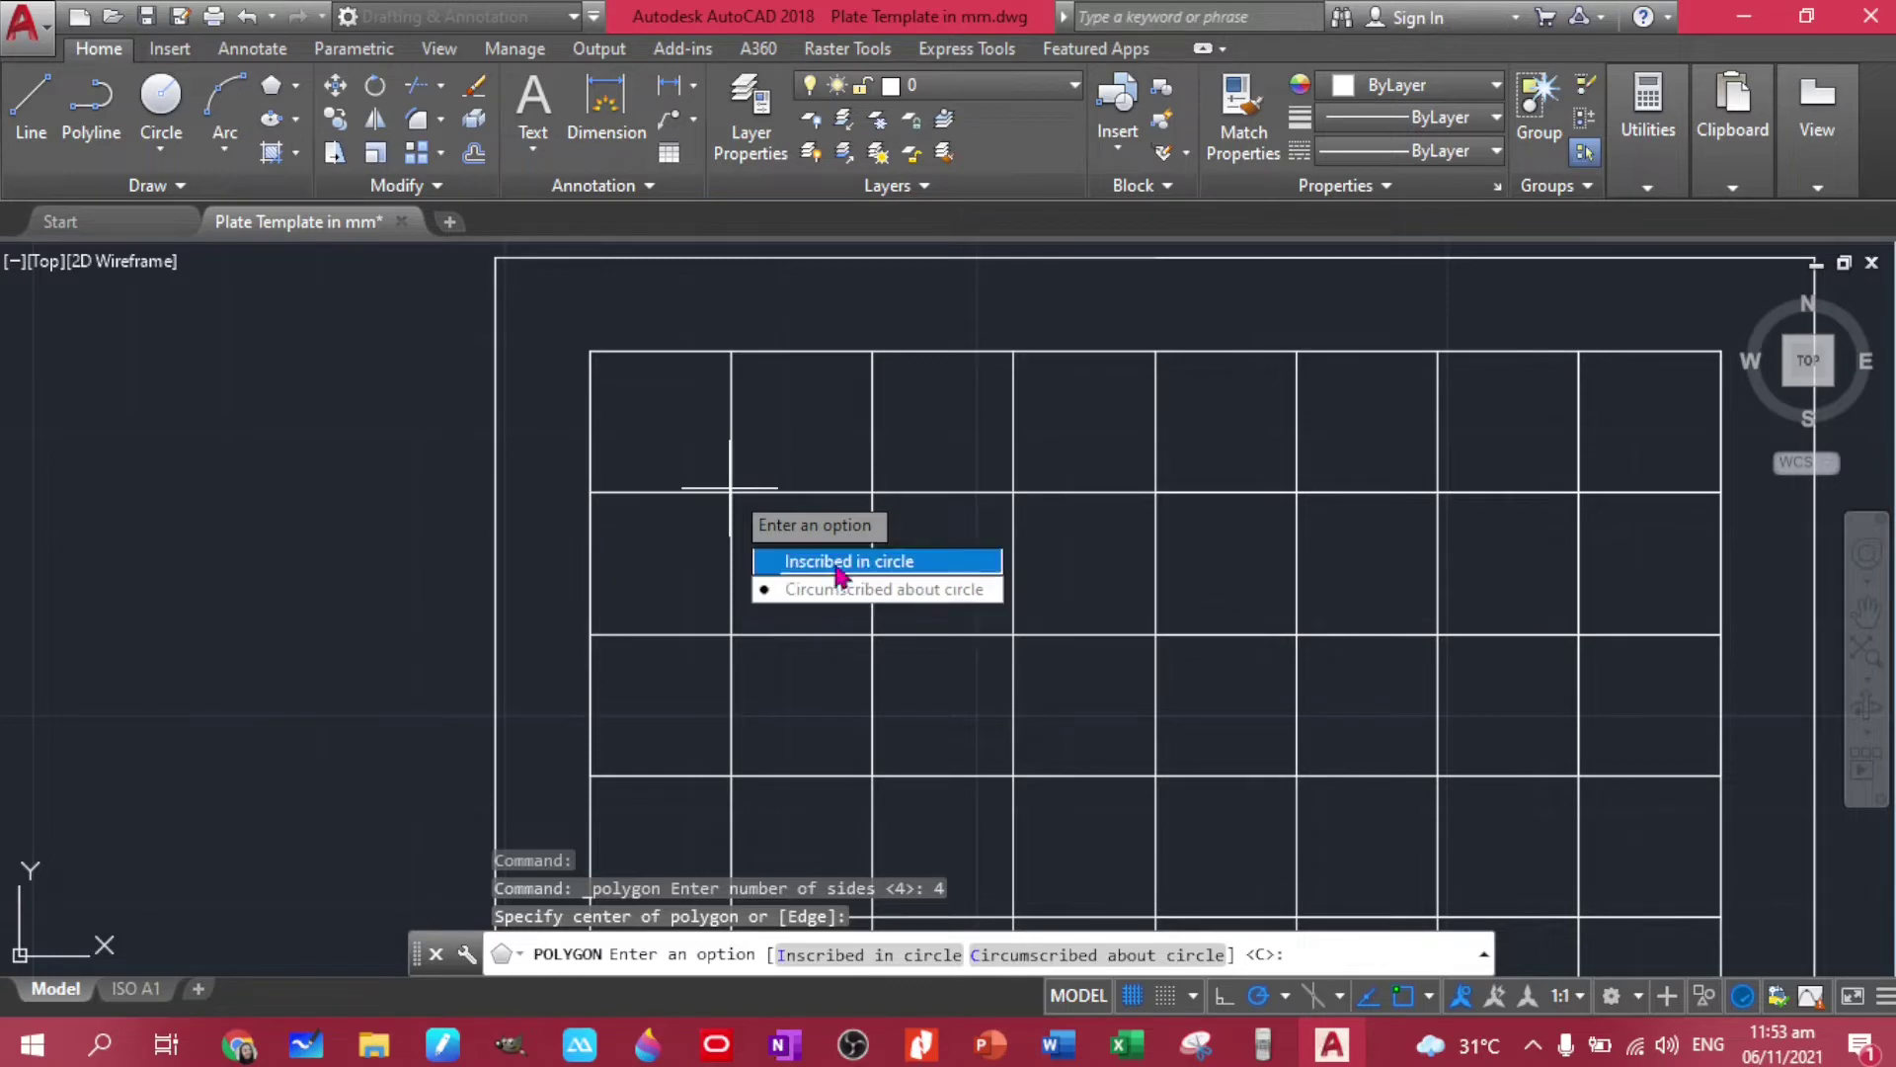
pyautogui.press('Return')
pyautogui.write('0.5')
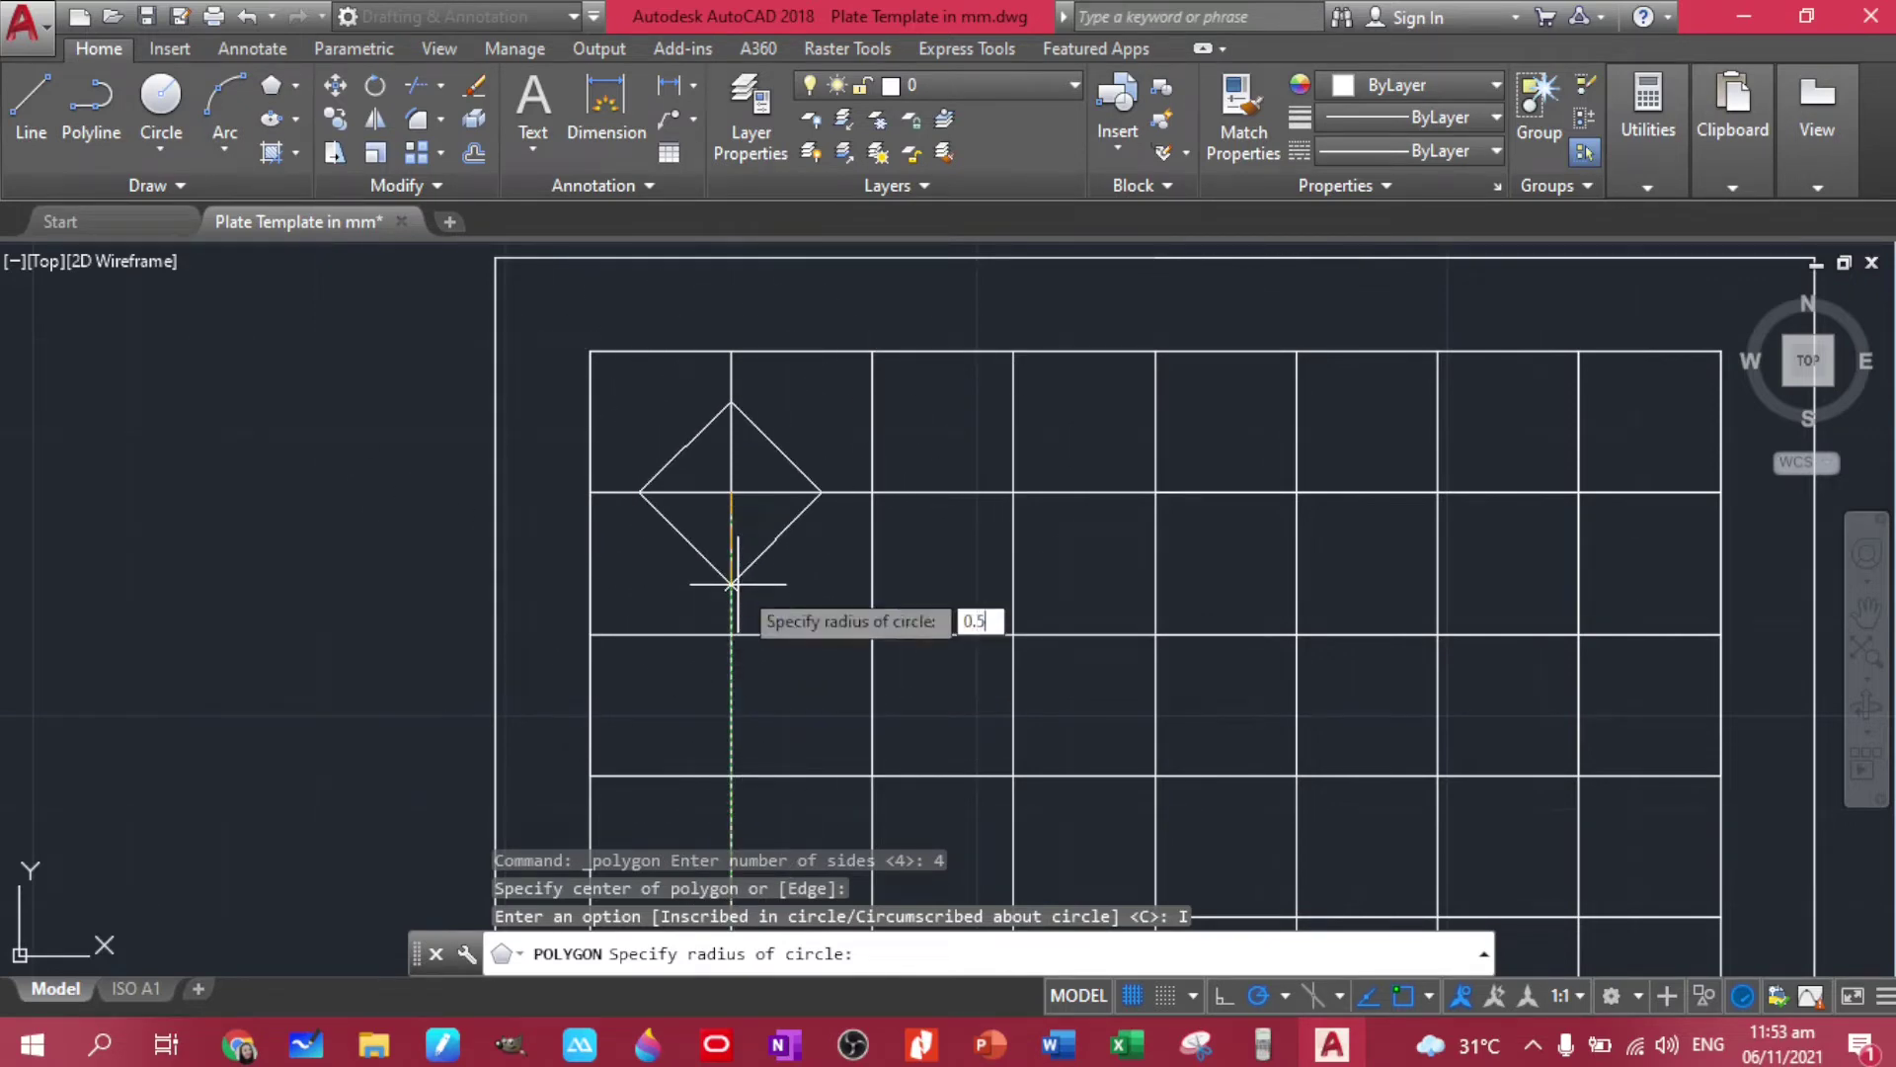
pyautogui.press('Return')
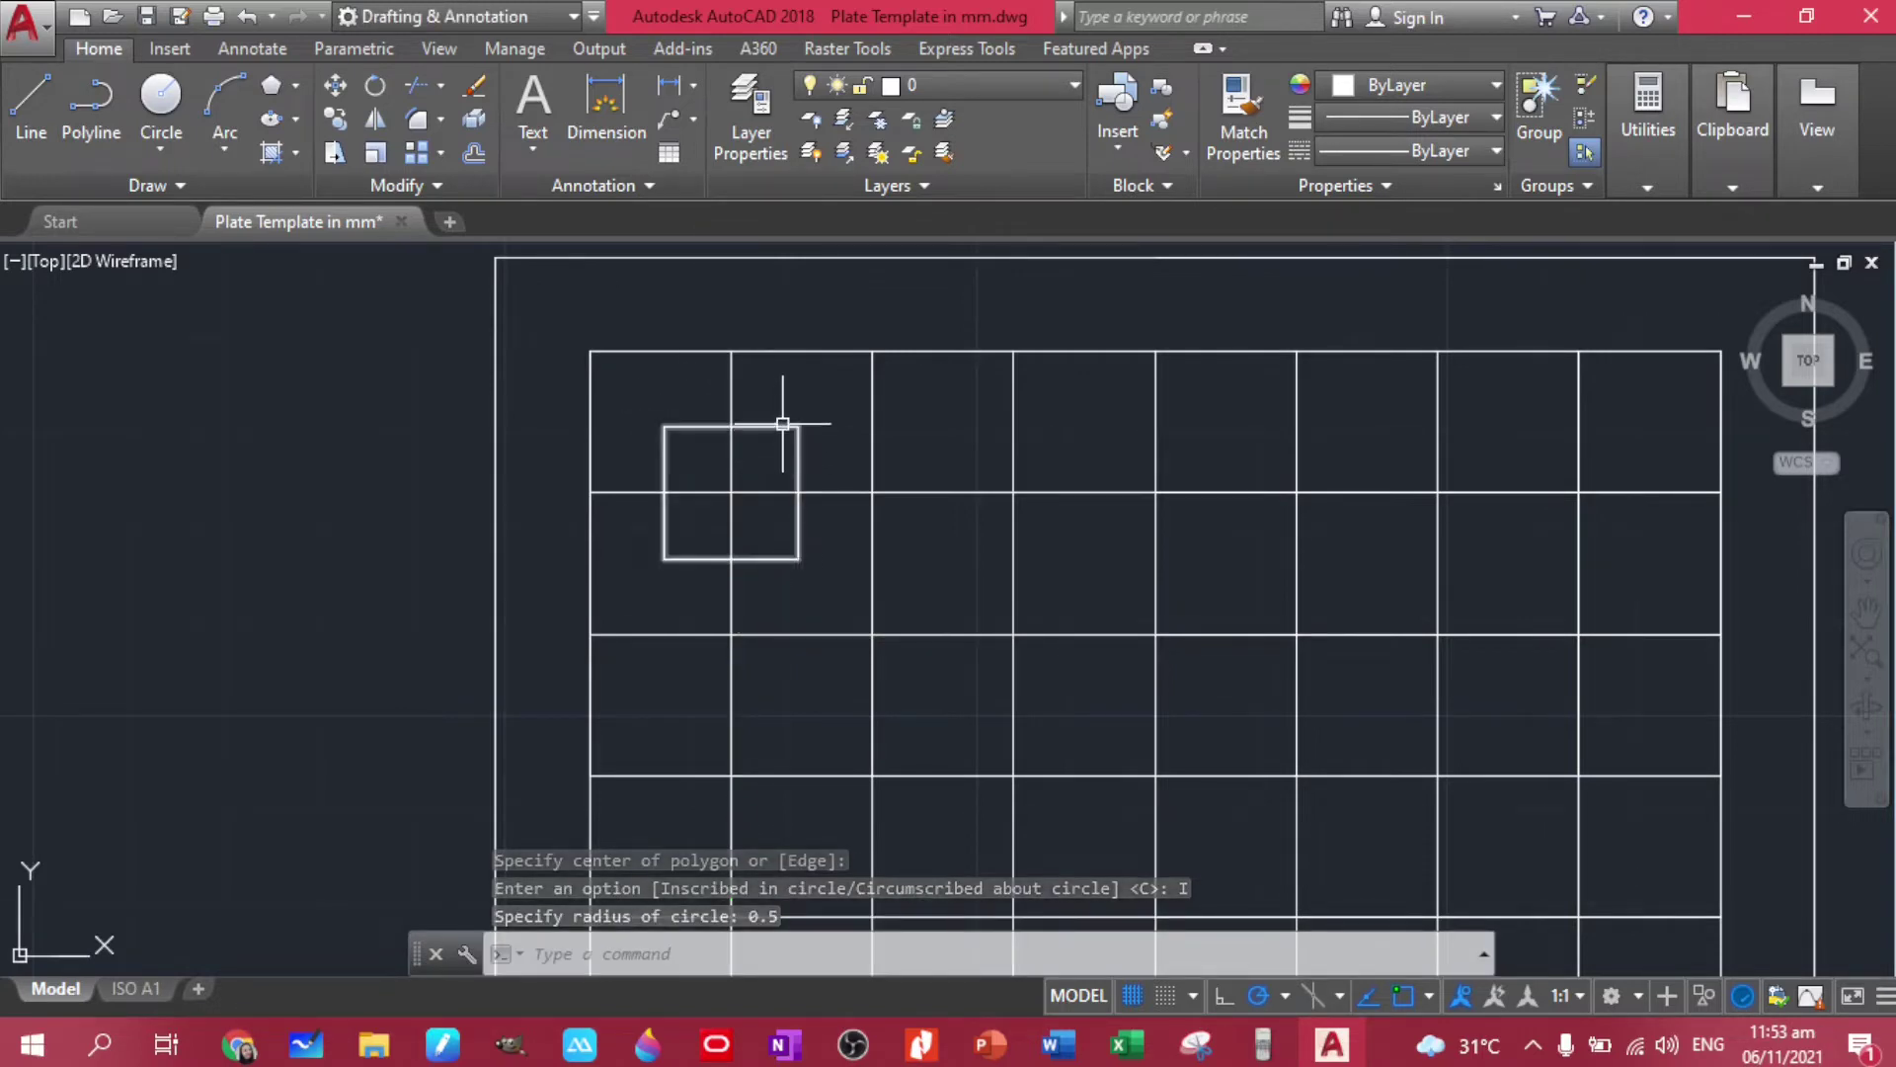
pyautogui.click(782, 426)
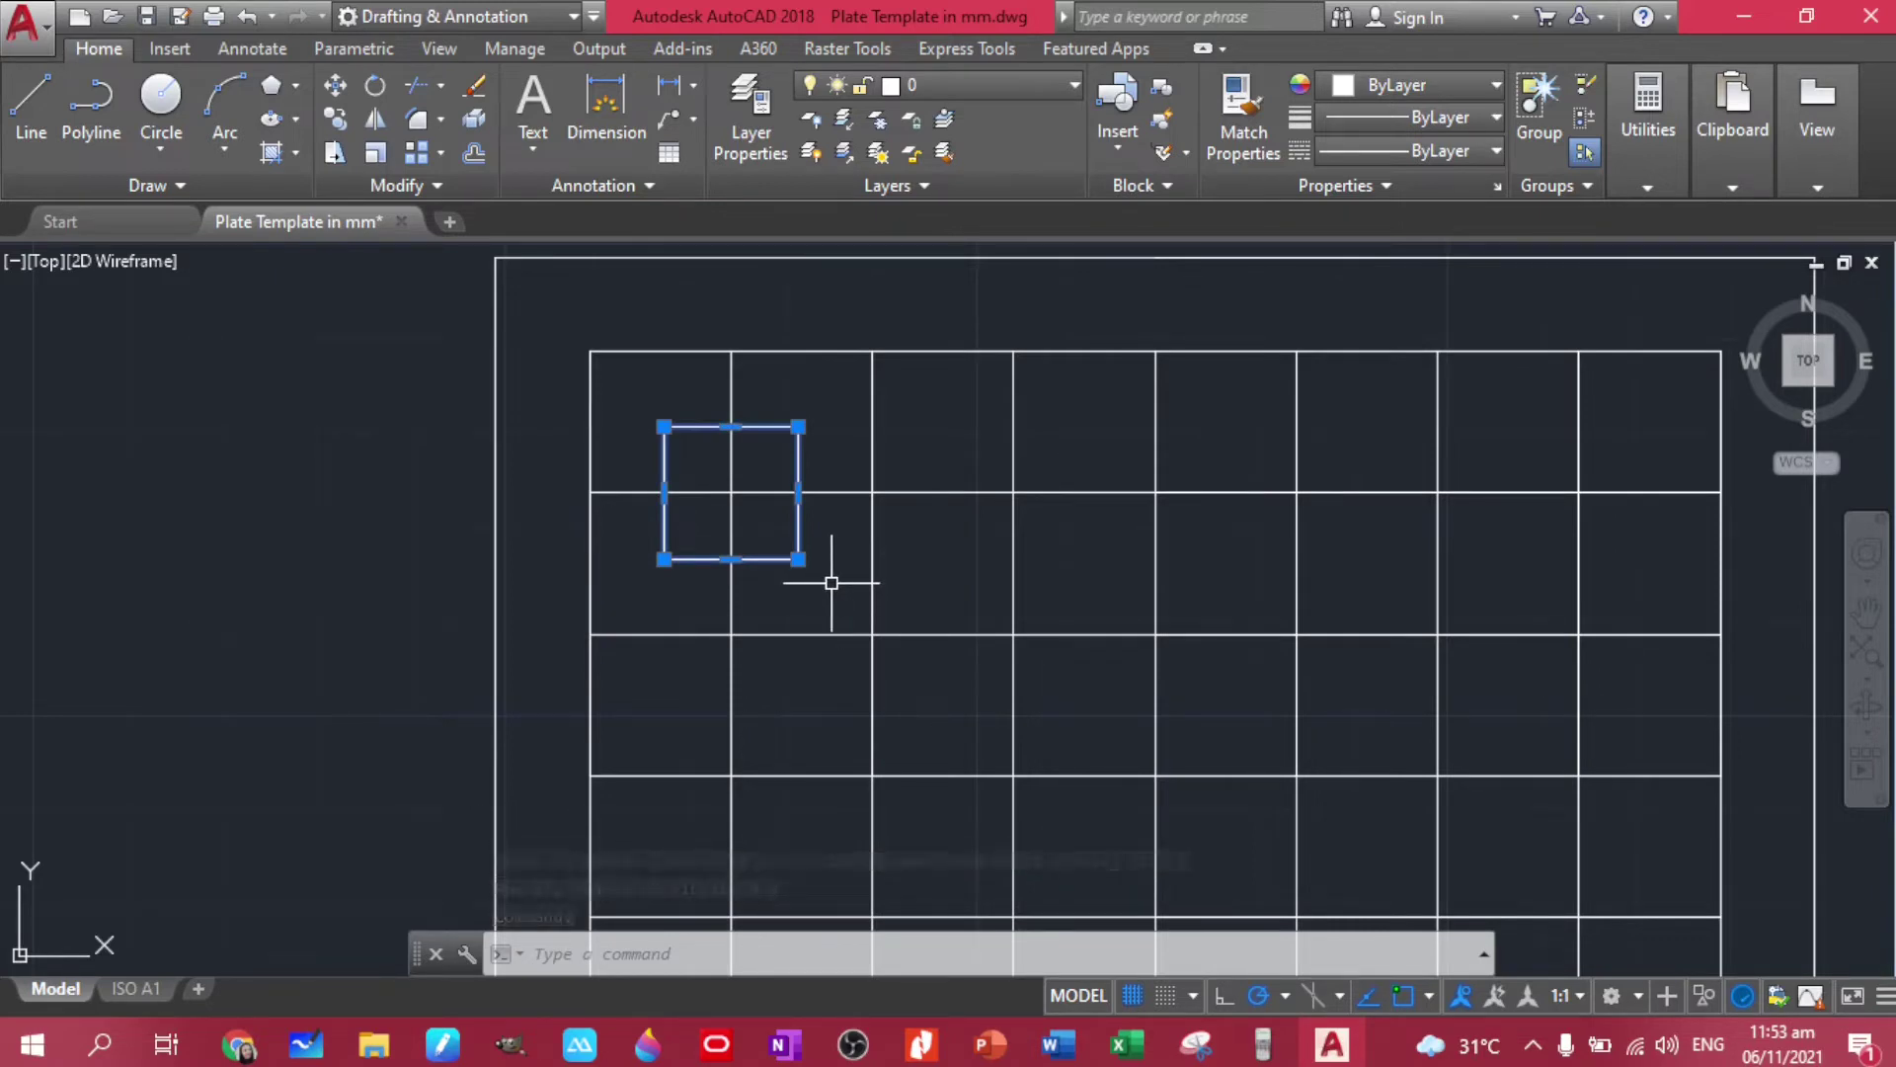
pyautogui.write('ro')
# Rotate the selected square 45° about its centre to form a diamond
pyautogui.press('Return')
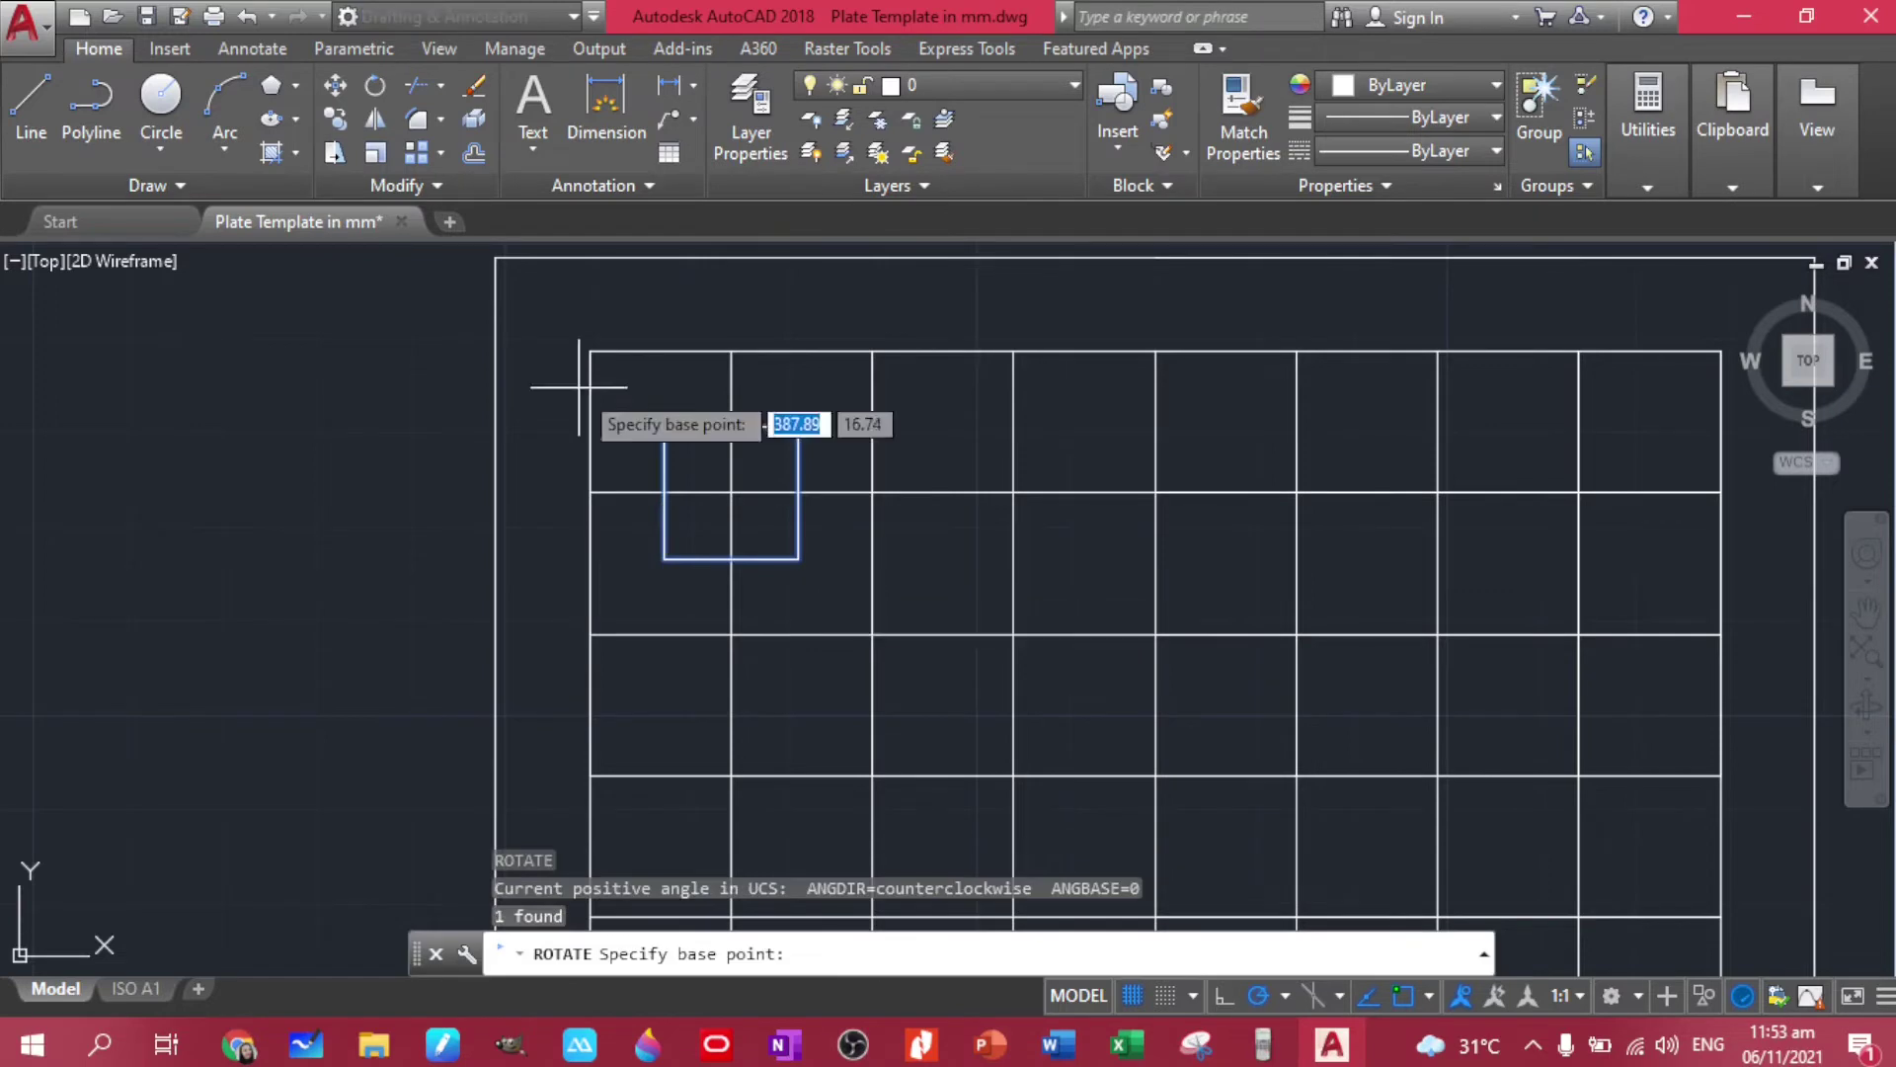
pyautogui.click(730, 490)
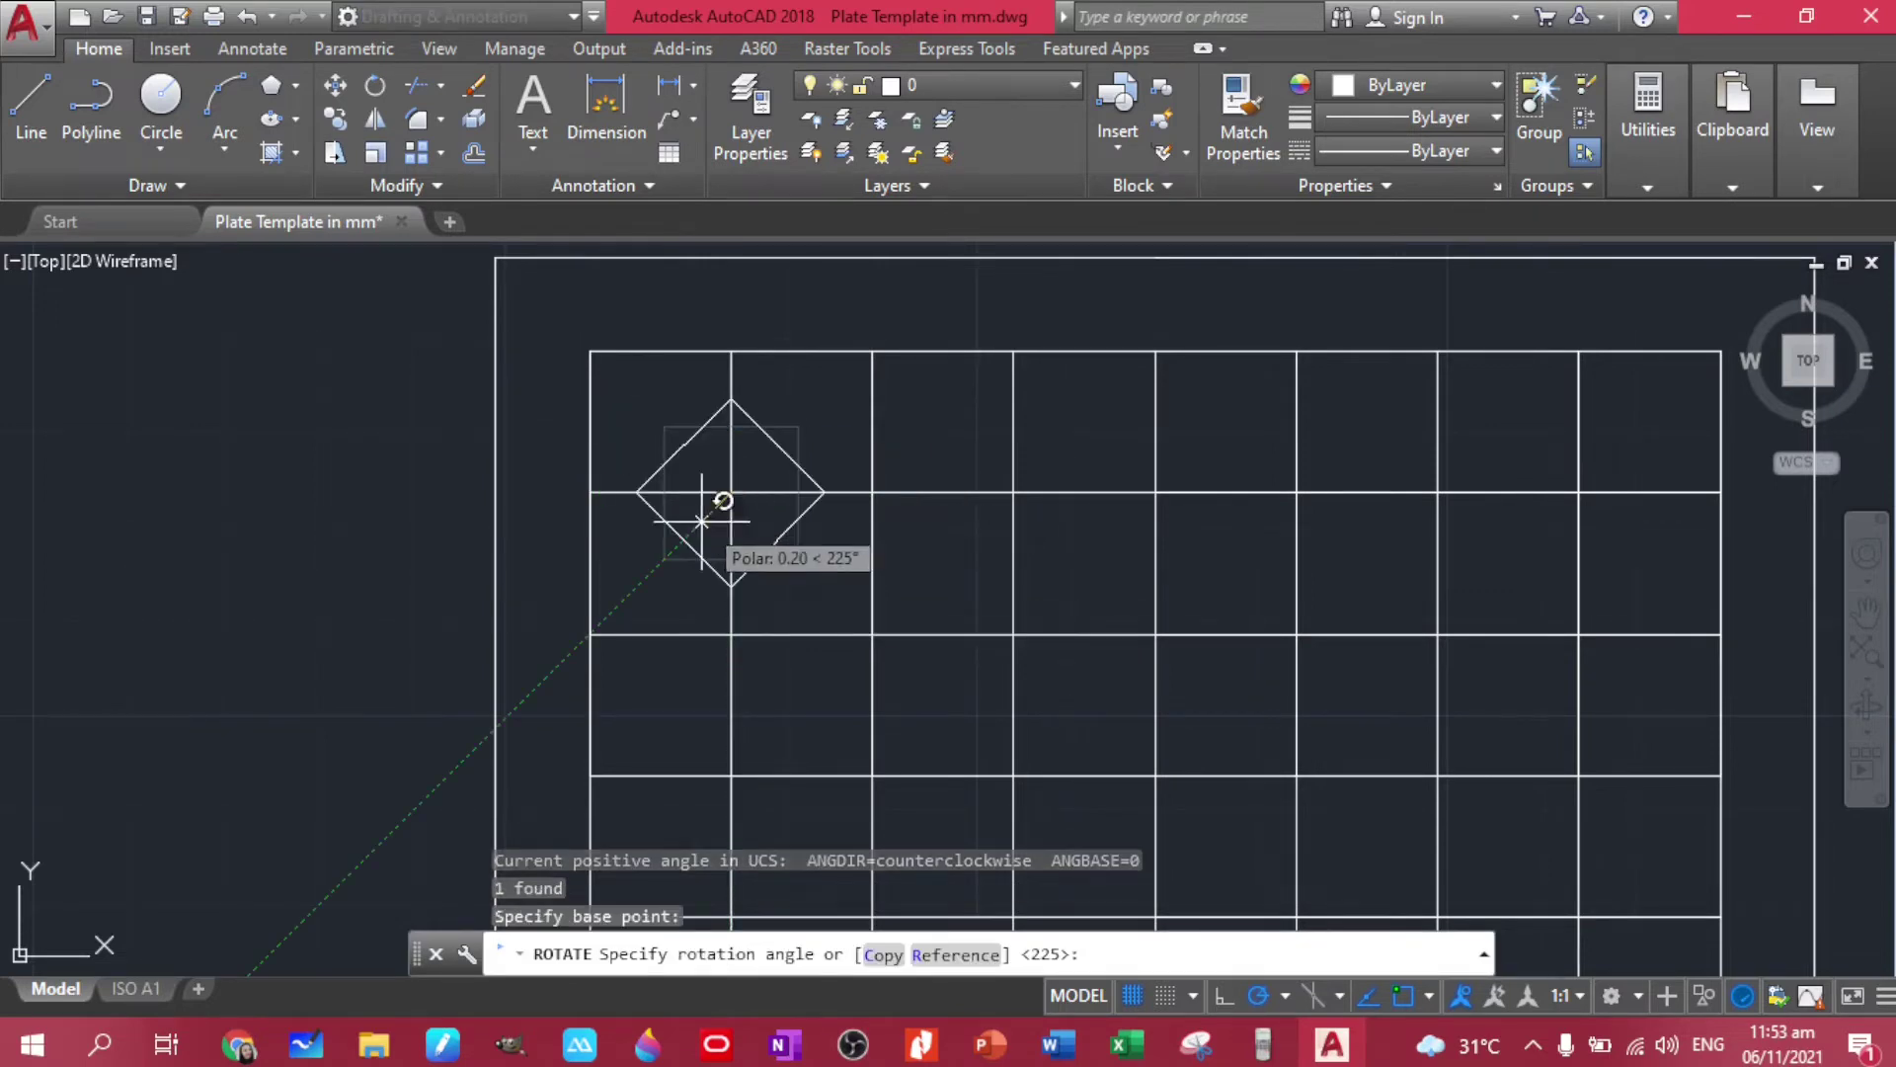
pyautogui.click(658, 573)
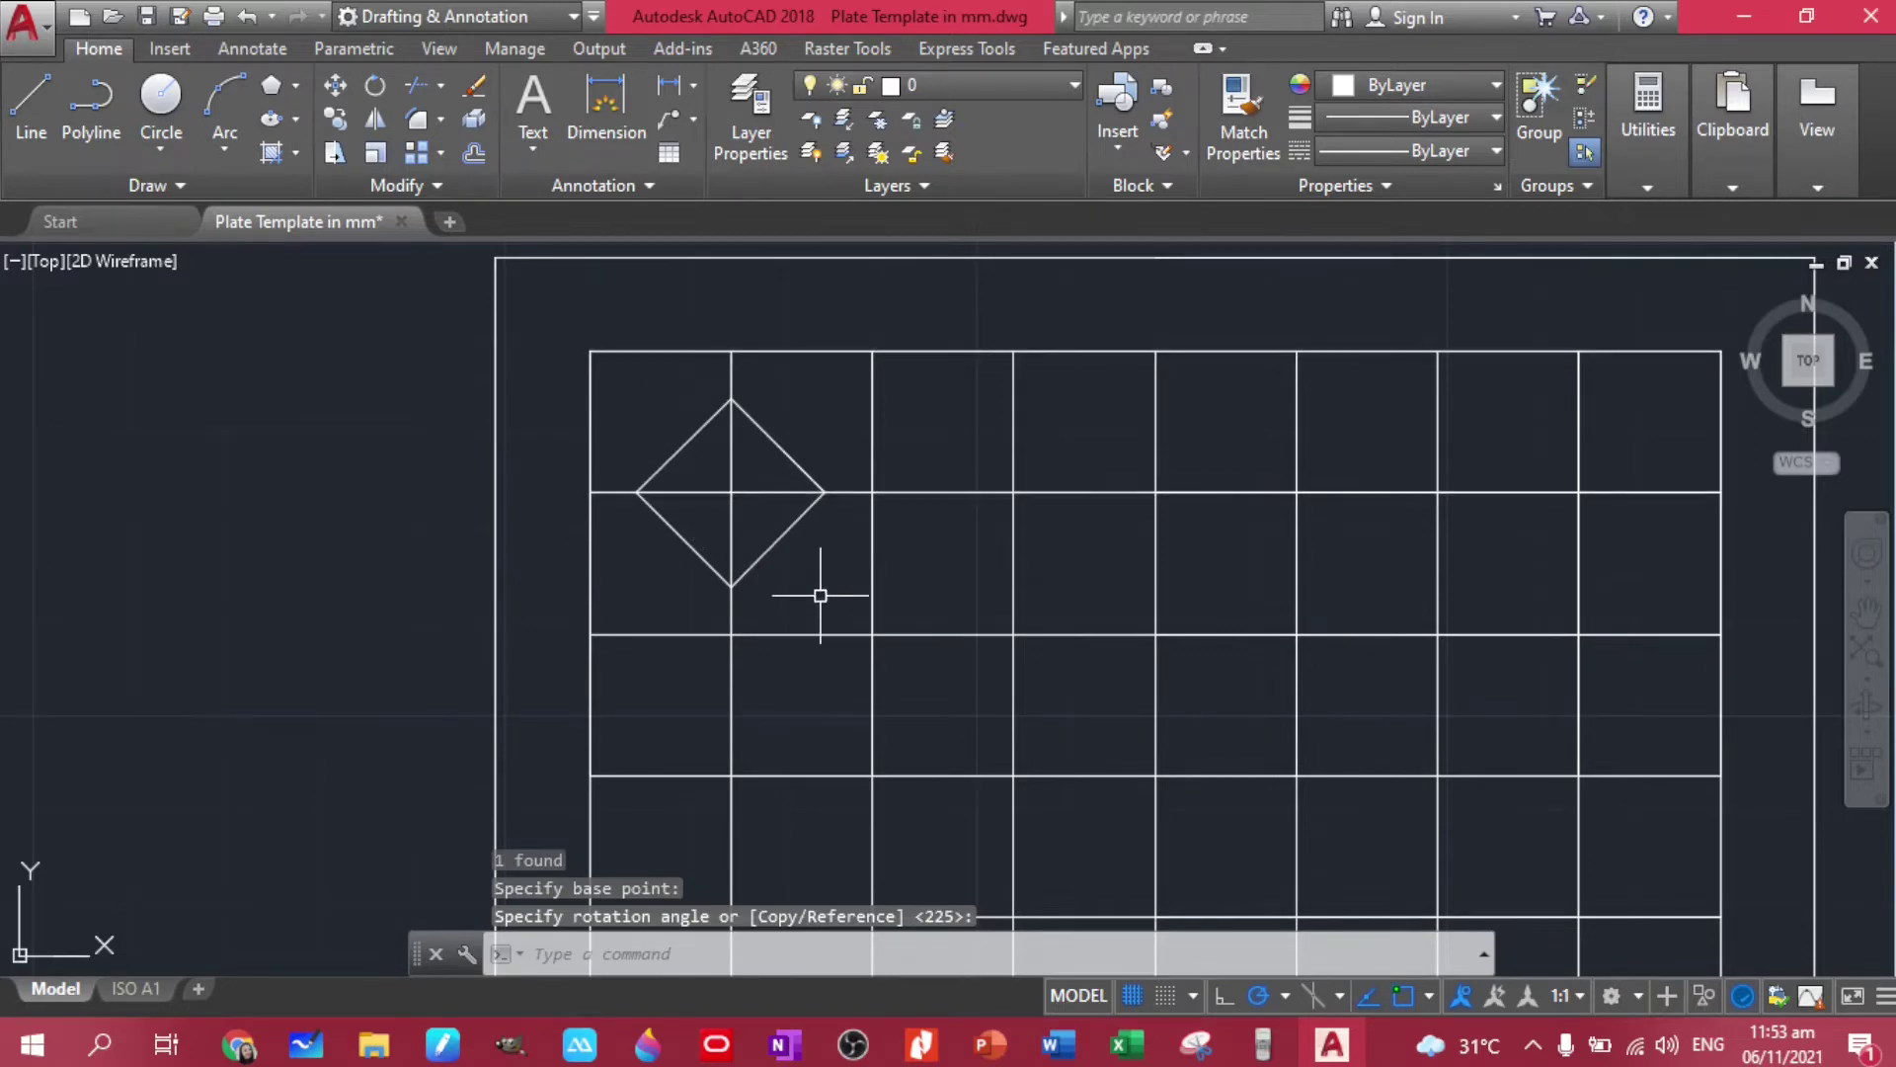
pyautogui.moveTo(829, 586); pyautogui.dragTo(609, 578, button='middle')
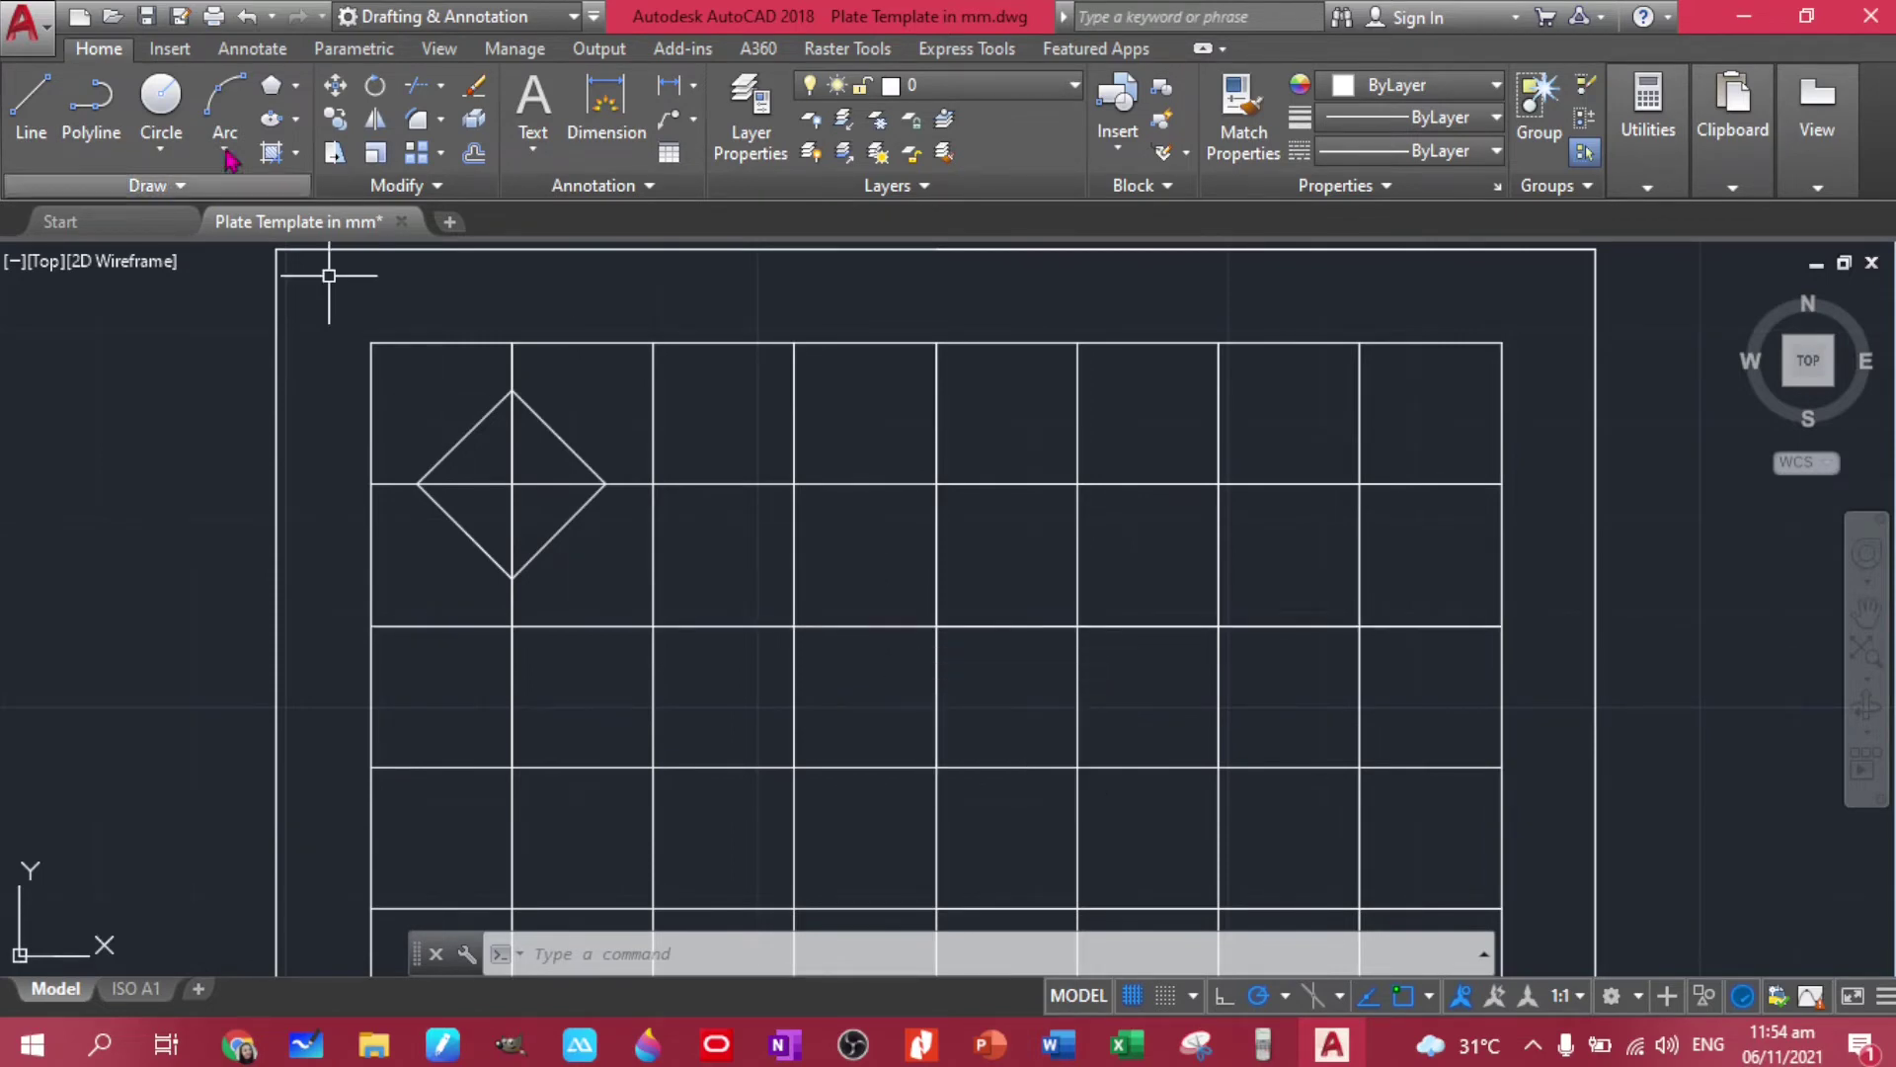
pyautogui.click(302, 94)
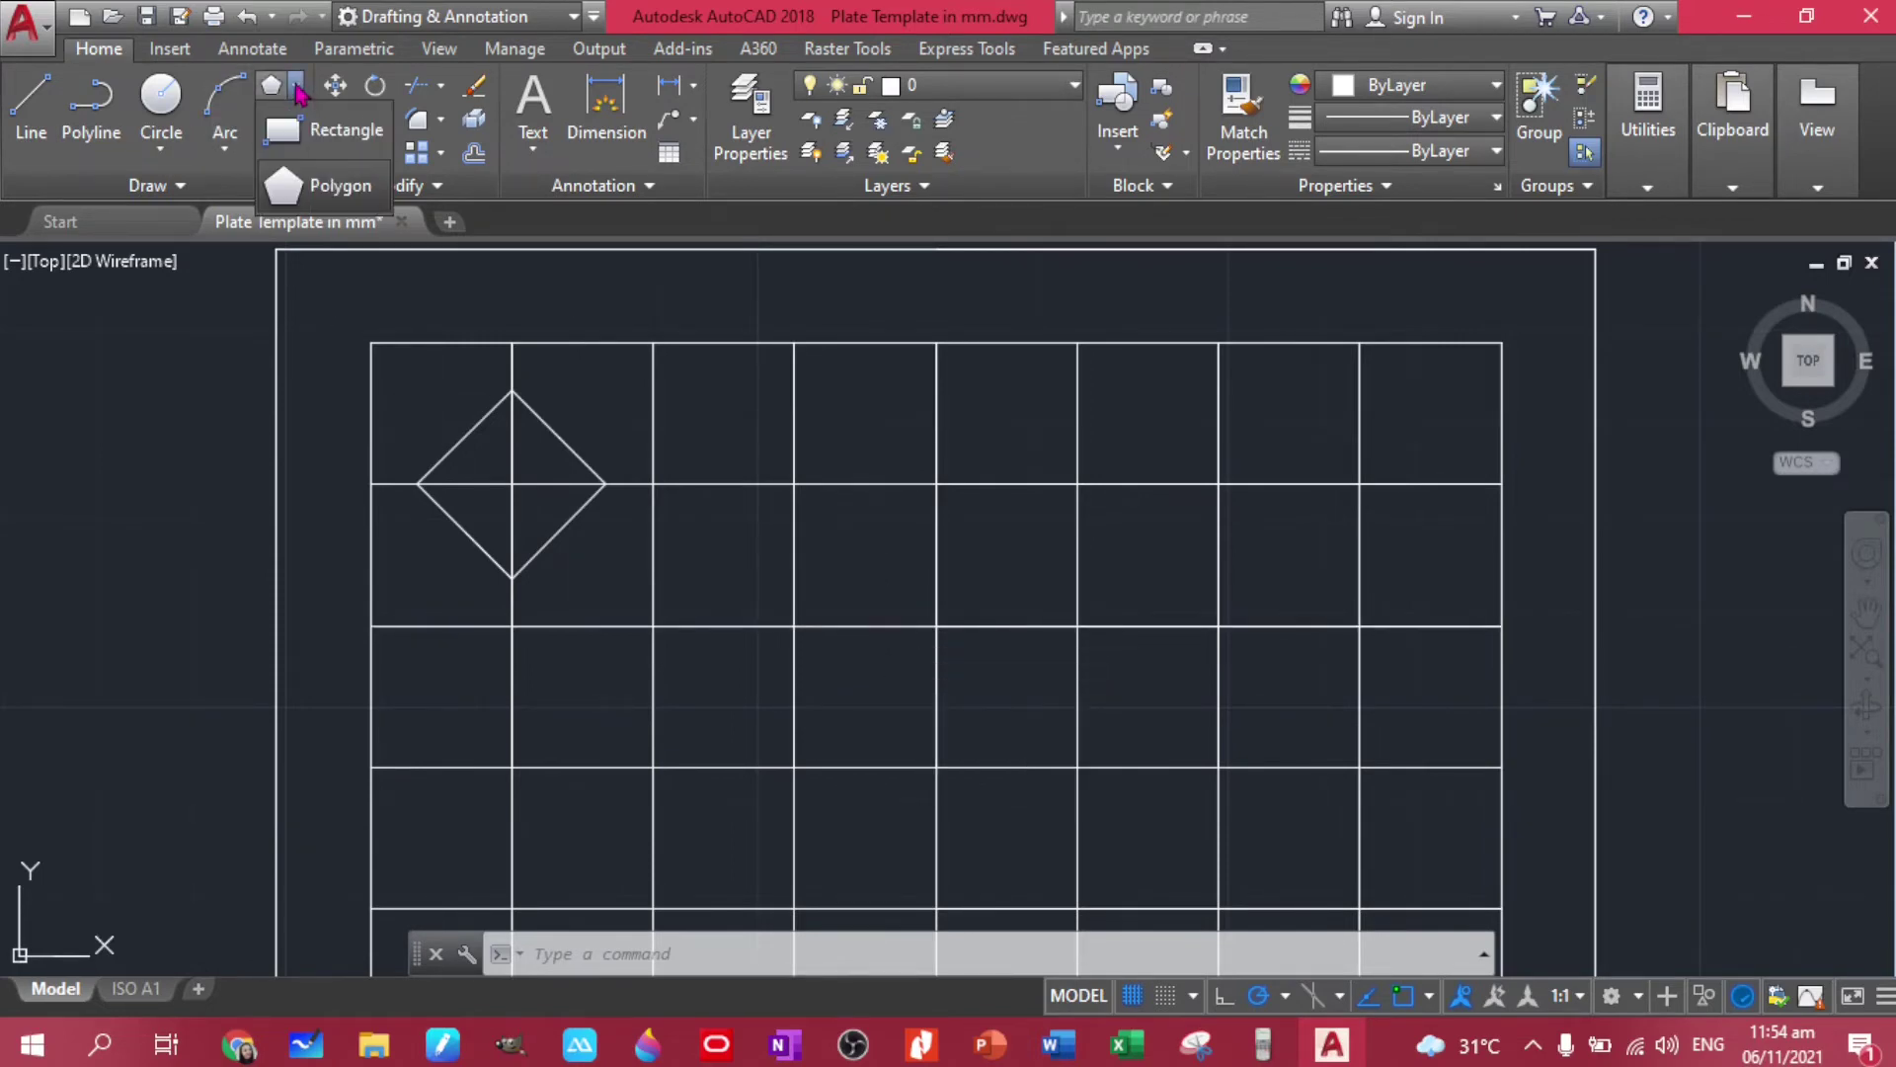
# Draw a 4-sided polygon circumscribed about a 0.5-radius circle, two columns right of the diamond
pyautogui.click(301, 185)
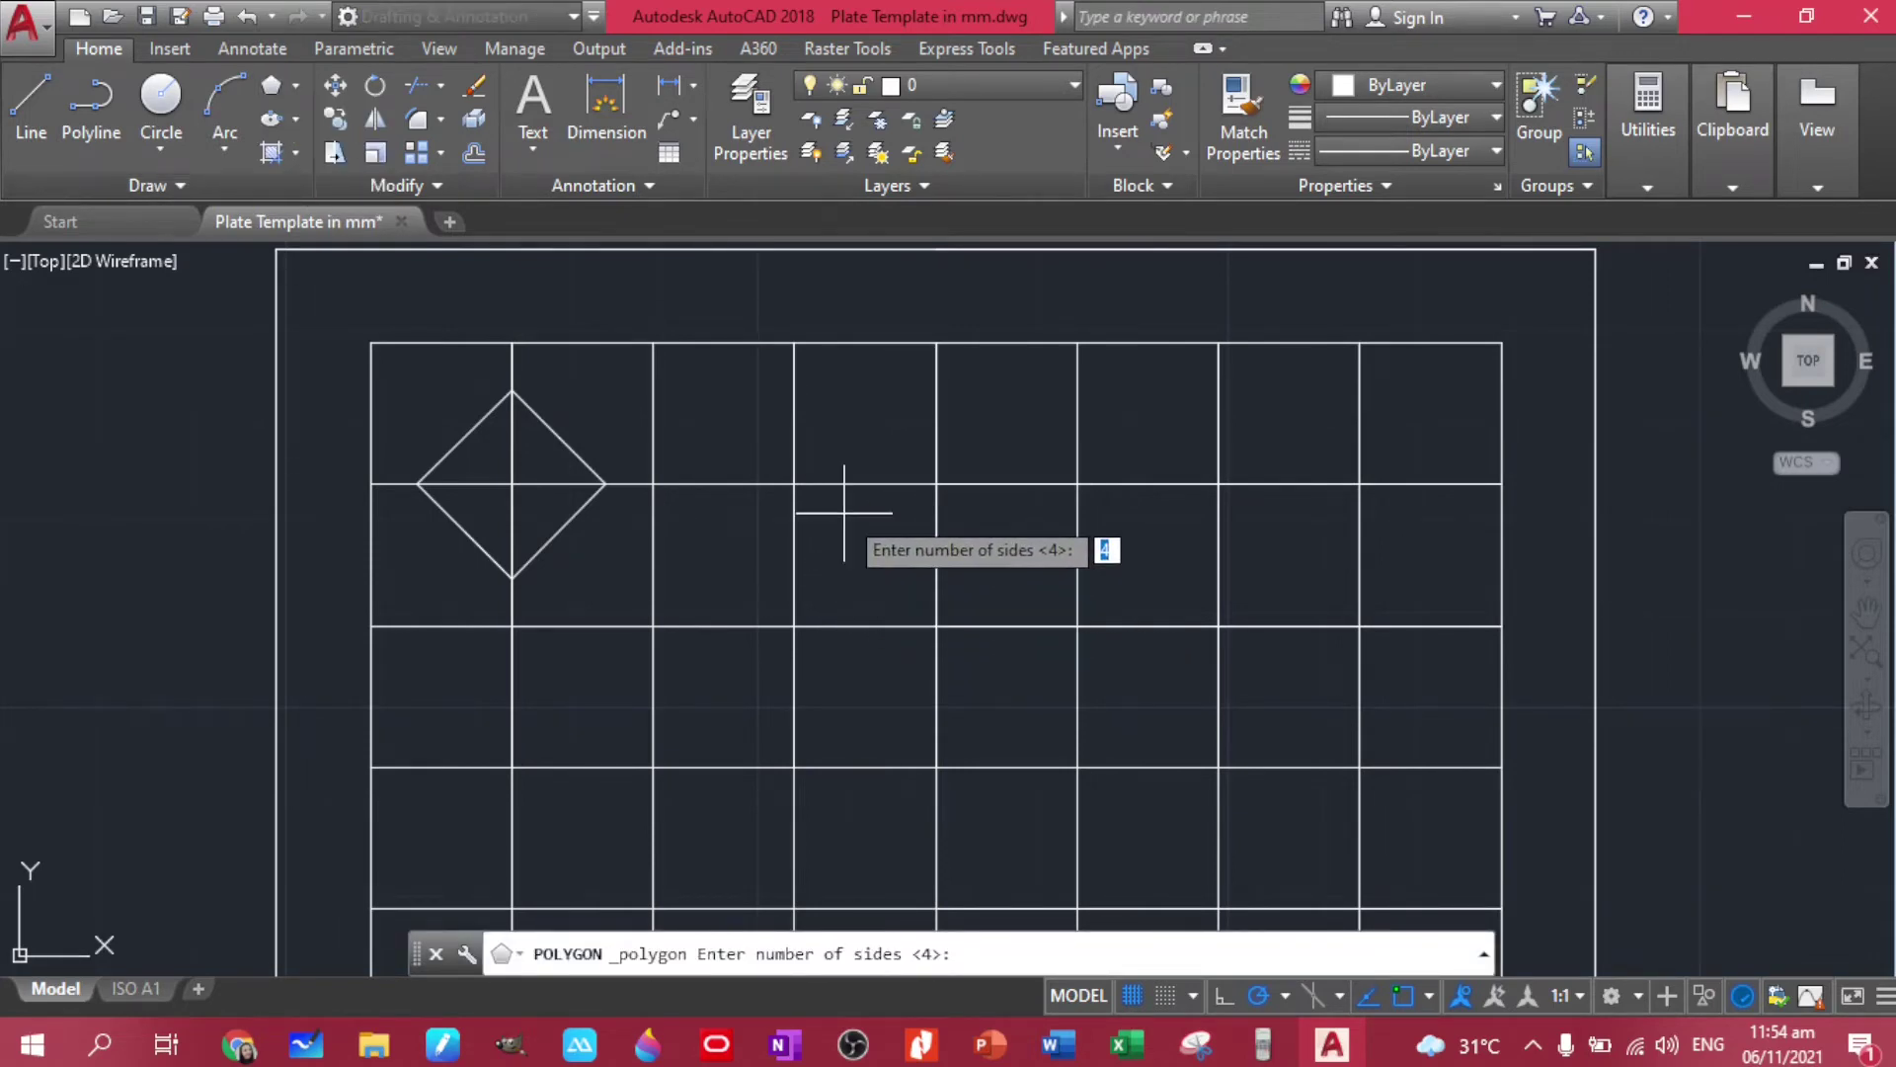
pyautogui.press('Return')
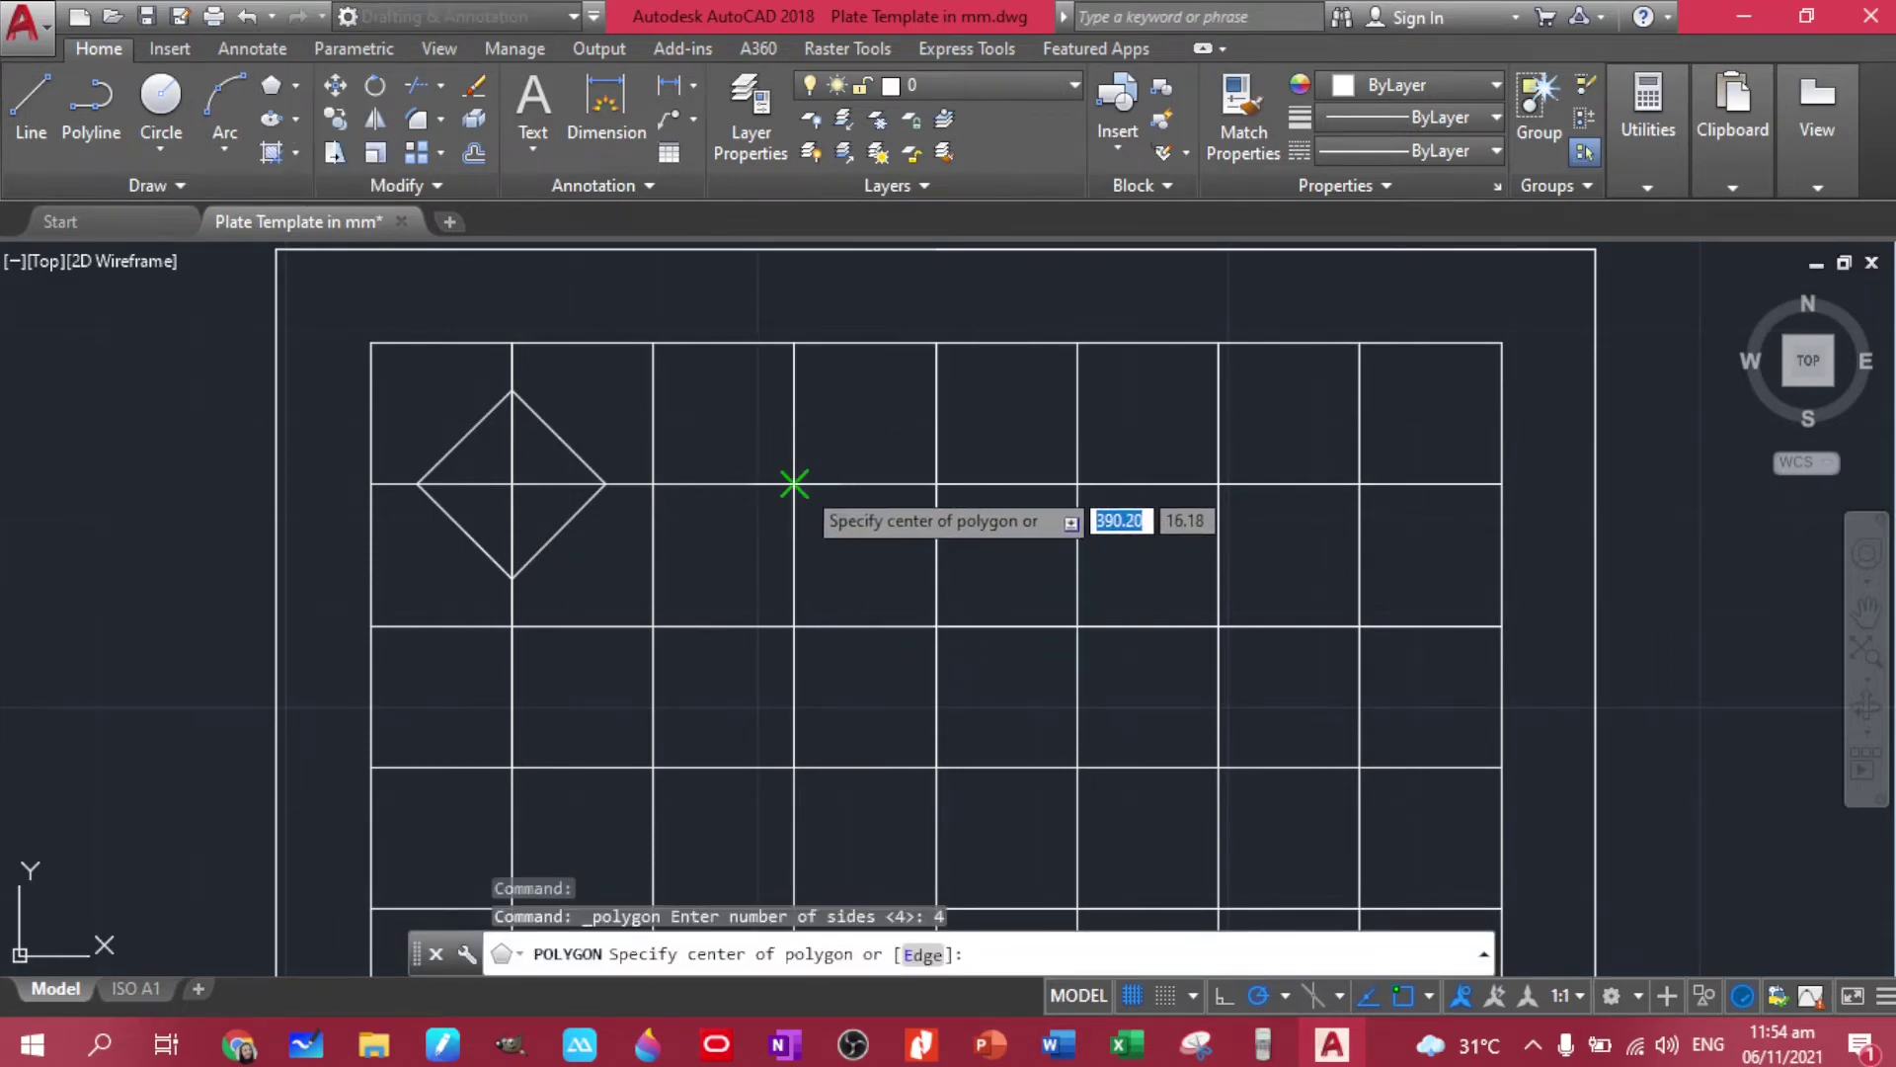
pyautogui.click(794, 483)
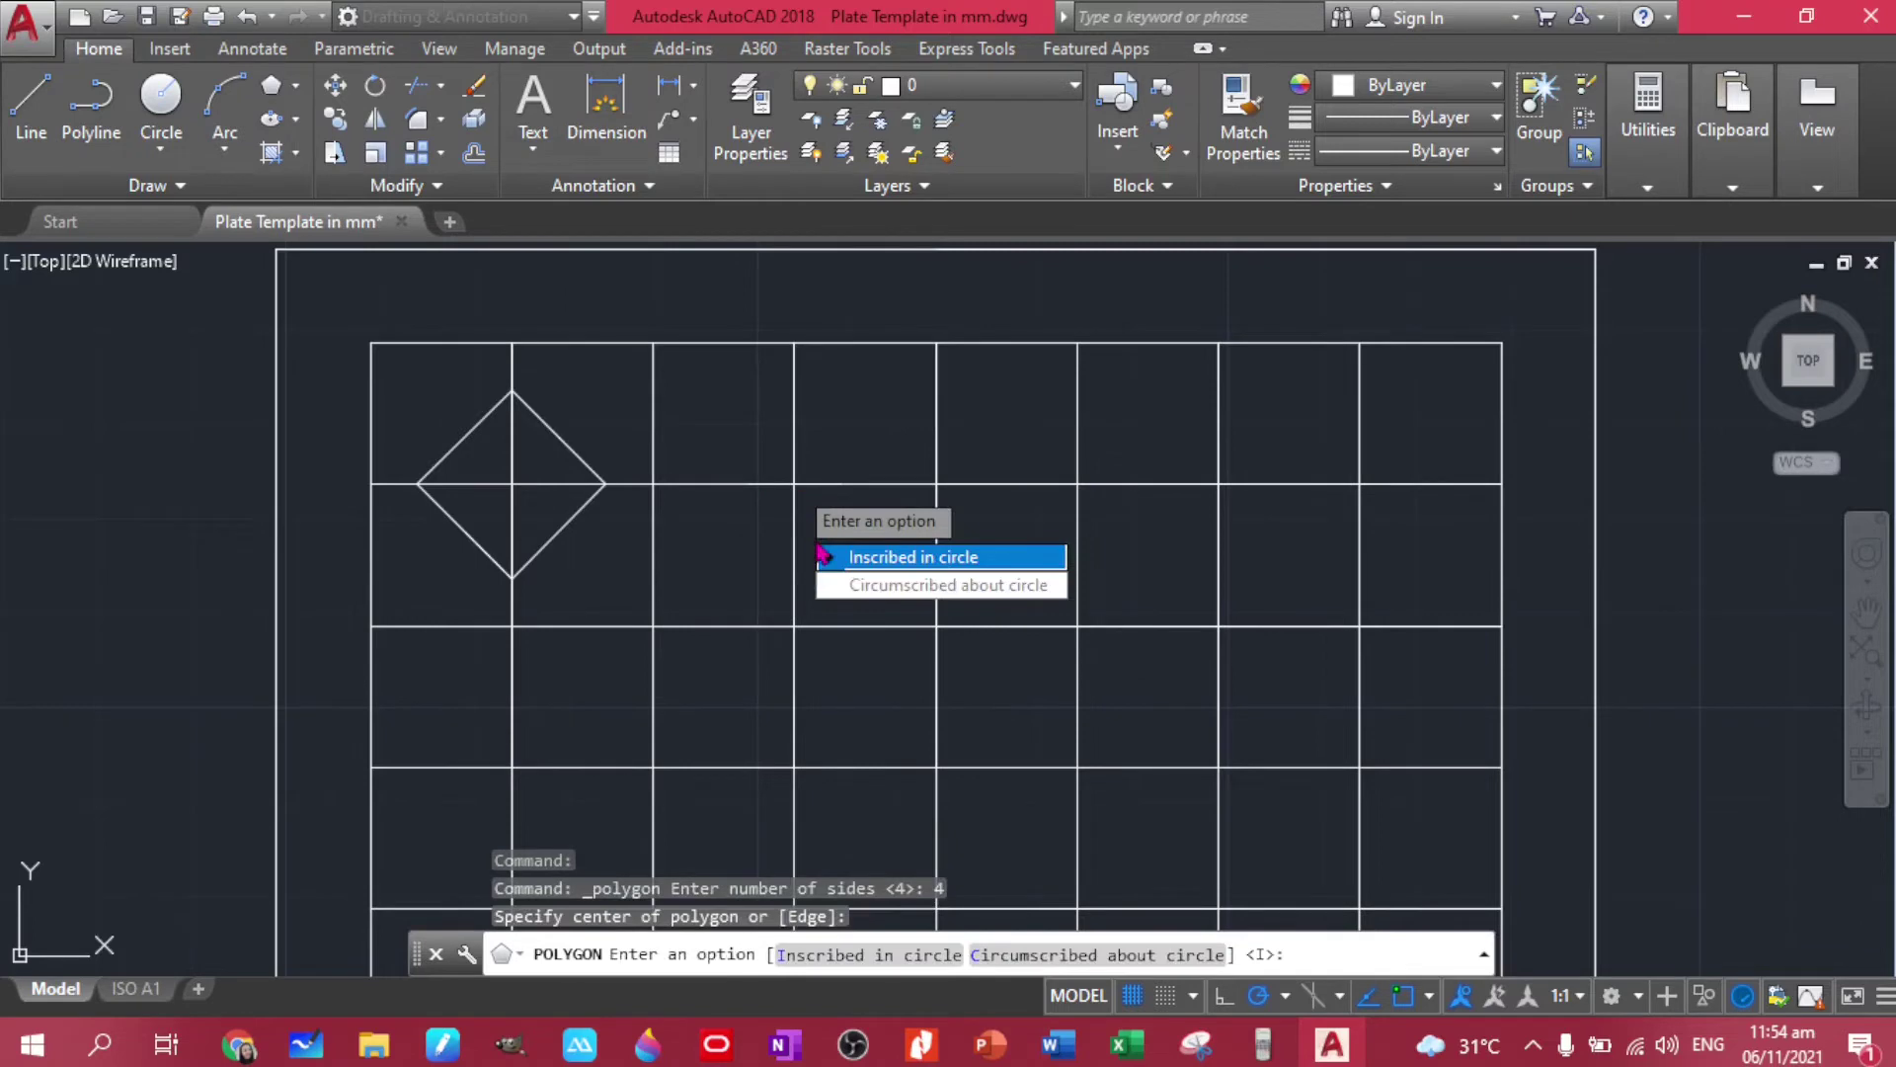
pyautogui.click(871, 589)
pyautogui.write('0.5')
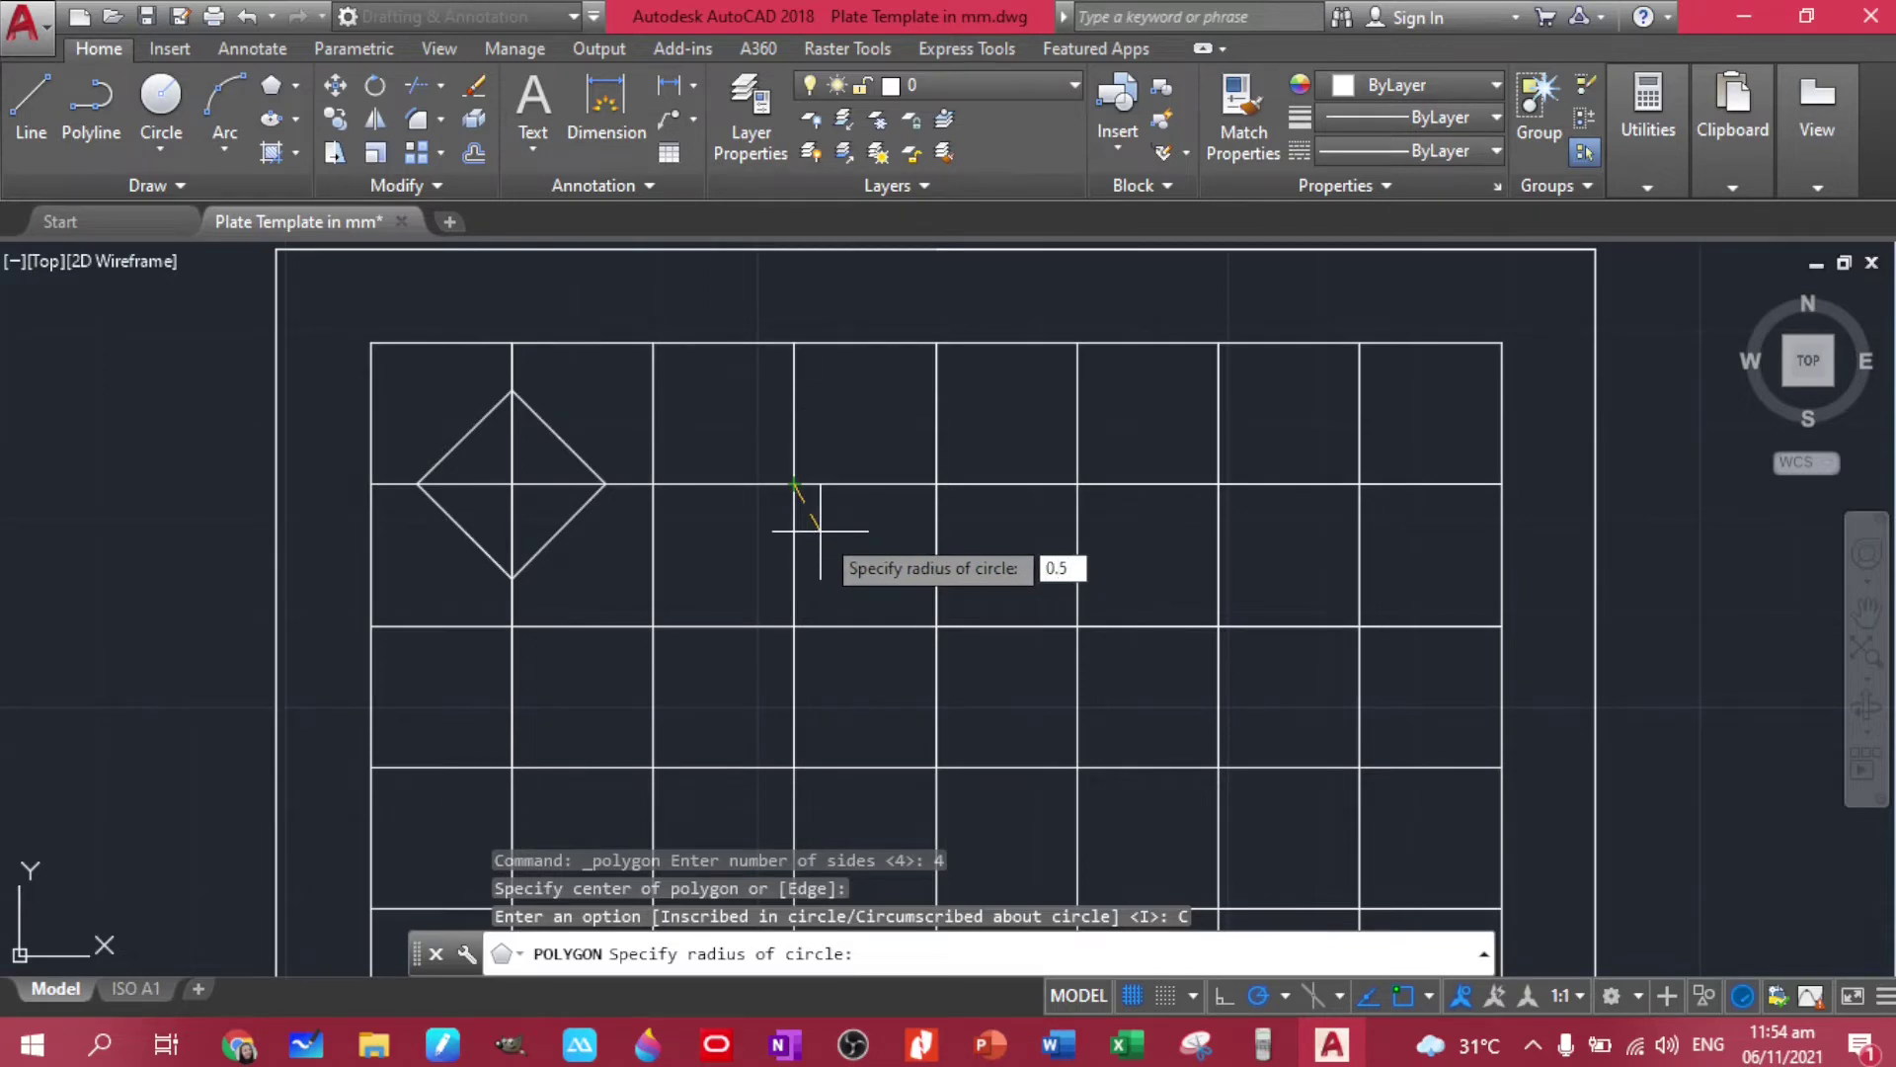
pyautogui.press('Return')
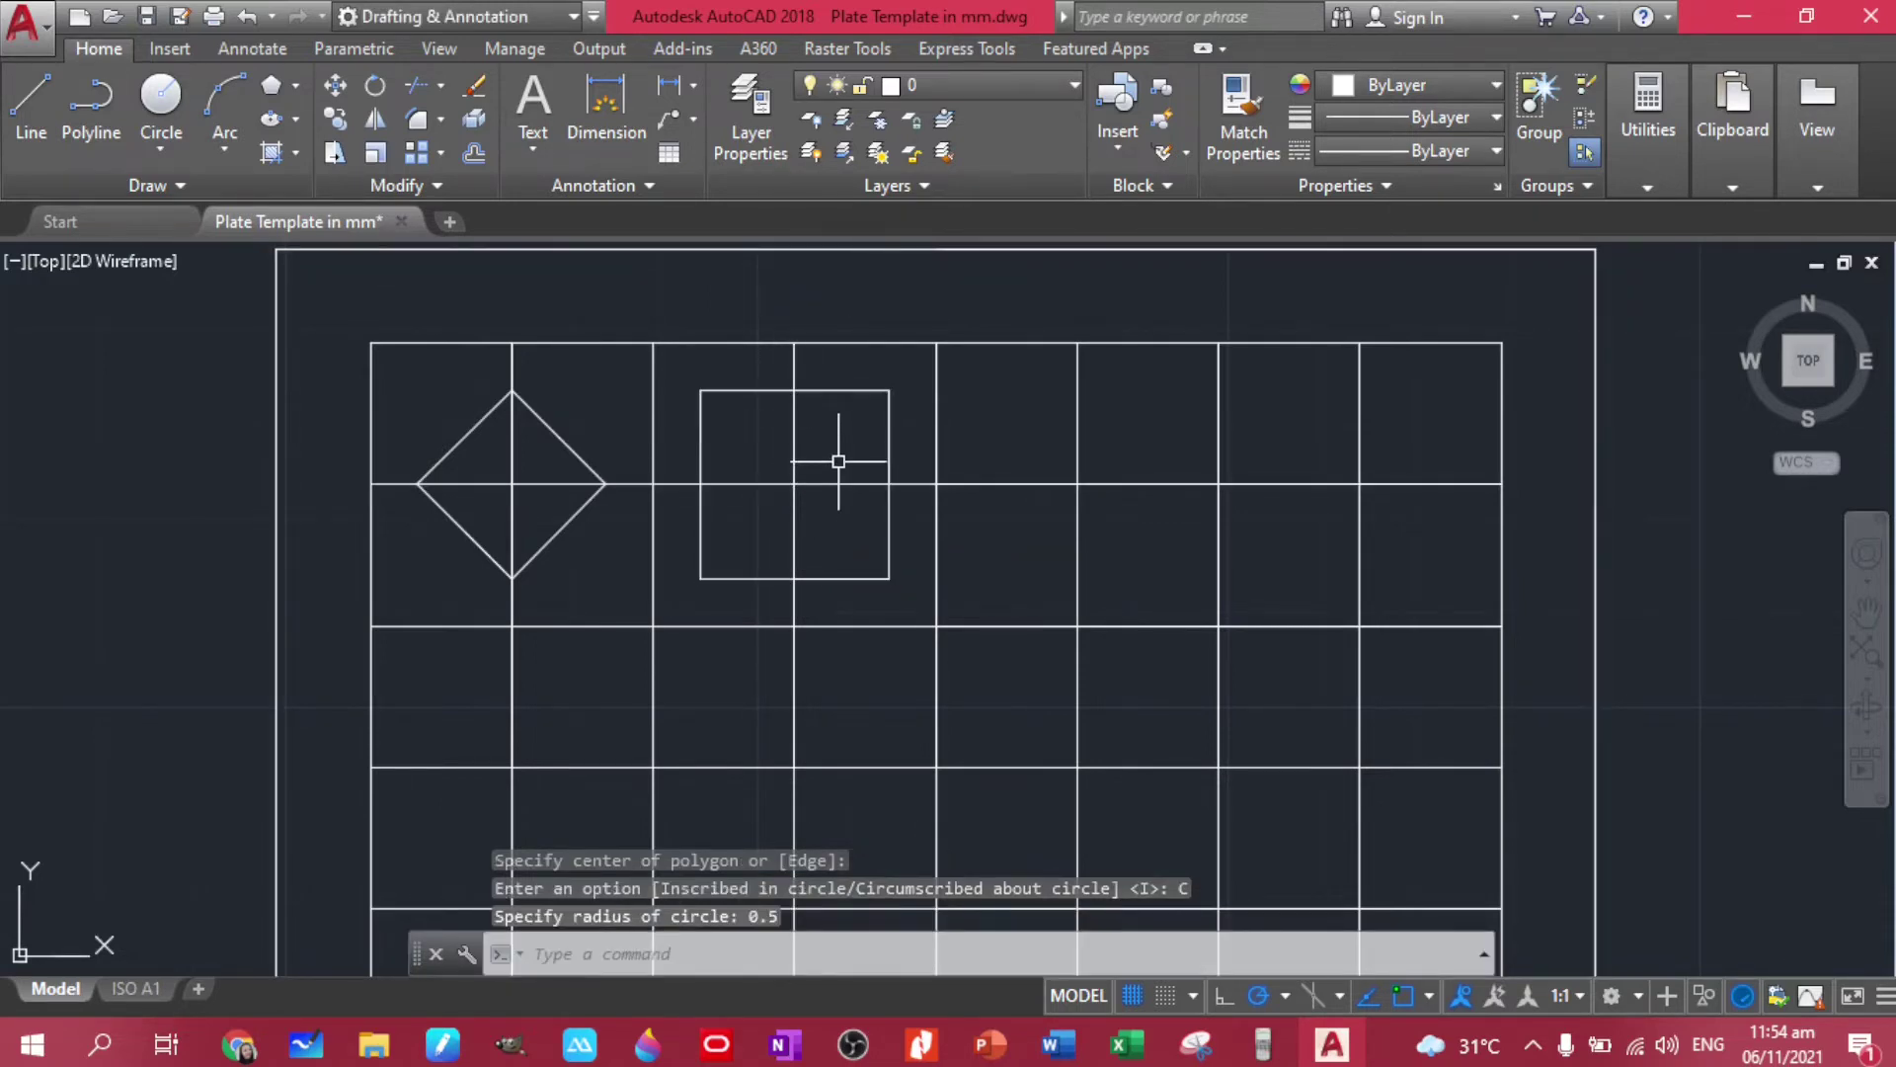
pyautogui.moveTo(840, 463); pyautogui.dragTo(884, 495, button='middle')
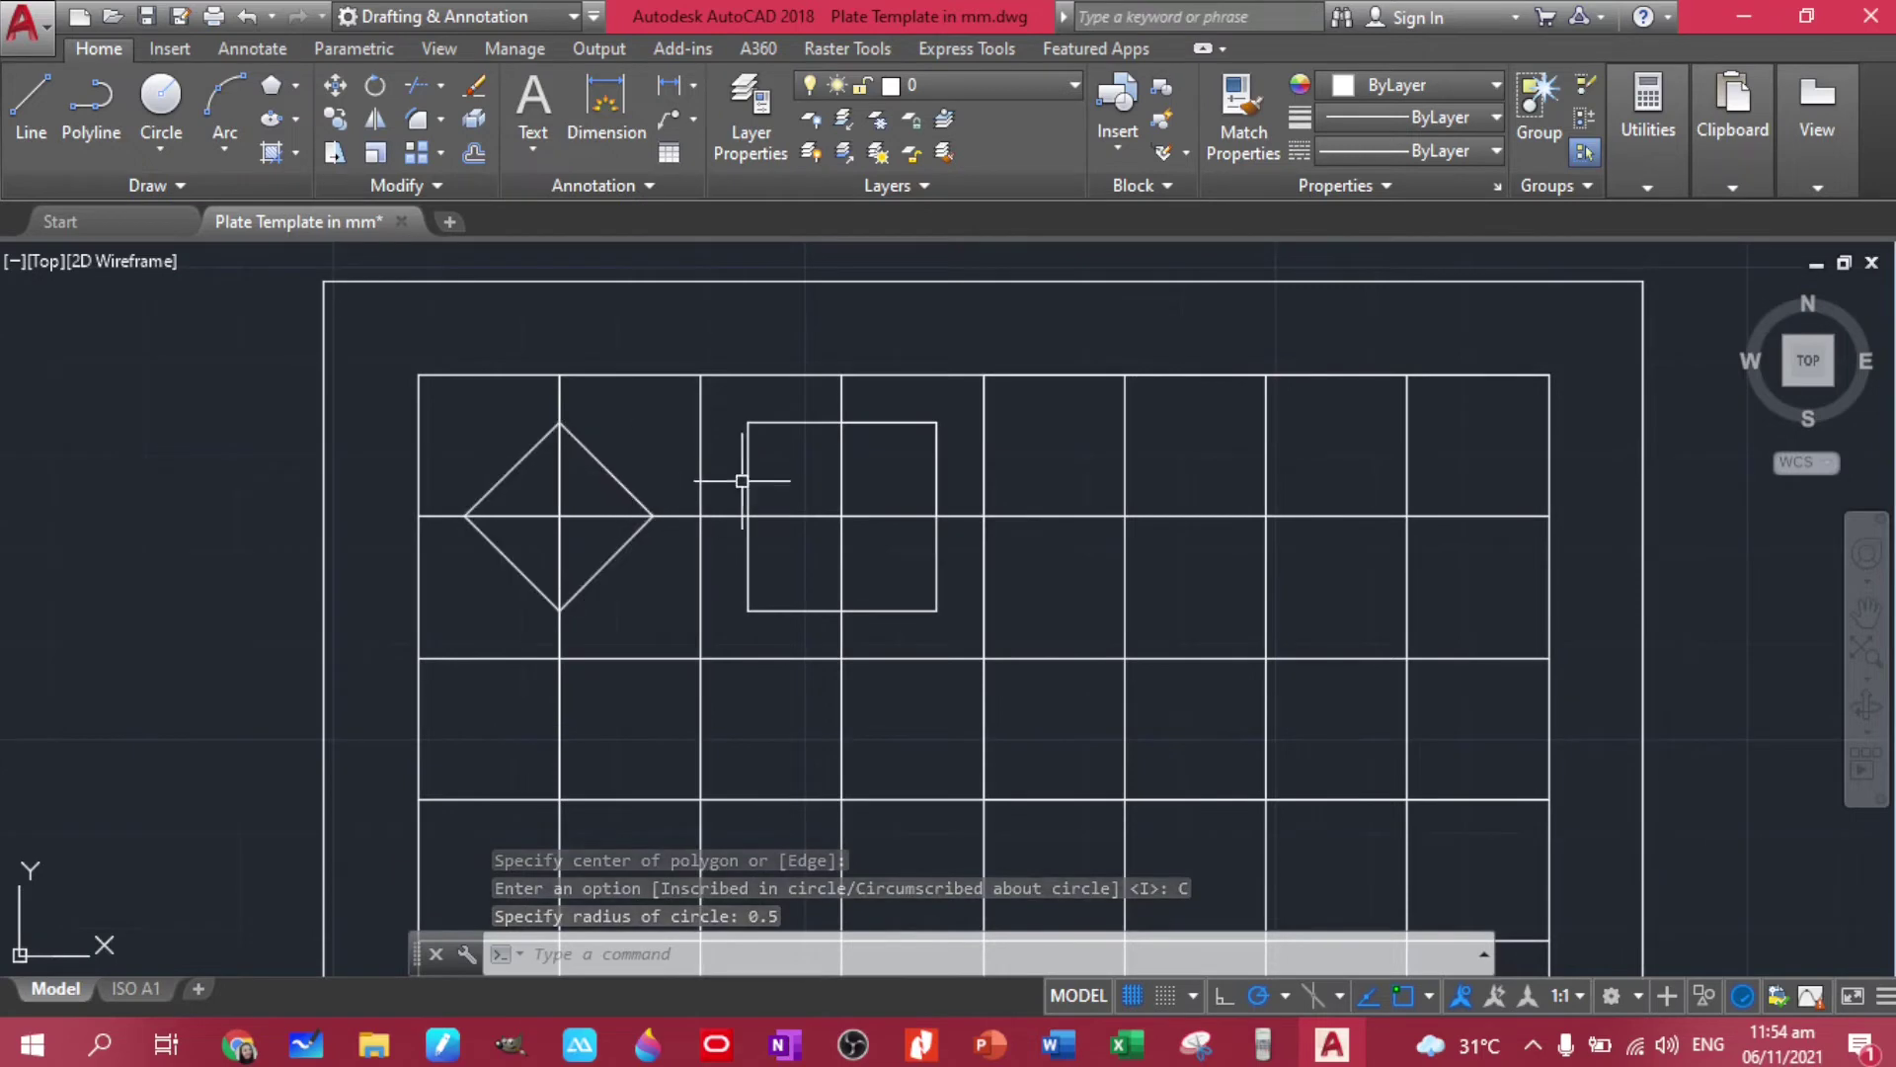
pyautogui.click(606, 116)
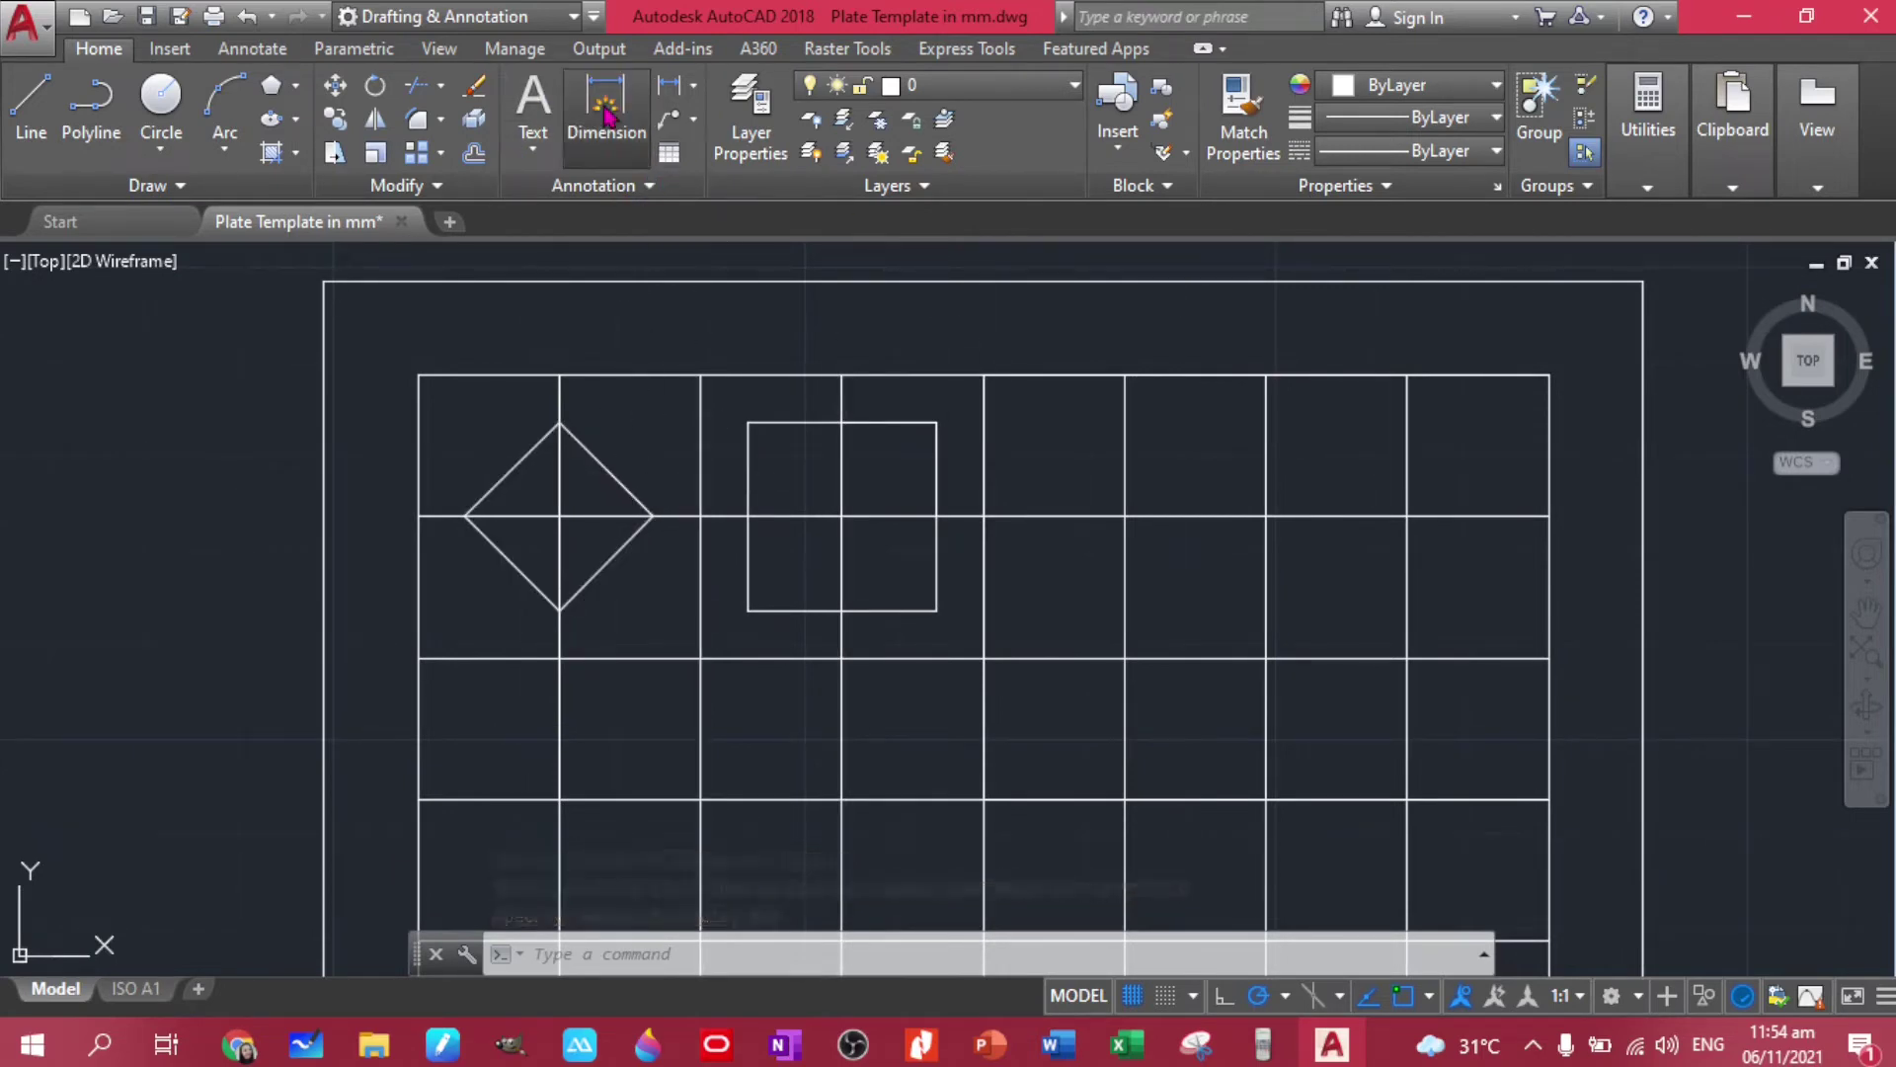
pyautogui.click(465, 516)
pyautogui.click(653, 515)
pyautogui.click(652, 323)
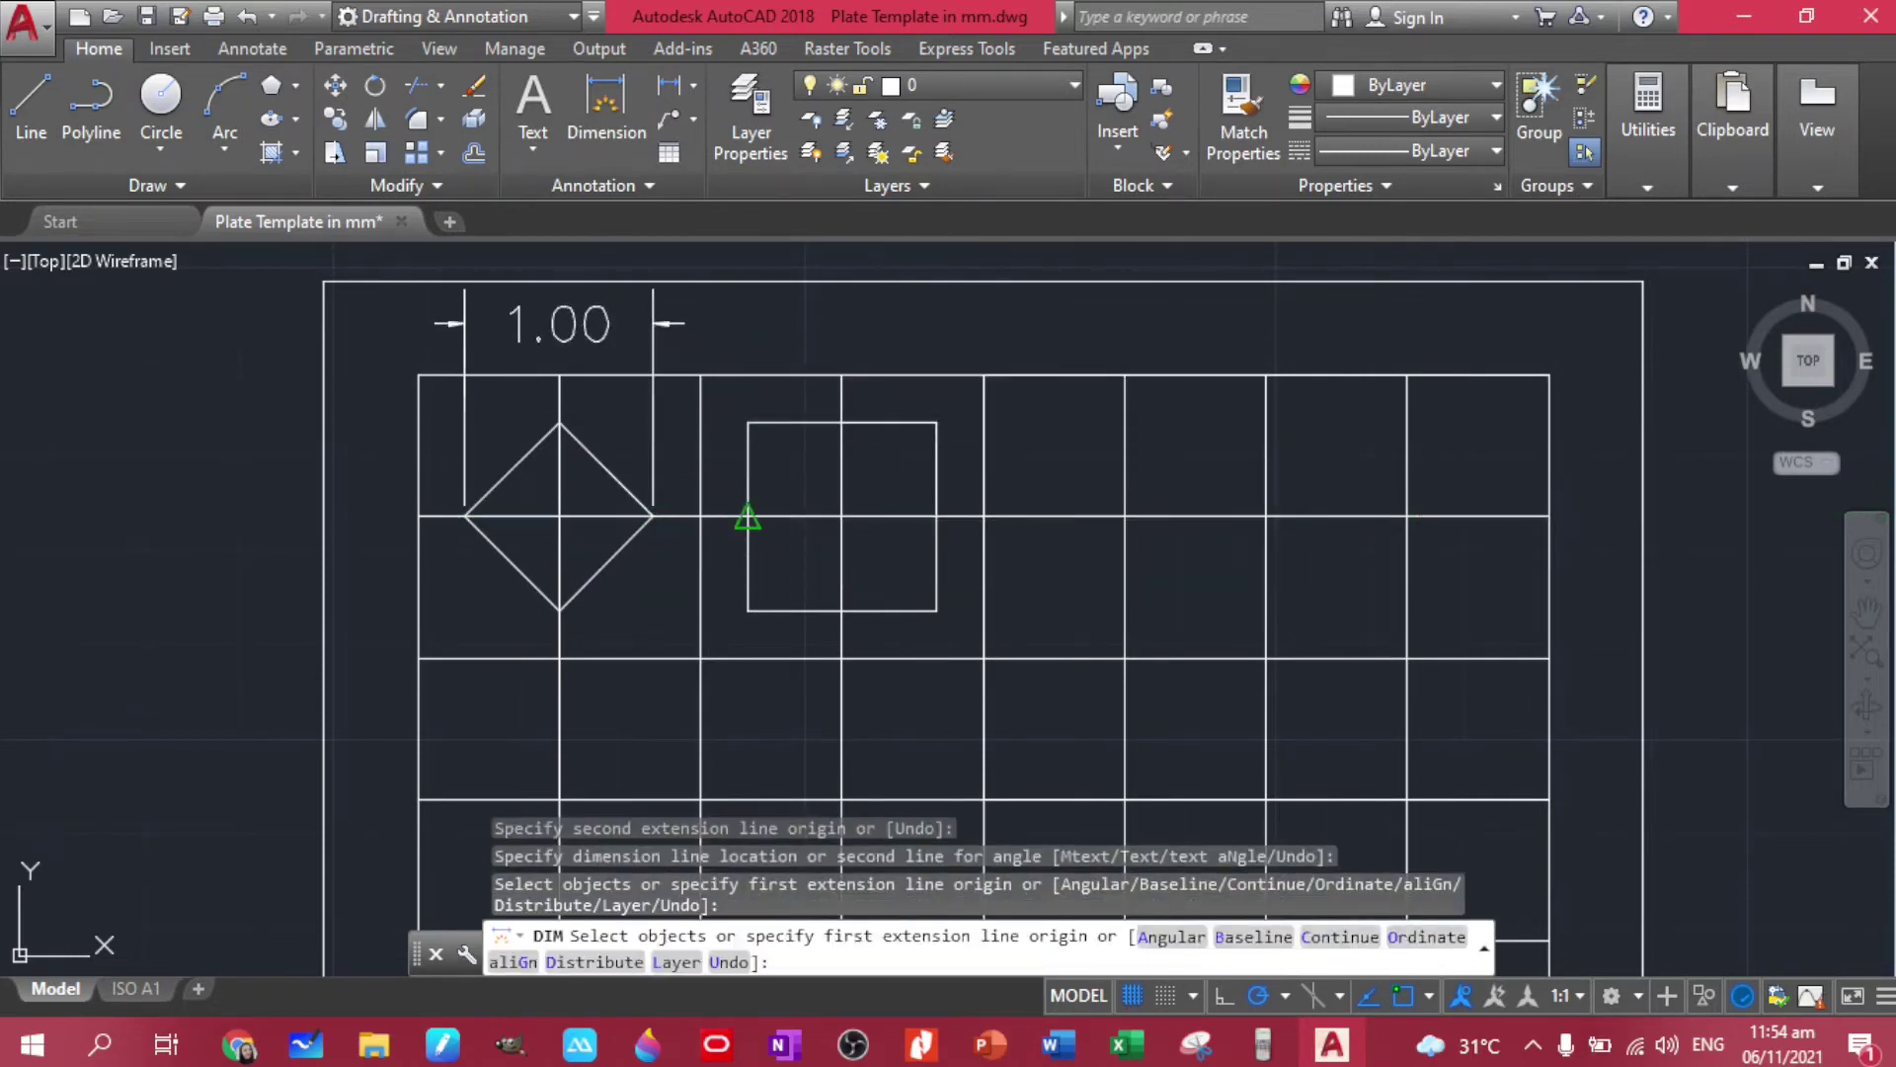
pyautogui.click(749, 515)
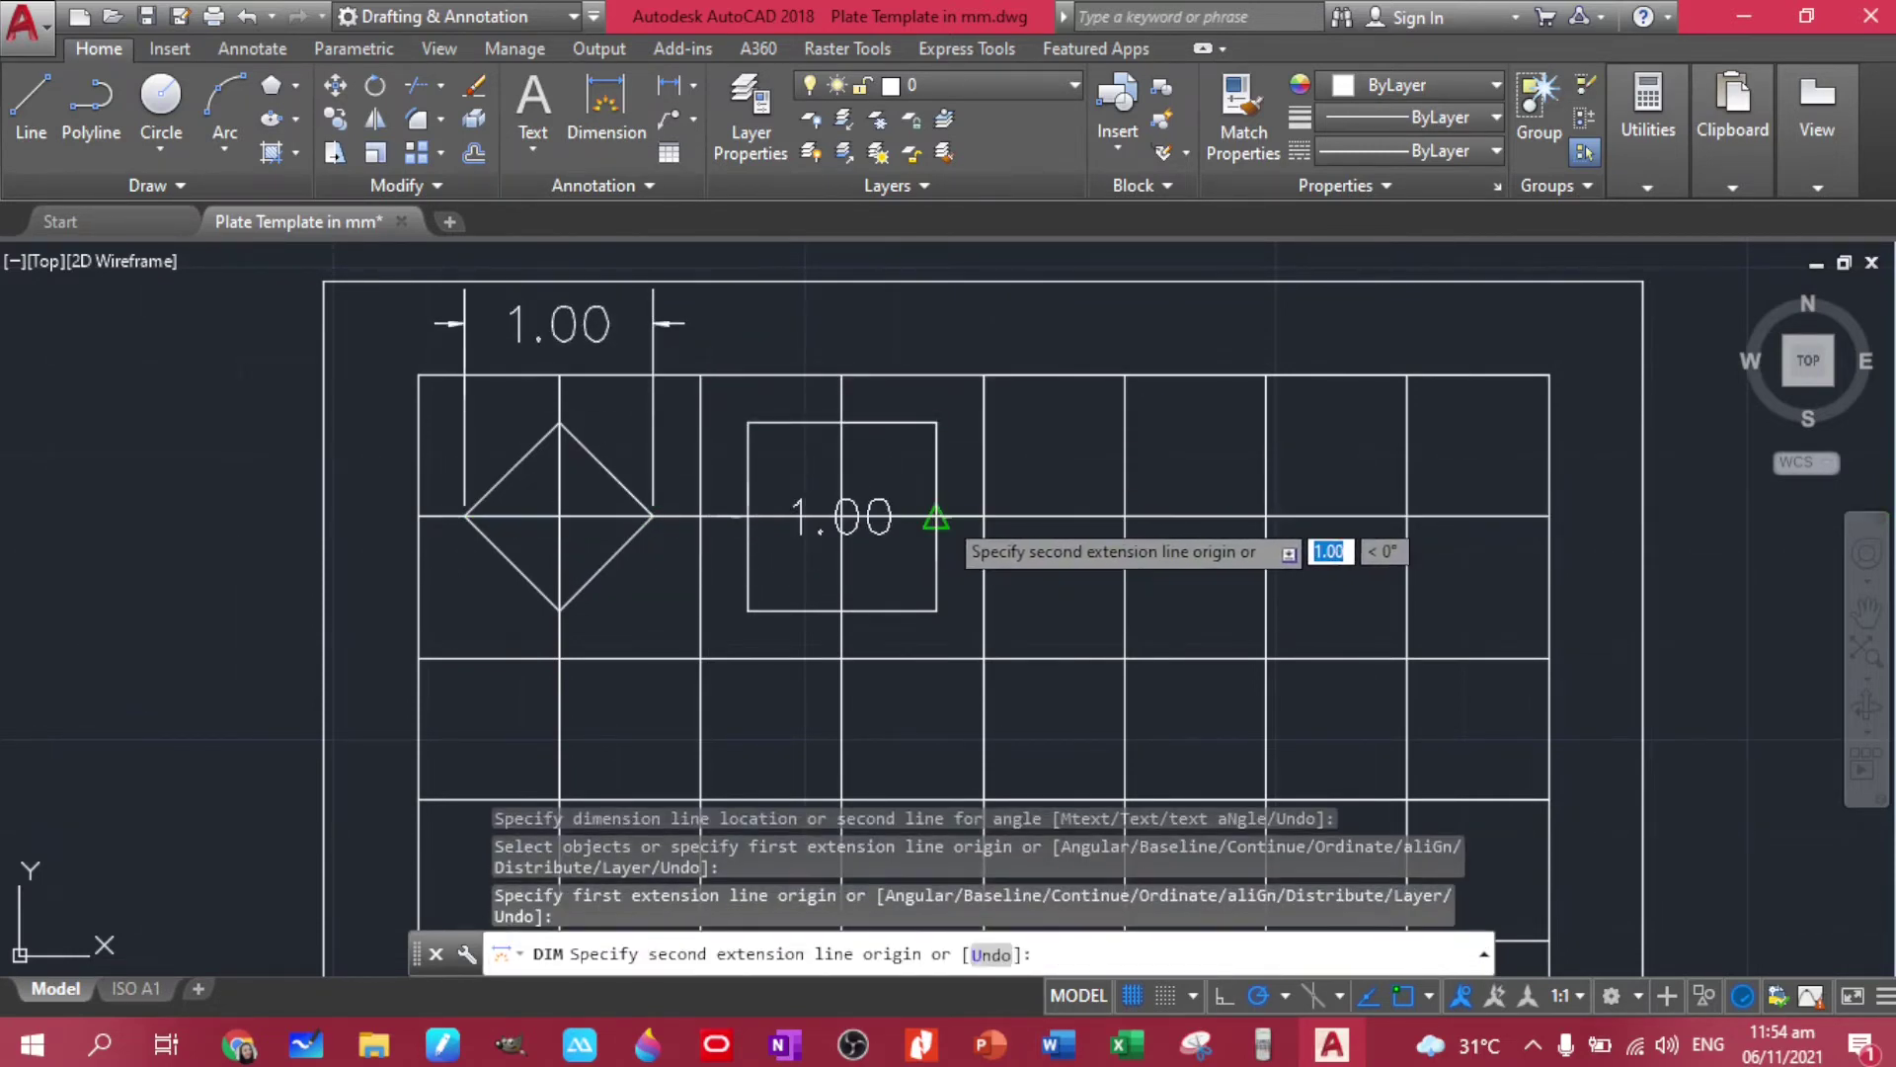
pyautogui.click(936, 517)
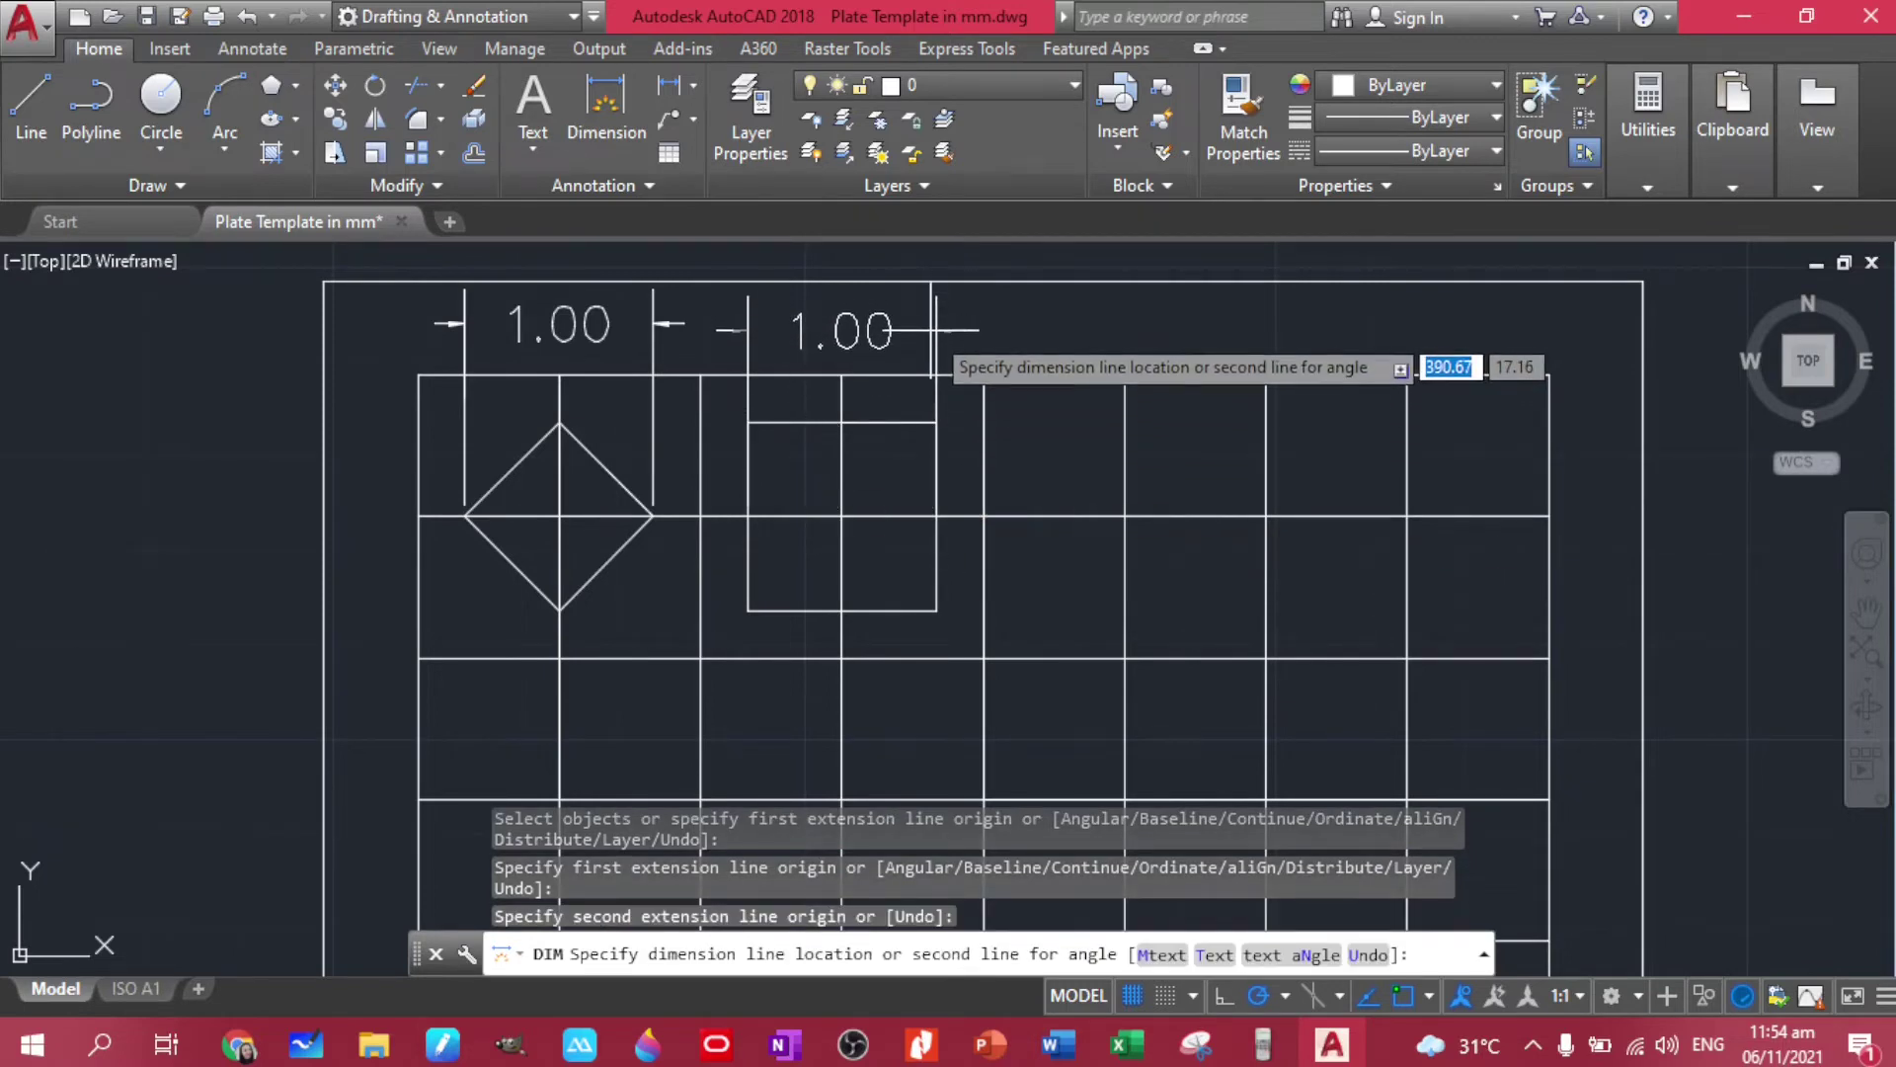
pyautogui.click(935, 325)
pyautogui.press('Escape')
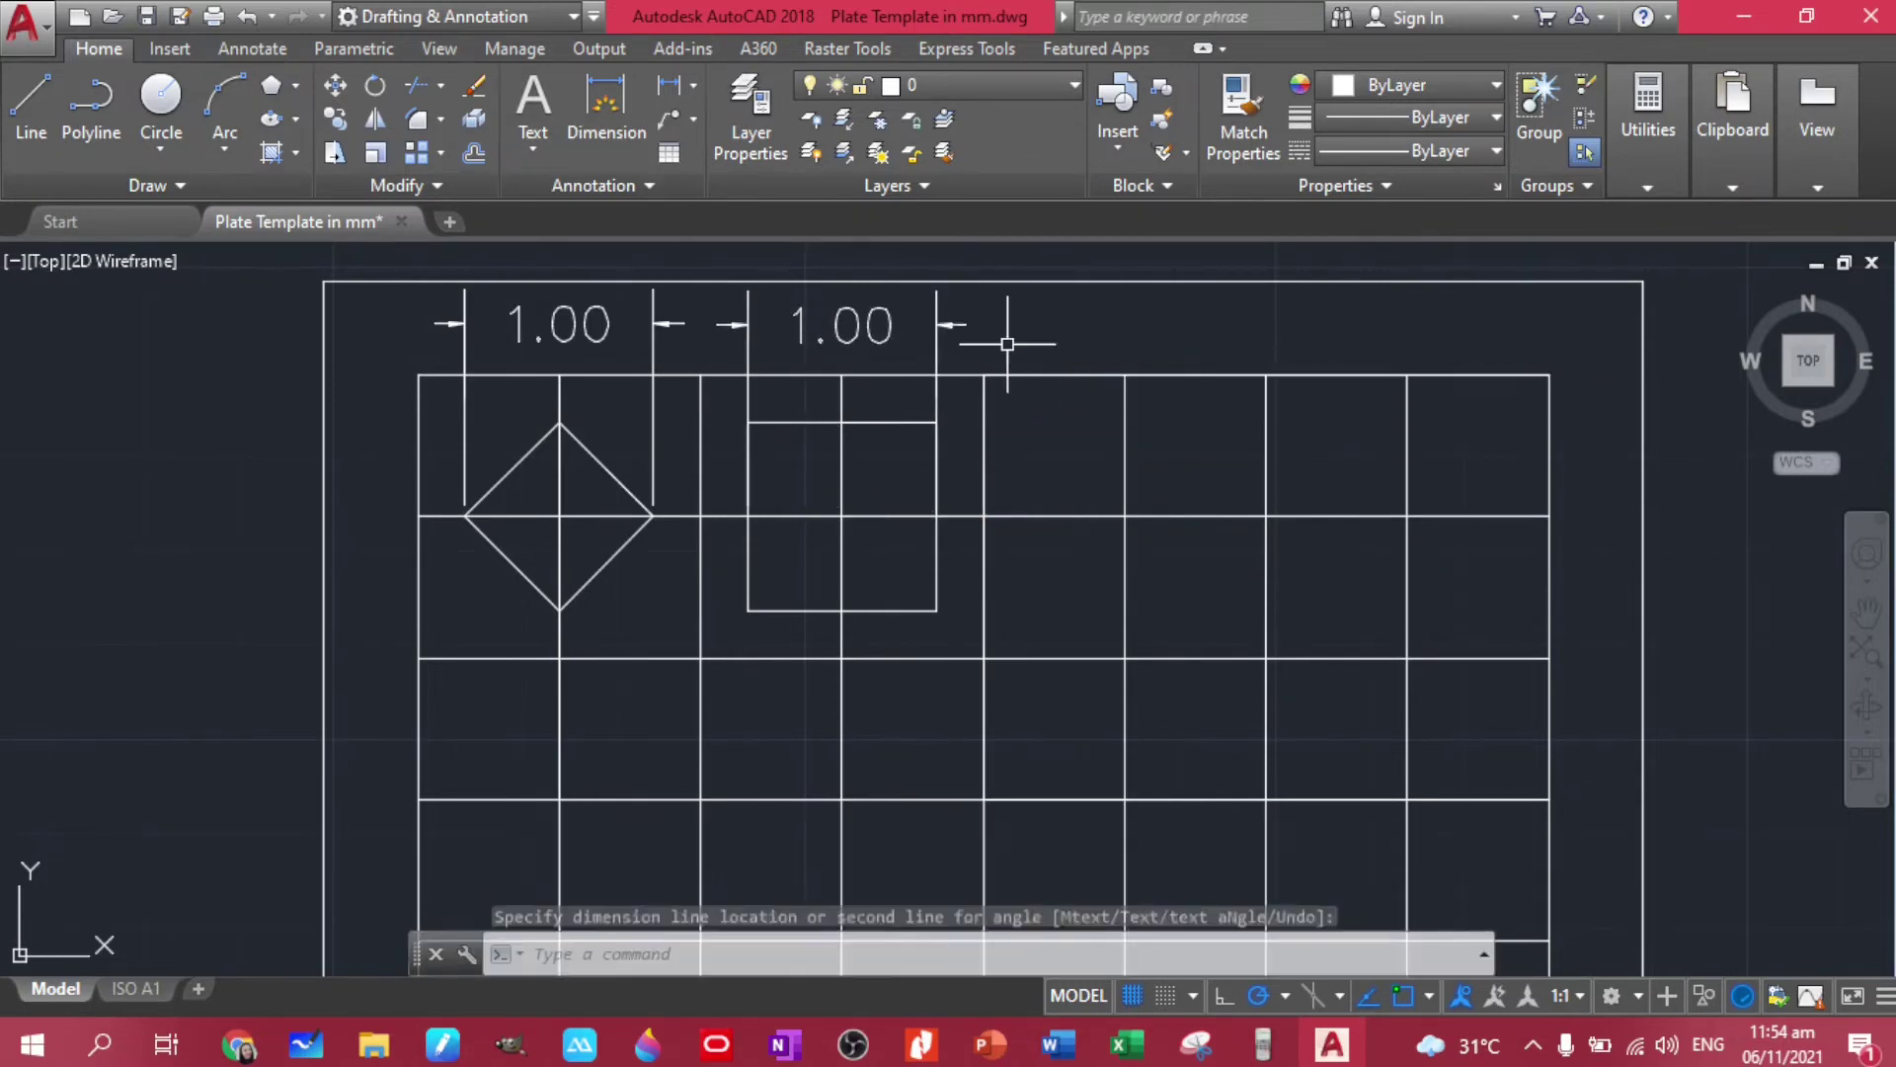
pyautogui.click(1005, 335)
pyautogui.click(396, 323)
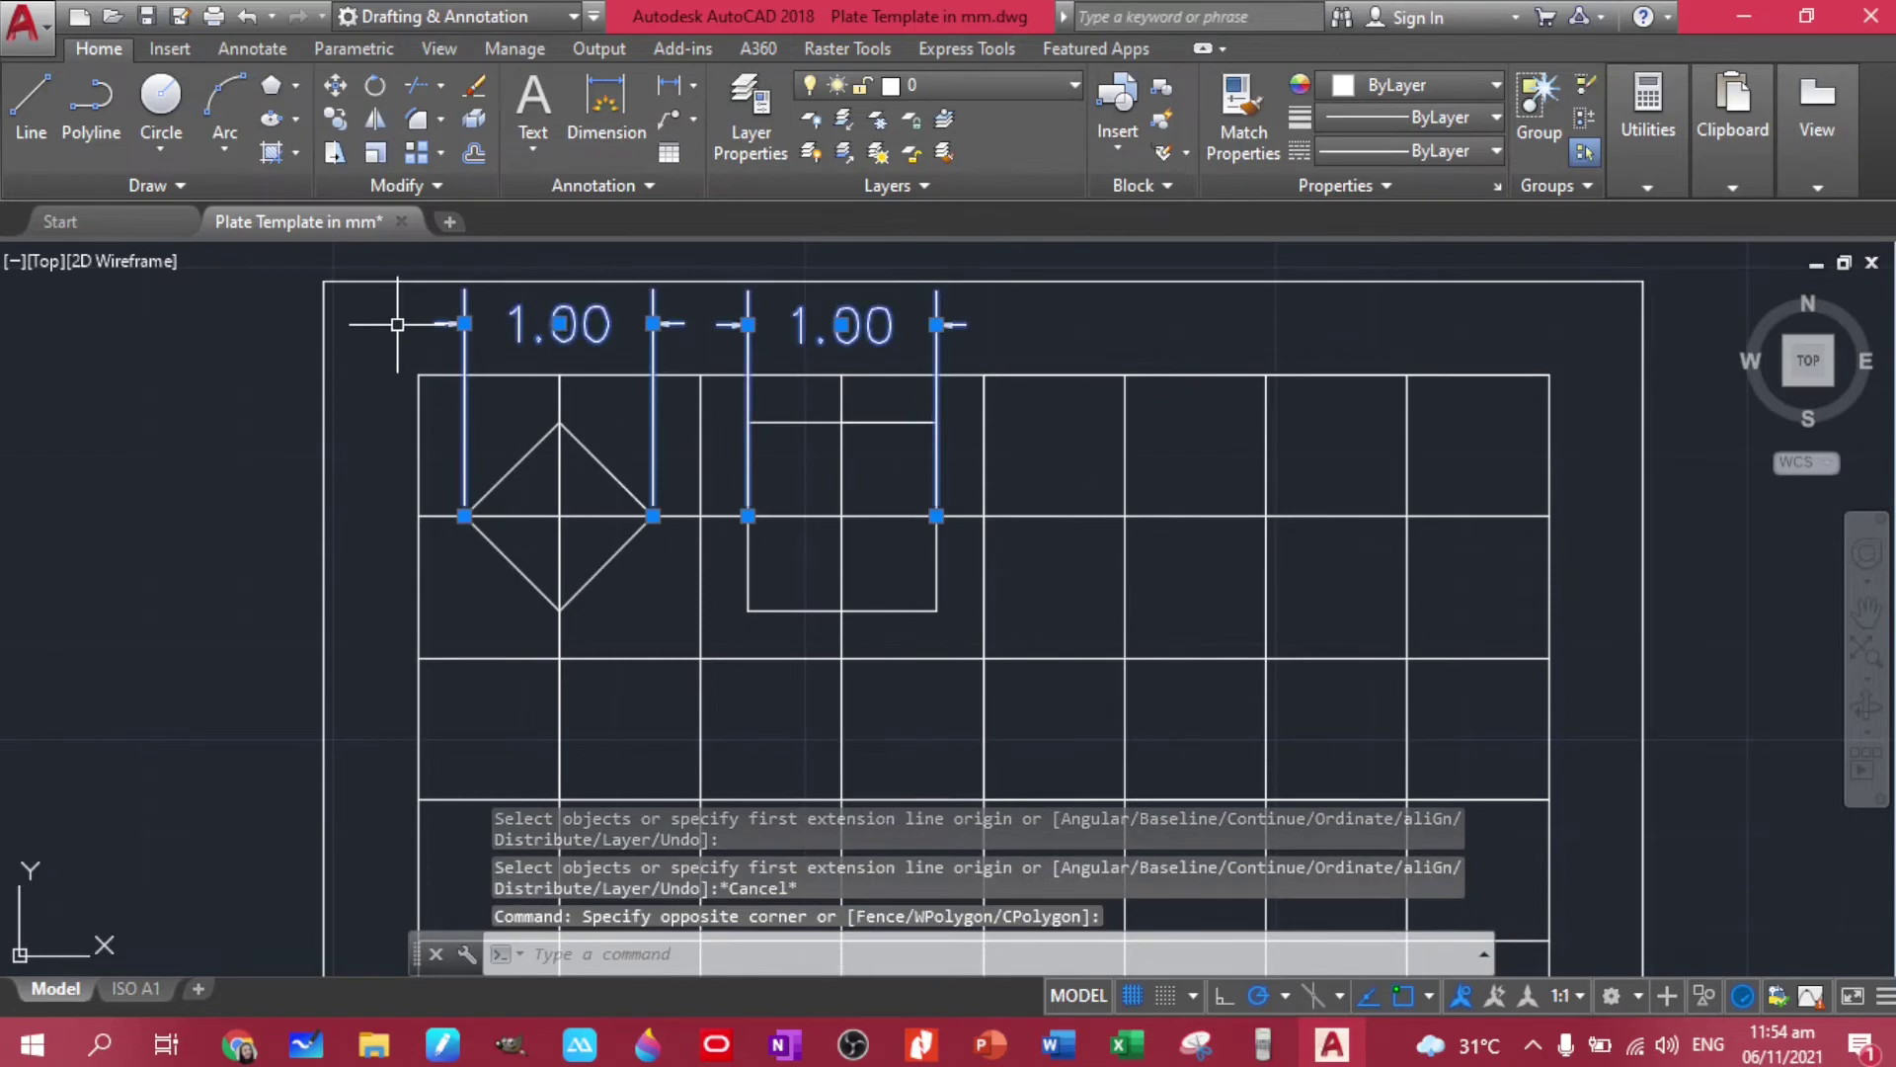
pyautogui.press('Delete')
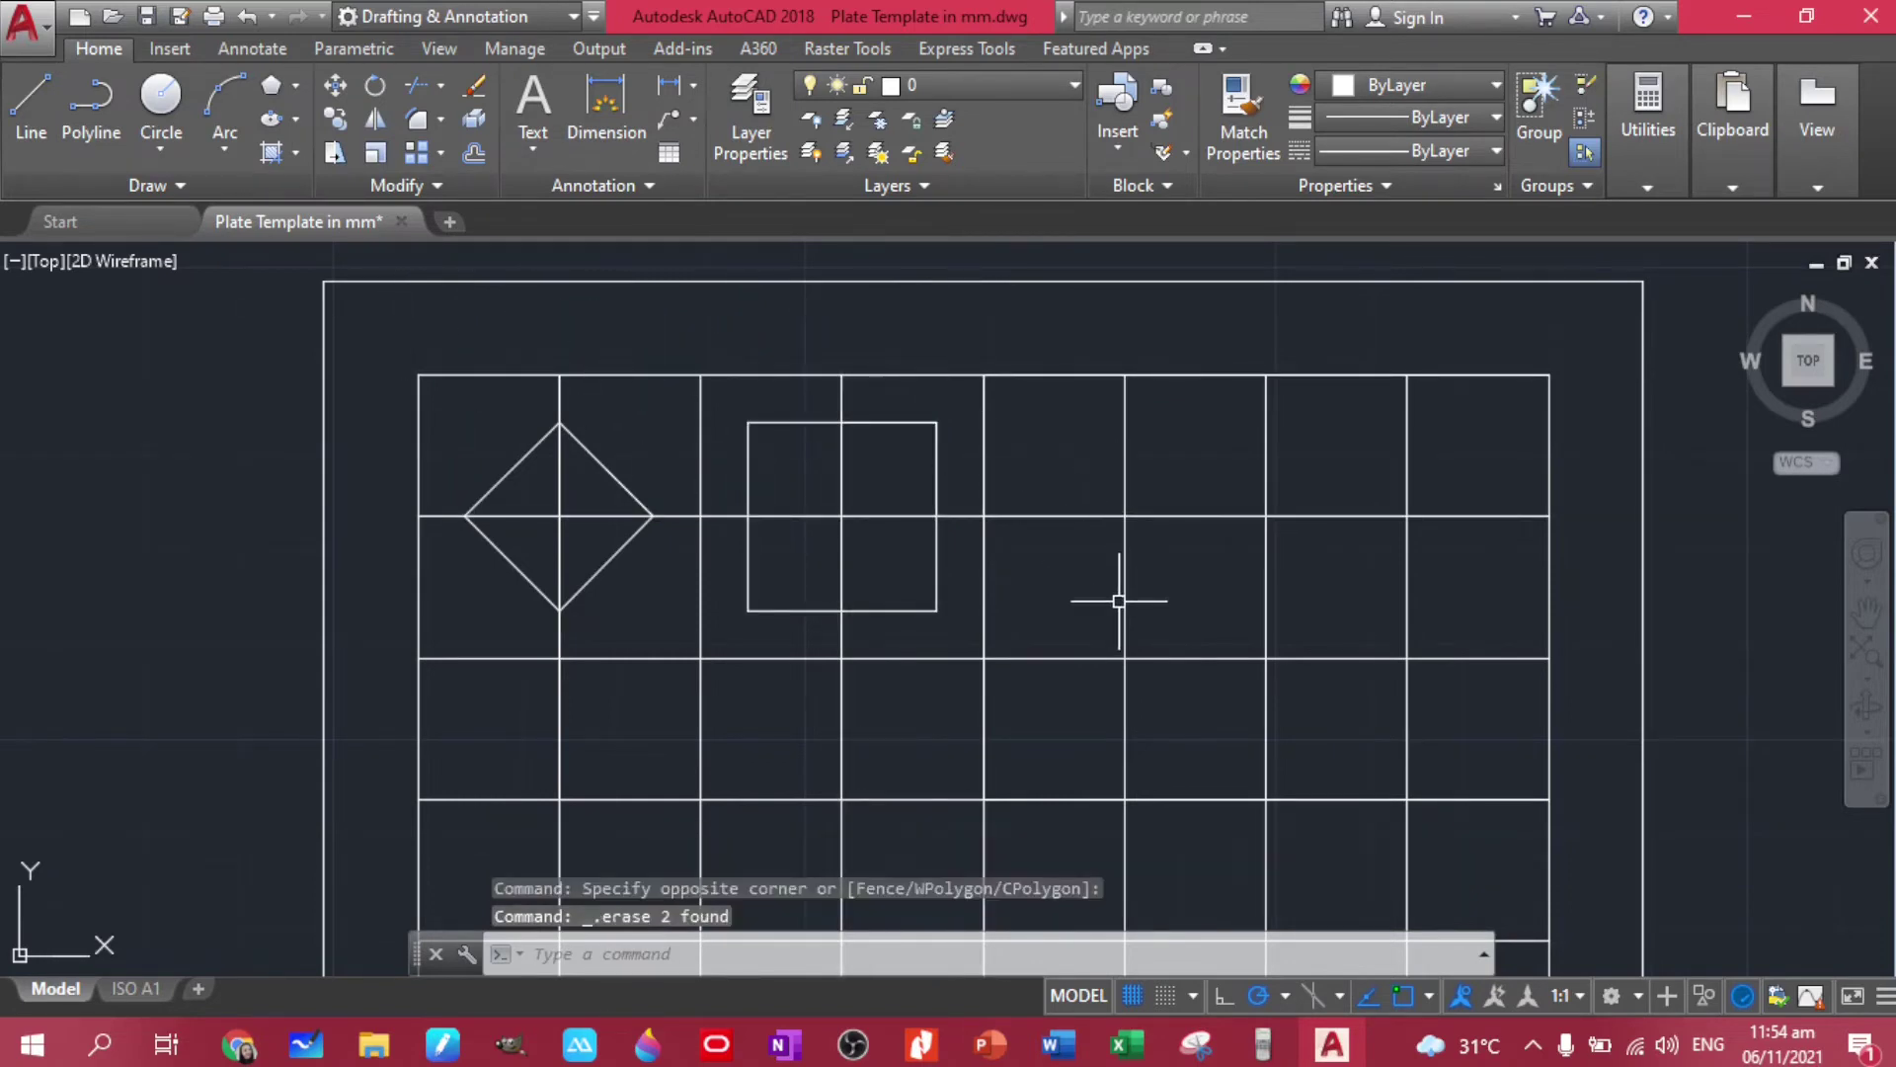
pyautogui.scroll(1, 1119, 600)
pyautogui.scroll(-3, 1105, 535)
pyautogui.moveTo(1206, 584); pyautogui.dragTo(1097, 550, button='middle')
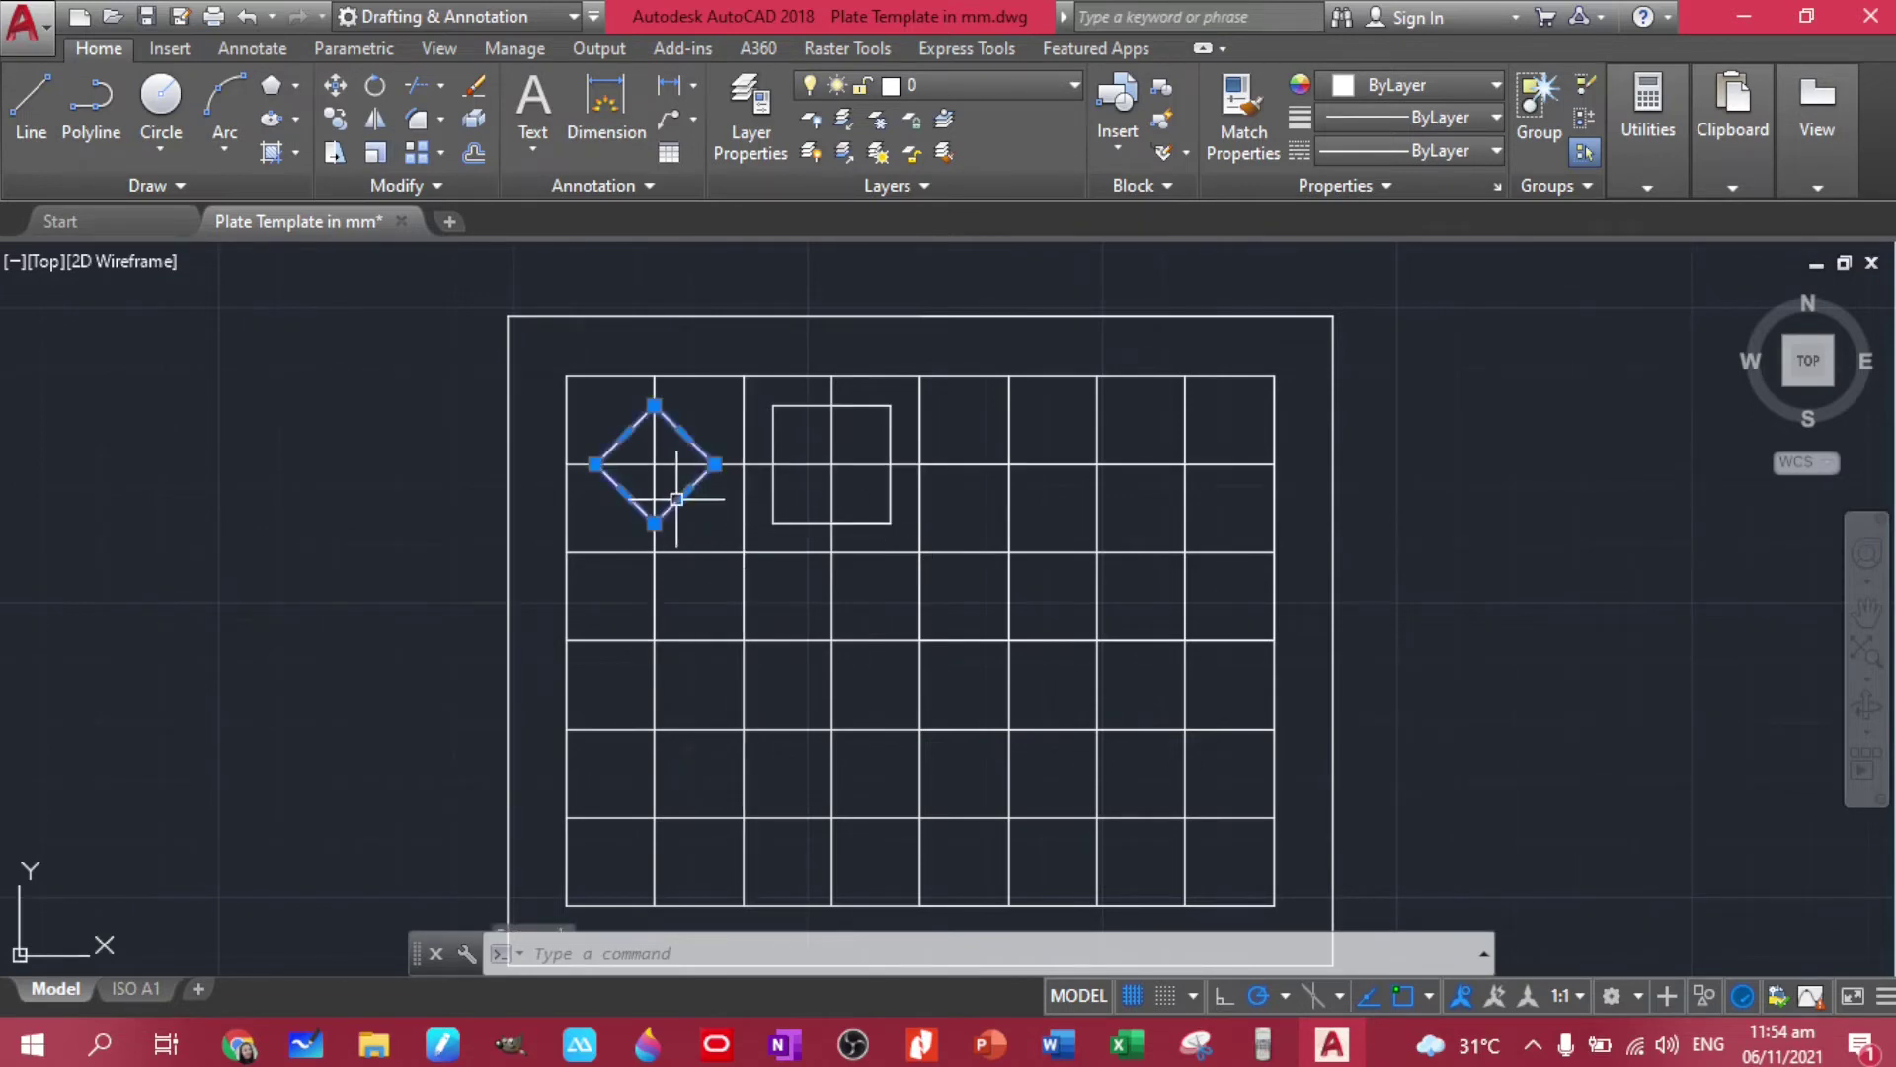
pyautogui.scroll(2, 690, 516)
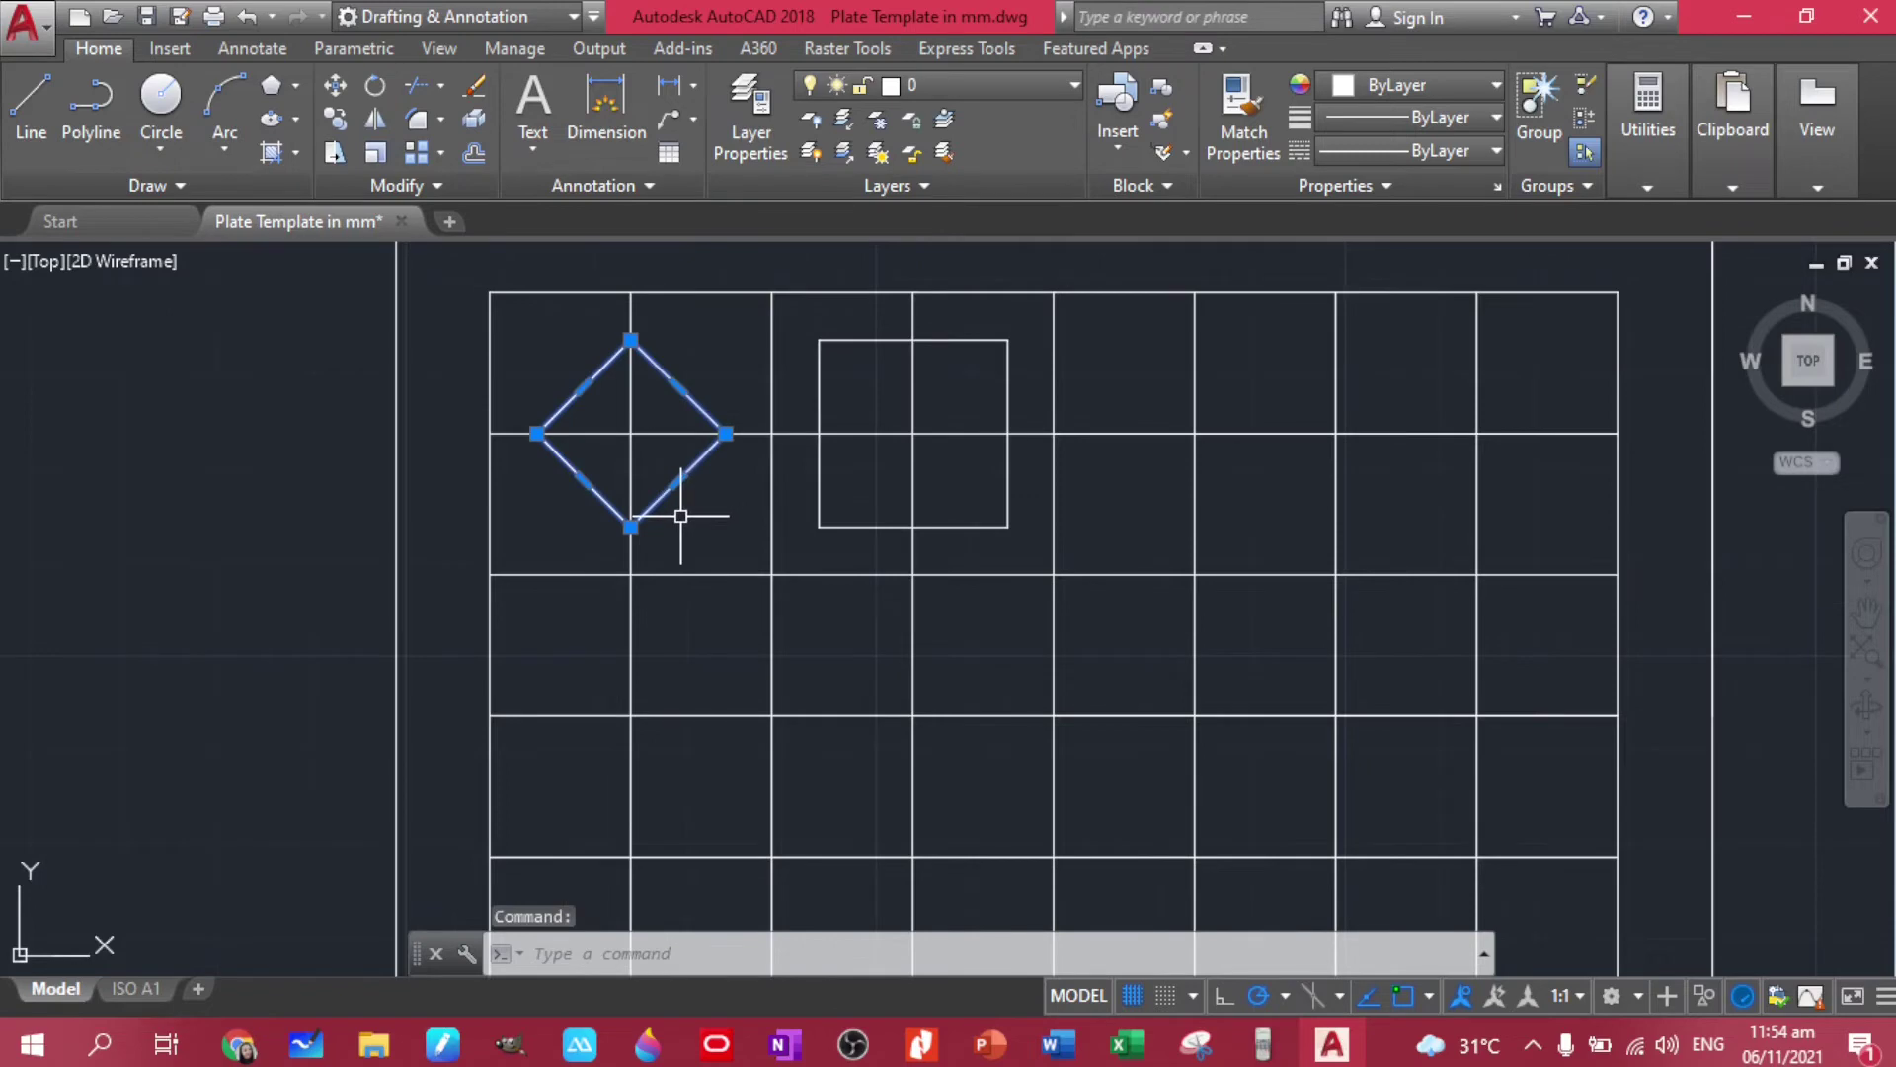
pyautogui.write('cp')
# Copy the diamond from its centre to five alternating intersections across the top three rows
pyautogui.press('Return')
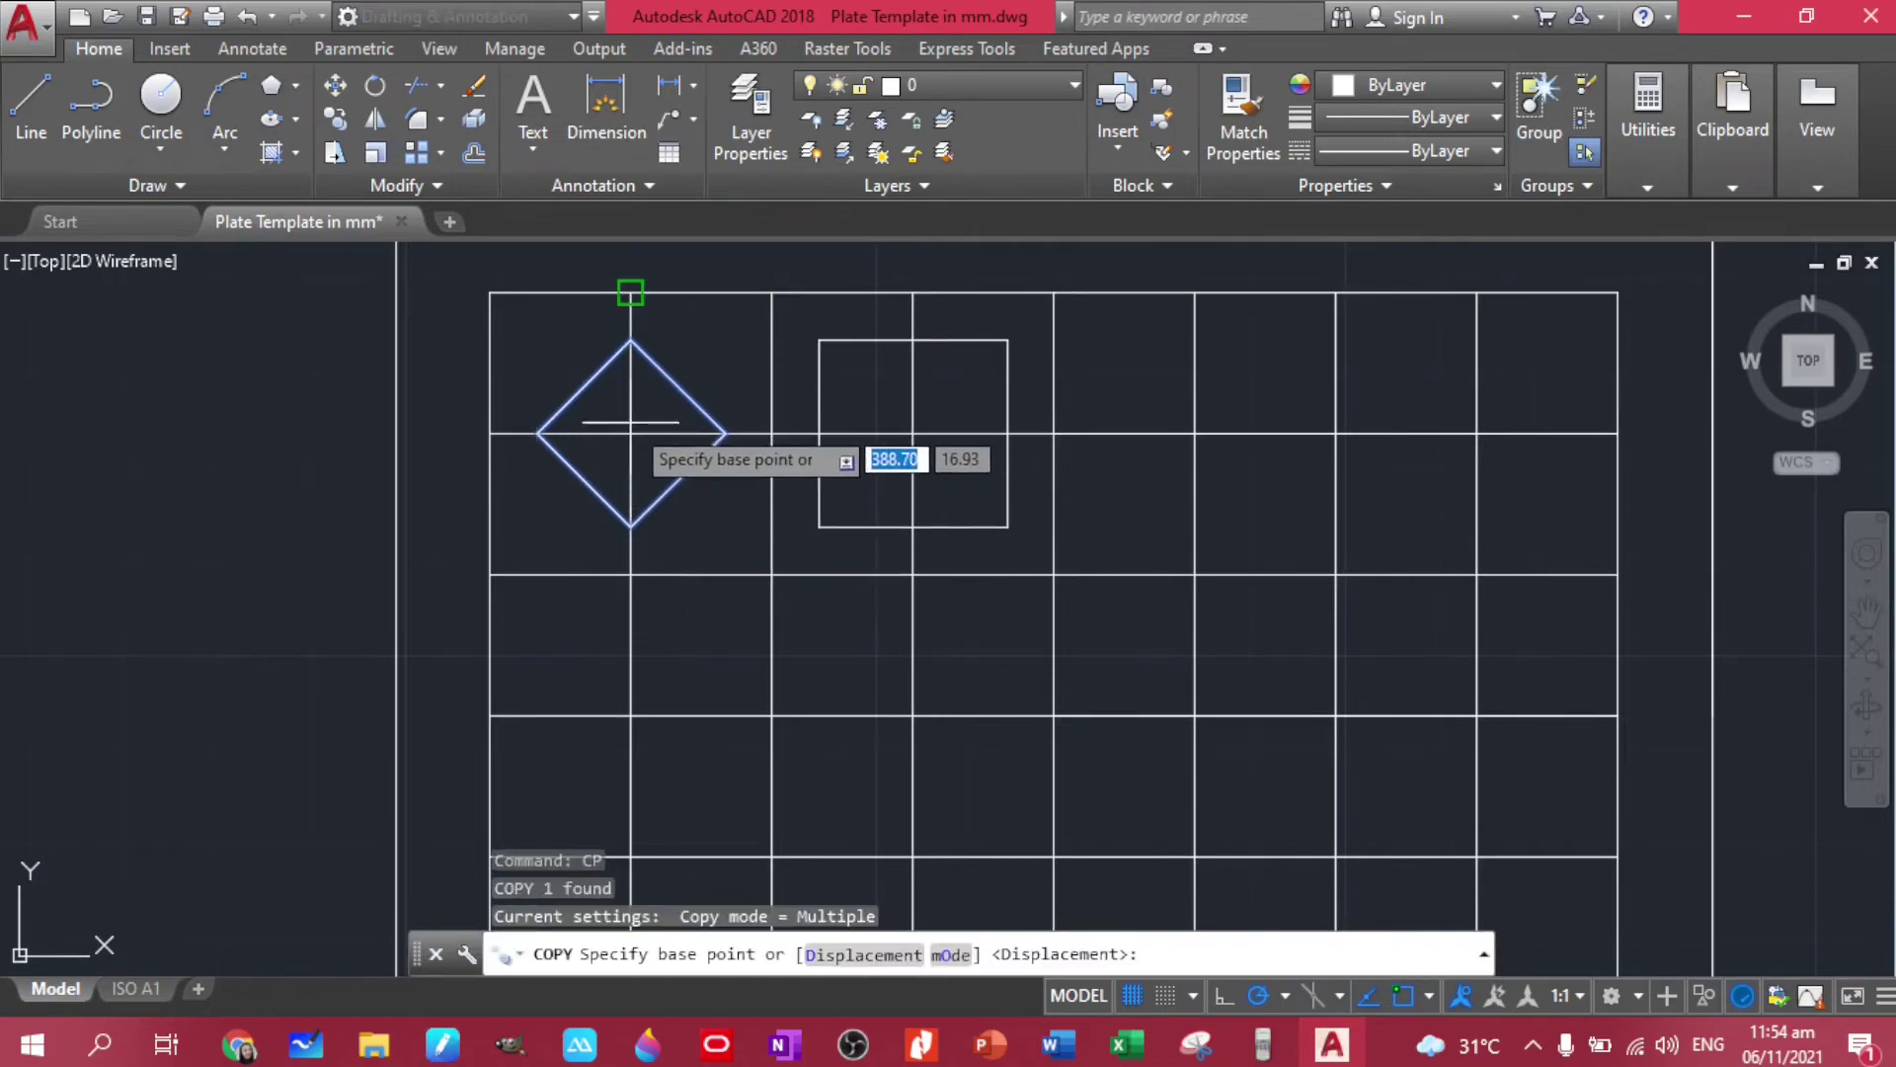
pyautogui.click(631, 434)
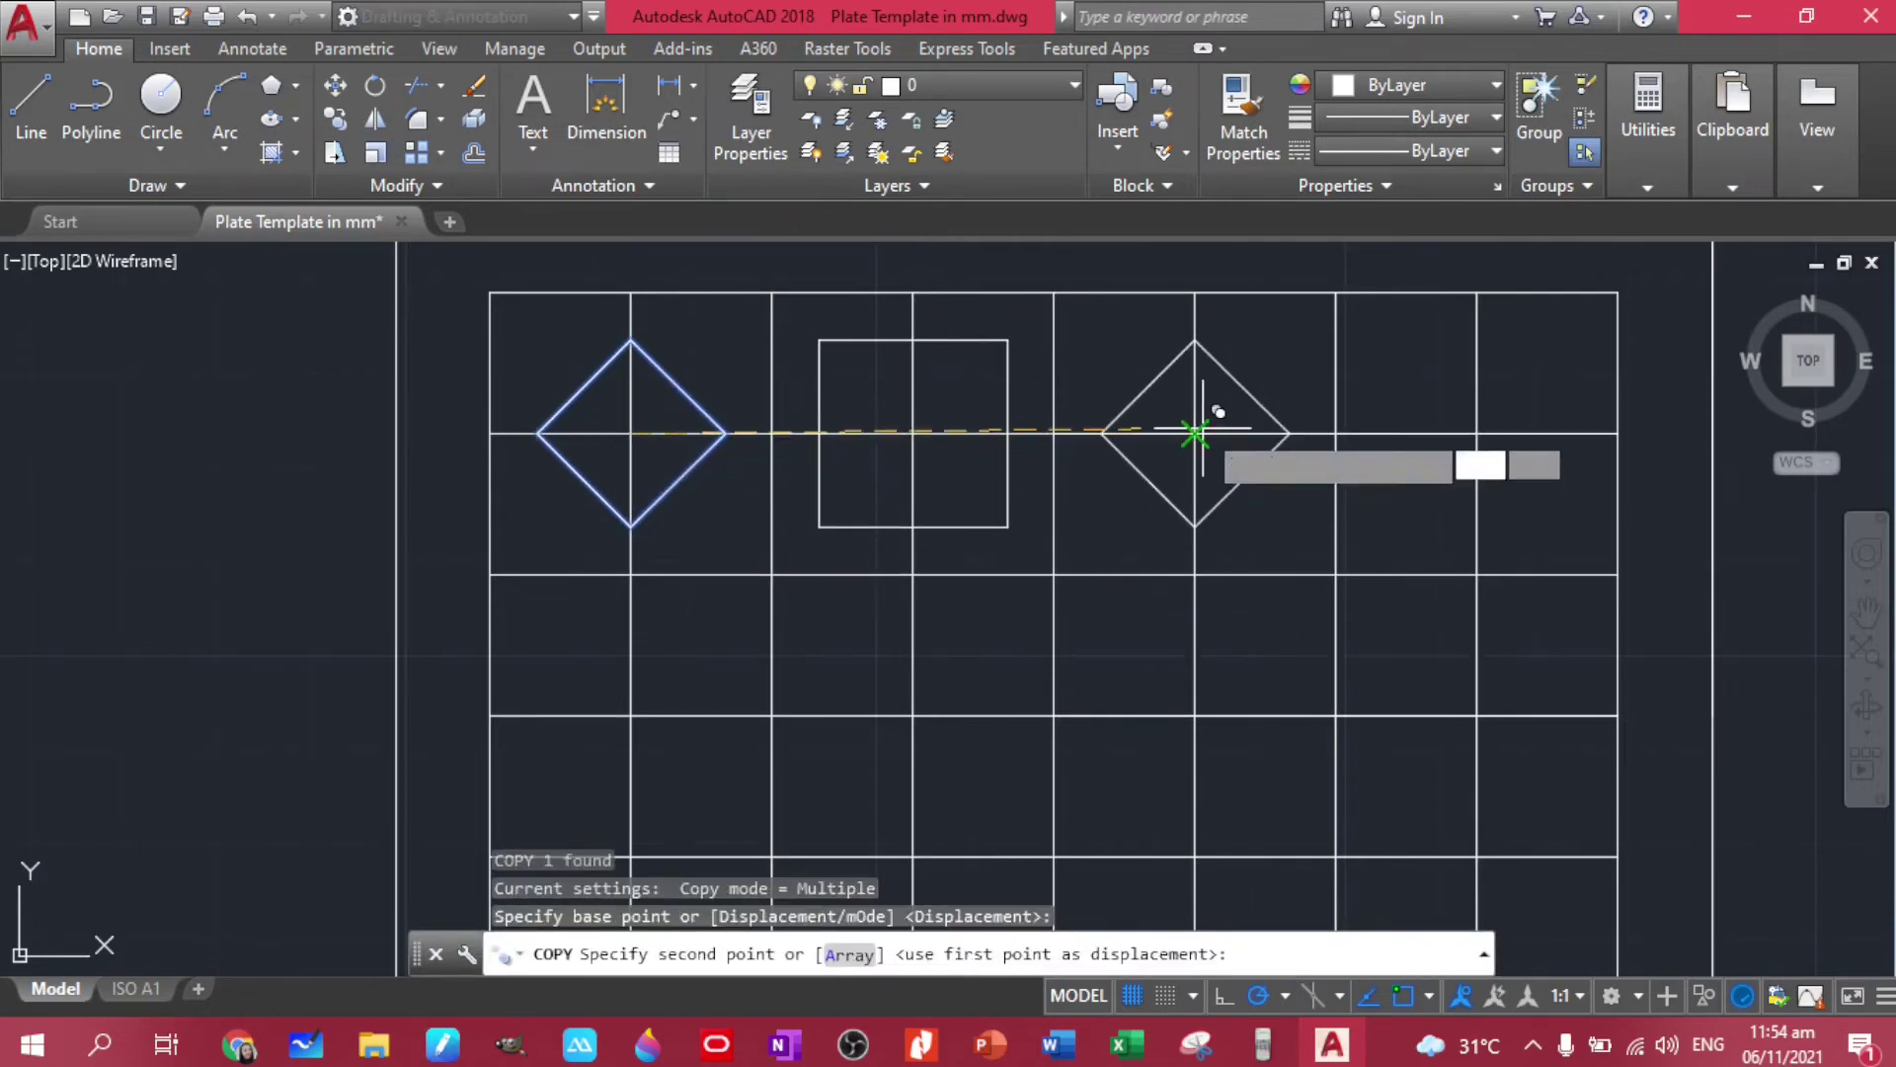
pyautogui.click(1195, 435)
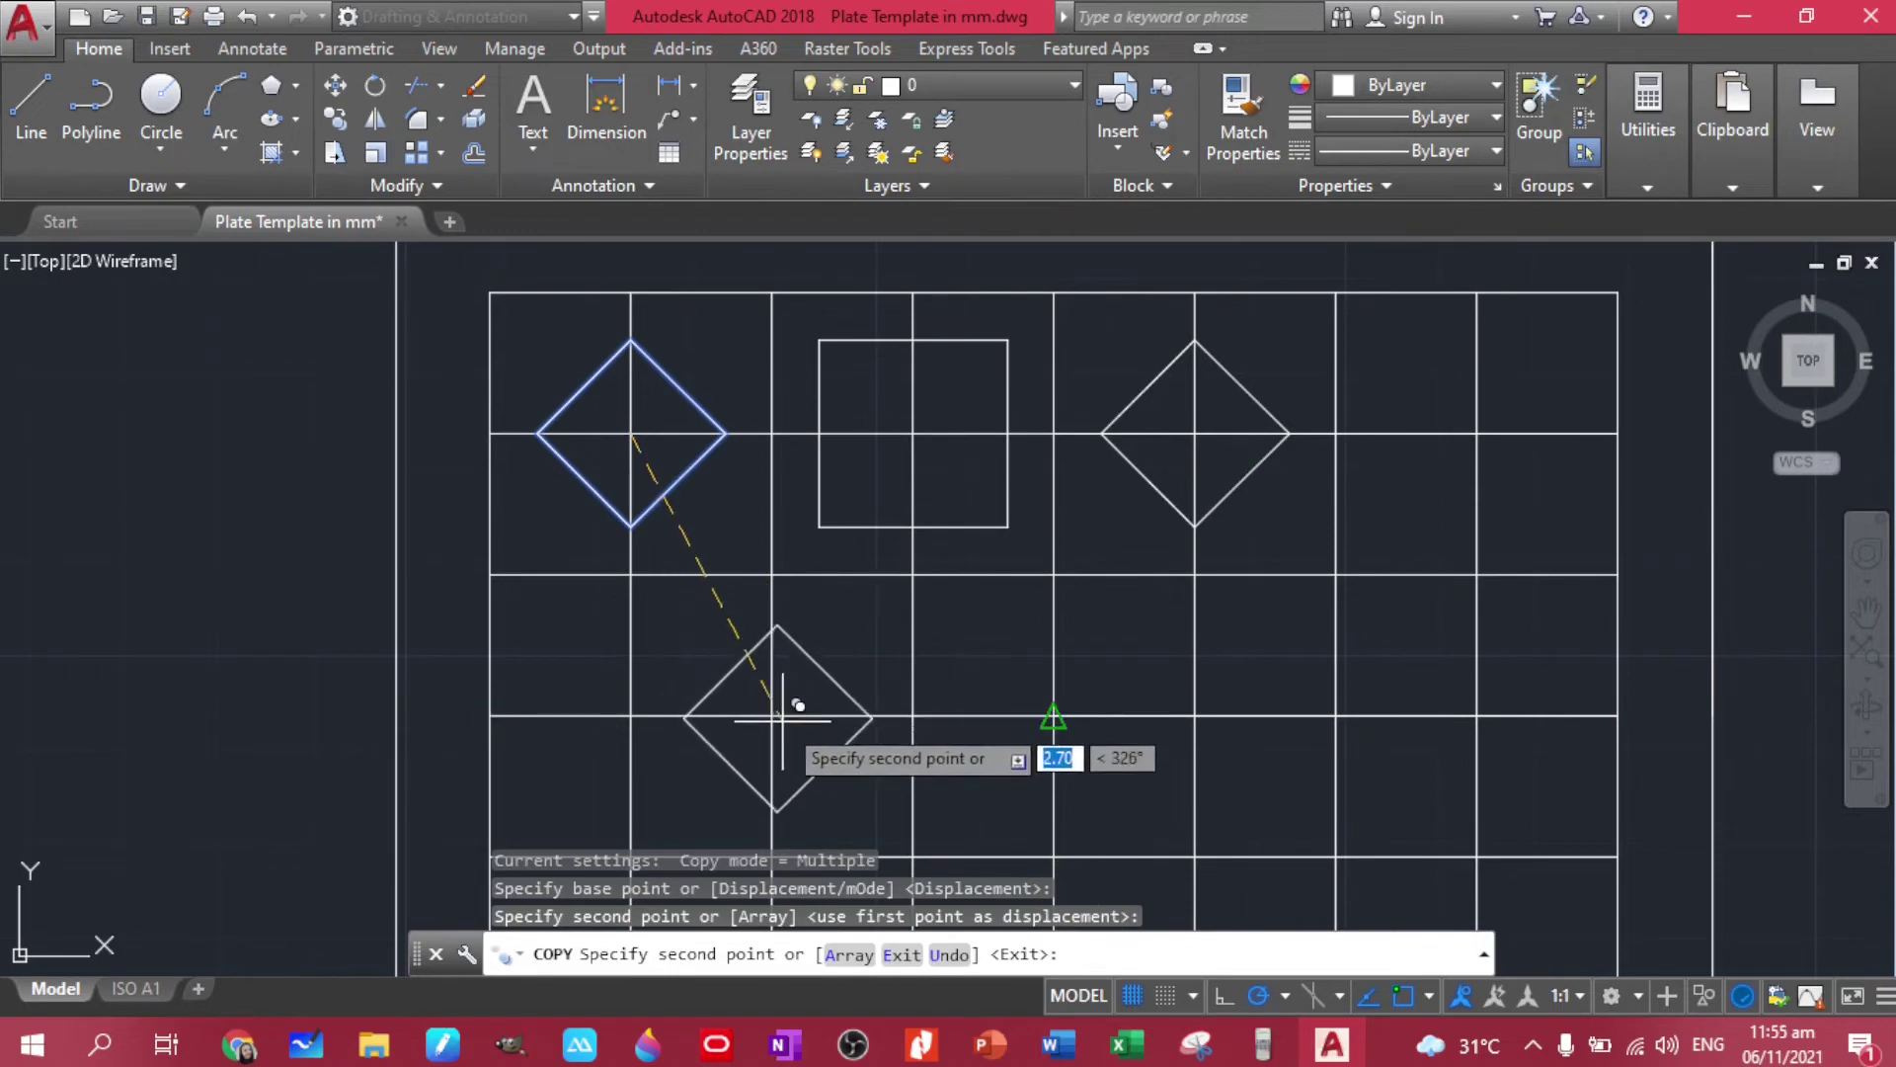
pyautogui.moveTo(868, 722); pyautogui.dragTo(893, 588, button='middle')
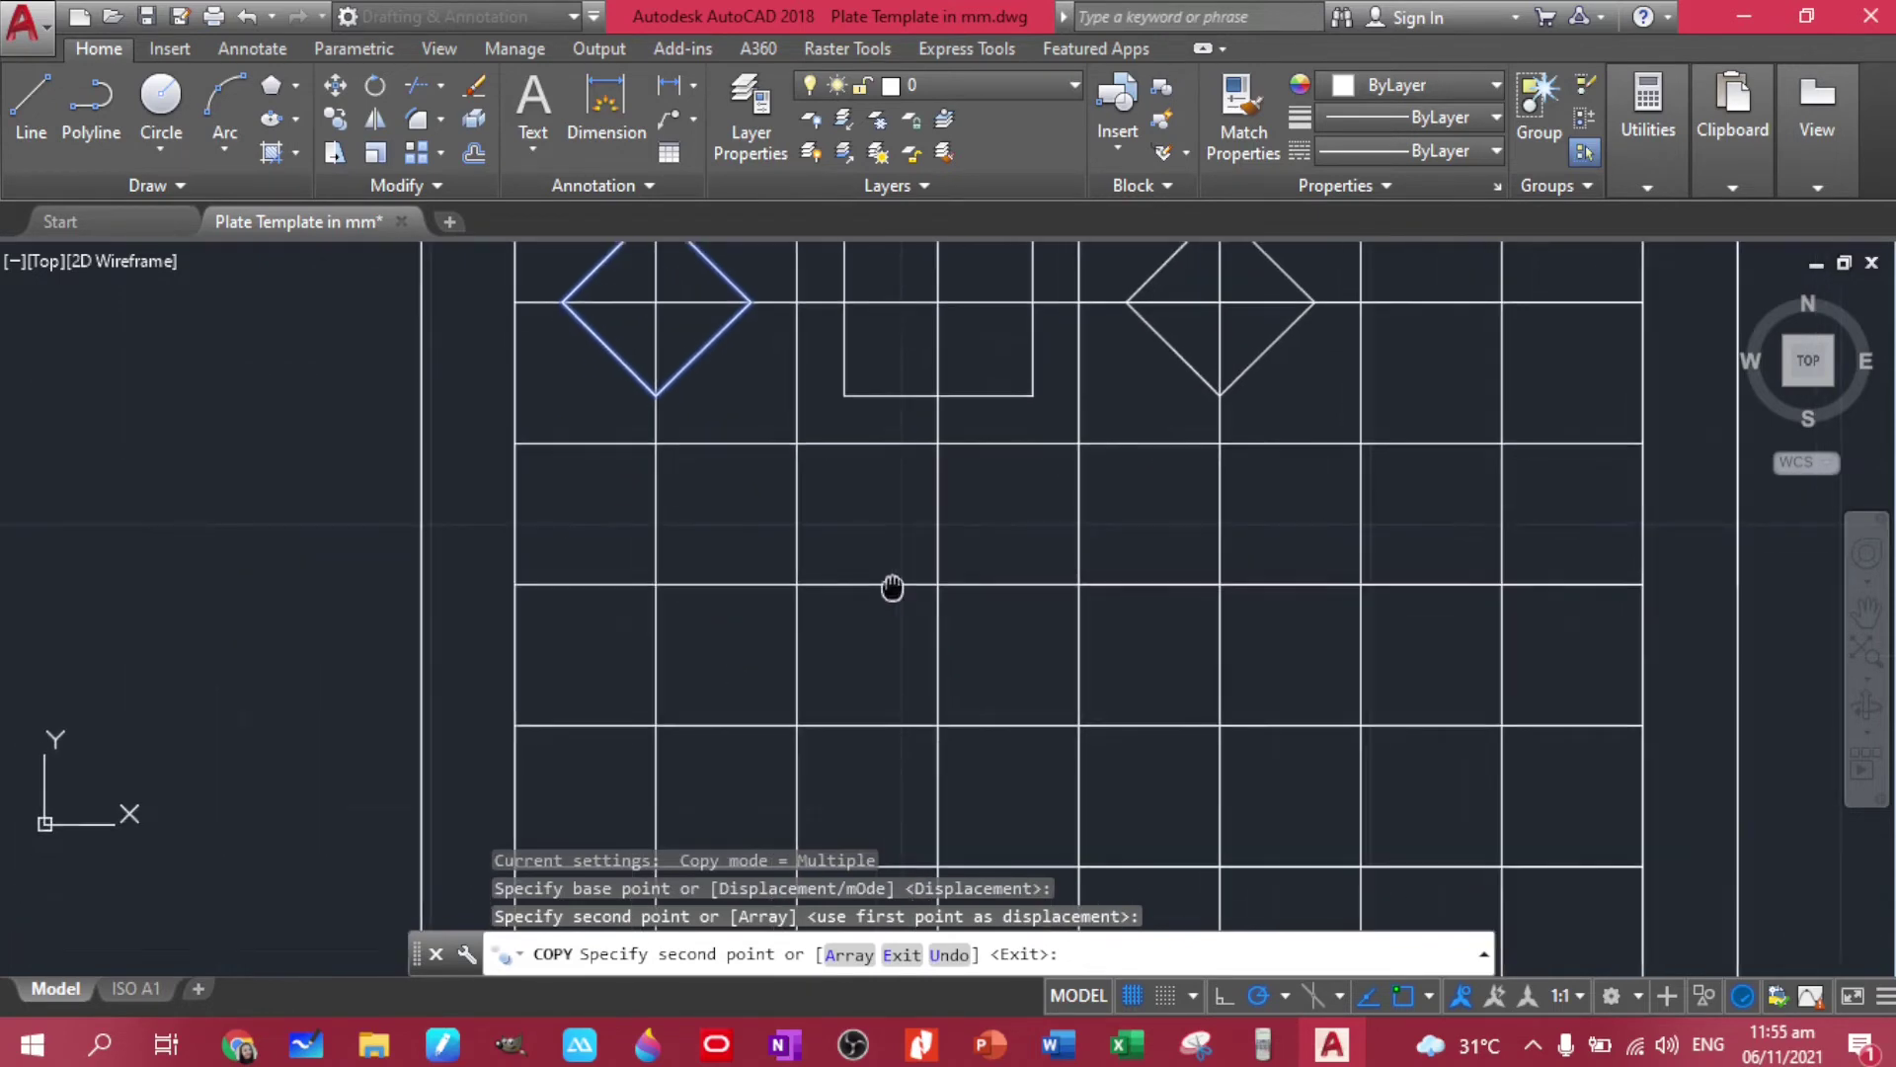
pyautogui.click(949, 573)
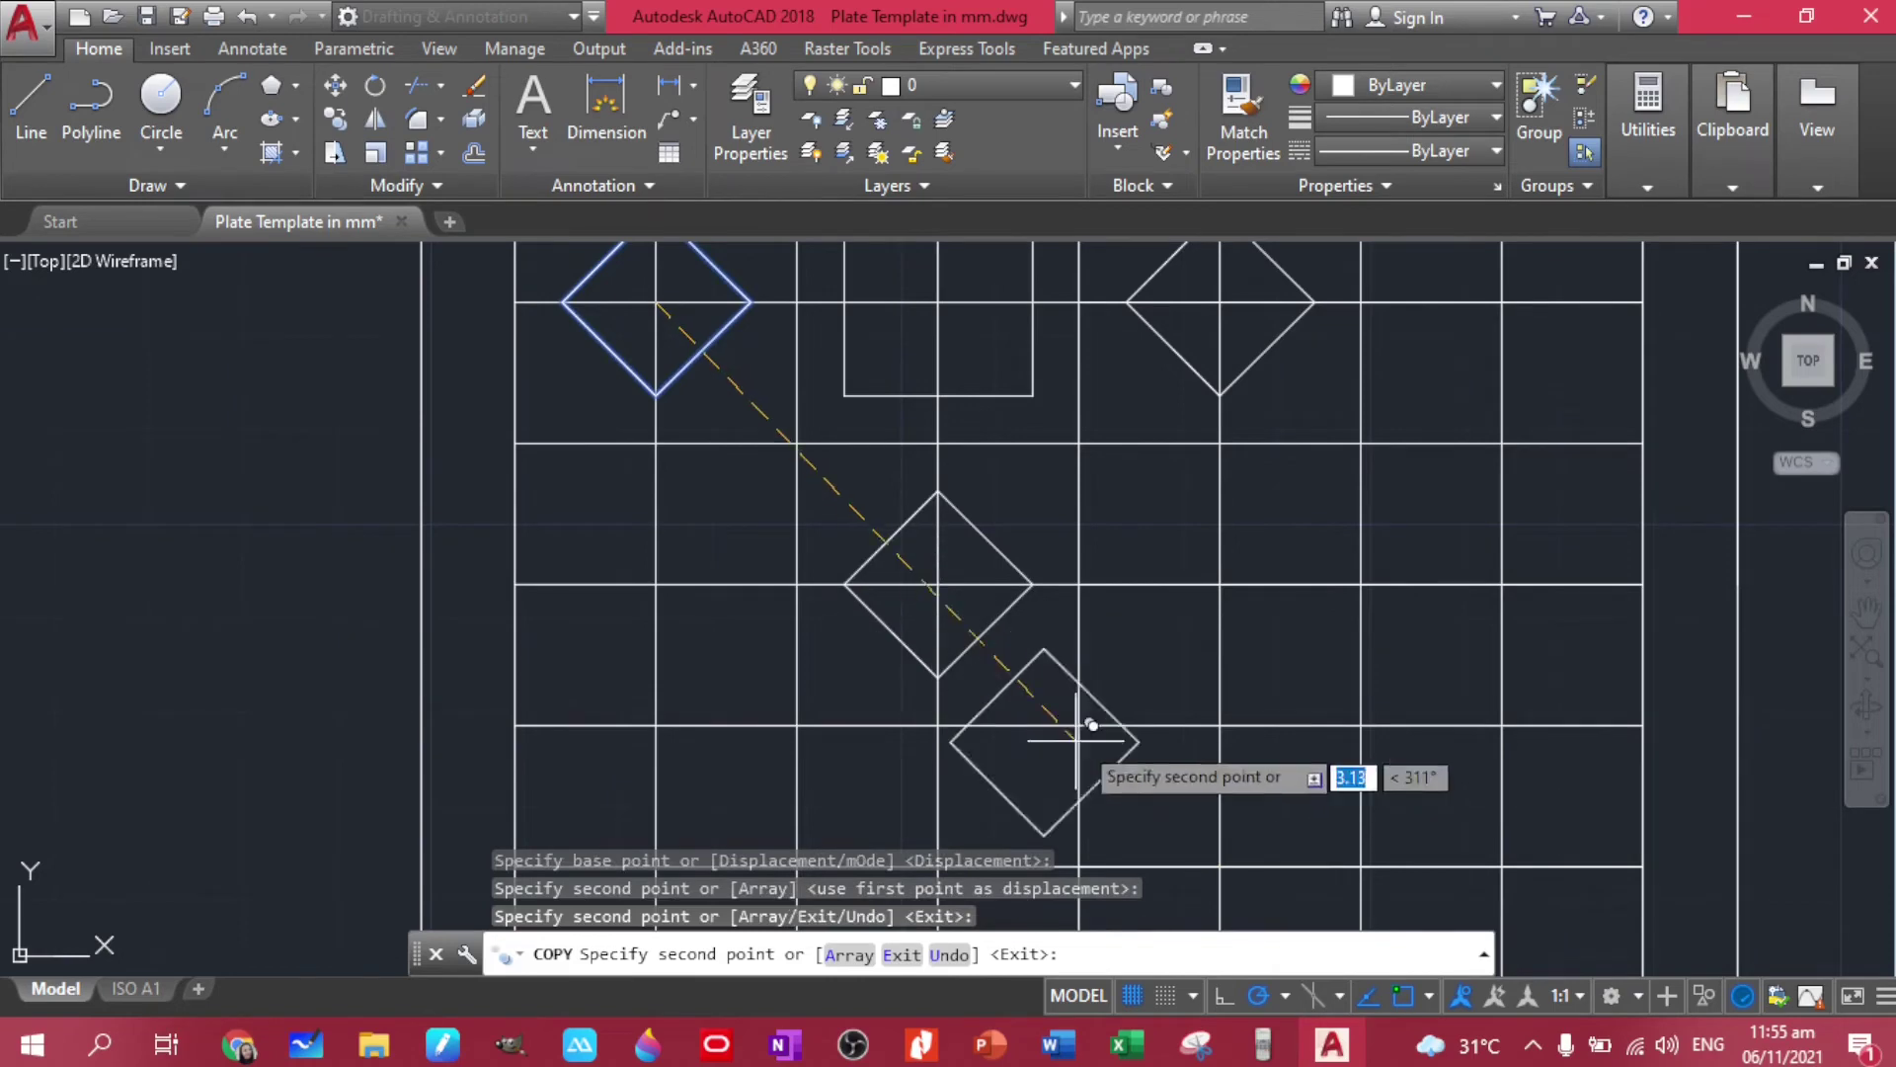
pyautogui.click(1502, 584)
pyautogui.moveTo(1228, 593); pyautogui.dragTo(1321, 347, button='middle')
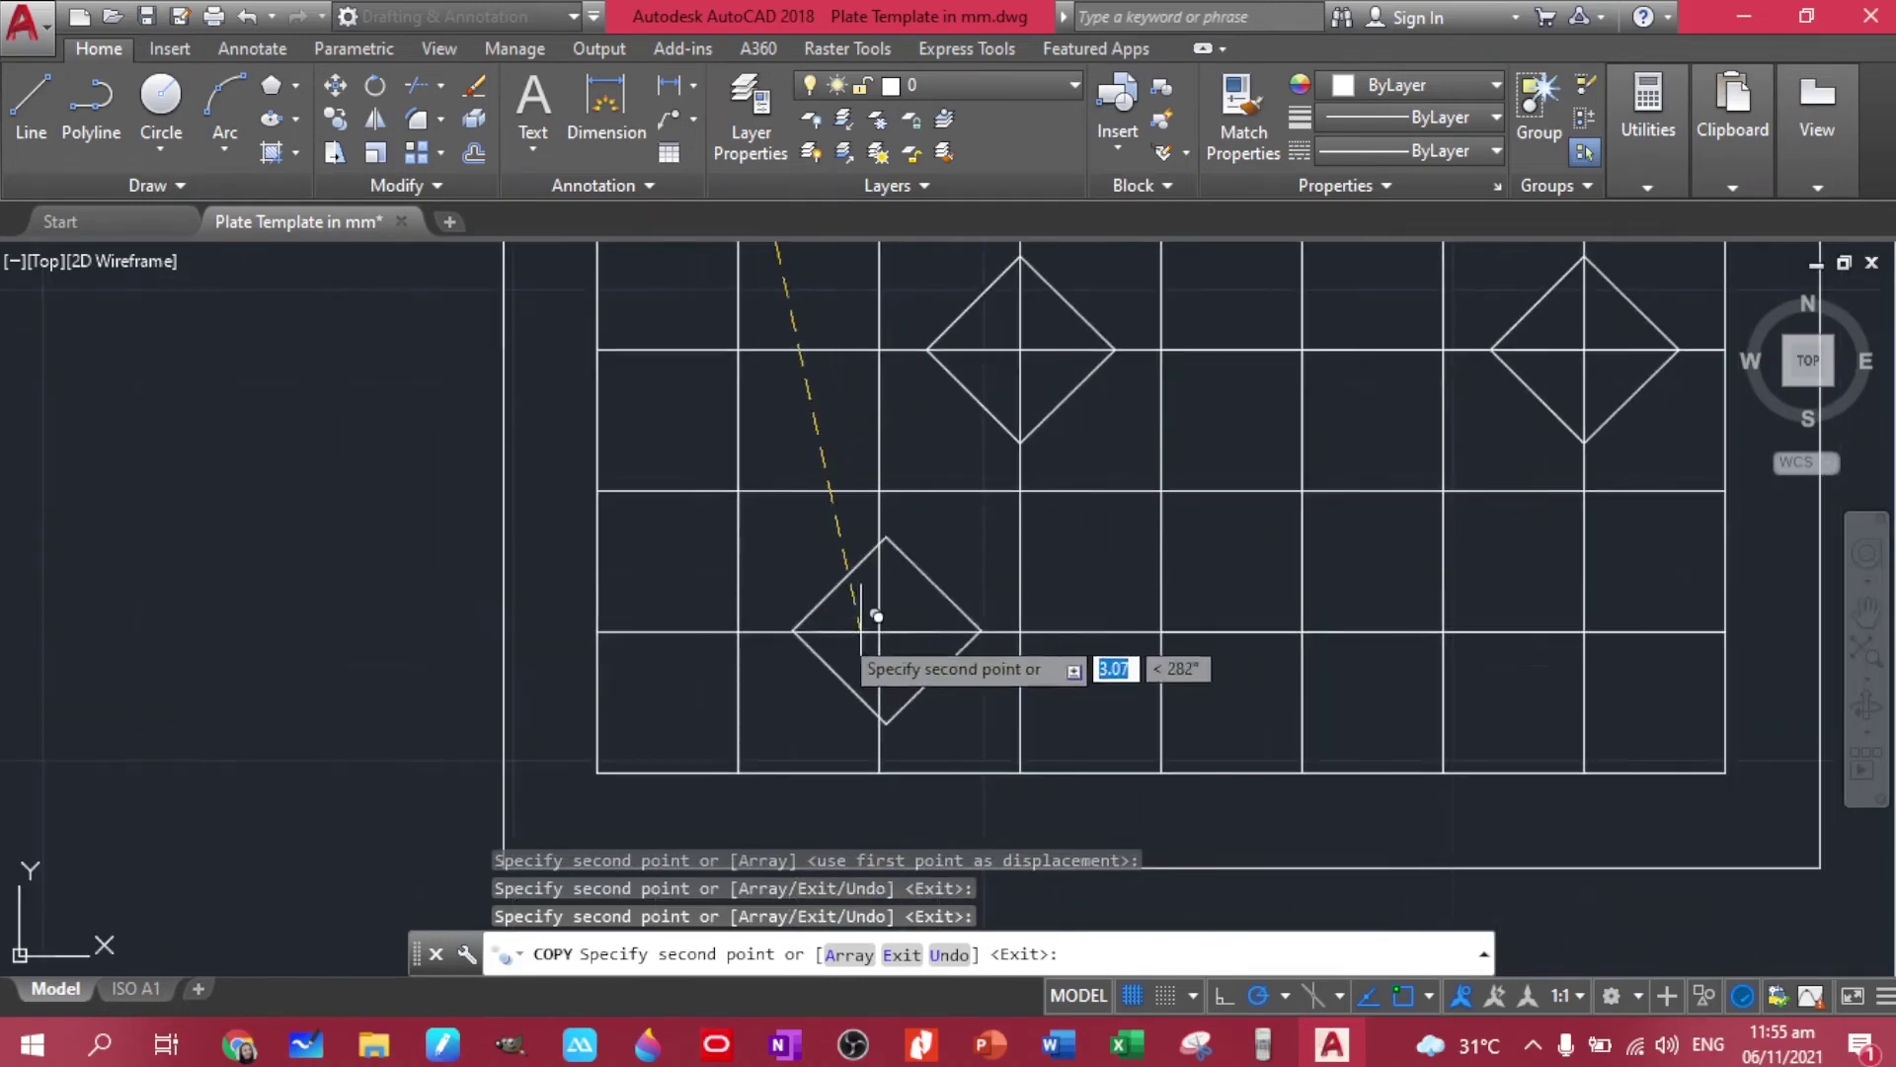
pyautogui.click(738, 631)
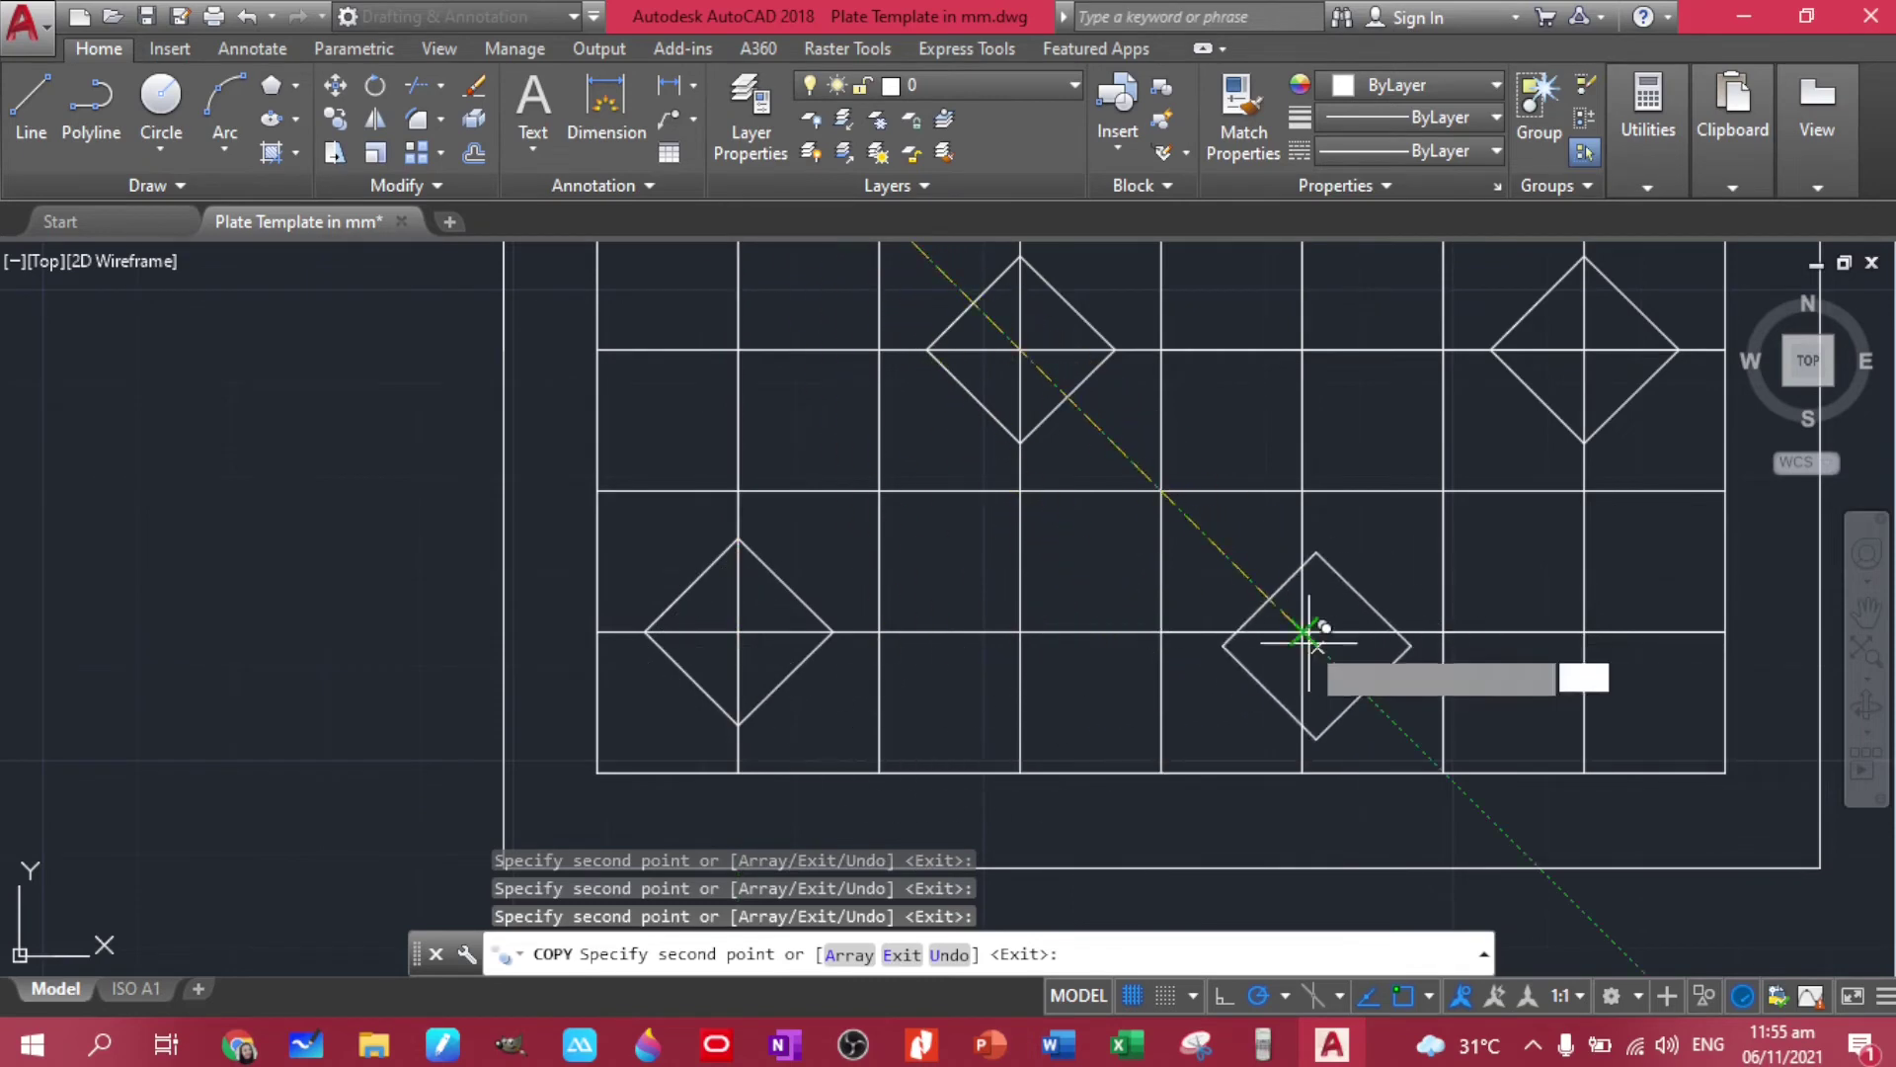
pyautogui.click(1303, 633)
pyautogui.scroll(-3, 1303, 632)
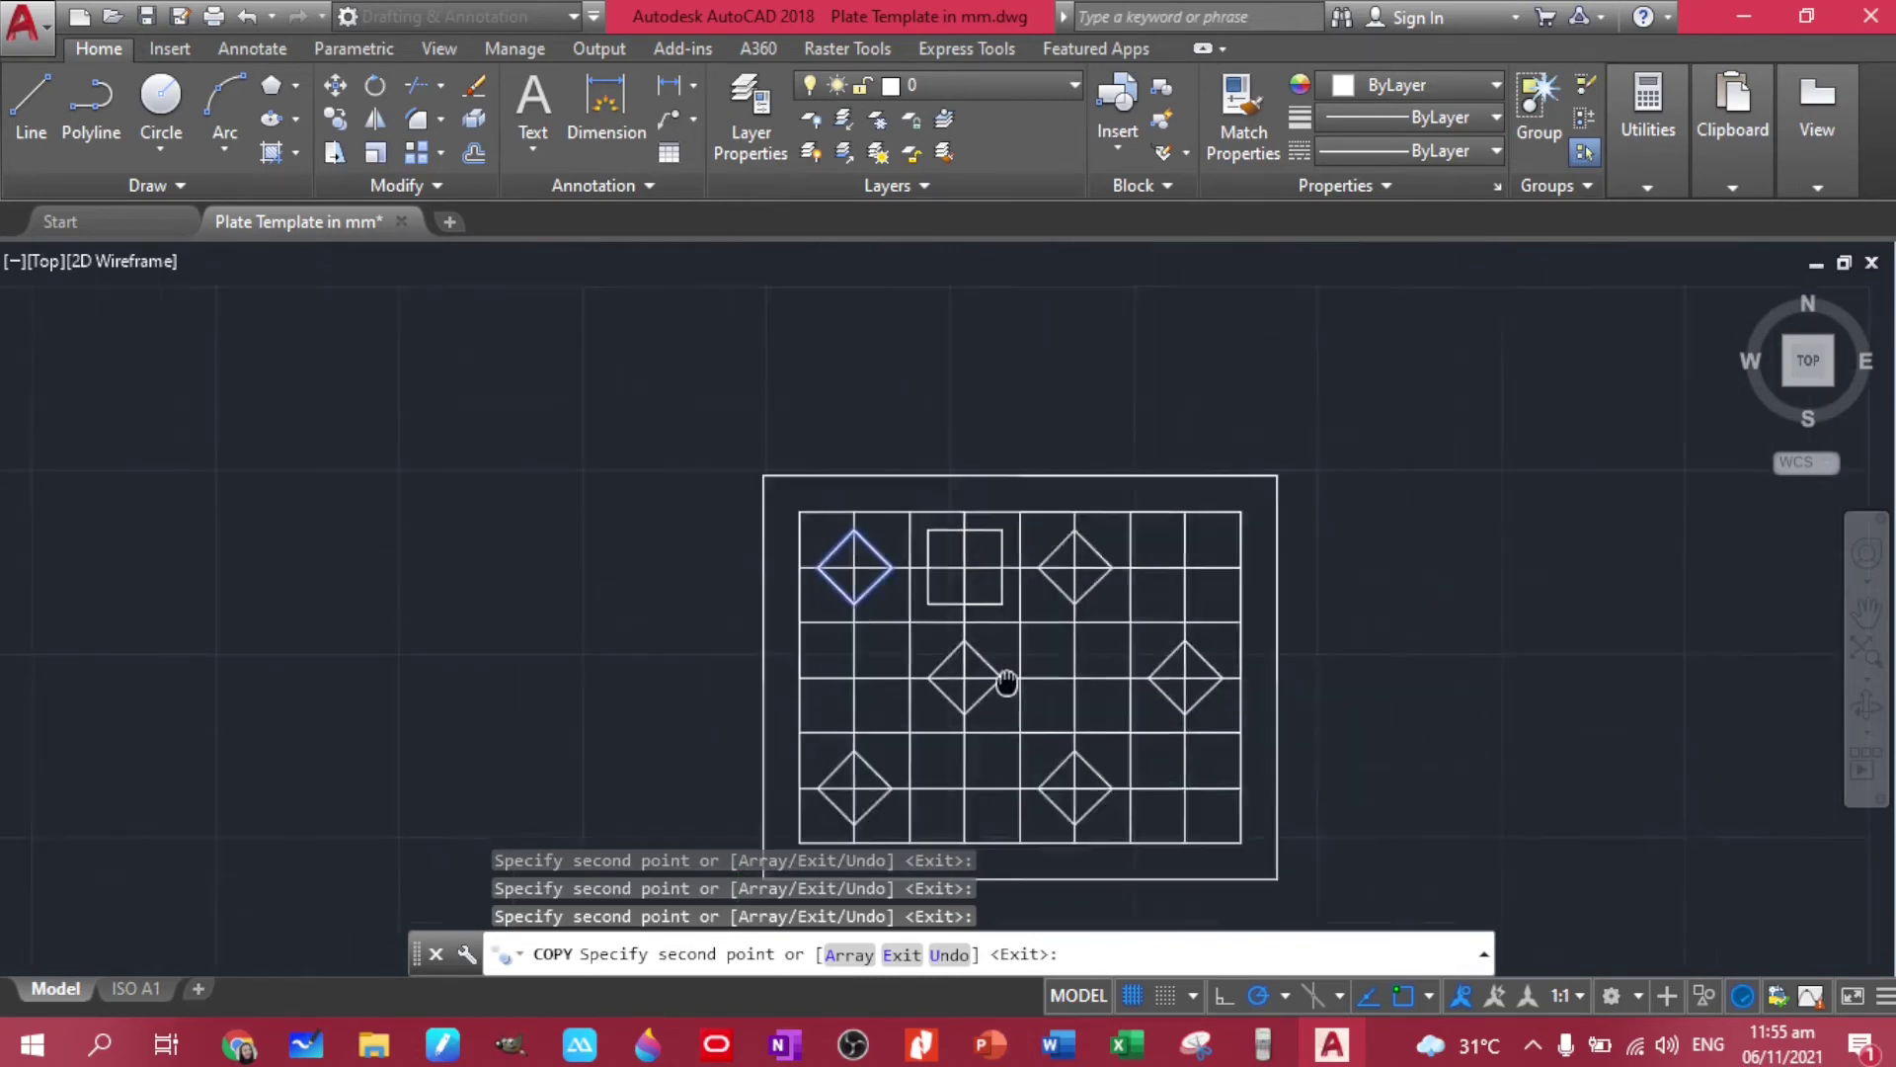
pyautogui.scroll(2, 889, 696)
pyautogui.press('Escape')
pyautogui.scroll(2, 811, 680)
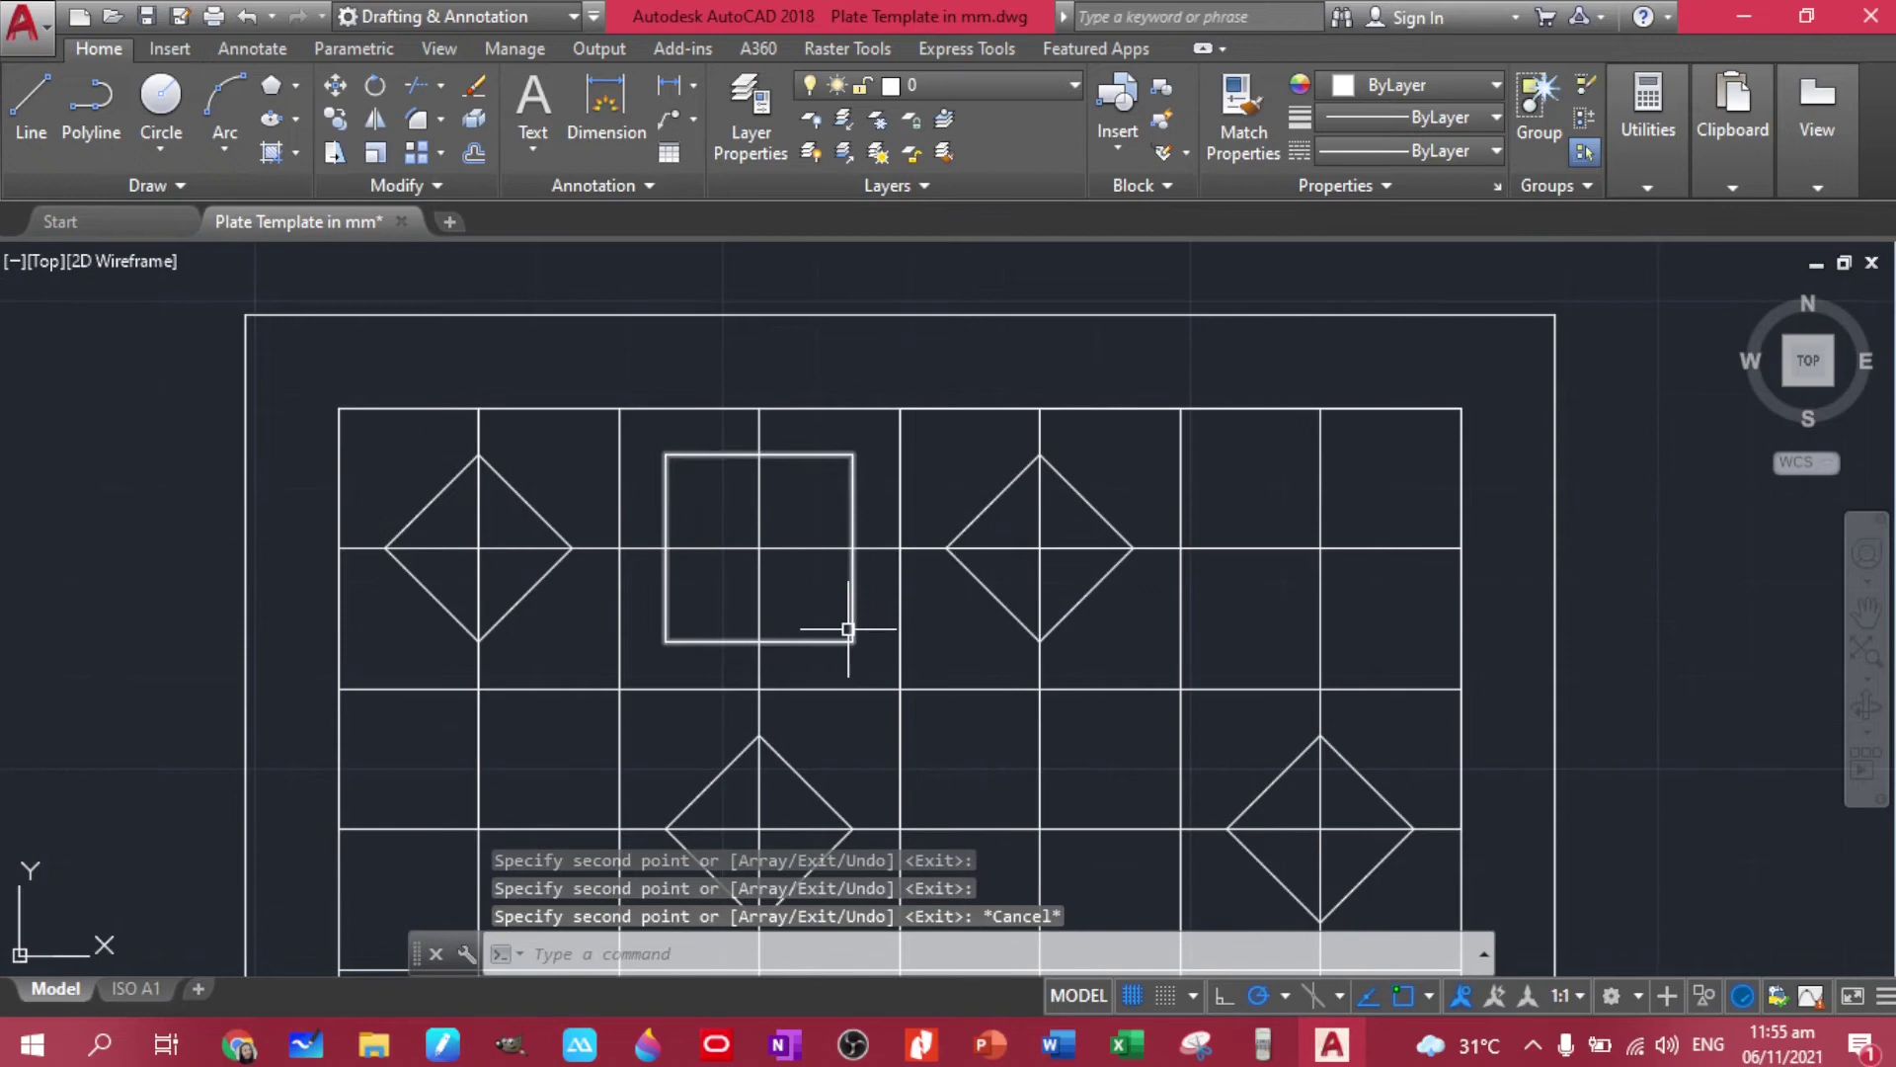
# Copy the square into four more alternating cells across rows one to three, using its centre as the base point
pyautogui.click(847, 630)
pyautogui.press('Return')
pyautogui.write('CP')
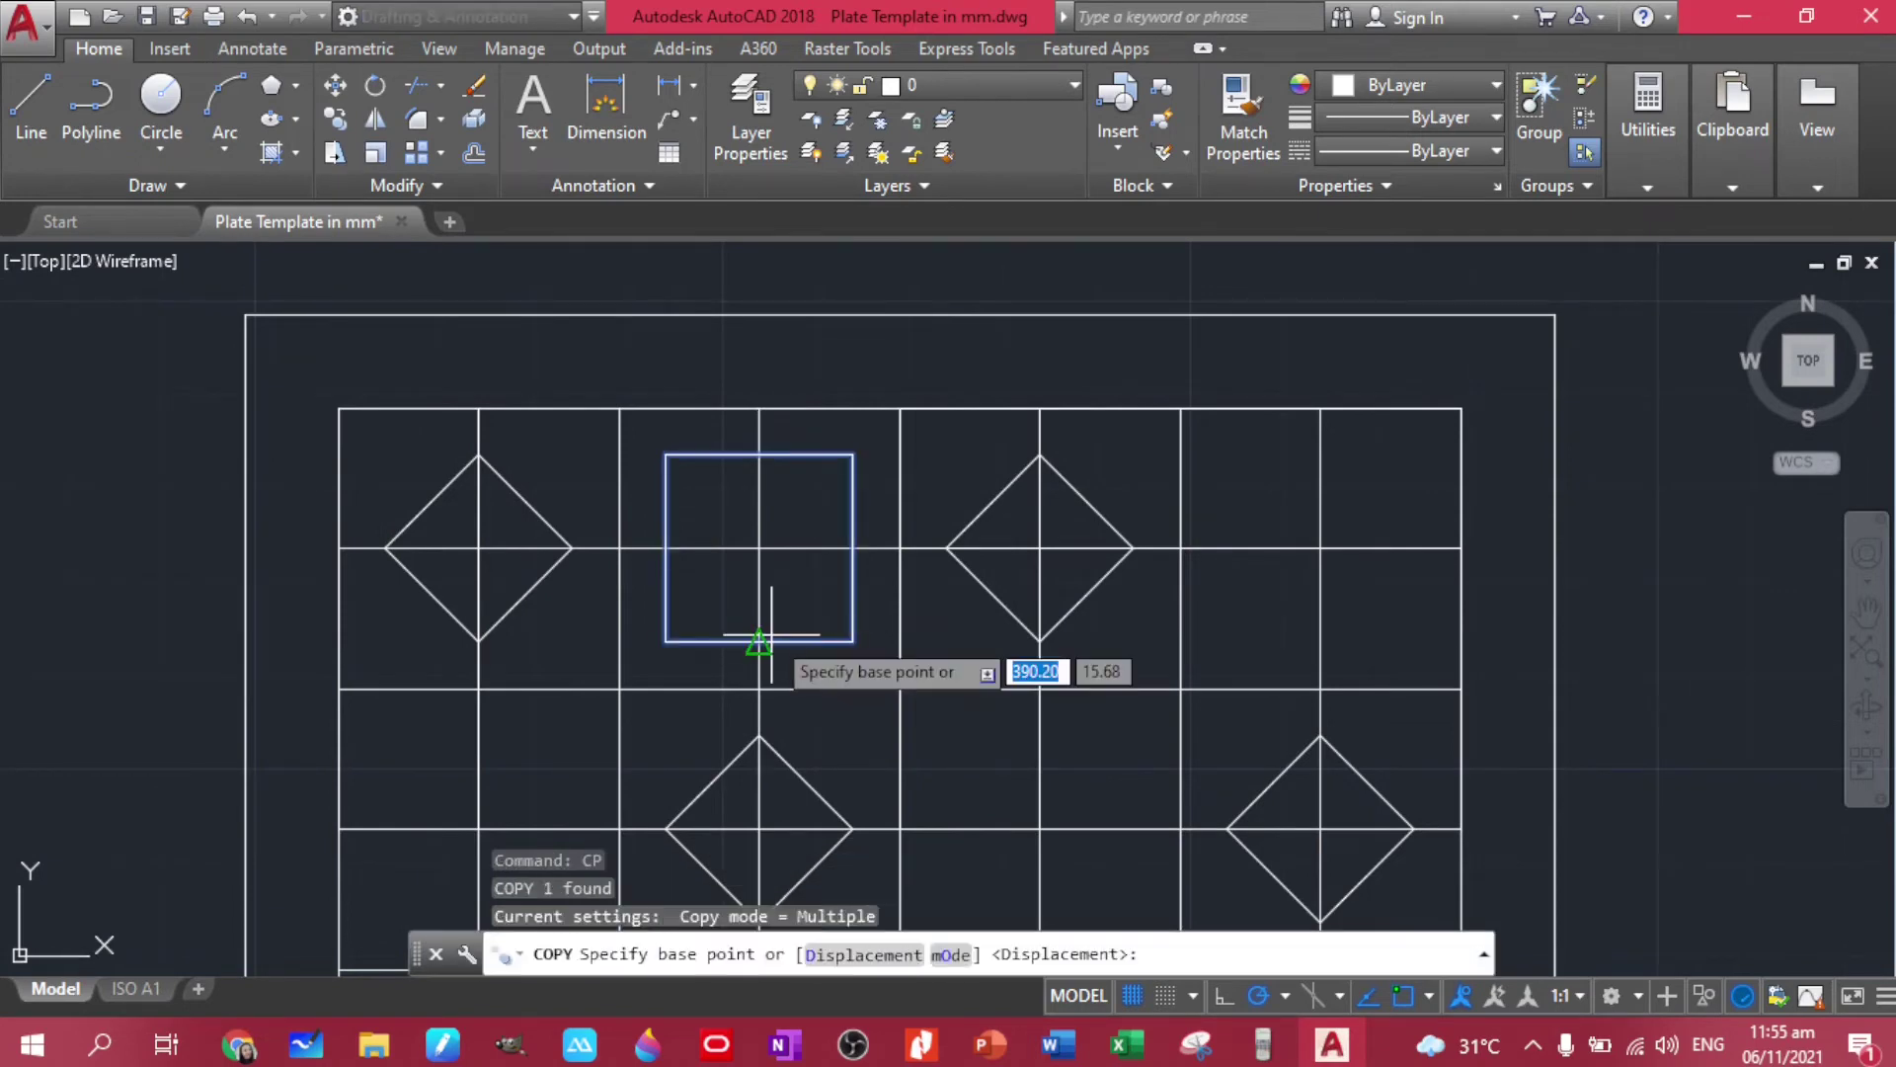
pyautogui.click(759, 548)
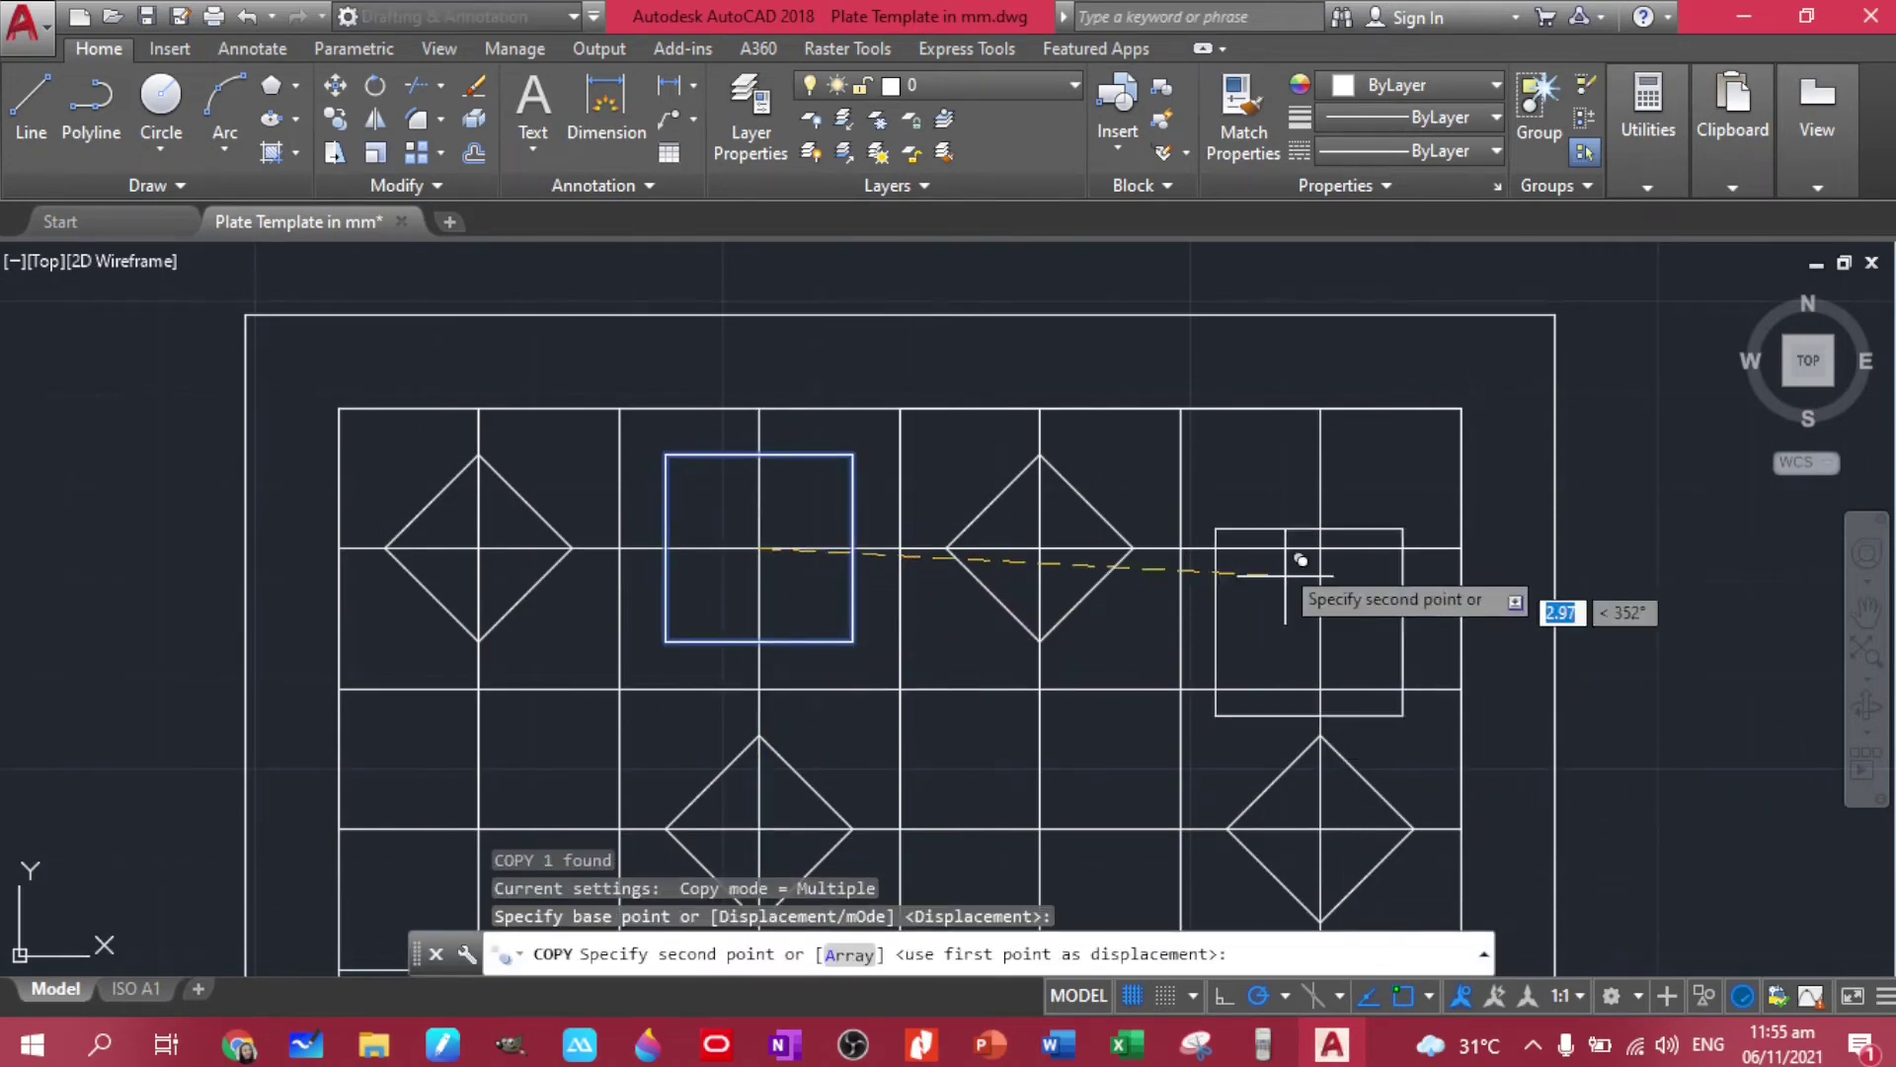
pyautogui.click(1324, 550)
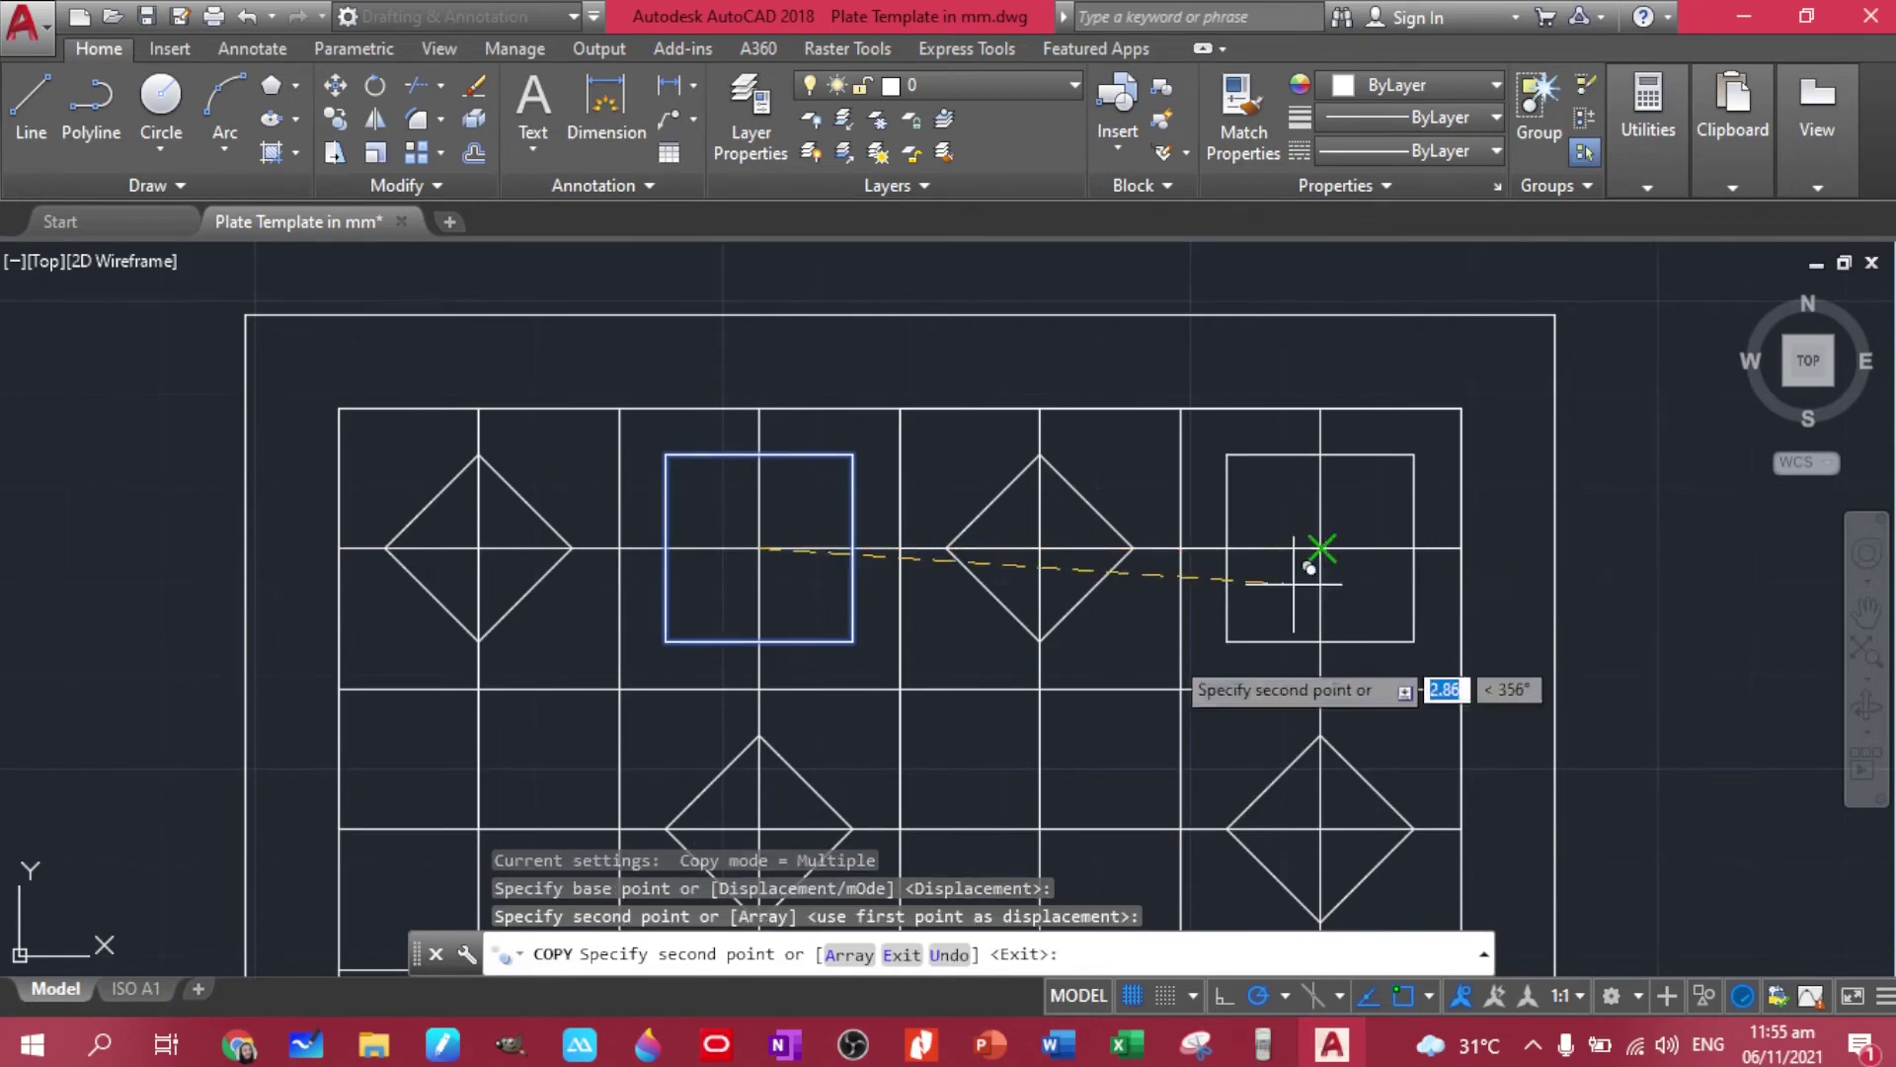
pyautogui.moveTo(970, 700); pyautogui.dragTo(1240, 471, button='middle')
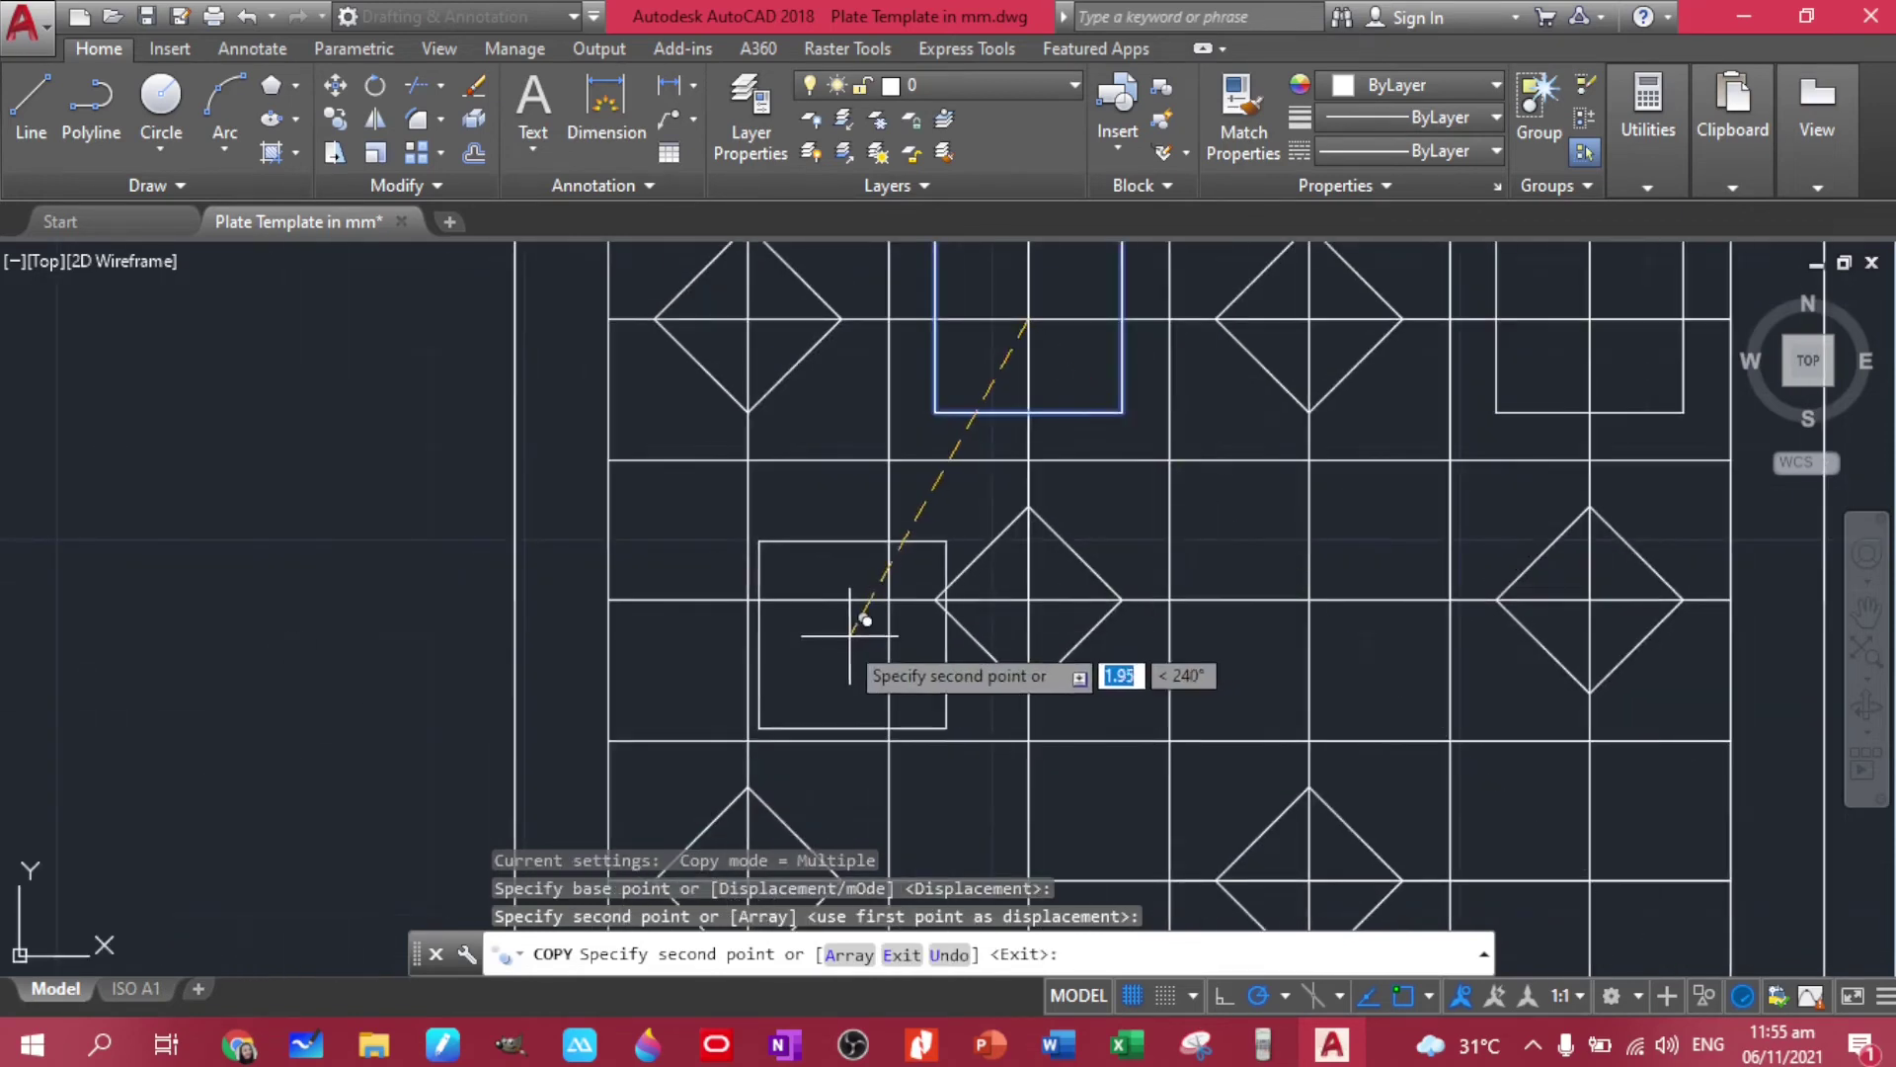
pyautogui.click(749, 601)
pyautogui.click(1310, 601)
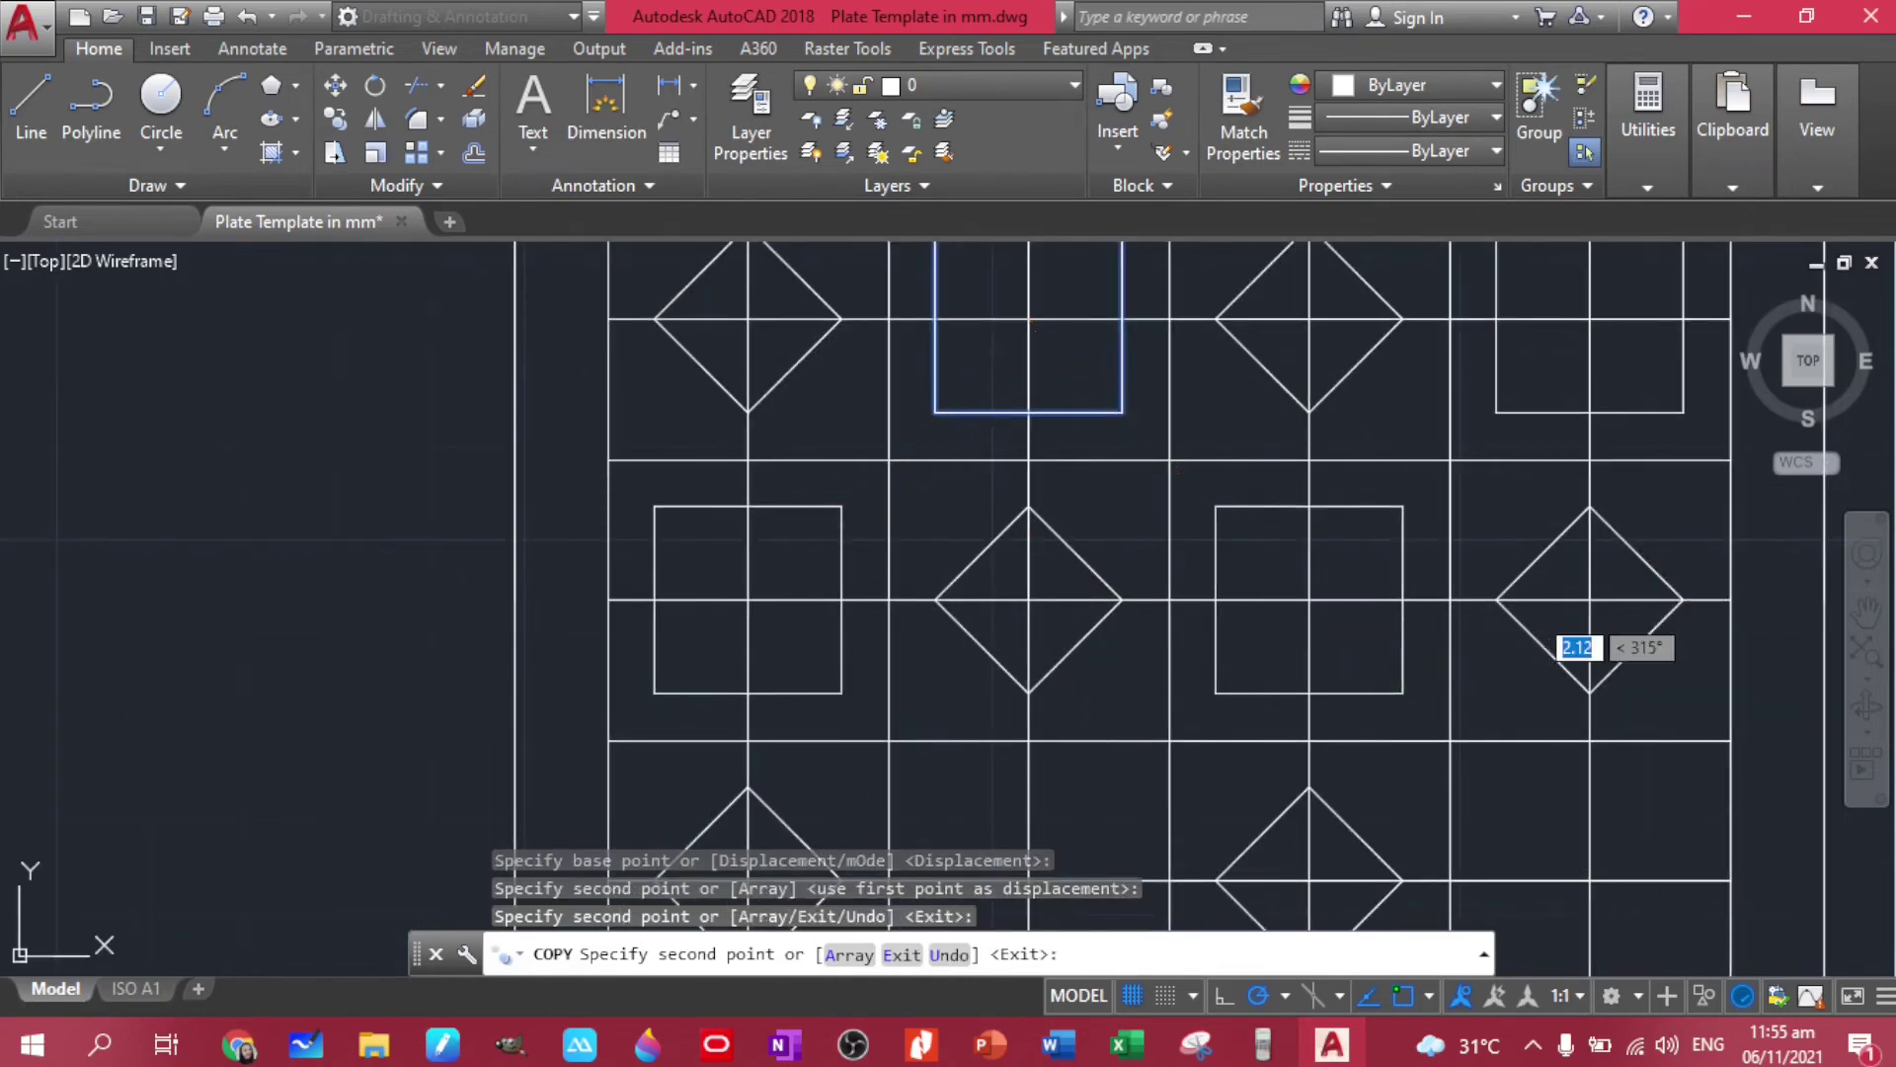
pyautogui.moveTo(965, 703); pyautogui.dragTo(1049, 513, button='middle')
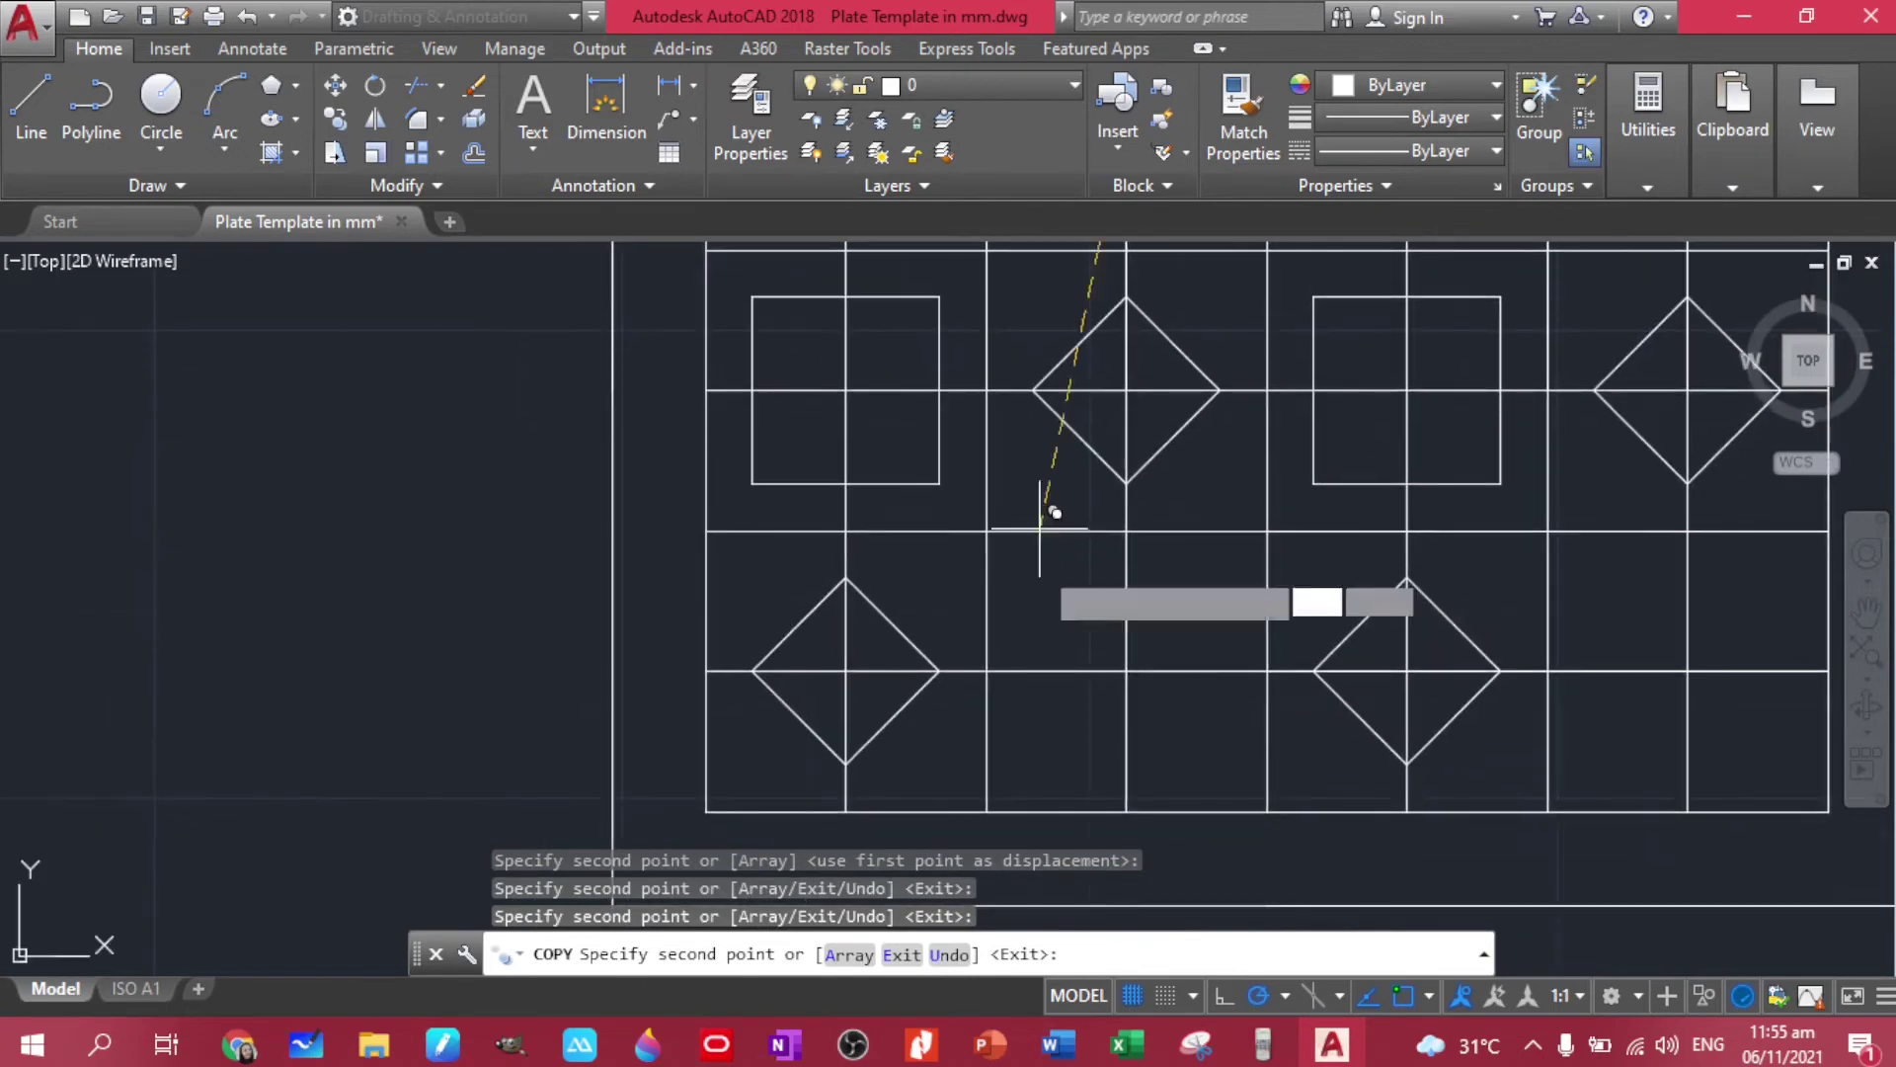
pyautogui.click(1126, 671)
pyautogui.moveTo(1550, 606); pyautogui.dragTo(1207, 721, button='middle')
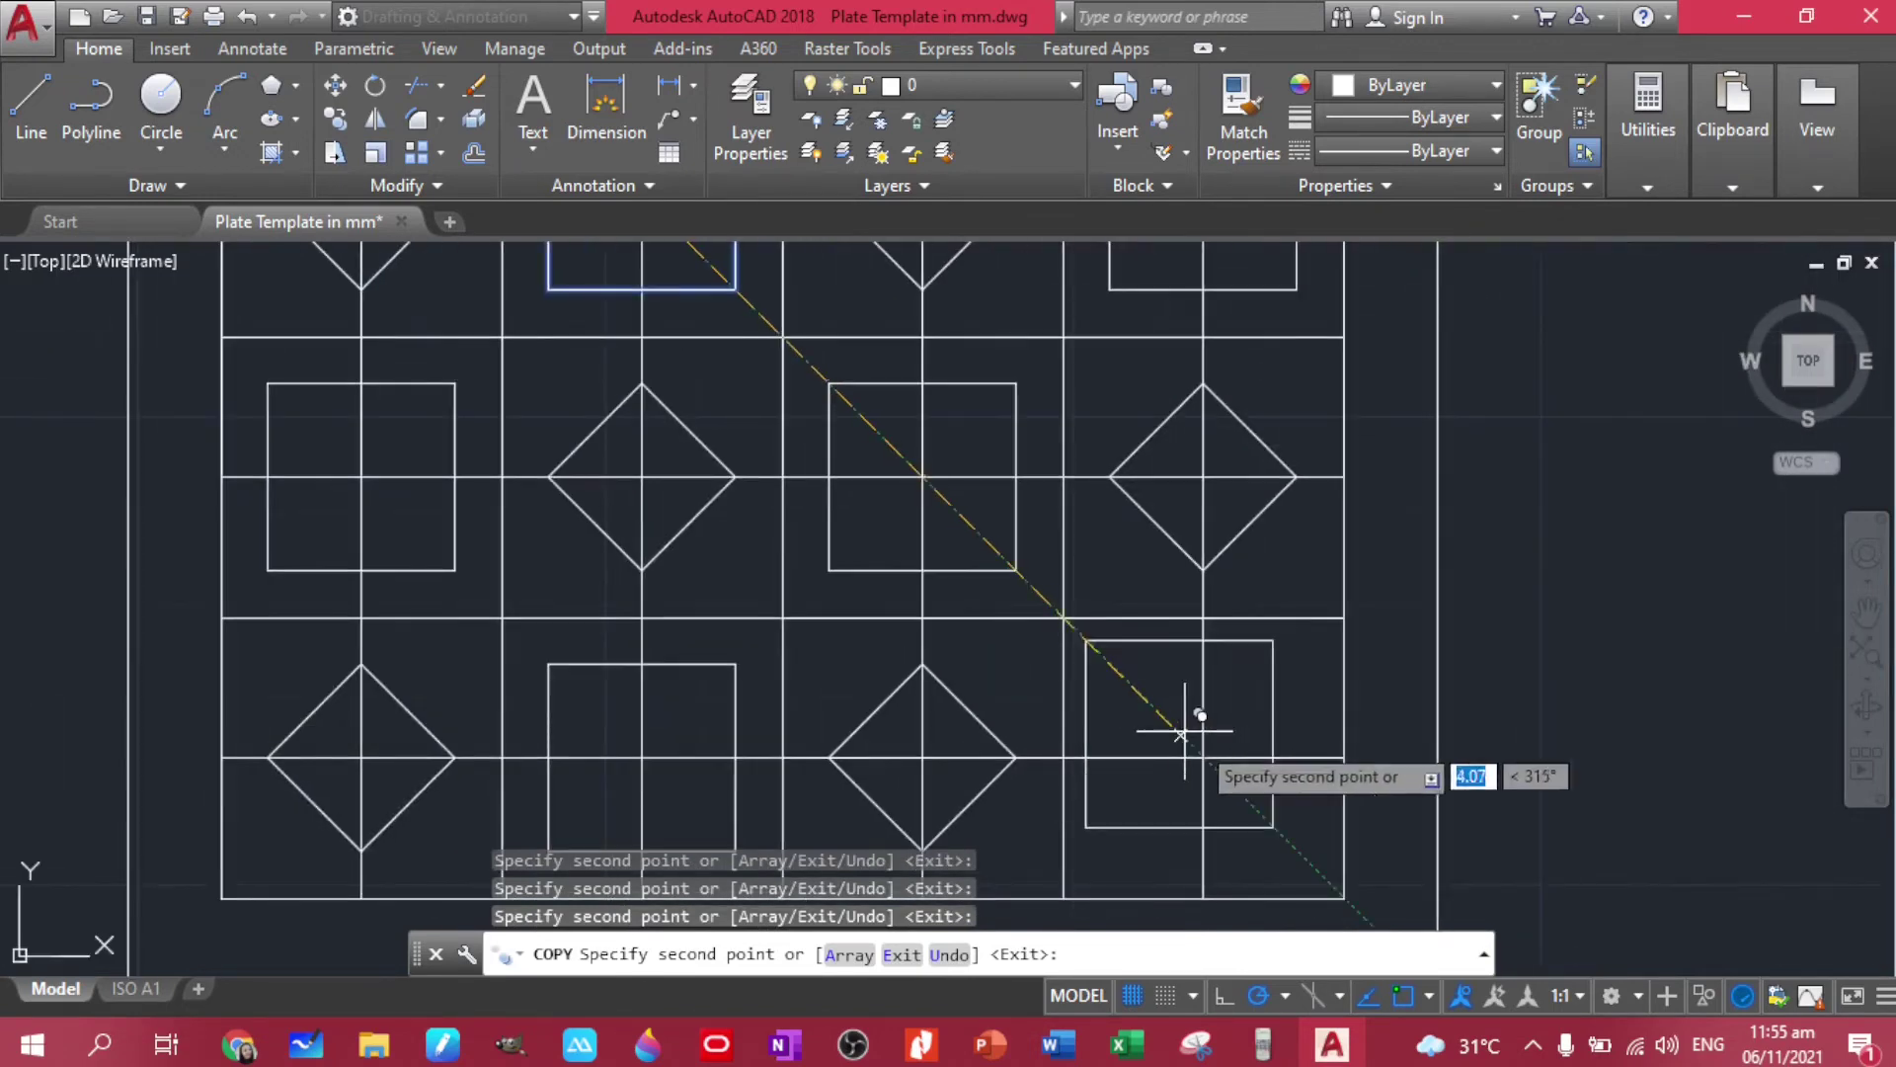
pyautogui.press('Escape')
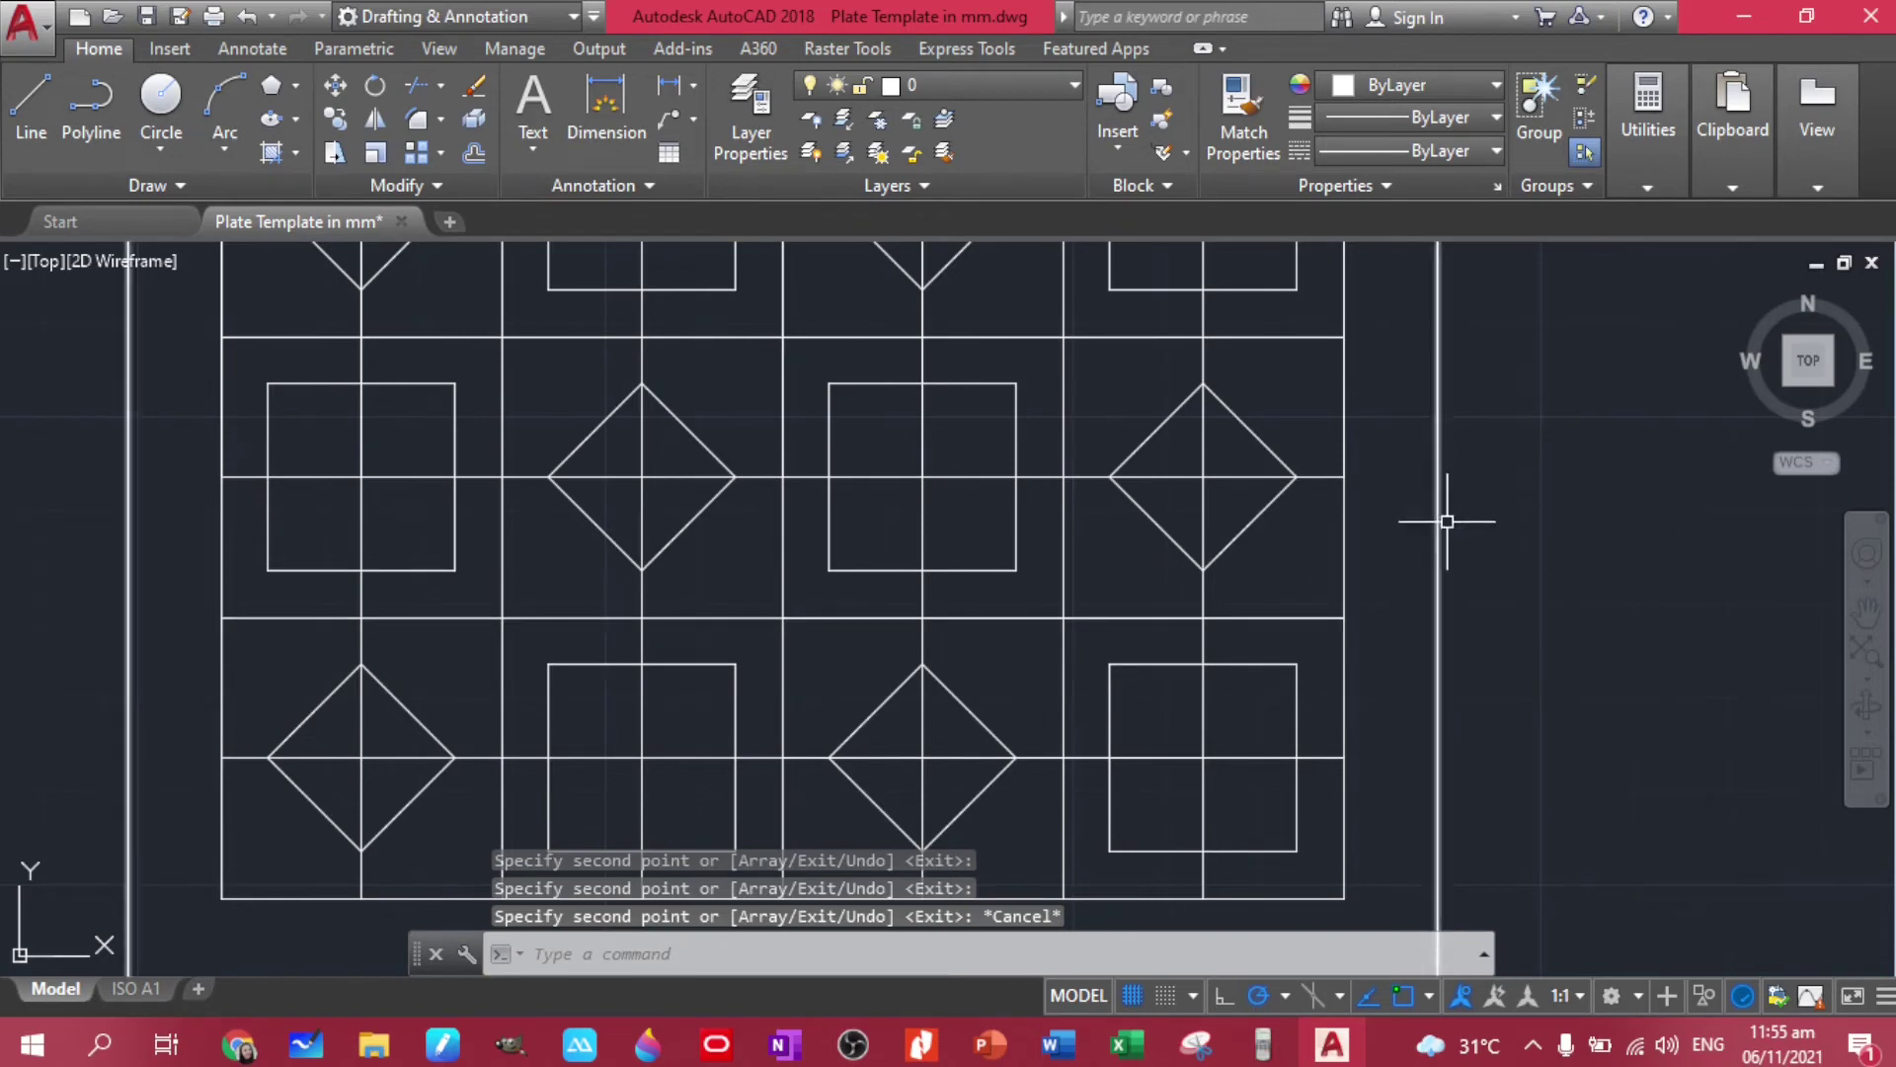
pyautogui.scroll(-3, 1481, 489)
pyautogui.scroll(1, 1334, 504)
pyautogui.click(1346, 495)
pyautogui.rightClick(1382, 490)
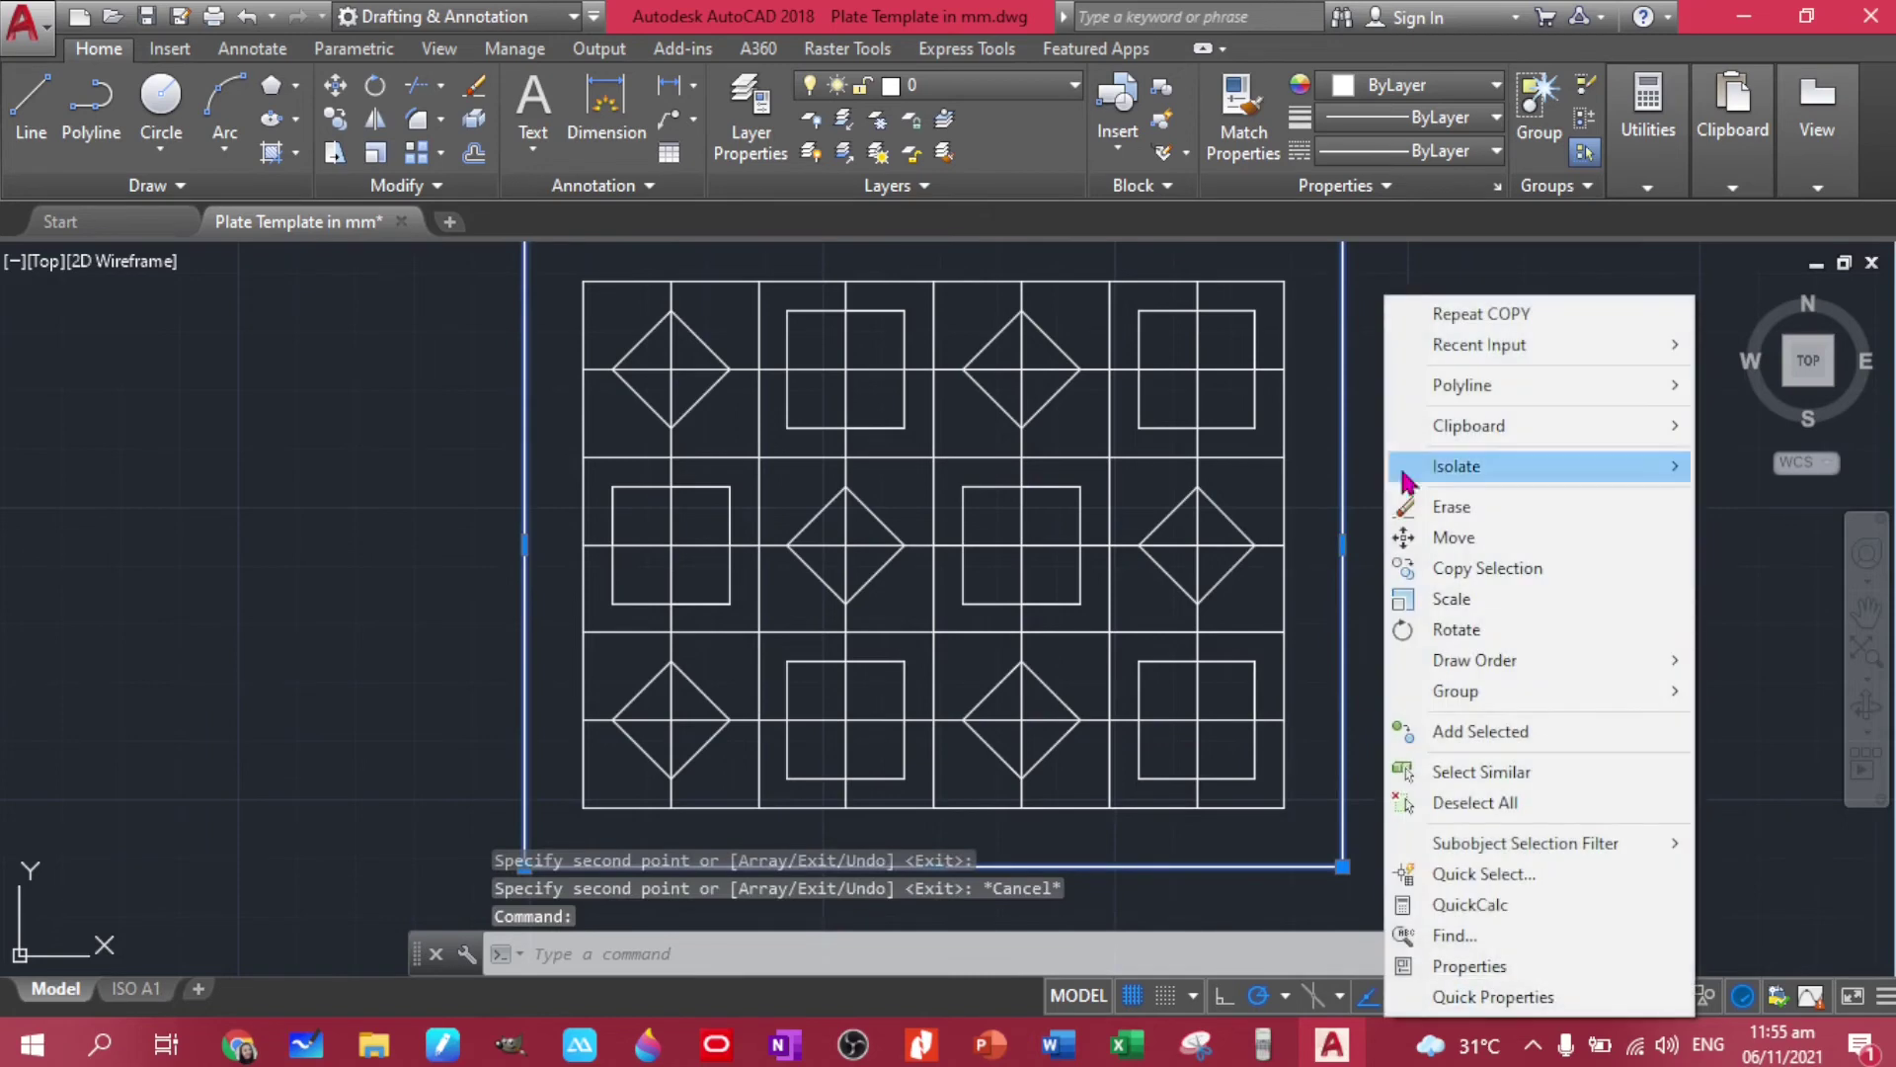
pyautogui.moveTo(1461, 385)
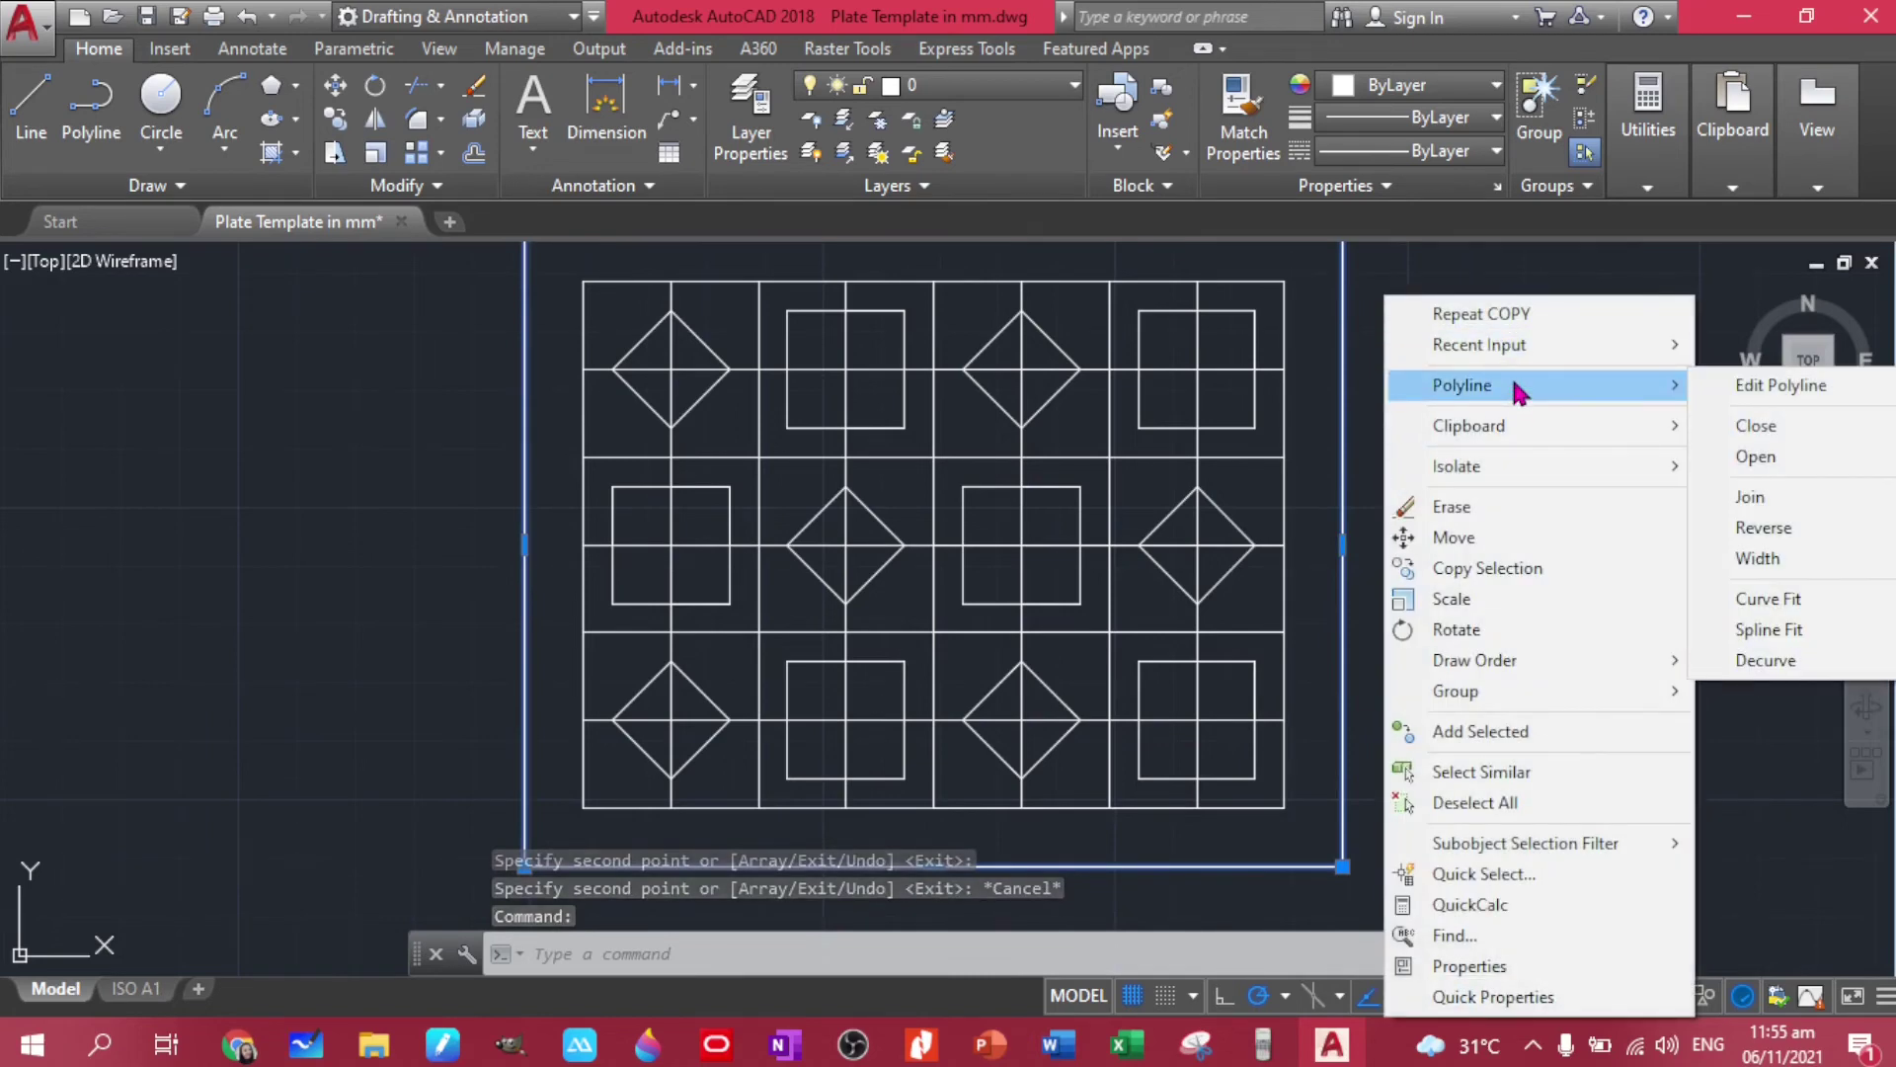
pyautogui.click(1757, 389)
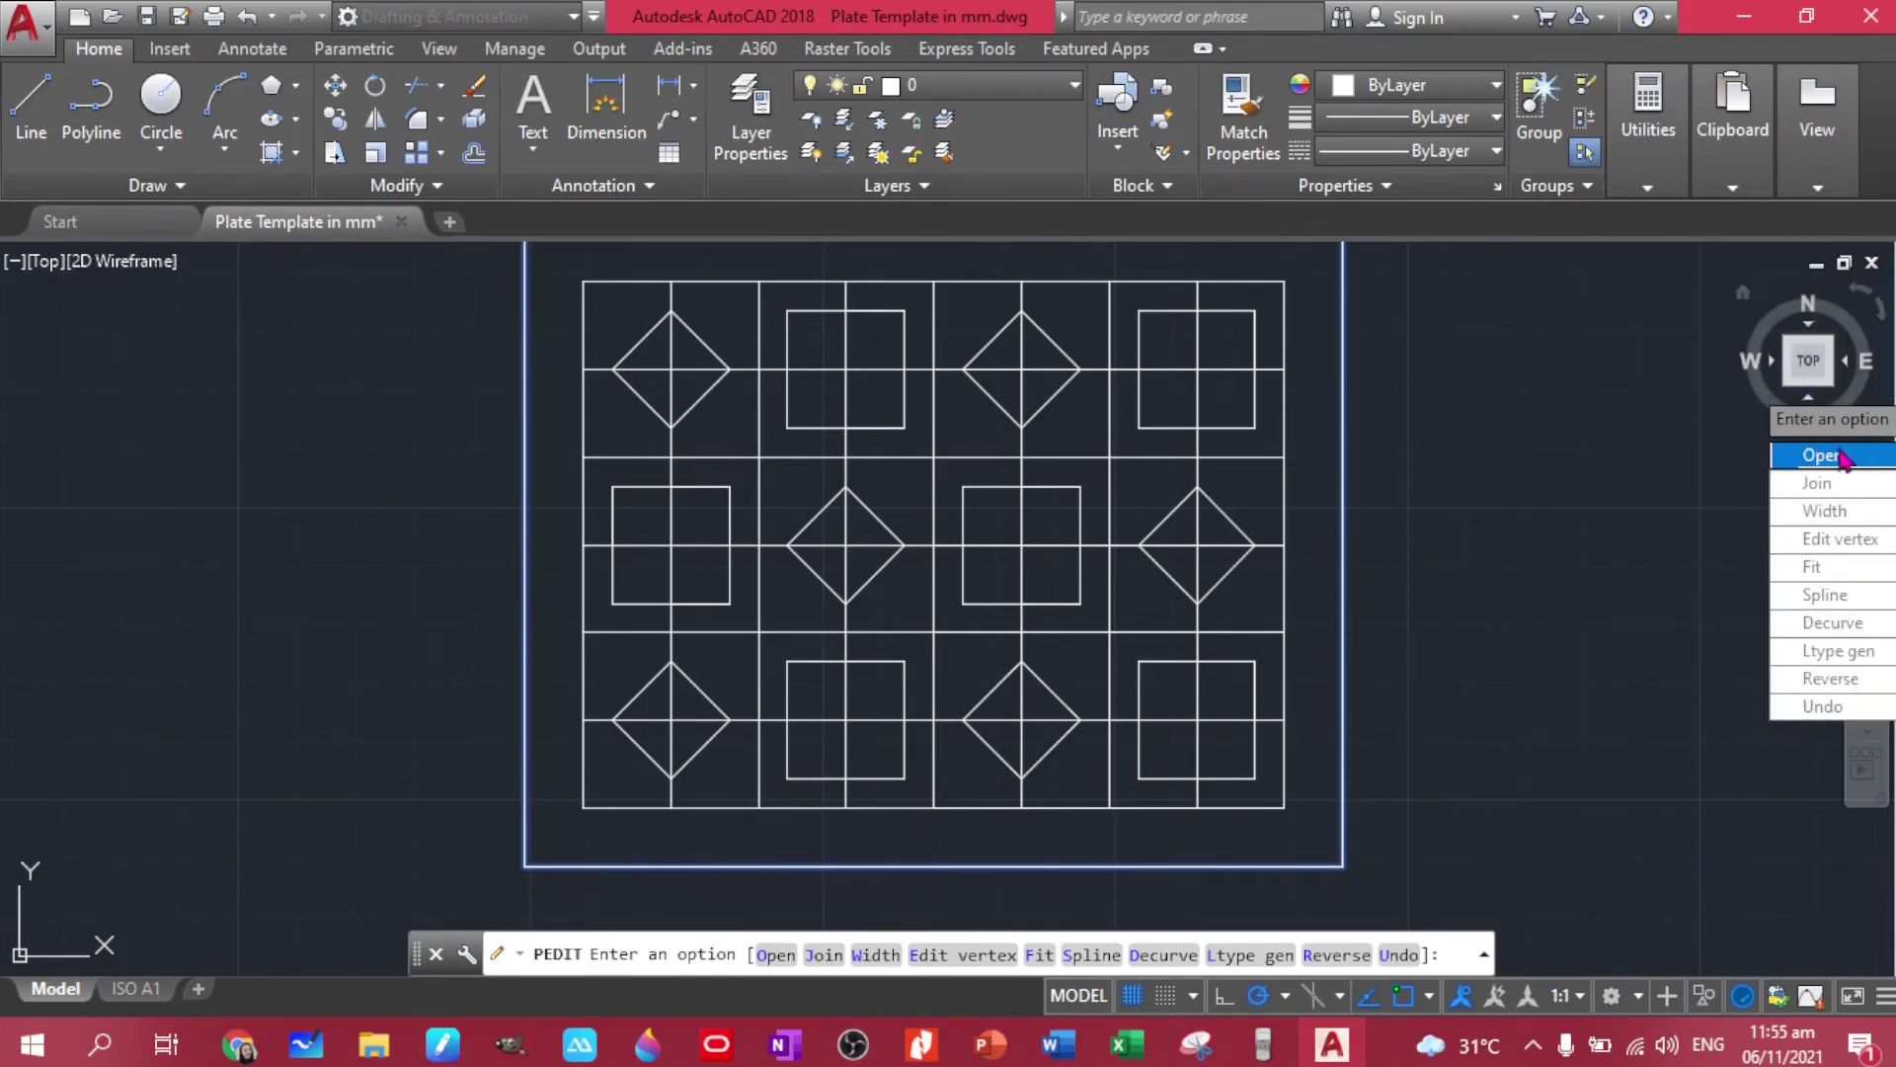
pyautogui.press('Escape')
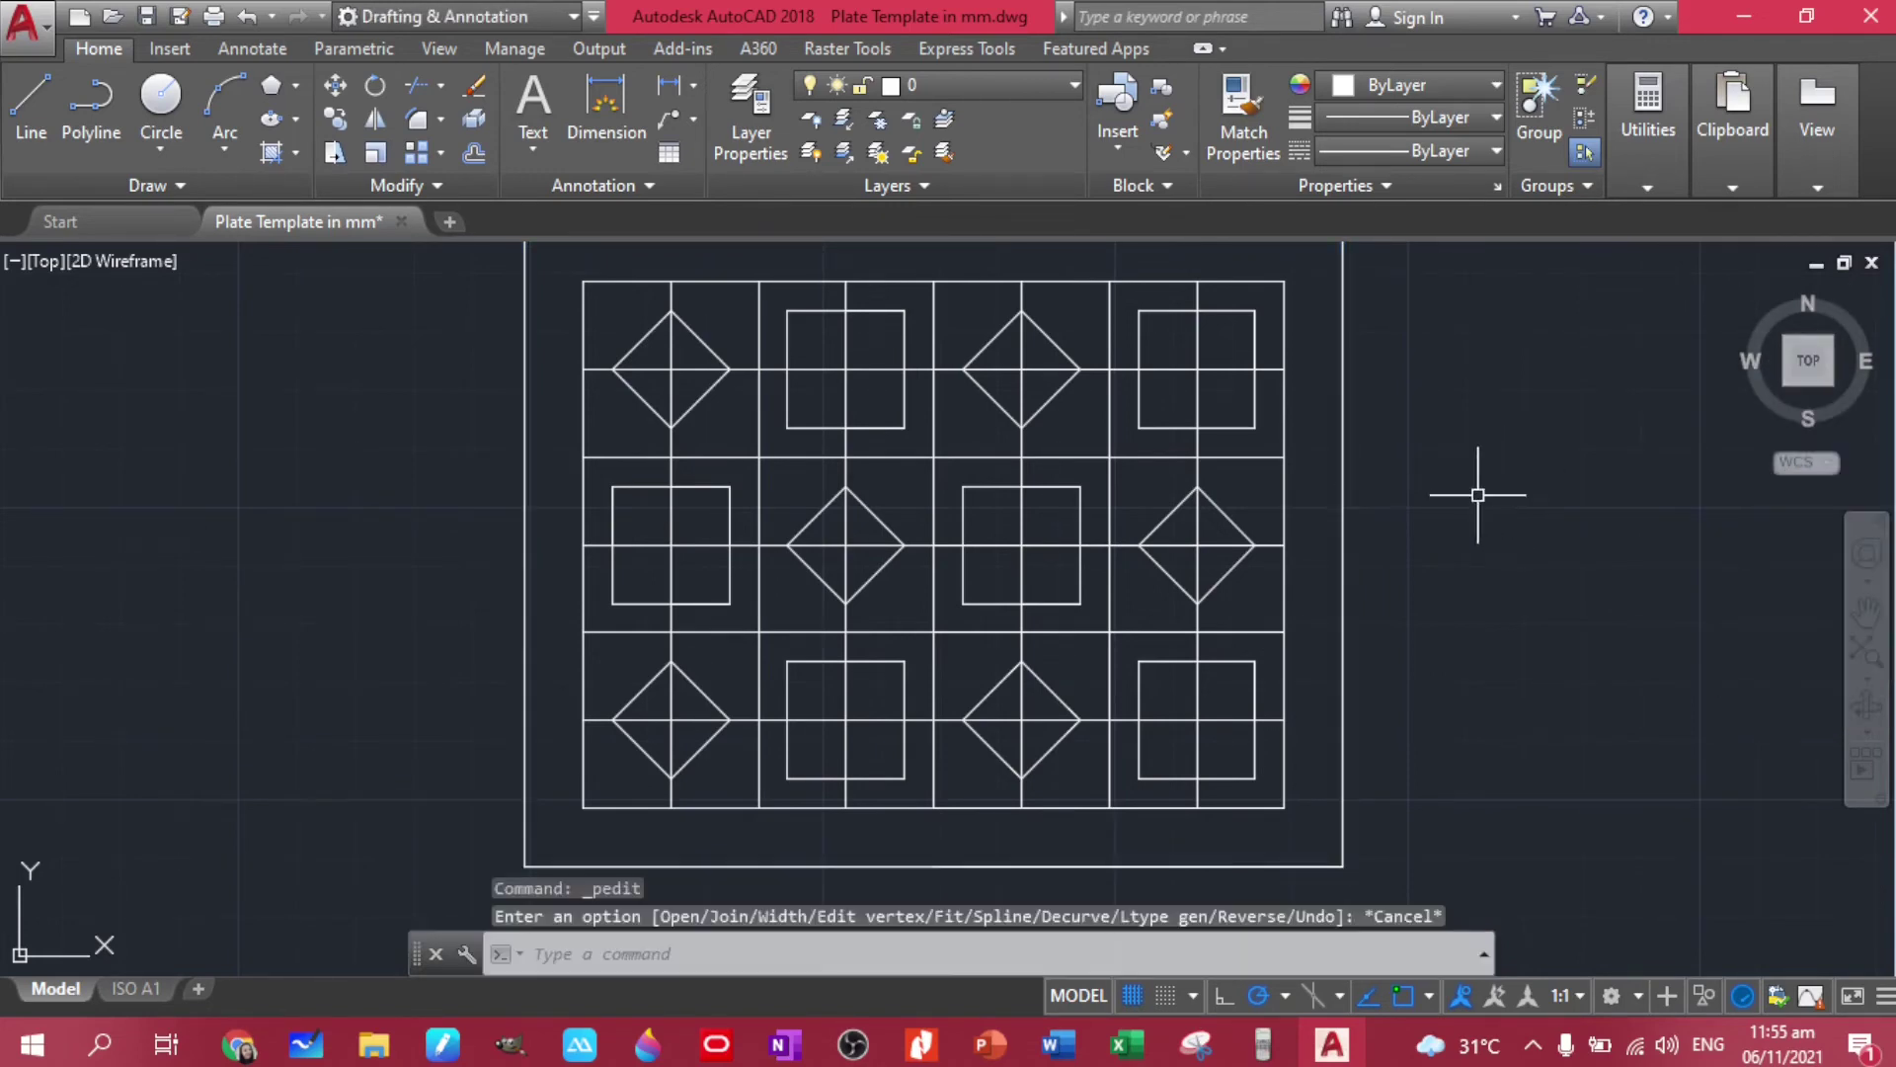
pyautogui.scroll(1, 766, 392)
pyautogui.scroll(1, 741, 424)
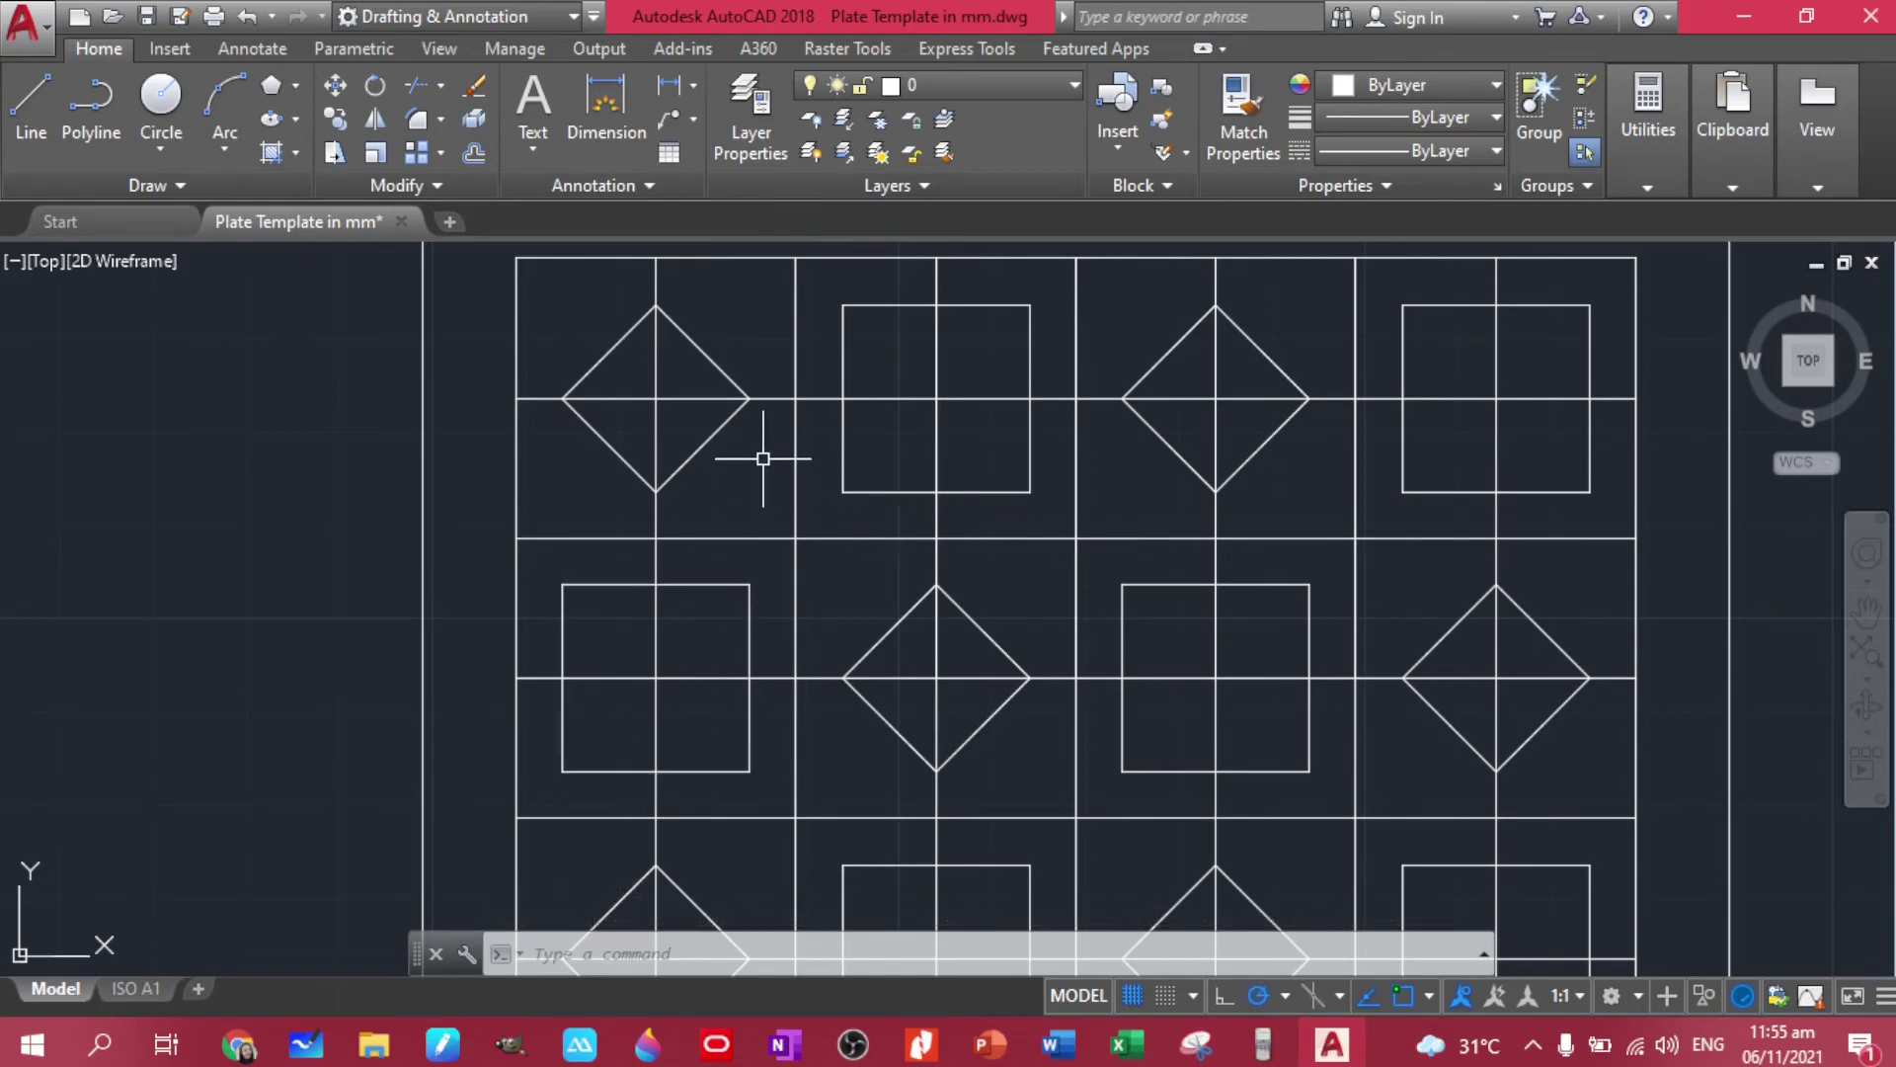
pyautogui.write('TR')
# Trim the grid lines inside the first diamonds, the middle square and one more square
pyautogui.press('Return')
pyautogui.press('Return')
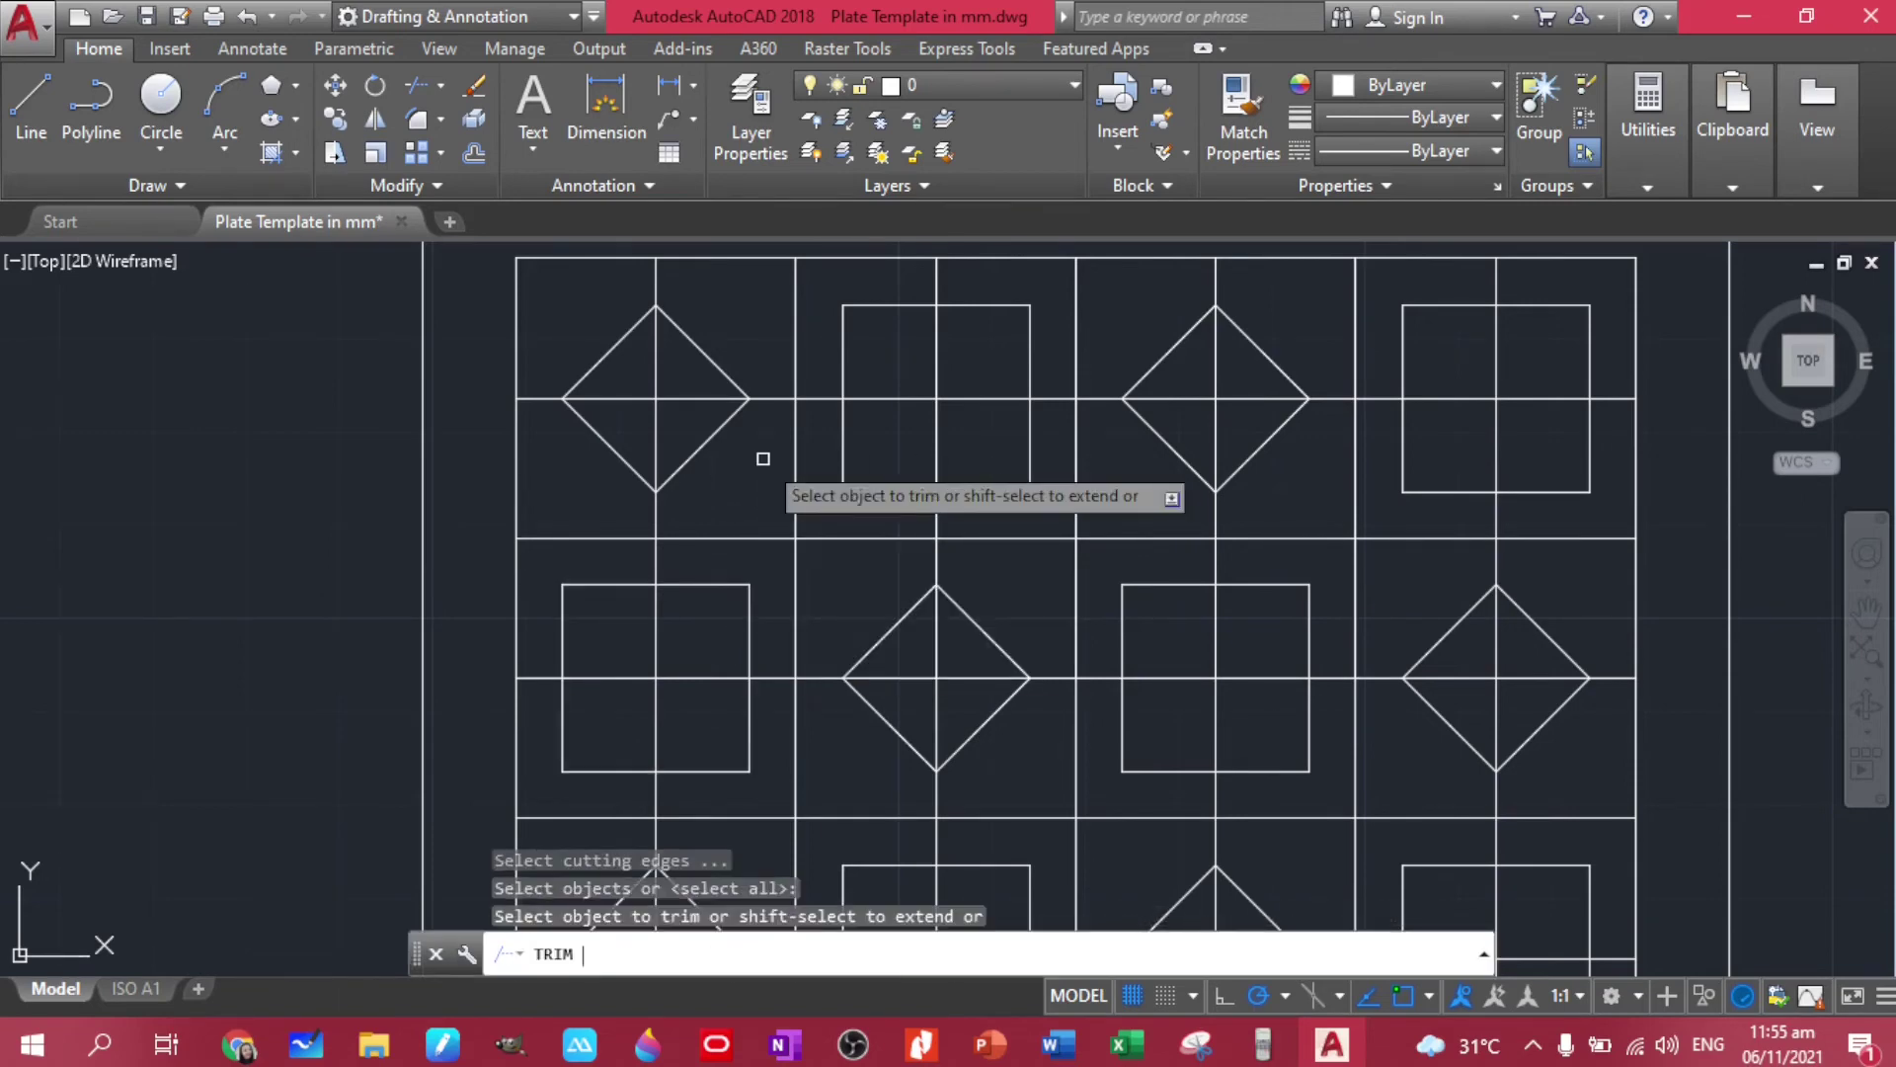
pyautogui.scroll(2, 689, 384)
pyautogui.click(688, 421)
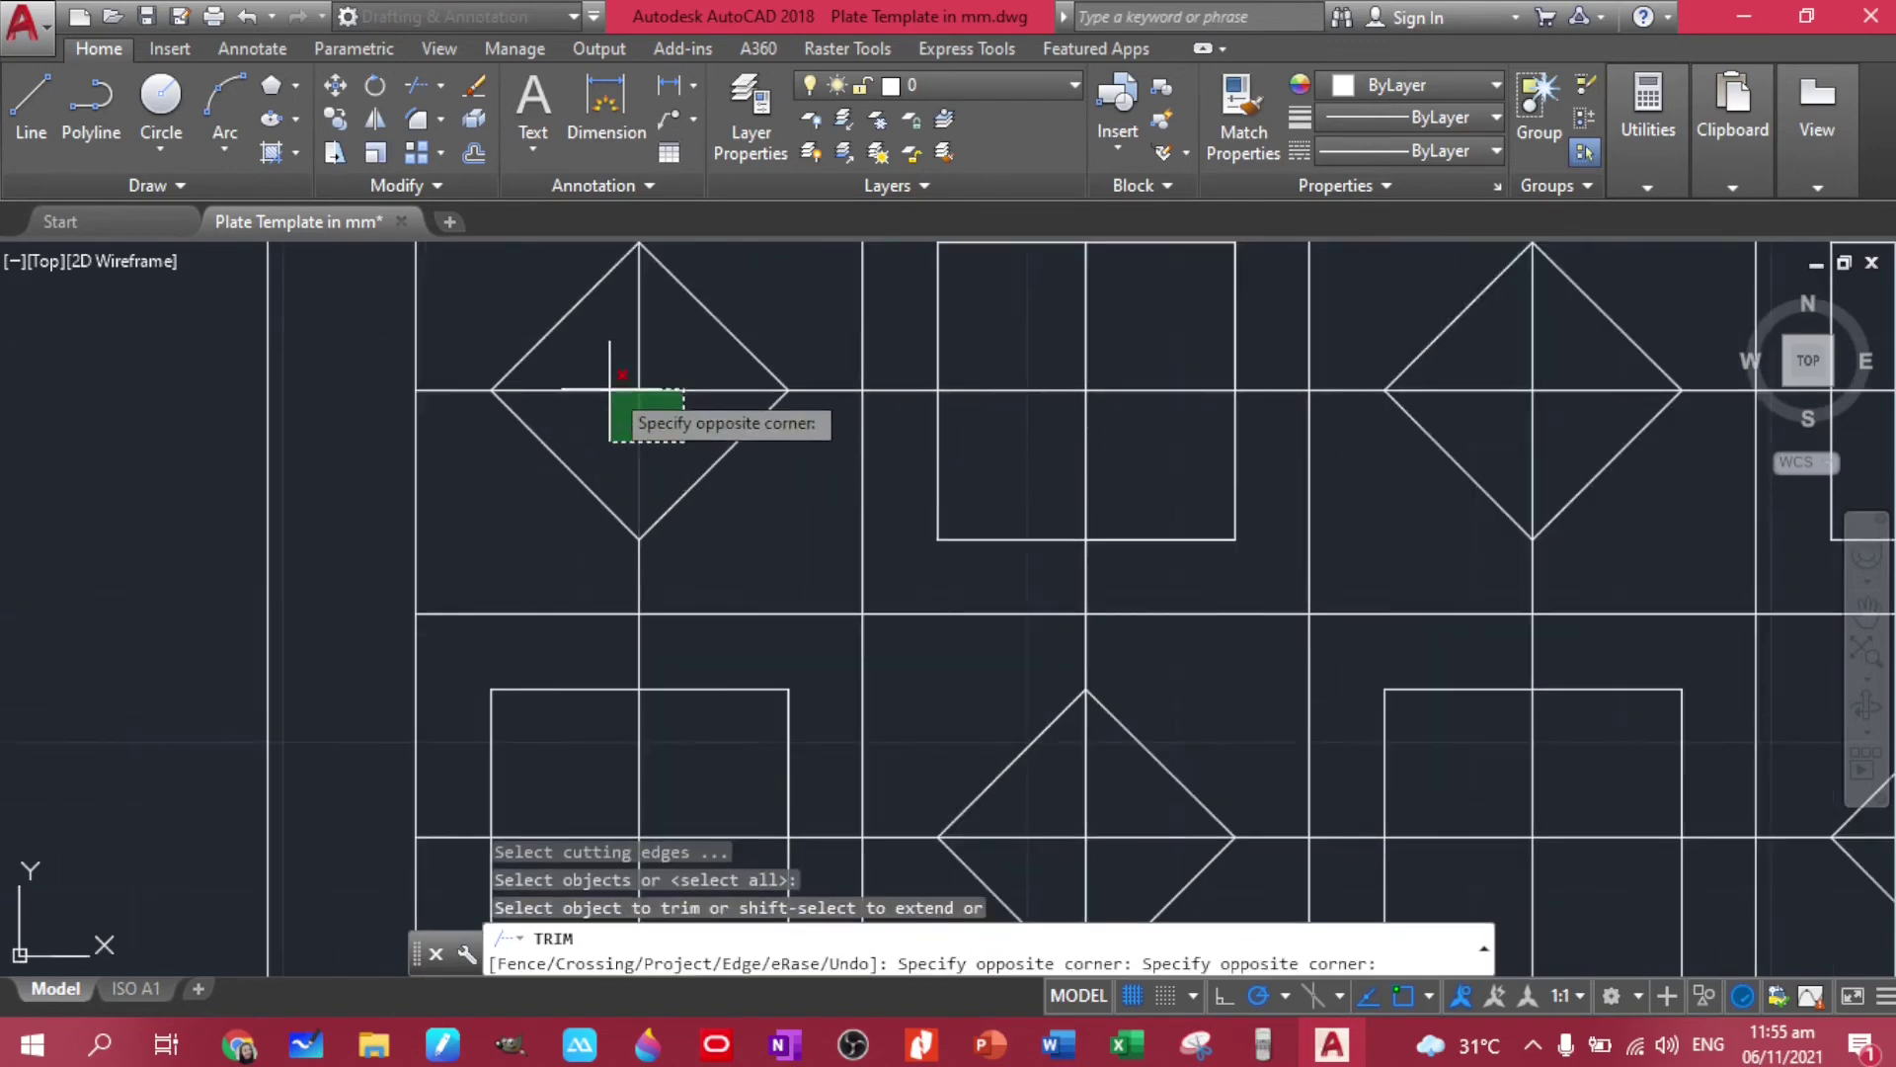
pyautogui.click(626, 372)
pyautogui.click(1139, 460)
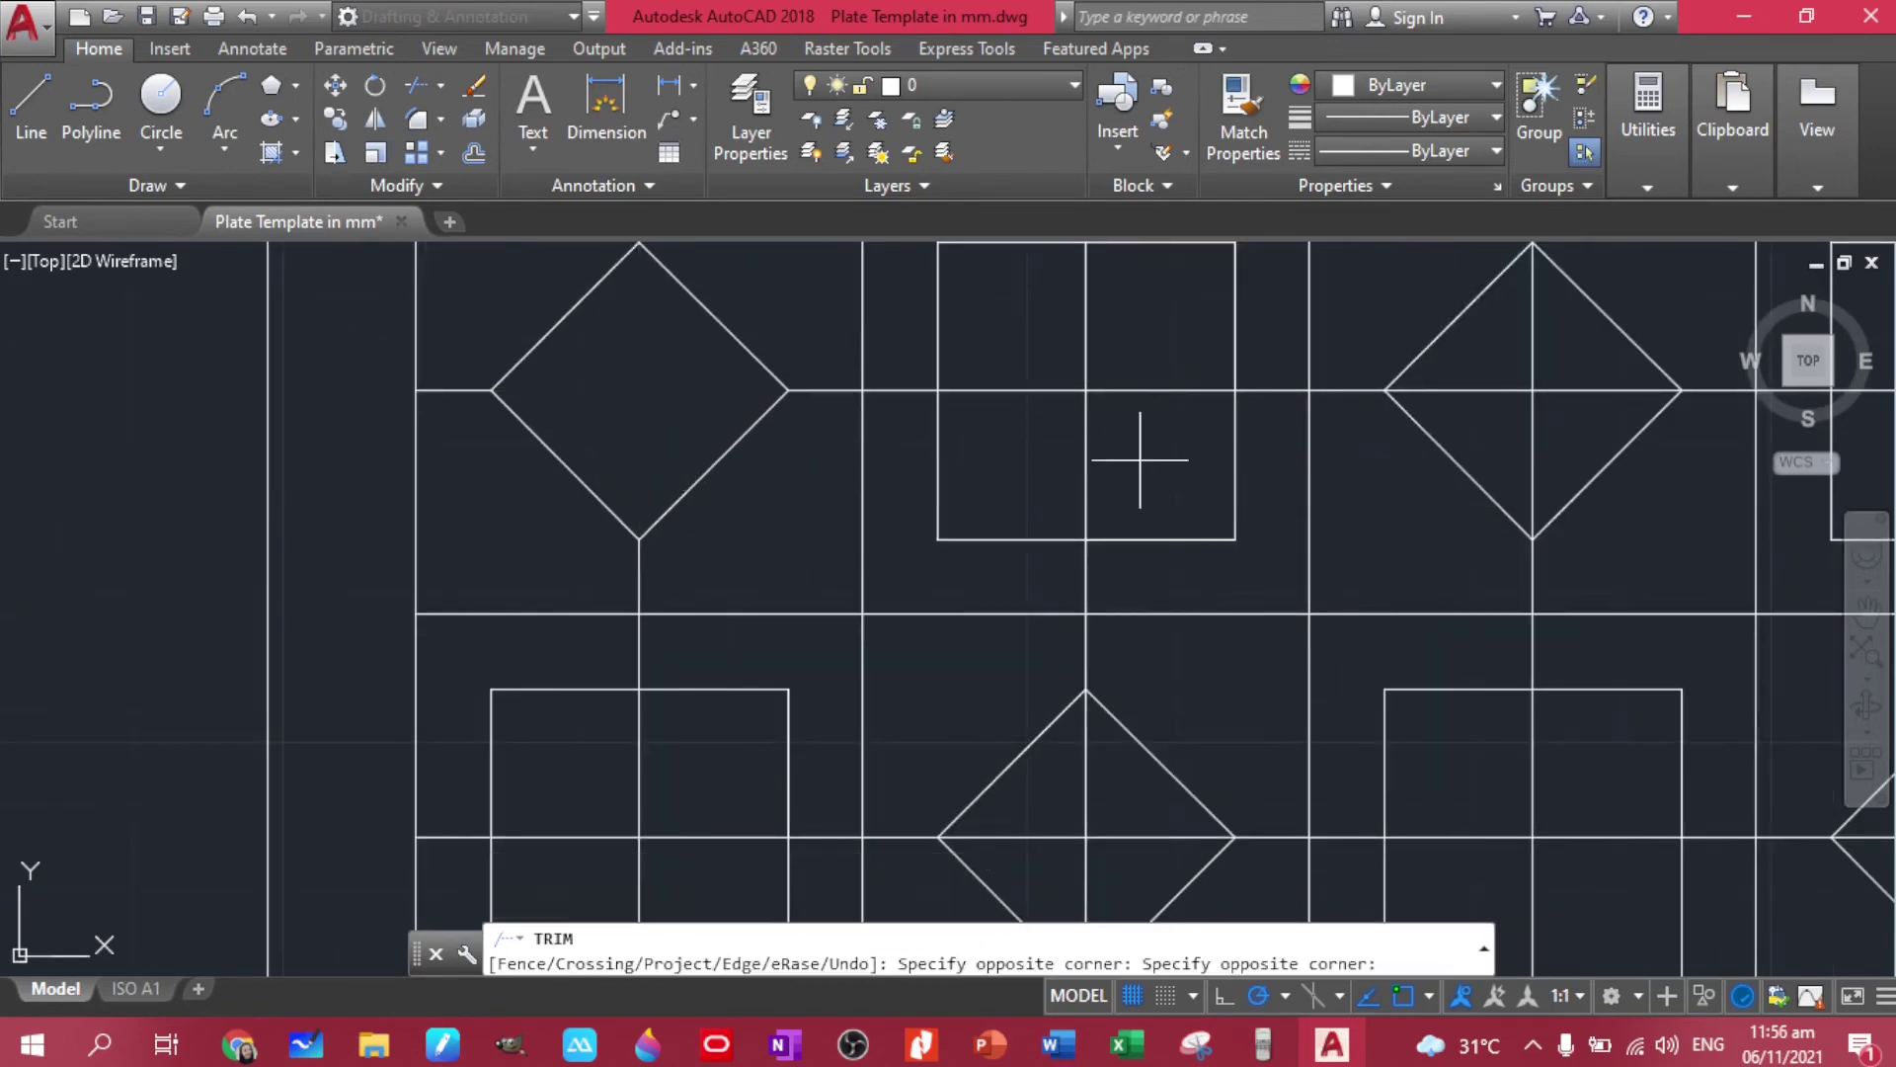
pyautogui.click(1550, 397)
pyautogui.click(1503, 368)
pyautogui.moveTo(1550, 402); pyautogui.dragTo(453, 509, button='middle')
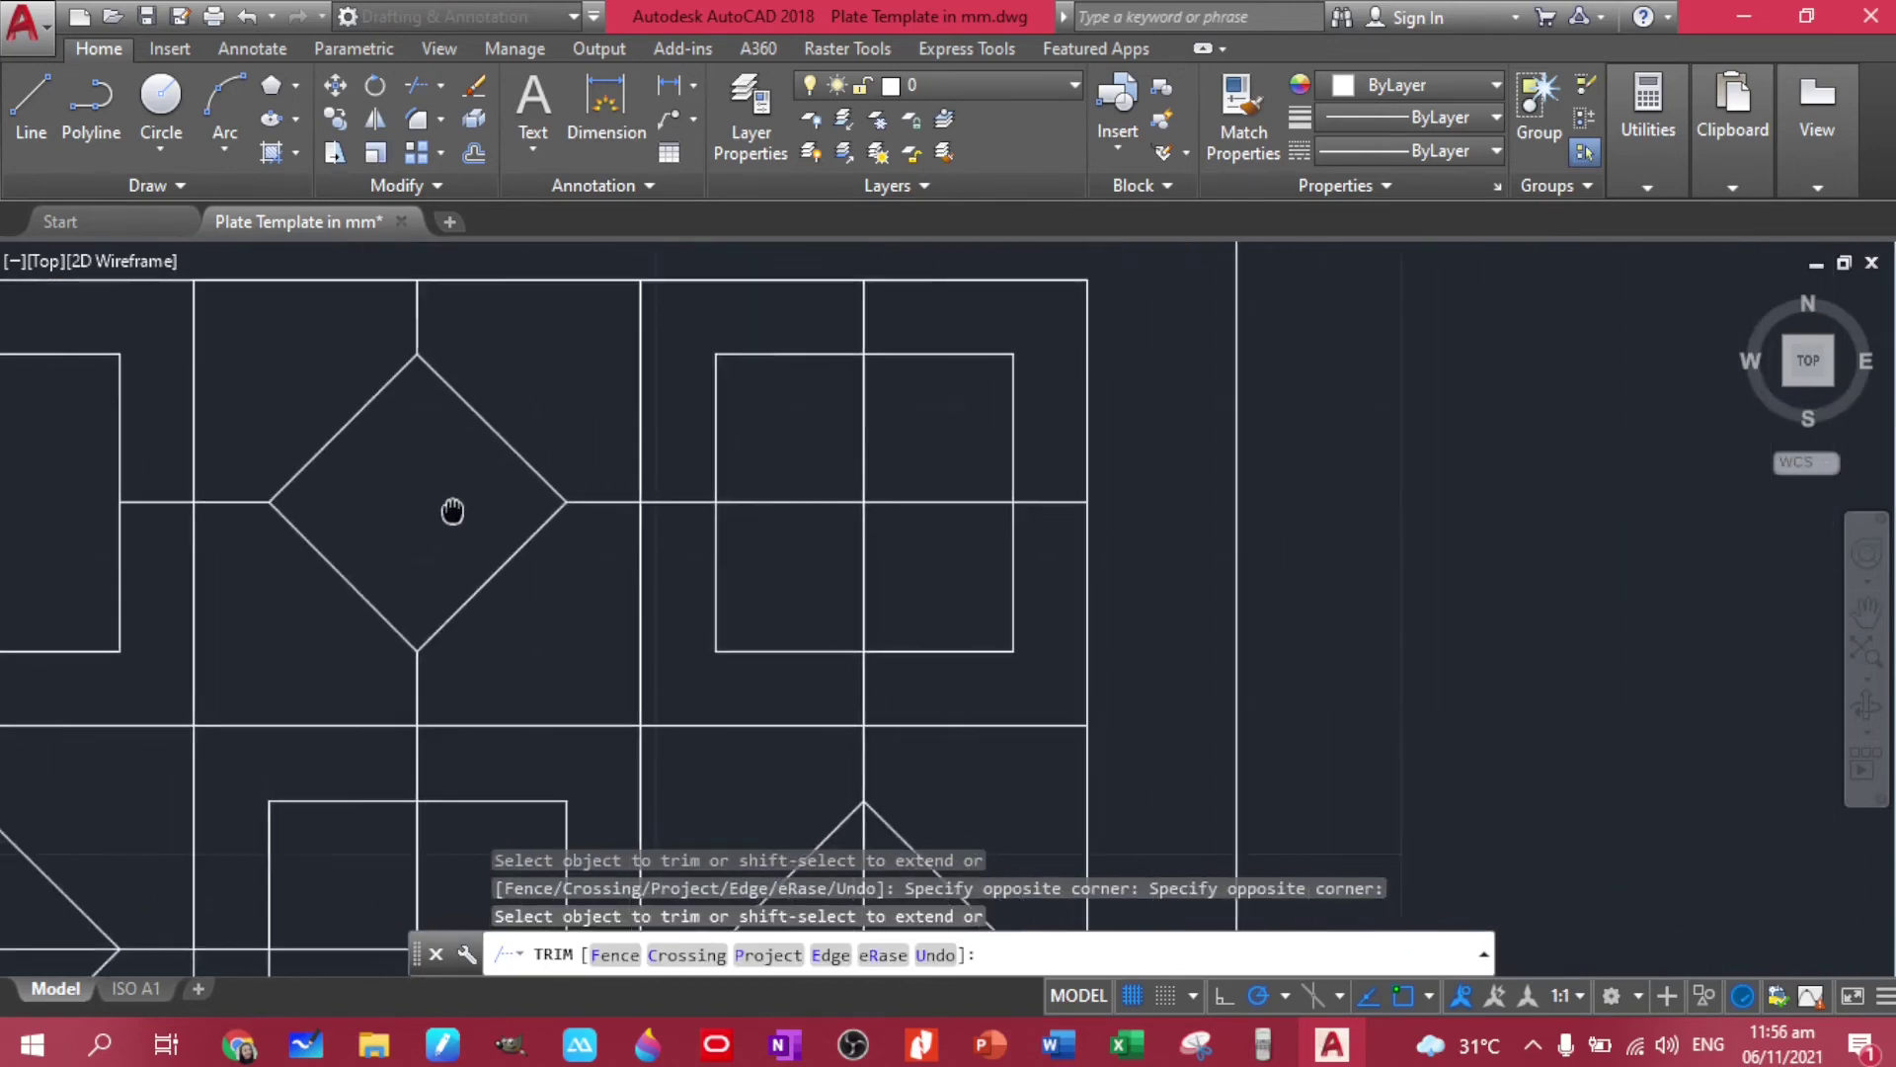
pyautogui.click(940, 561)
pyautogui.click(837, 466)
pyautogui.scroll(-2, 678, 614)
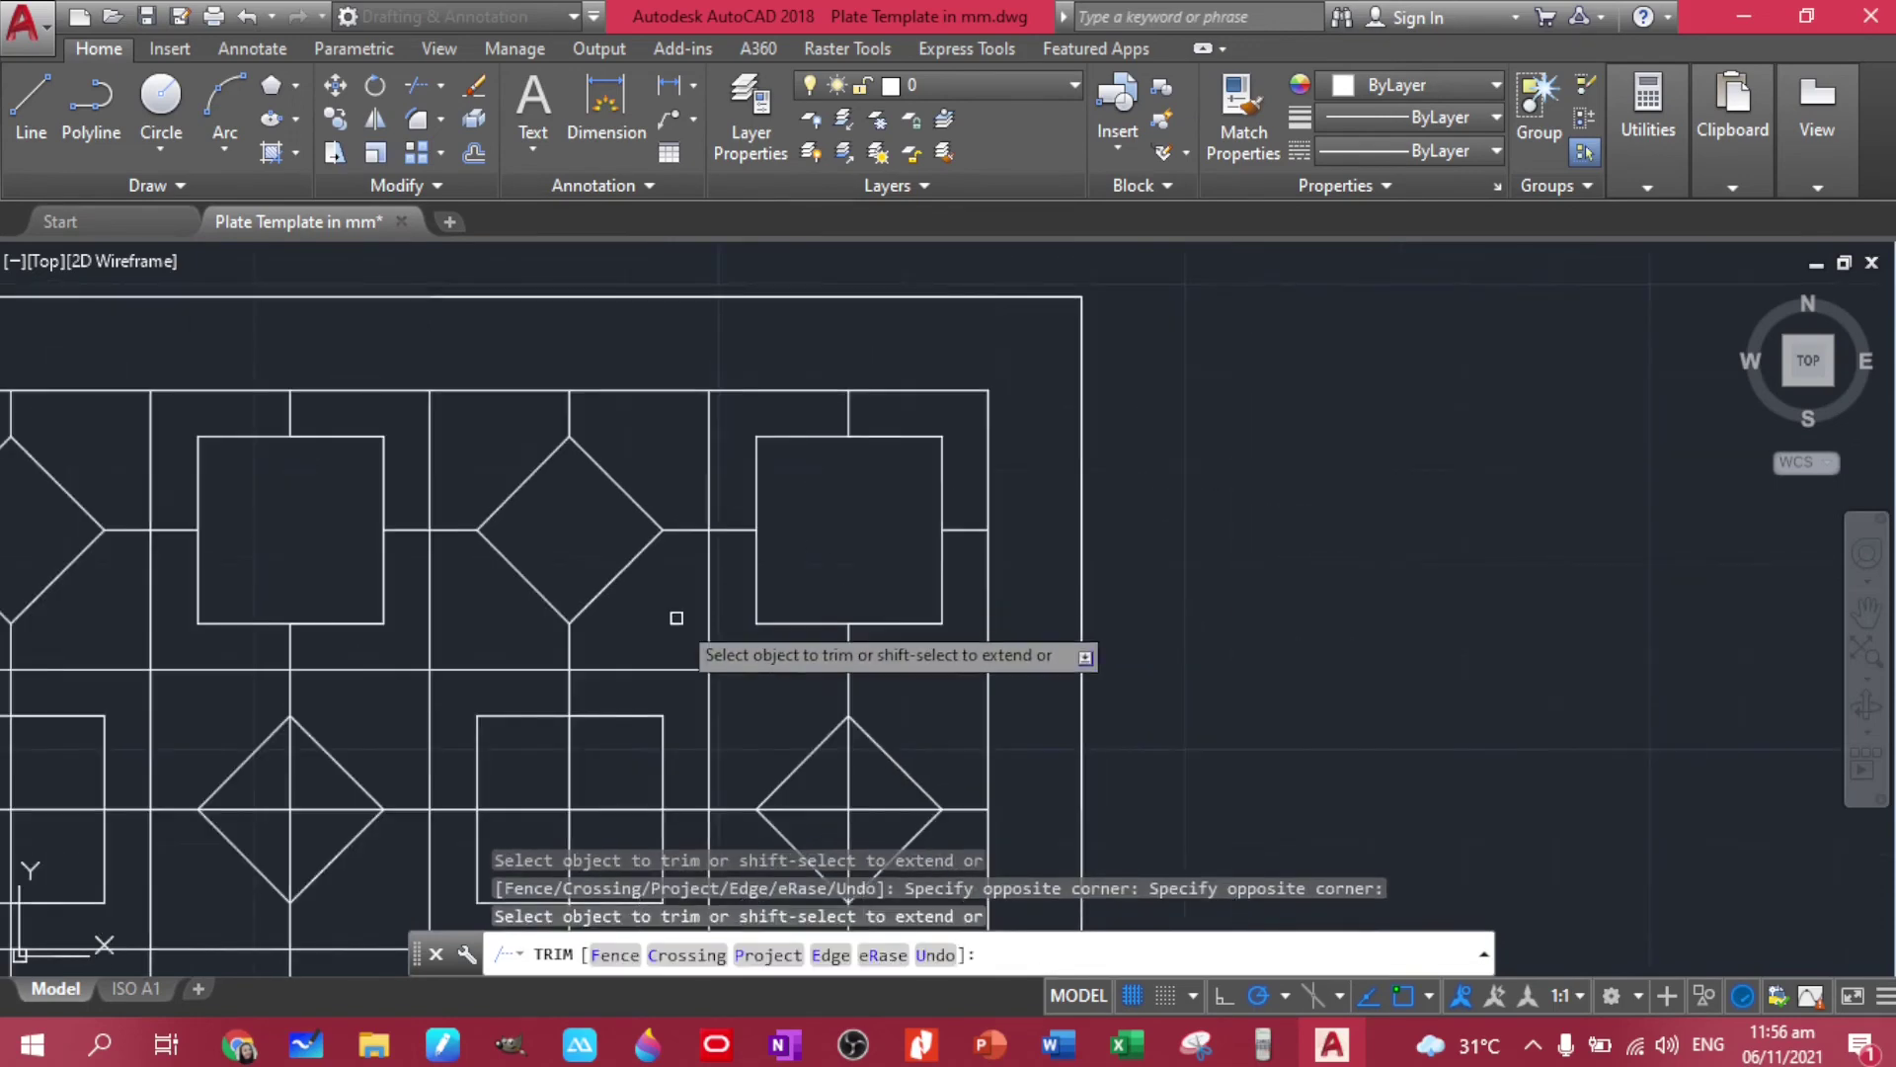
pyautogui.scroll(-2, 677, 614)
# Trim the lines inside the top-left square, the top-centre diamond and the next square
pyautogui.moveTo(1134, 252); pyautogui.dragTo(1341, 261, button='middle')
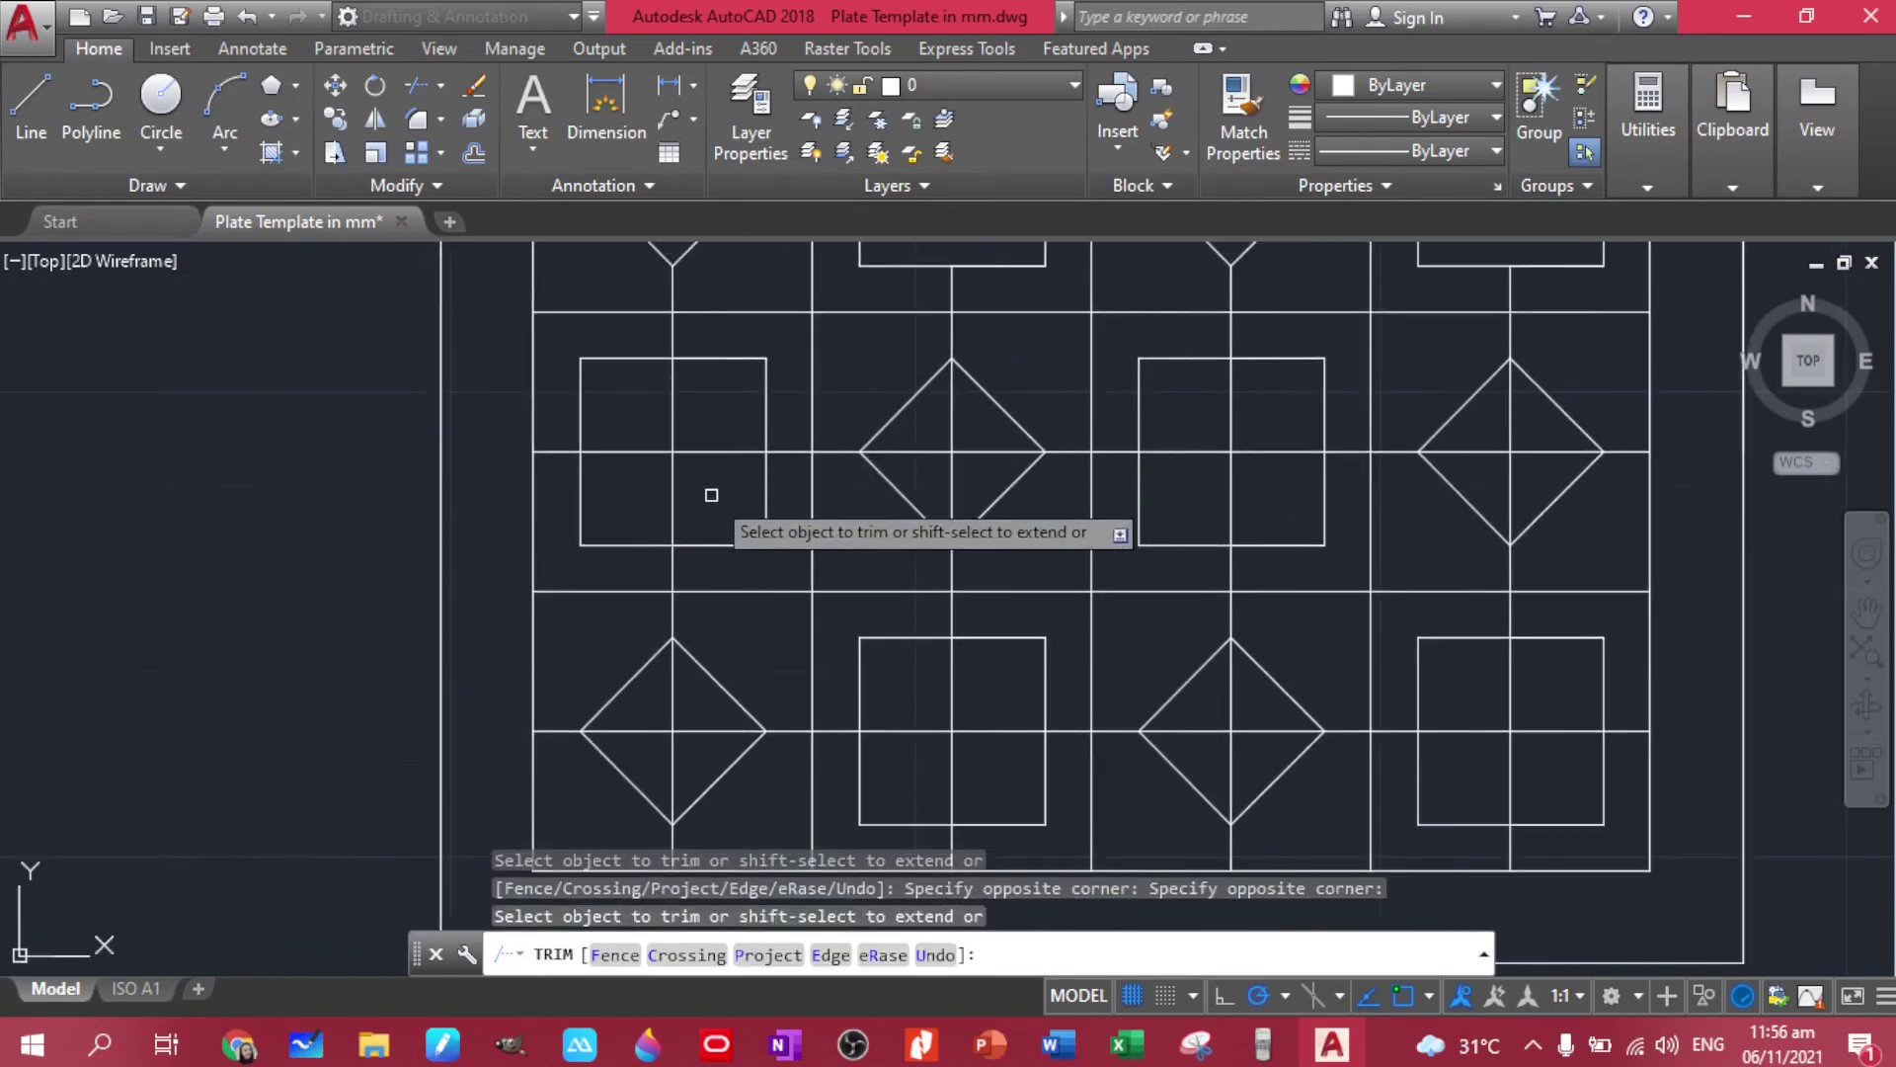
pyautogui.click(648, 509)
pyautogui.click(601, 415)
pyautogui.click(971, 464)
pyautogui.click(886, 404)
pyautogui.click(1275, 473)
pyautogui.click(1195, 428)
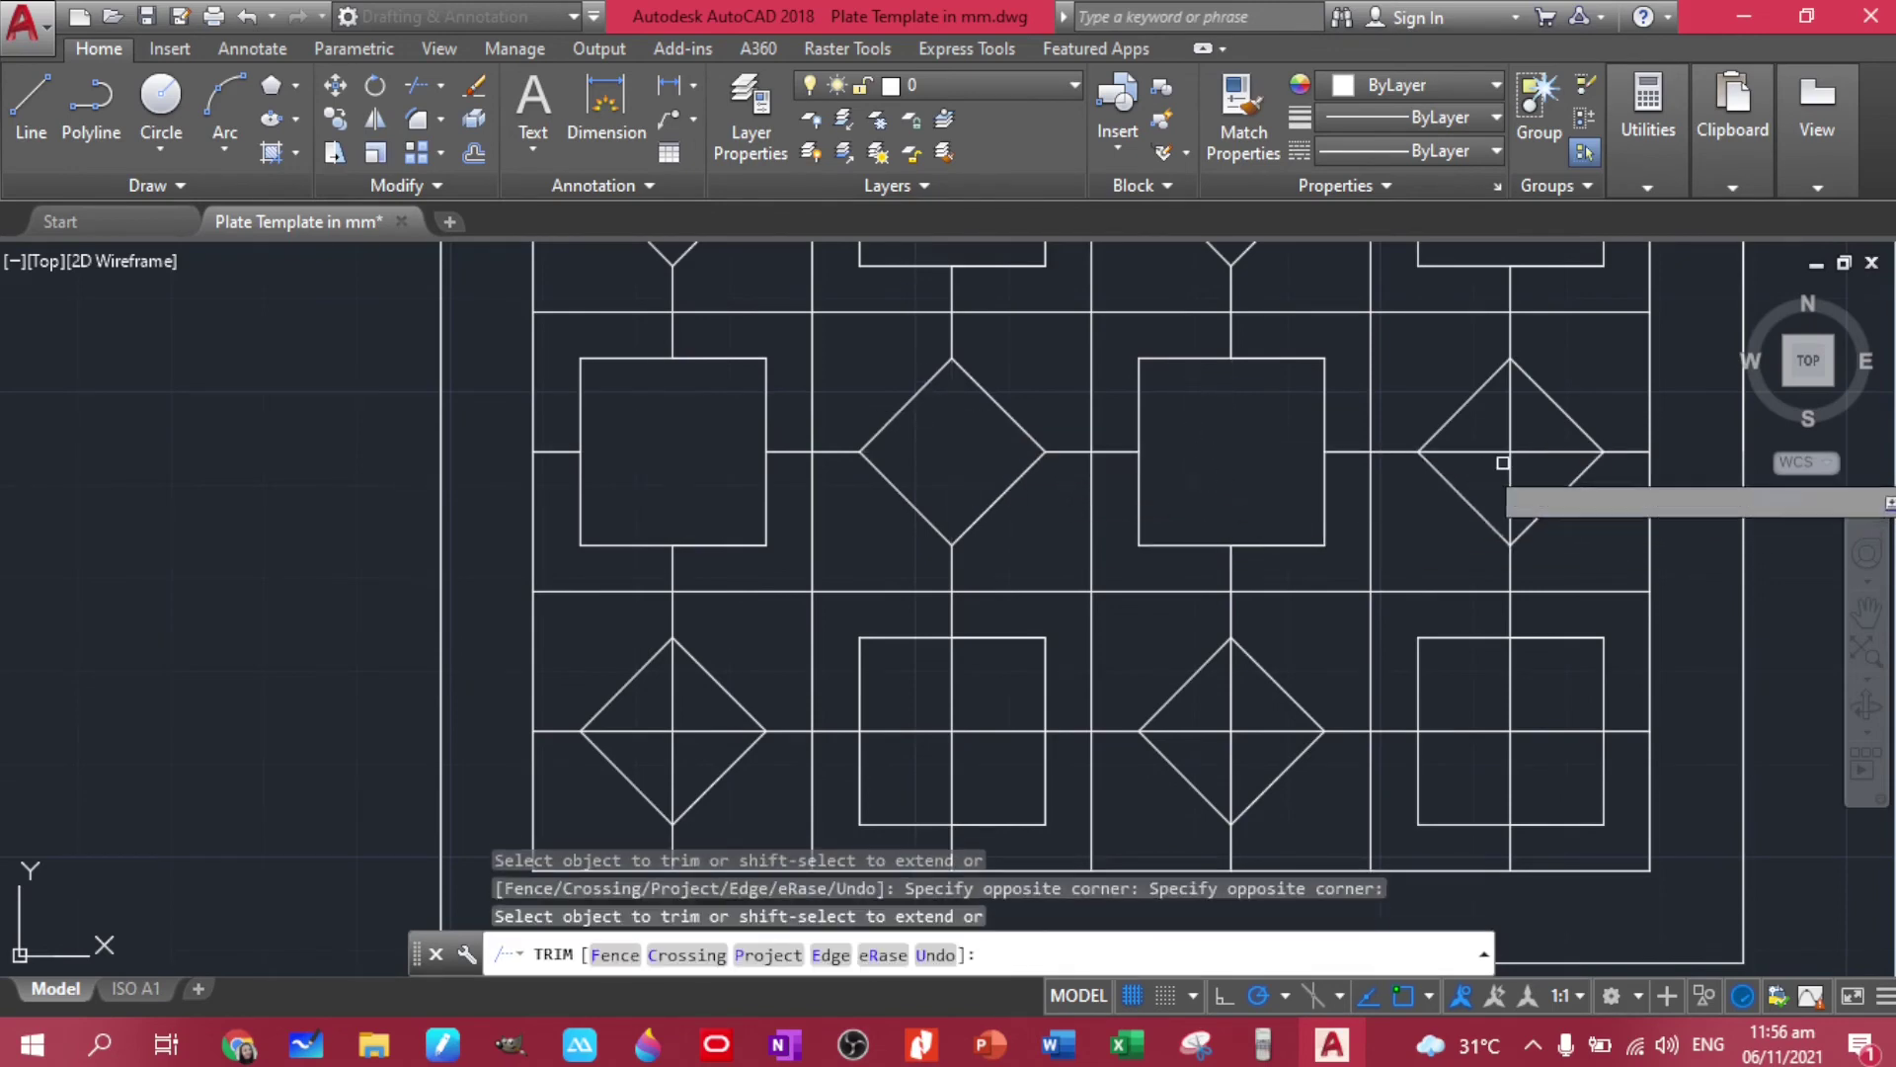
# Trim the lines inside the bottom-right square and the remaining lower-row shapes
pyautogui.click(1560, 755)
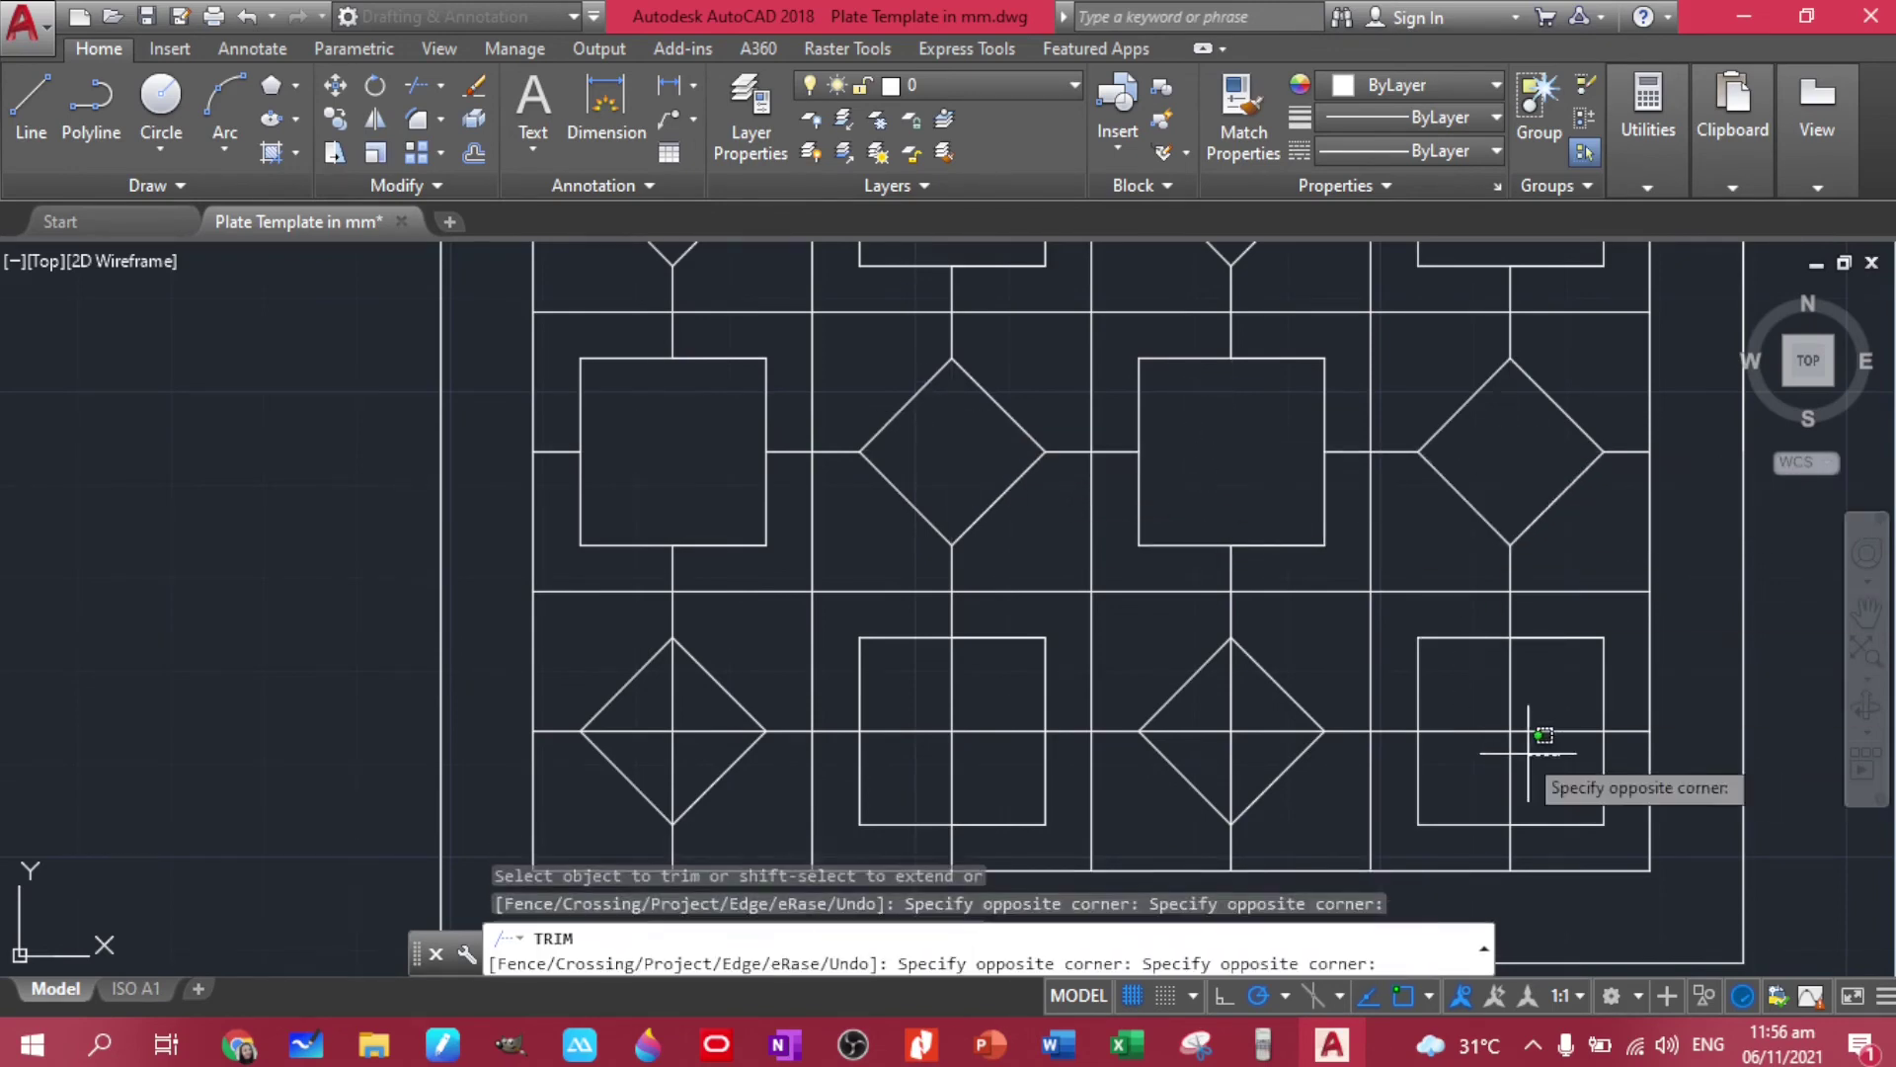
pyautogui.click(1475, 710)
pyautogui.click(1250, 737)
pyautogui.click(1156, 715)
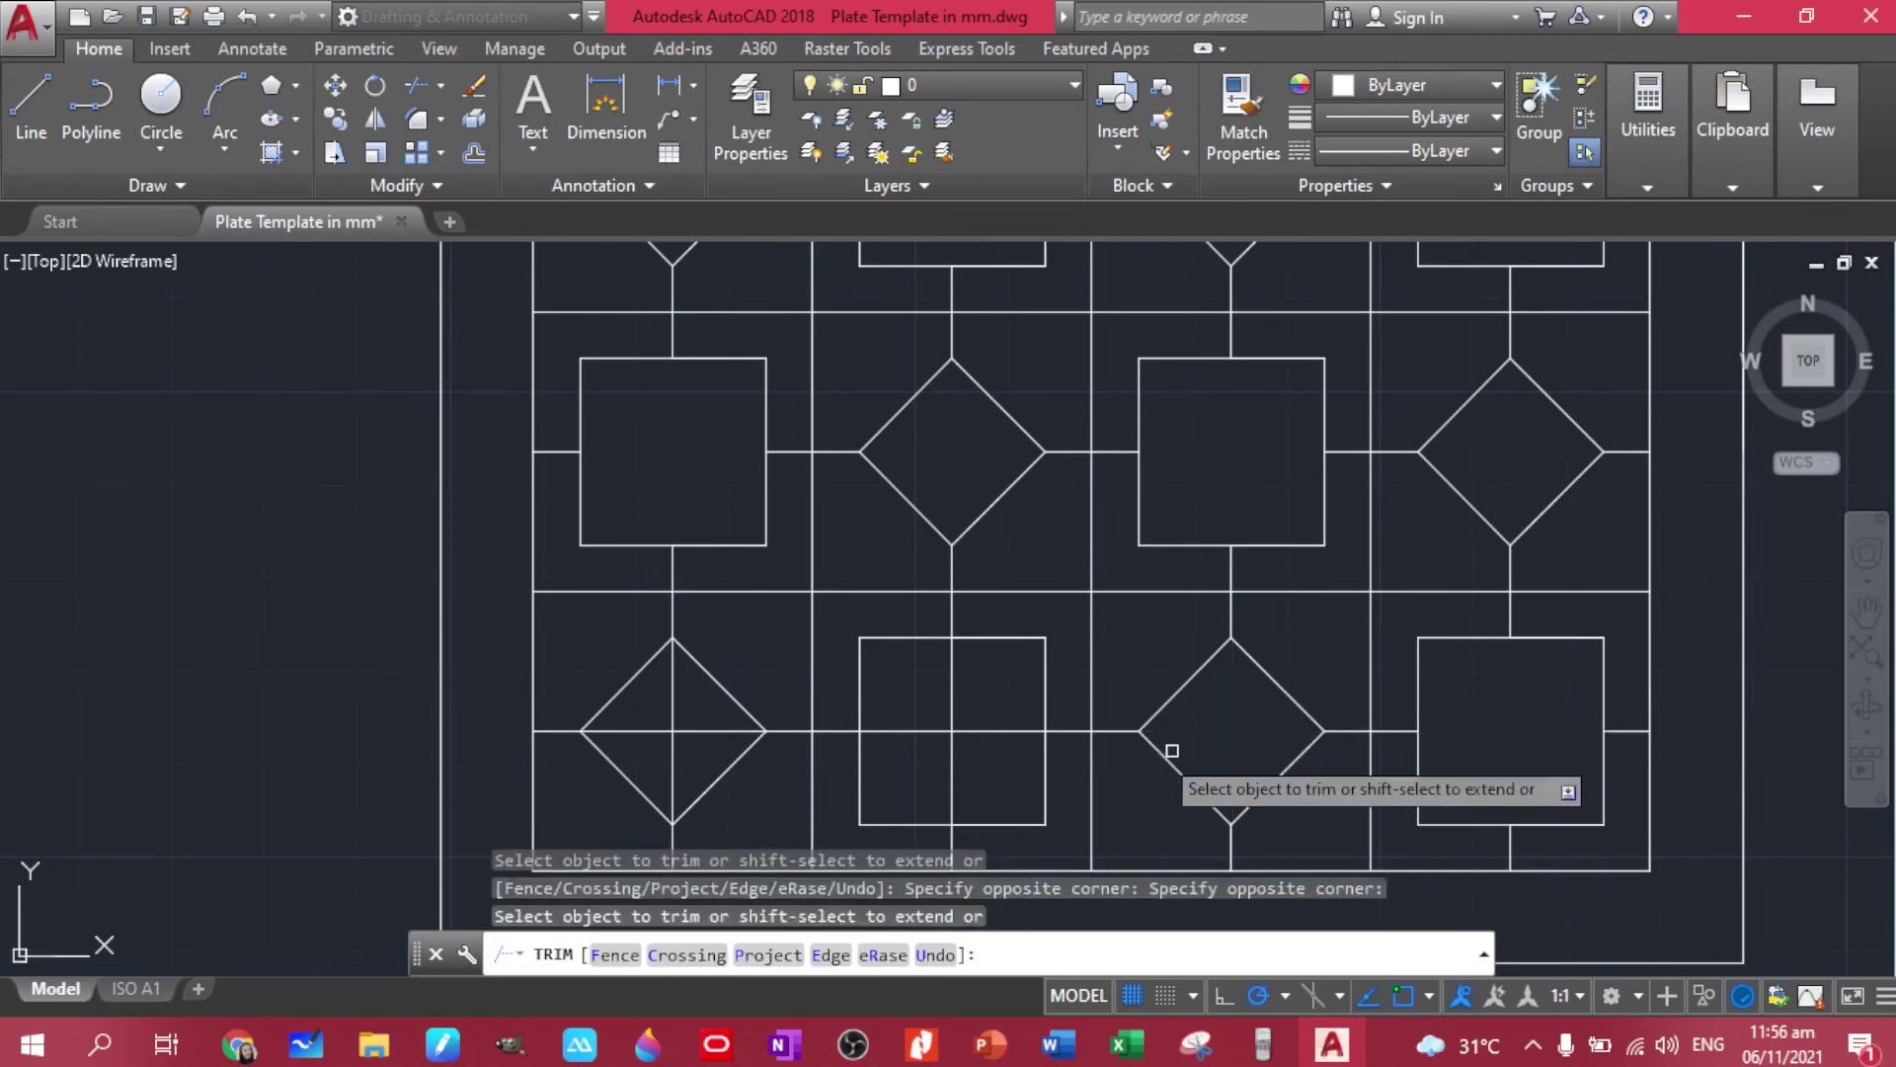
pyautogui.click(978, 769)
pyautogui.click(887, 690)
pyautogui.click(720, 754)
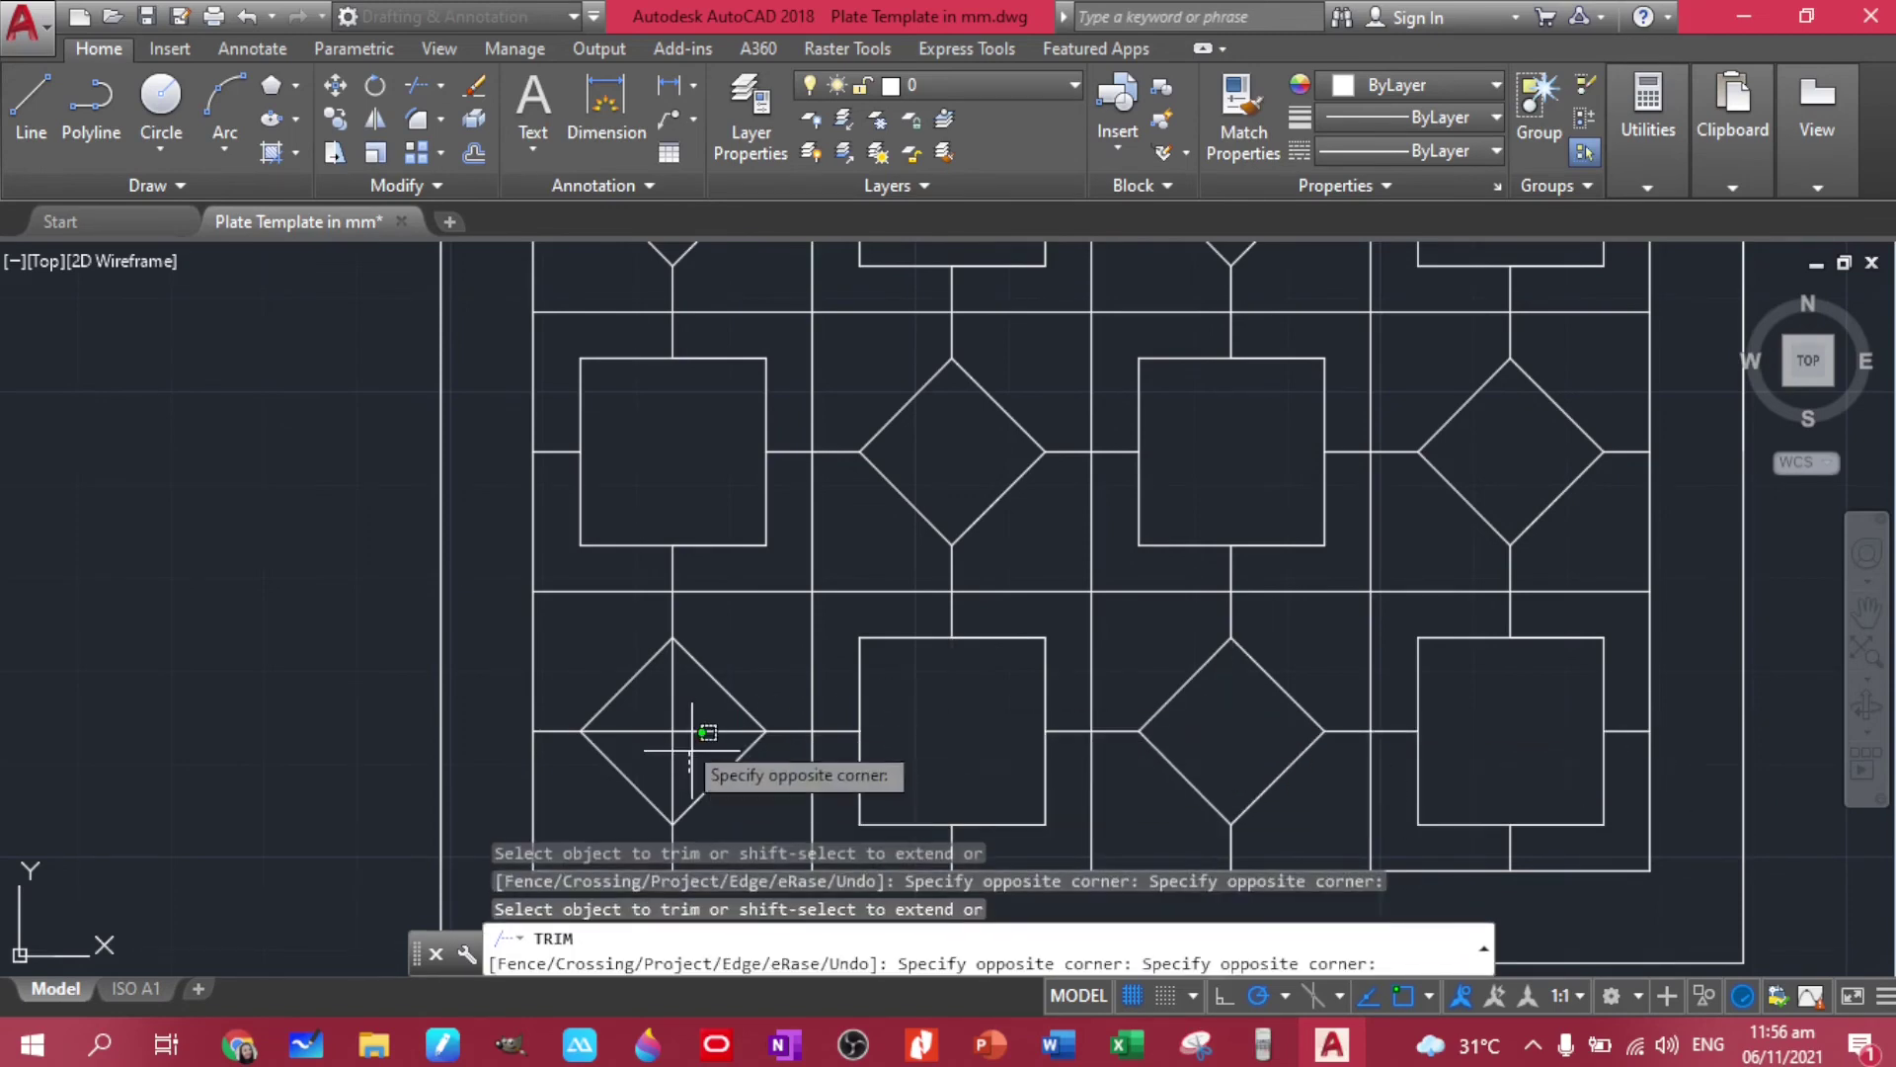
pyautogui.click(671, 640)
pyautogui.scroll(-2, 1068, 645)
pyautogui.scroll(1, 1165, 528)
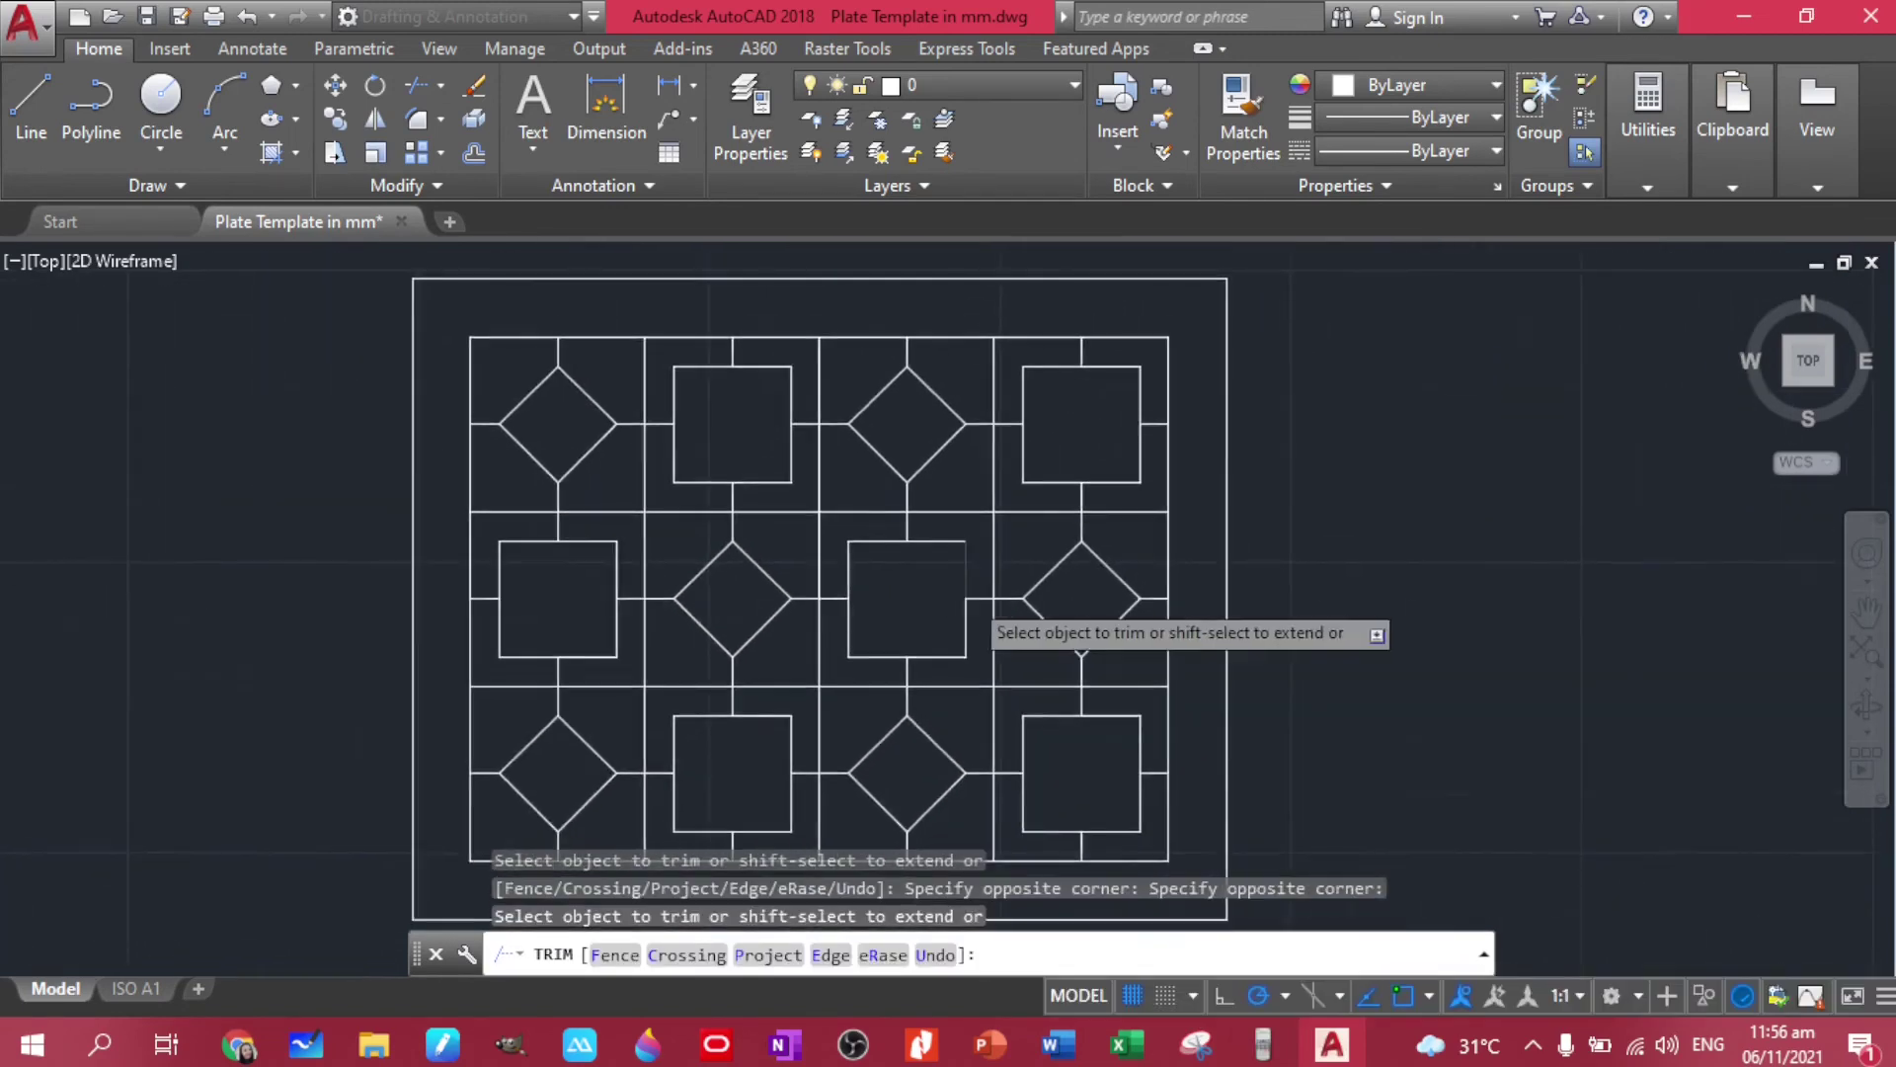
pyautogui.scroll(-2, 974, 623)
pyautogui.scroll(-1, 973, 592)
# End trimming and check the reference exercise PDF before returning to the drawing
pyautogui.press('Escape')
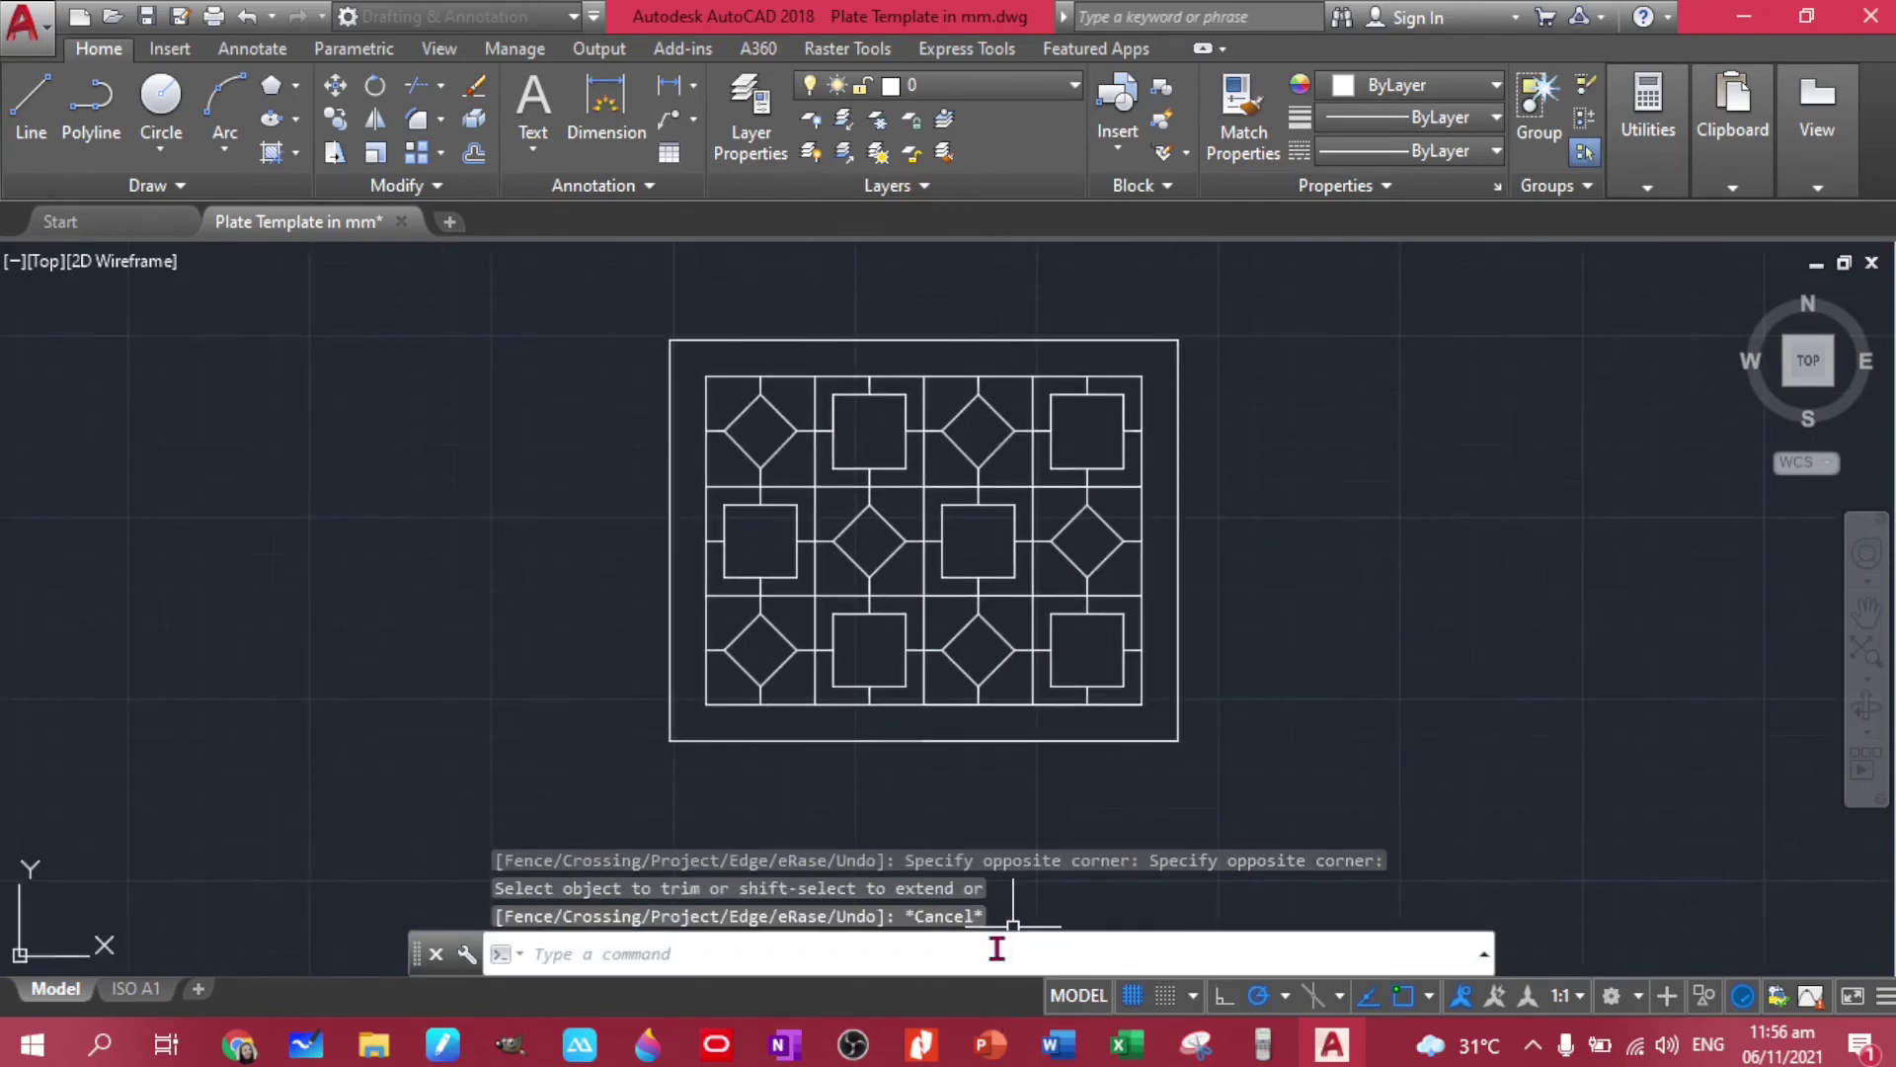
pyautogui.click(921, 1044)
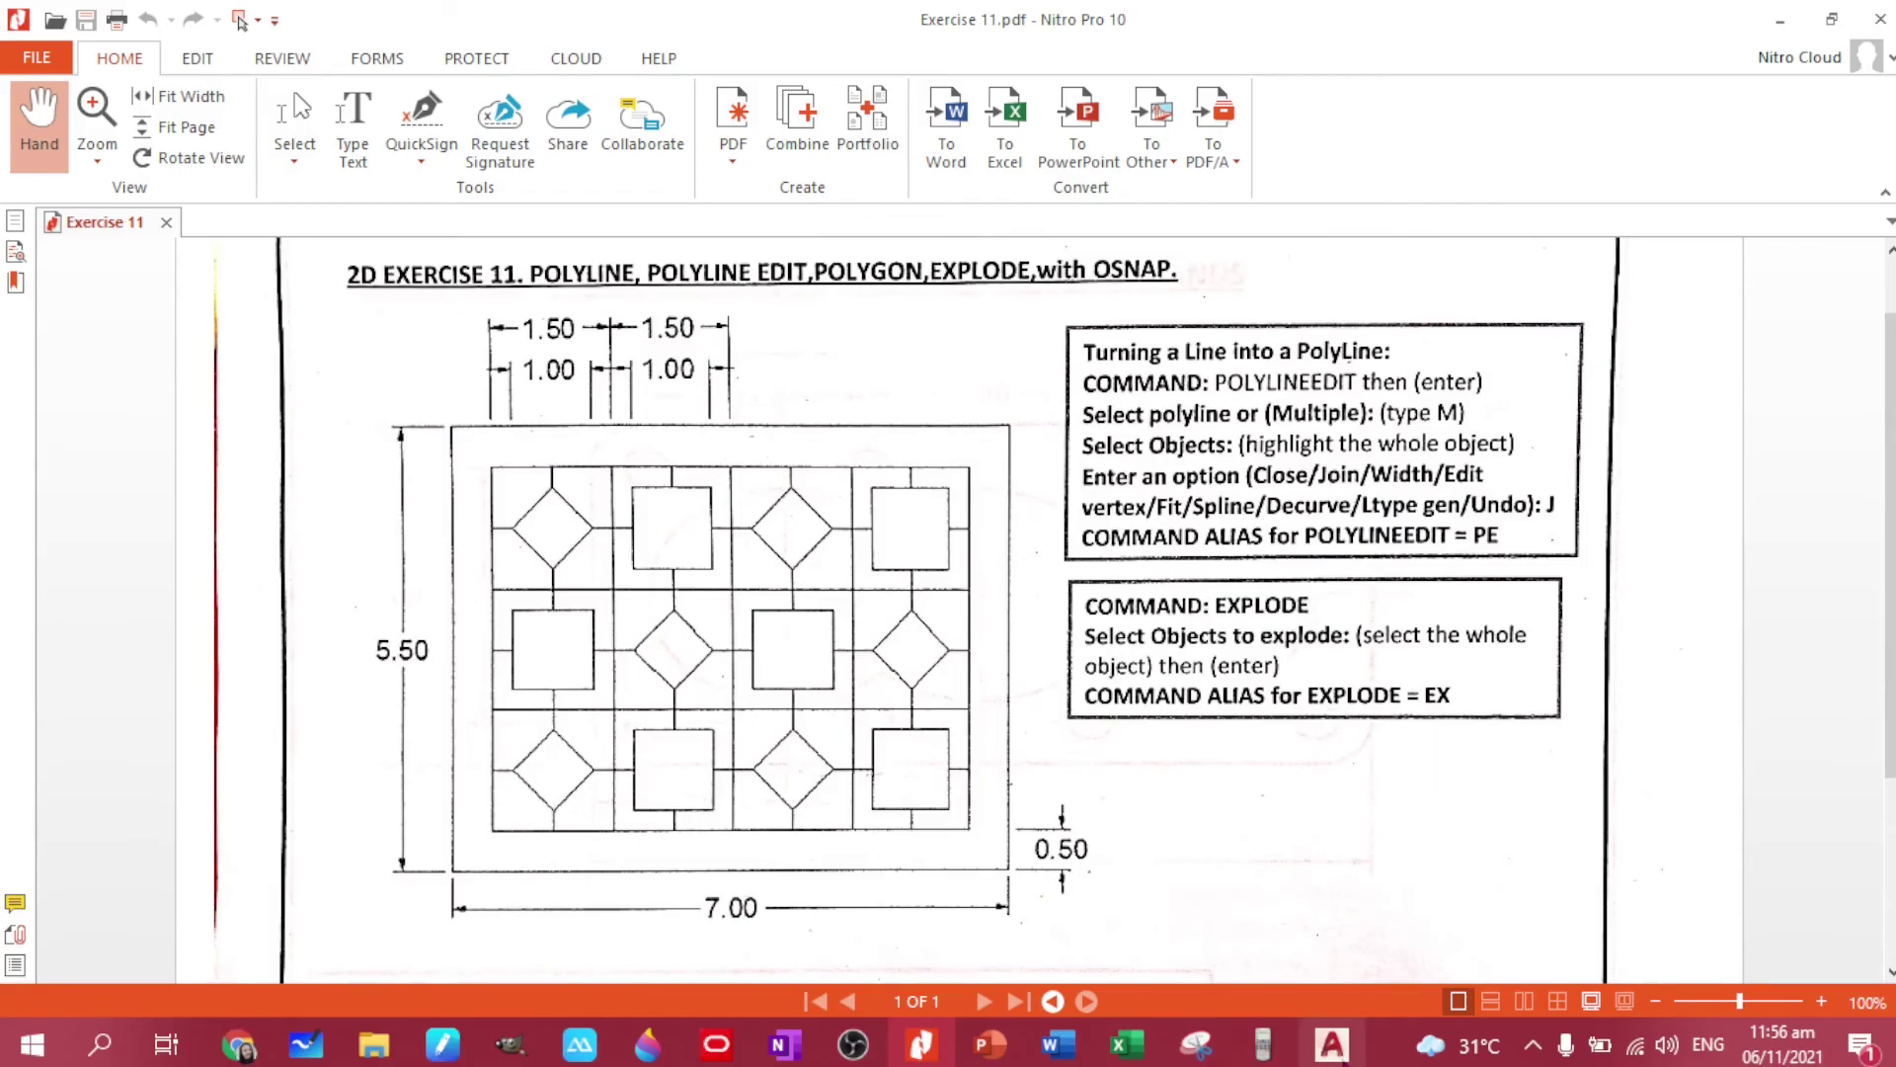
pyautogui.hotkey('alt', 'Tab')
# Add the 5.50 height dimension along the plate's left side
pyautogui.click(606, 112)
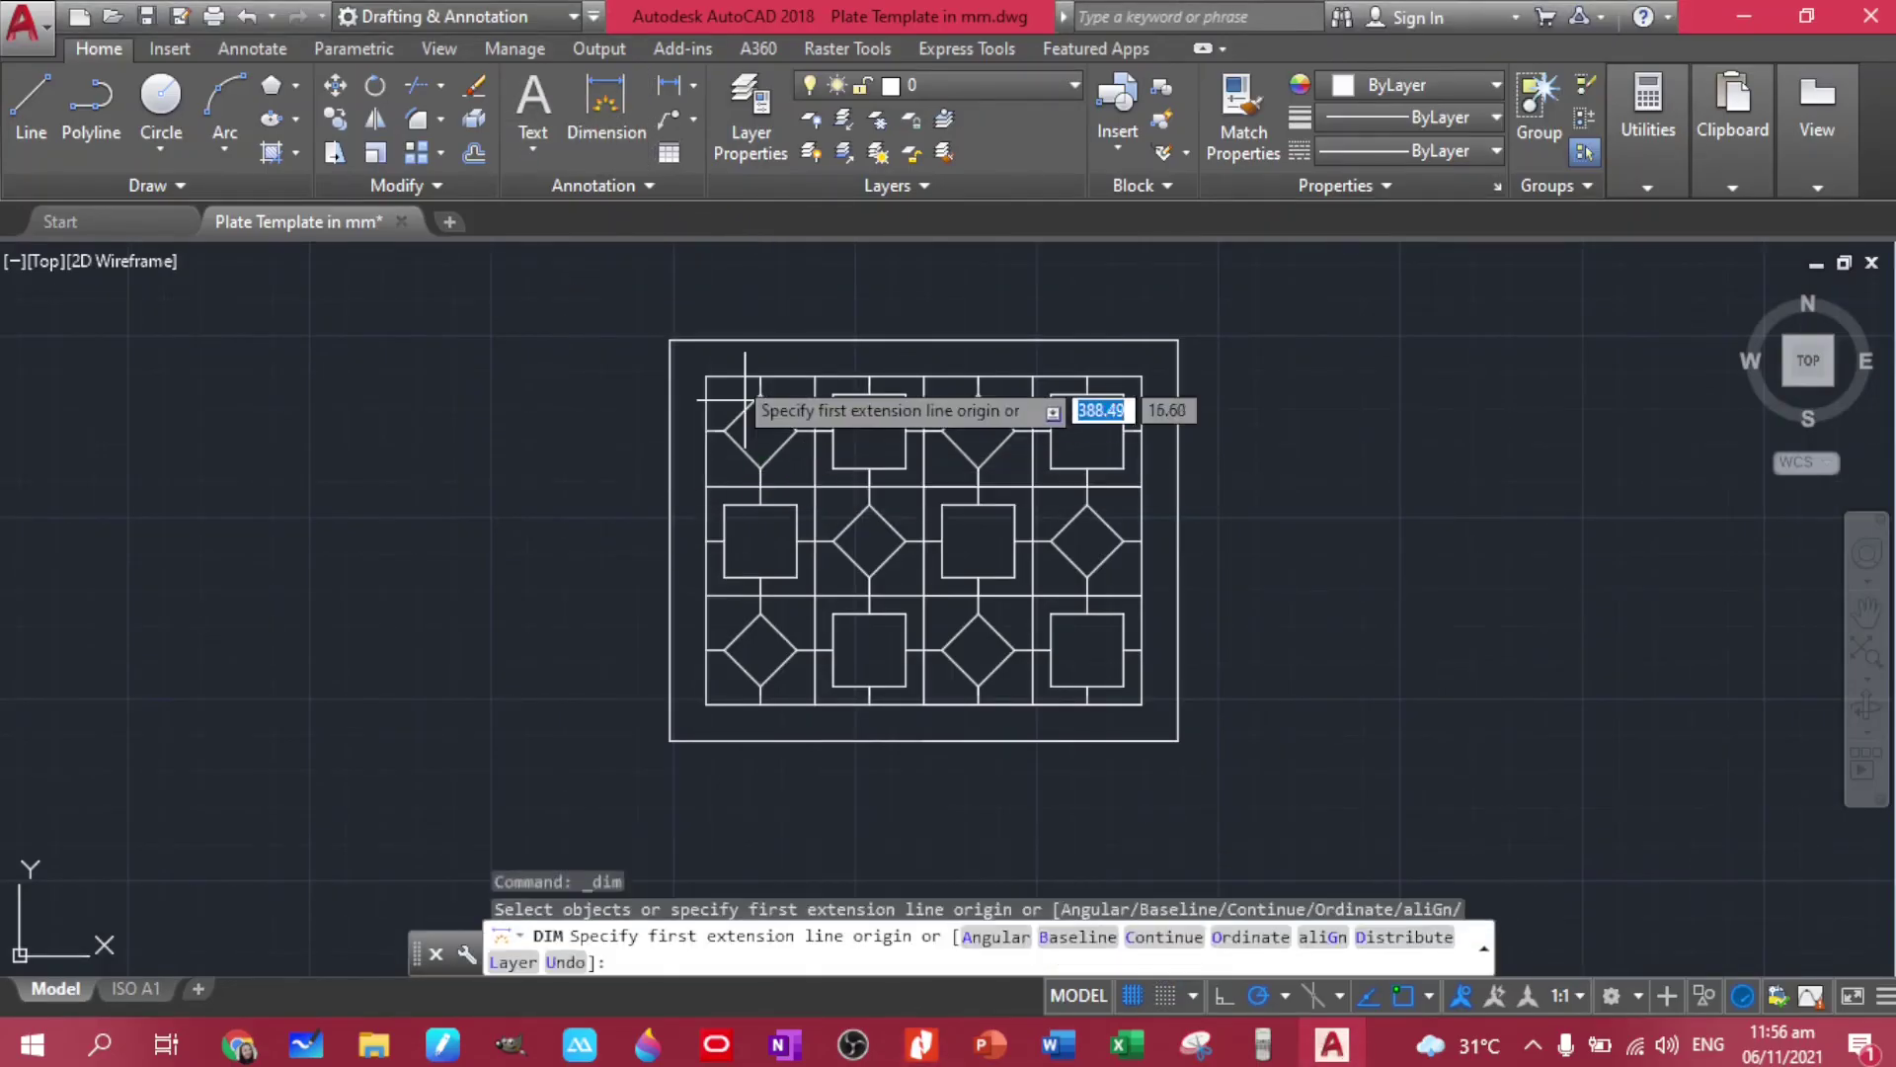
pyautogui.click(670, 341)
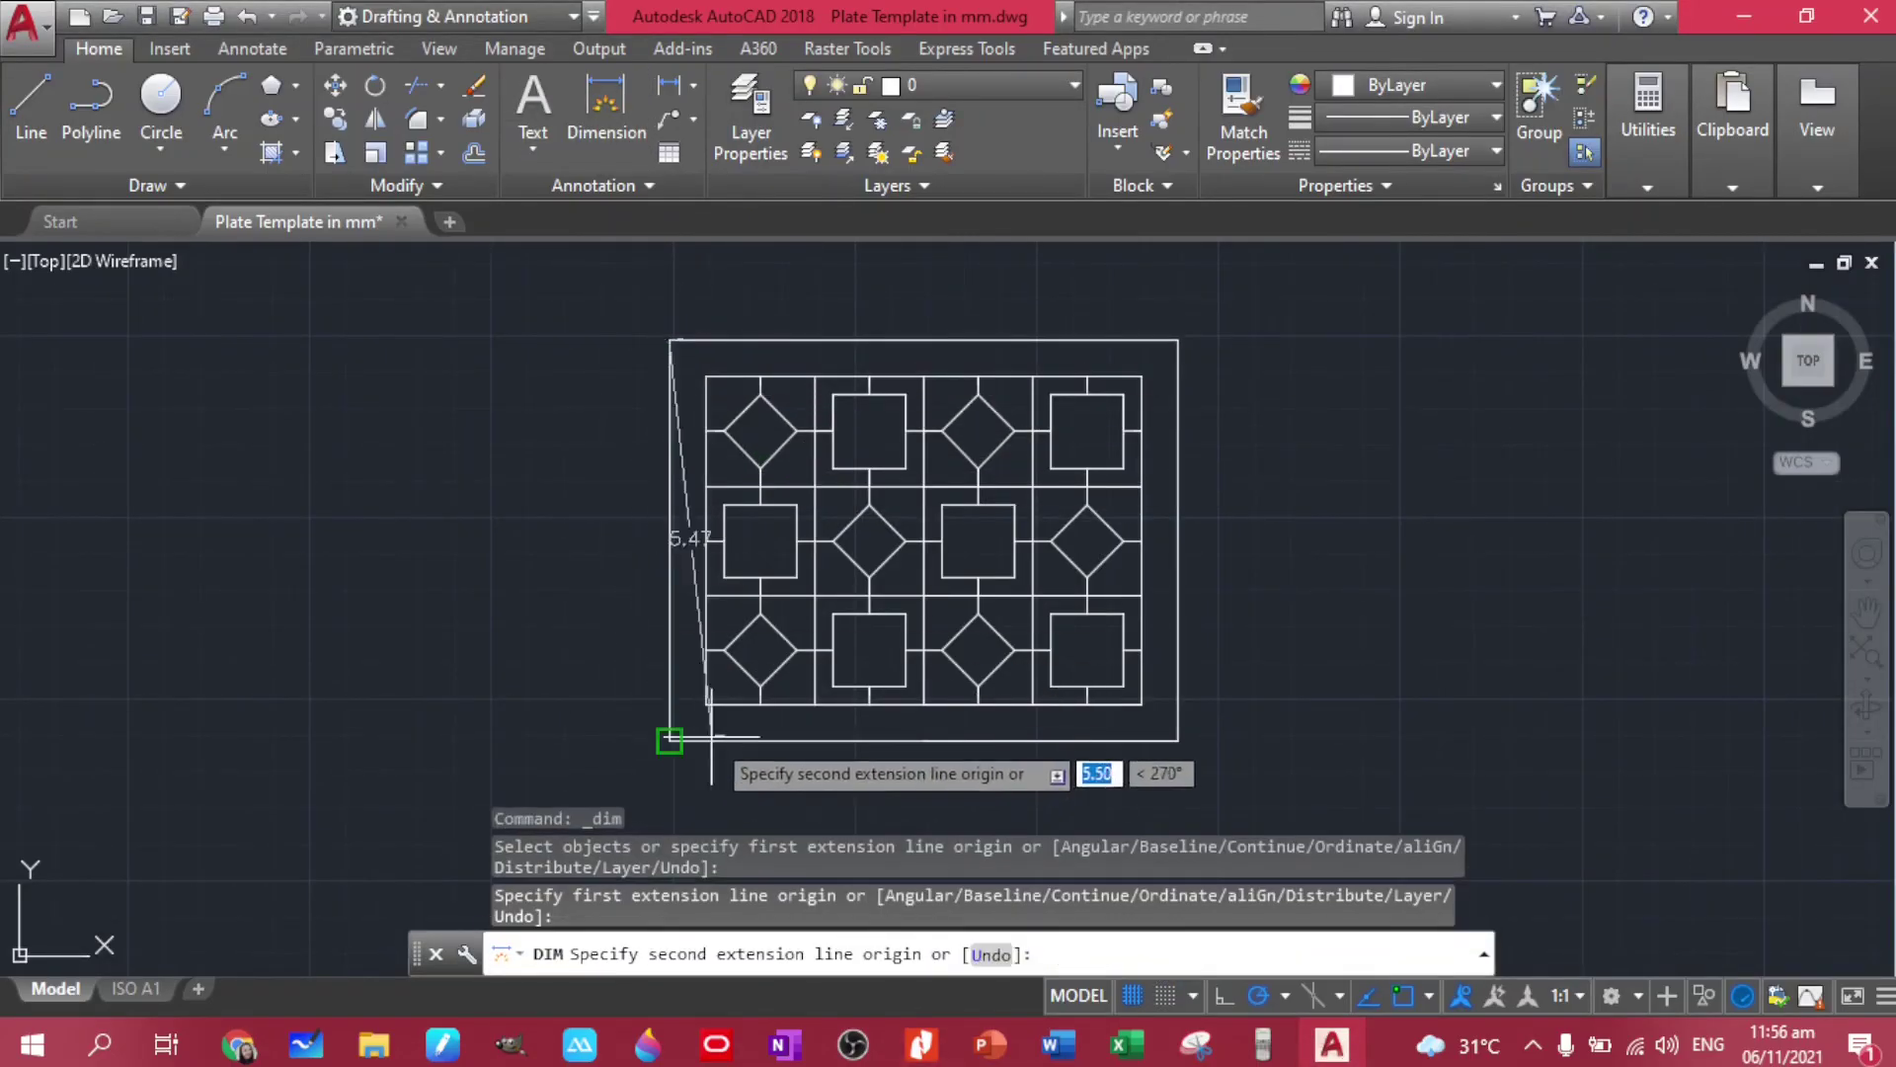
pyautogui.click(670, 739)
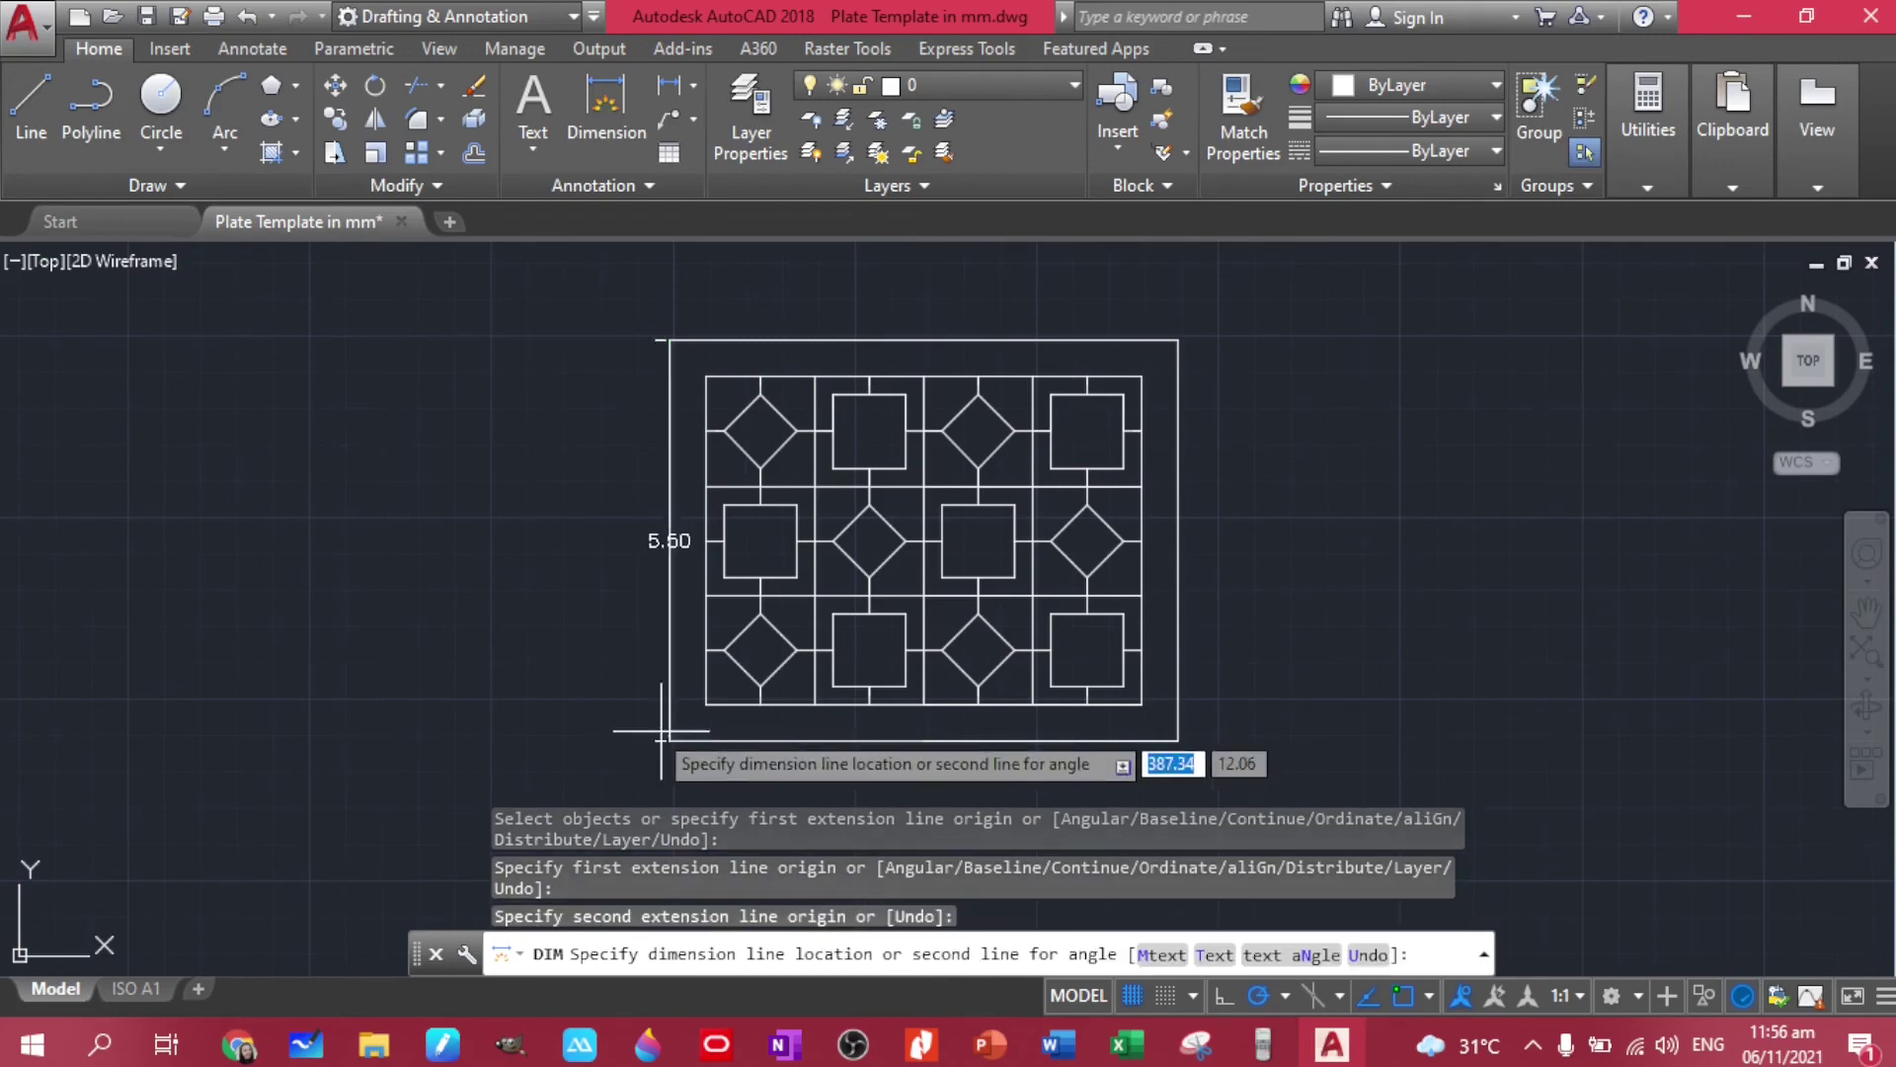
pyautogui.click(608, 737)
pyautogui.press('Return')
# Add the 7.00 width dimension below the plate and the 0.50 margin dimension at its right
pyautogui.click(669, 740)
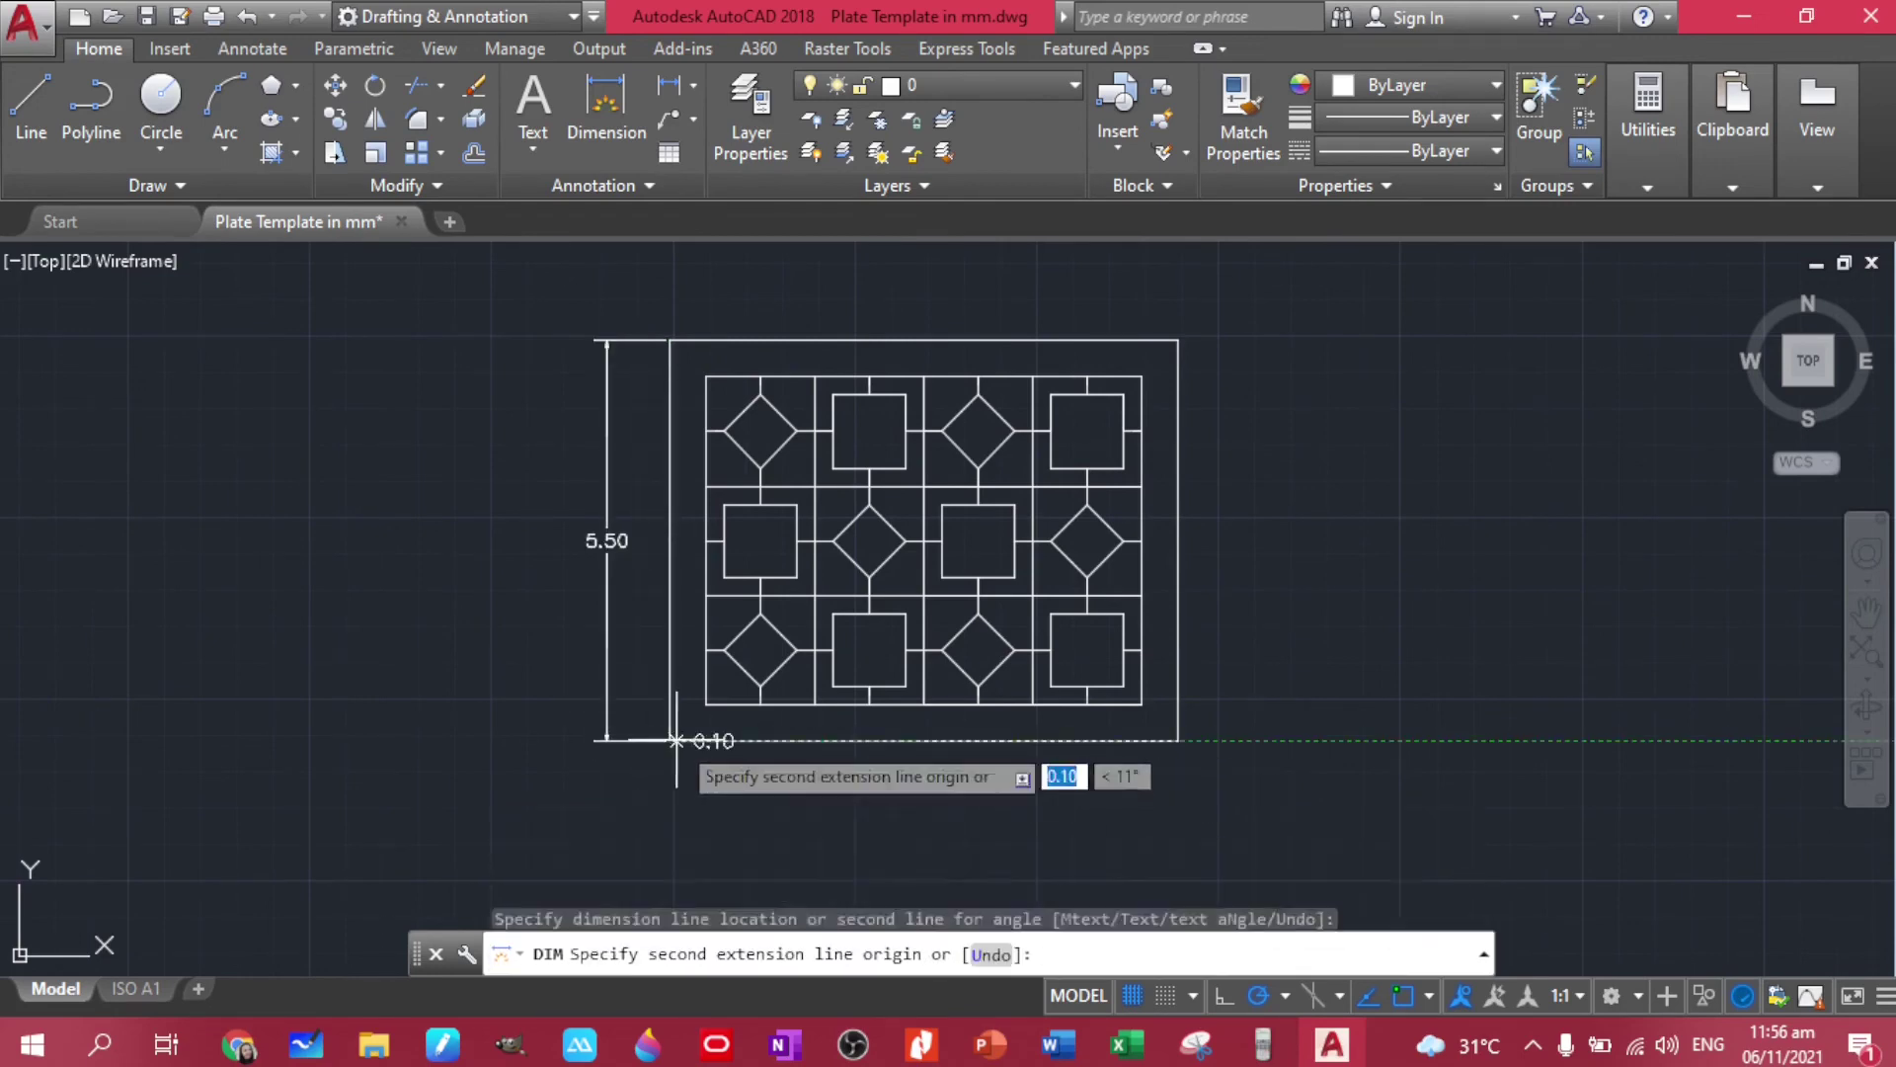
pyautogui.click(1178, 740)
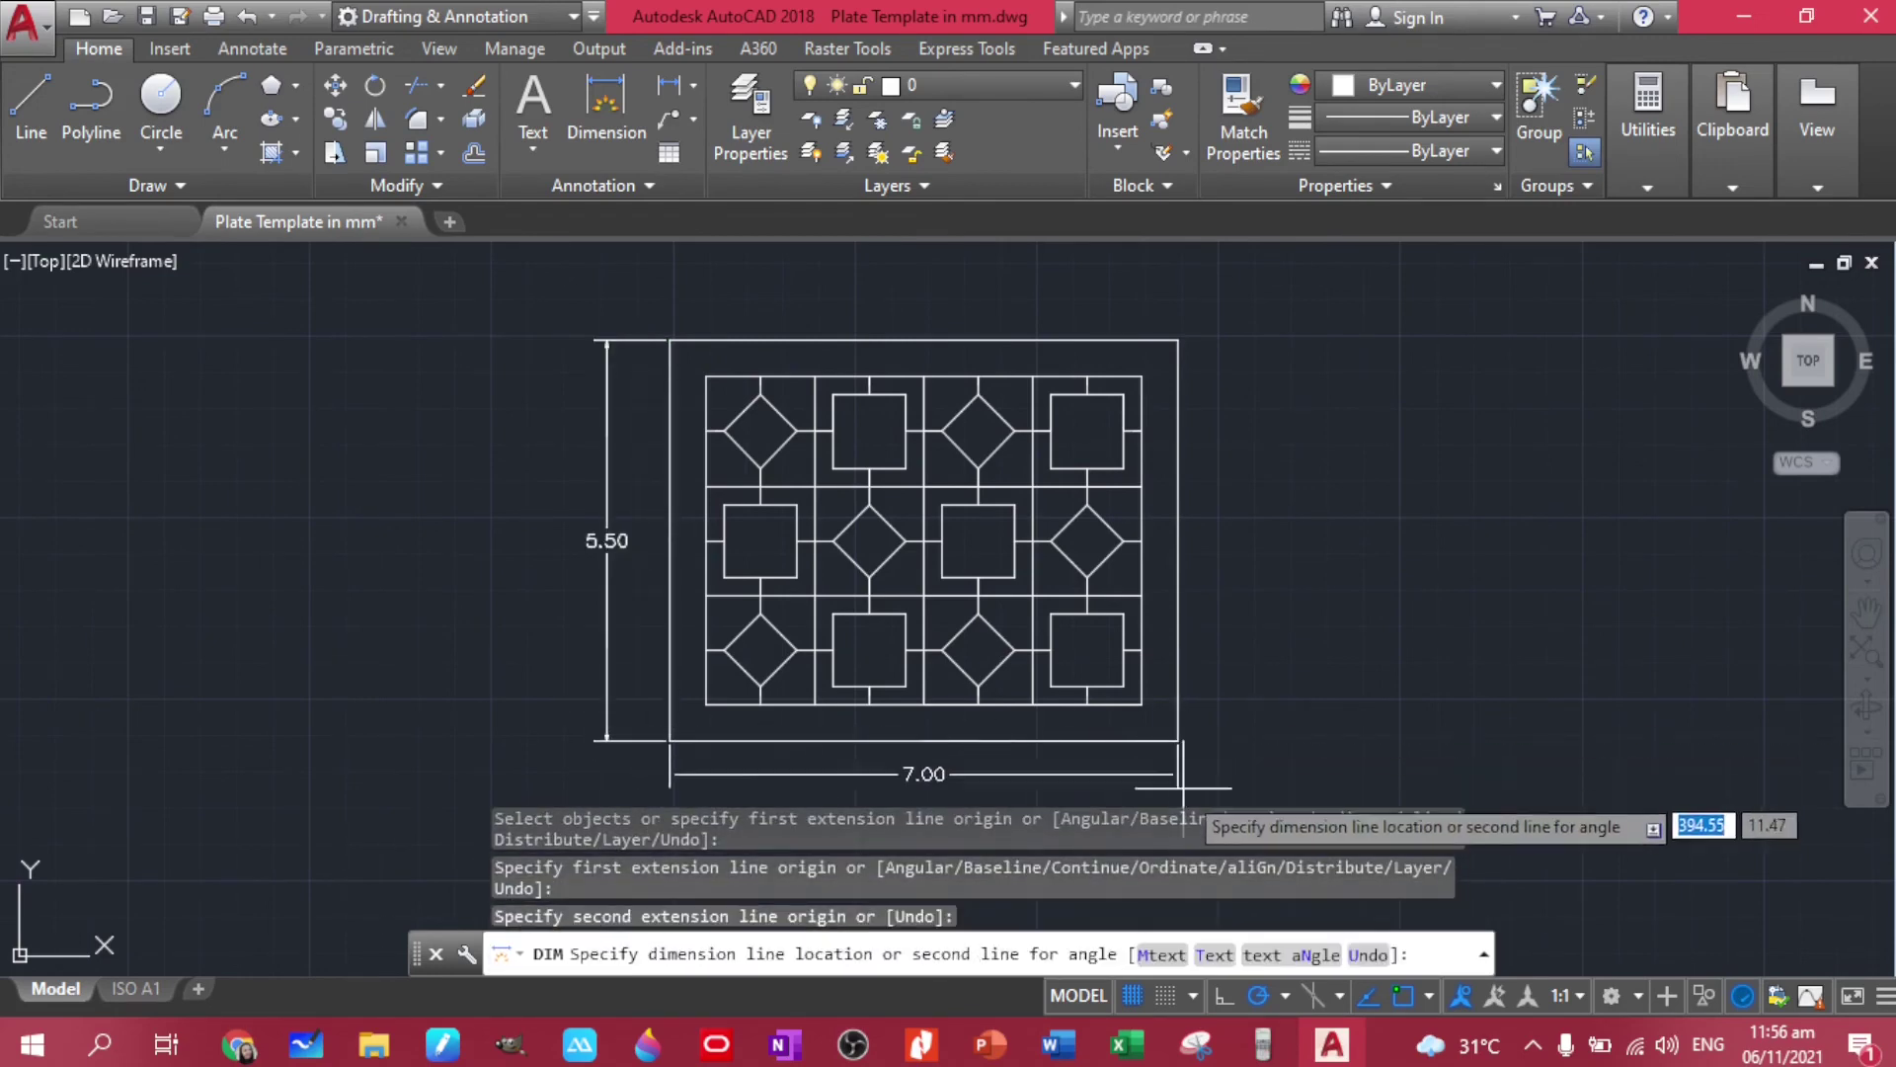
pyautogui.click(1177, 787)
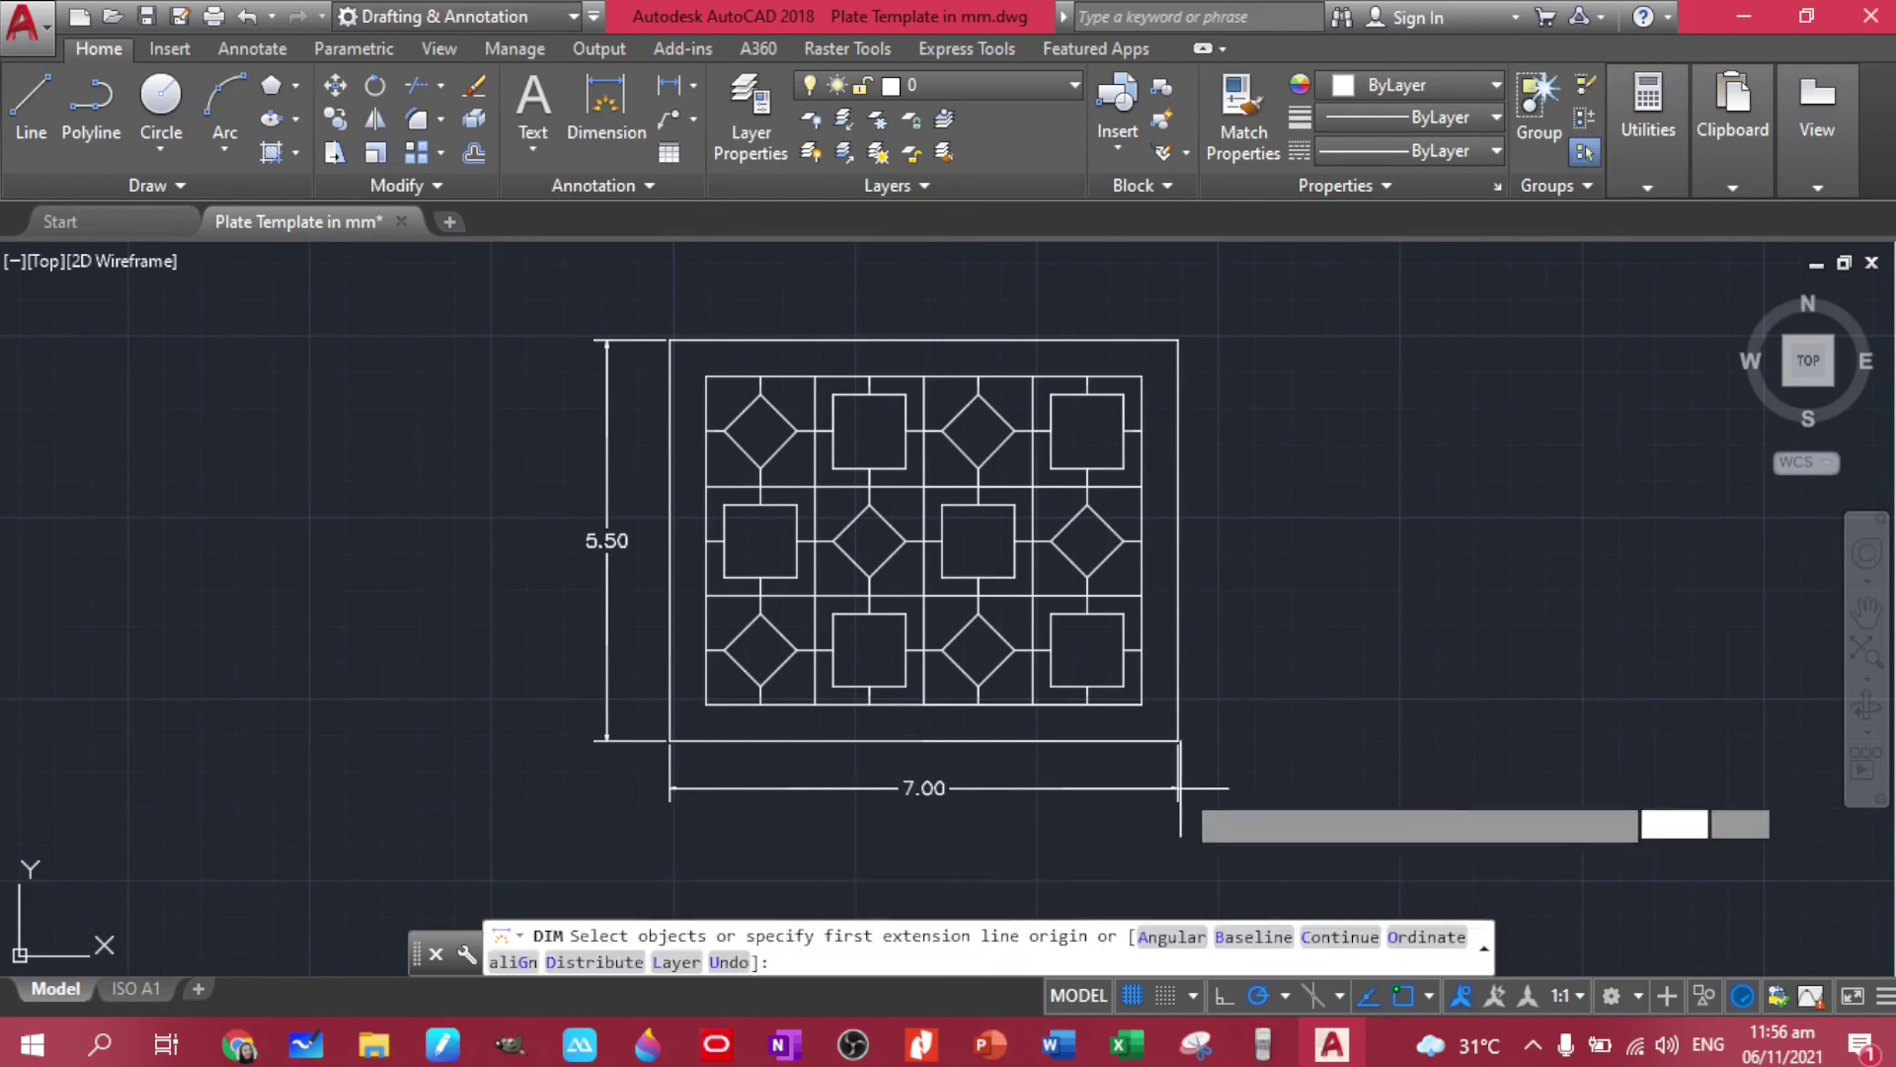
pyautogui.click(1143, 703)
pyautogui.click(1178, 740)
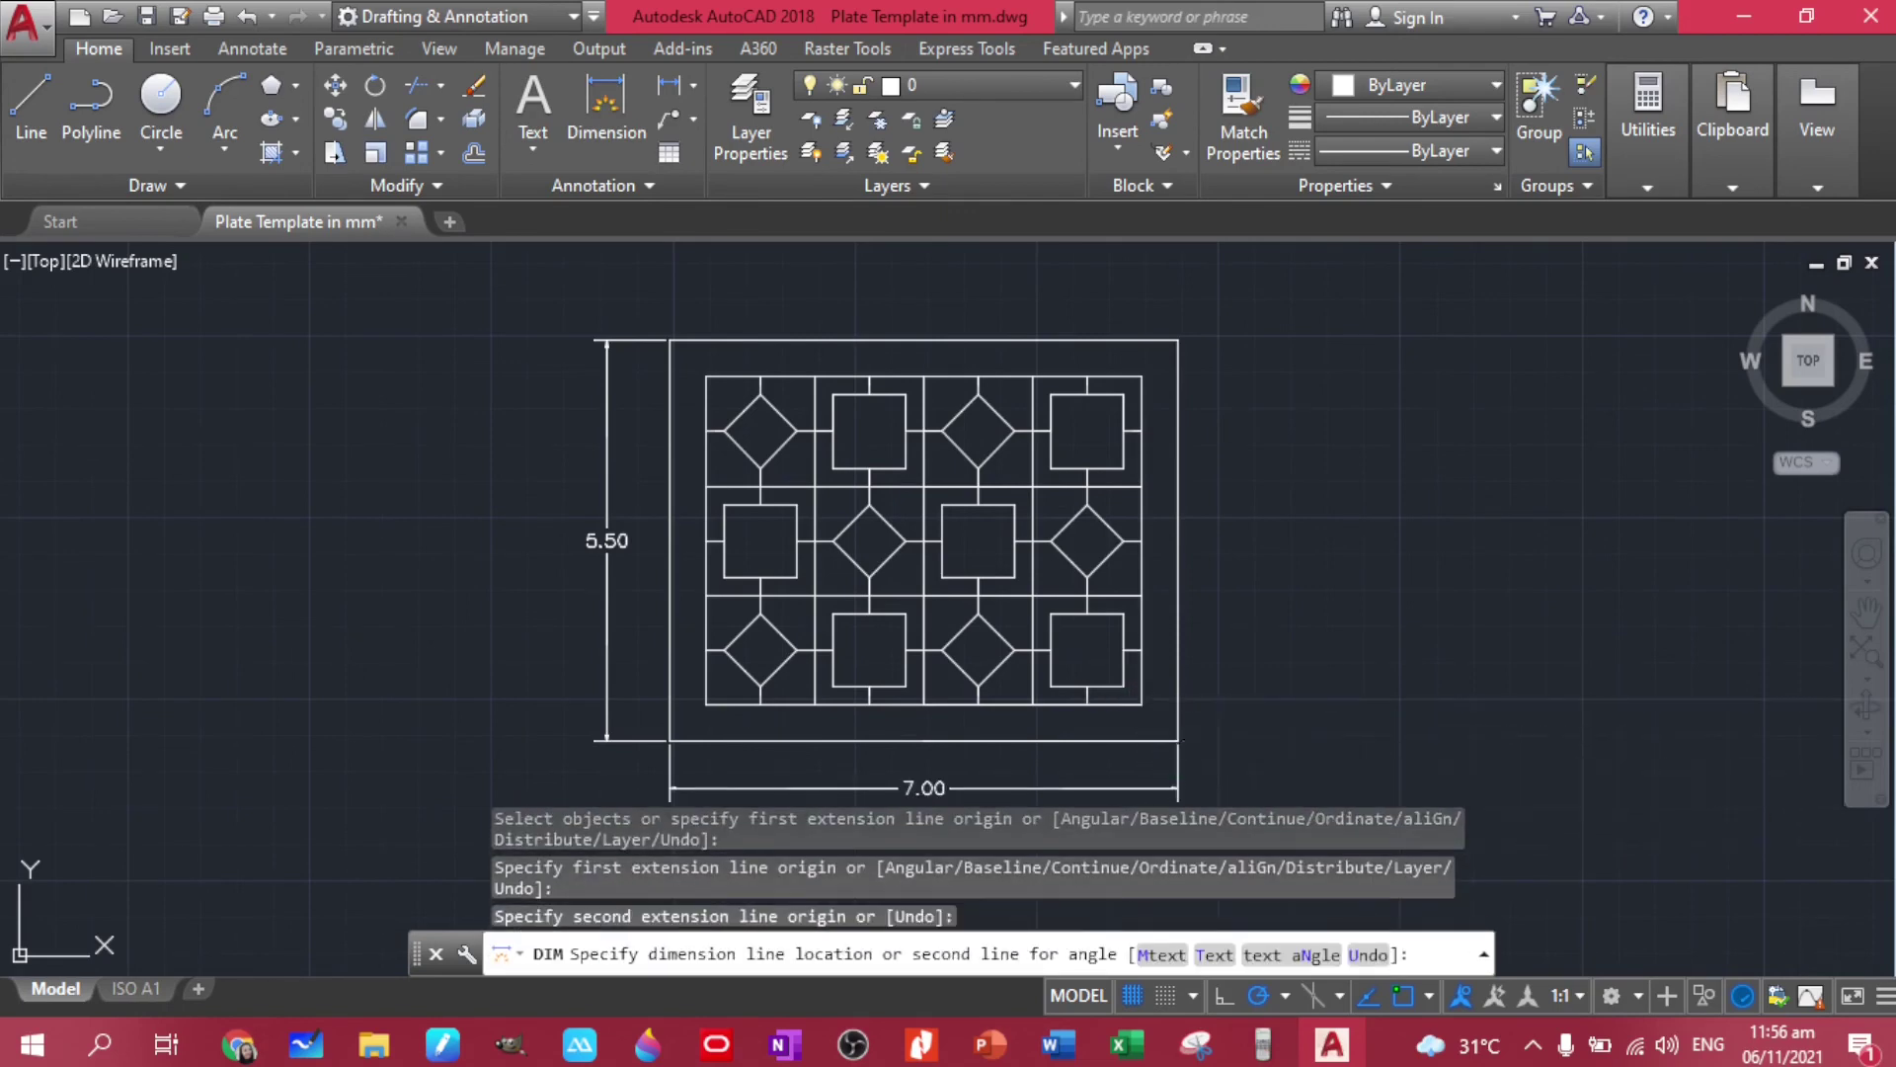
pyautogui.click(1232, 723)
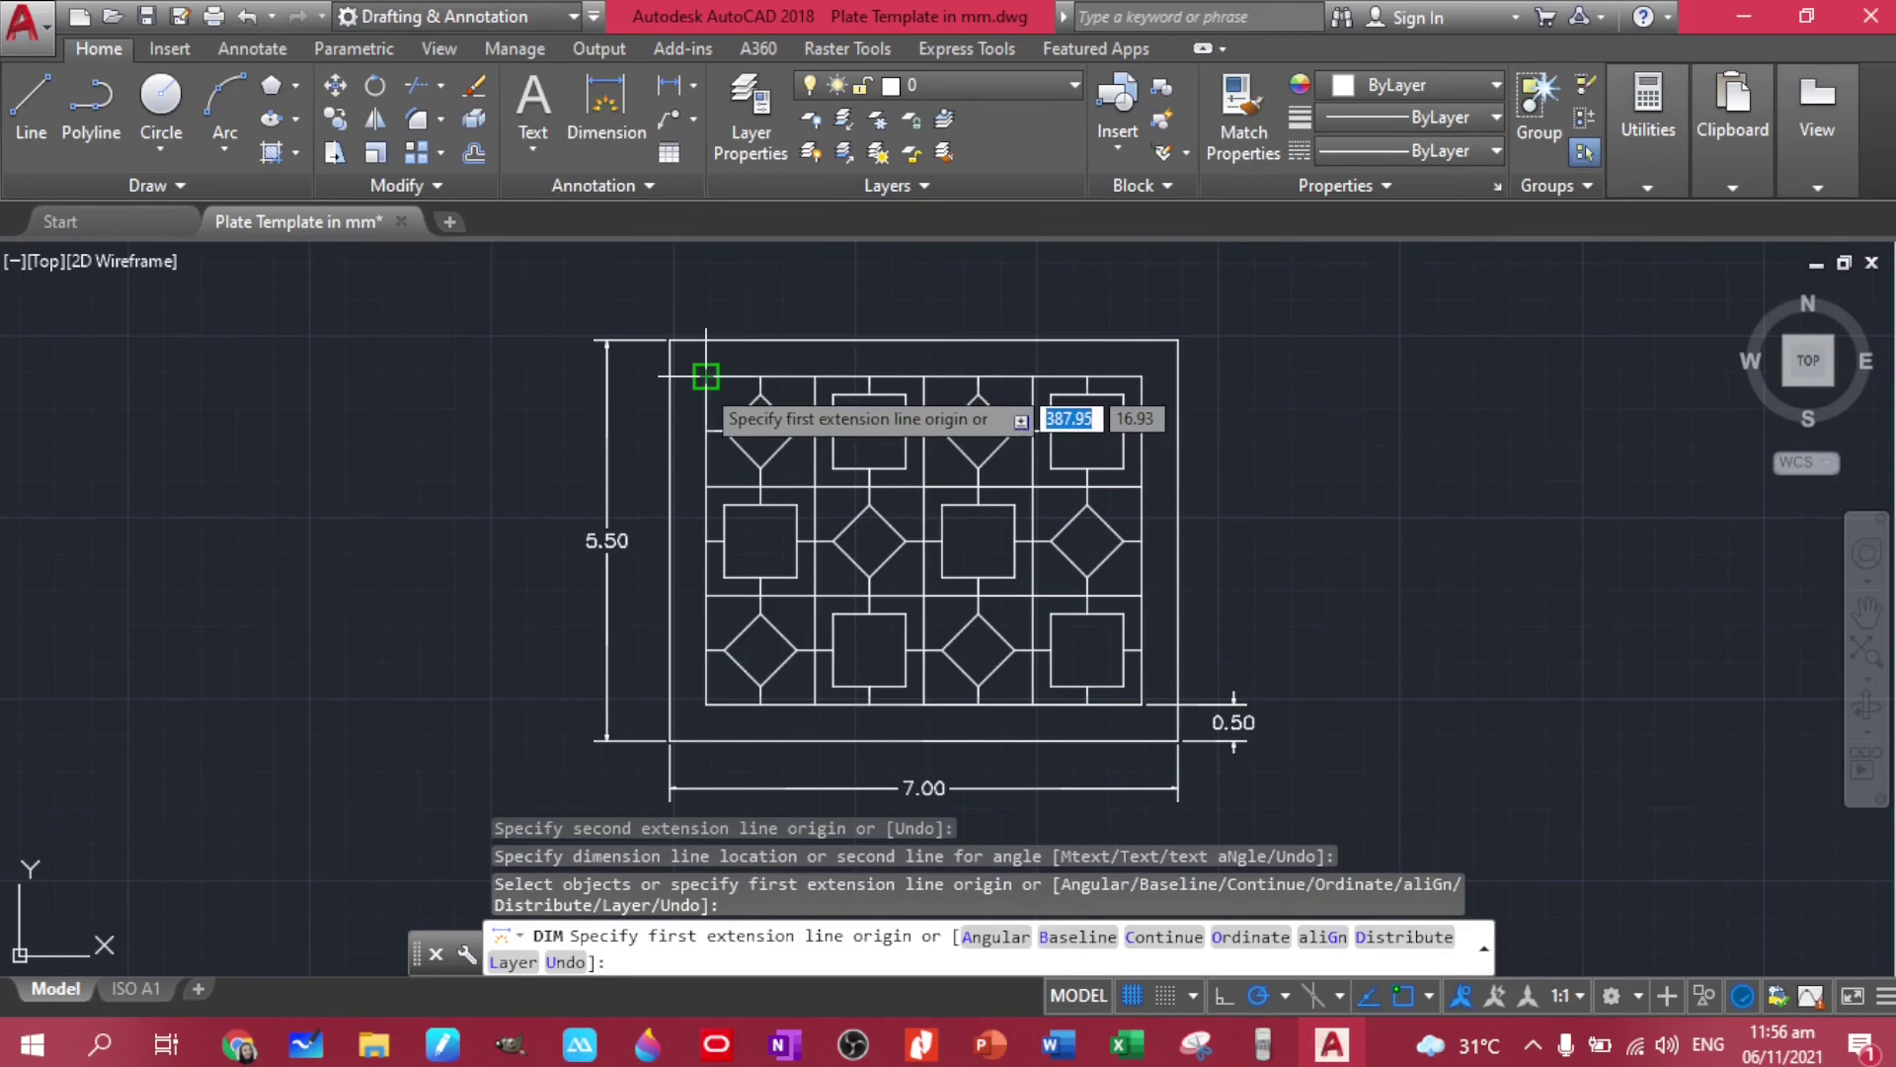
# Add two 1.50 grid-spacing dimensions above the plate
pyautogui.click(706, 377)
pyautogui.click(814, 377)
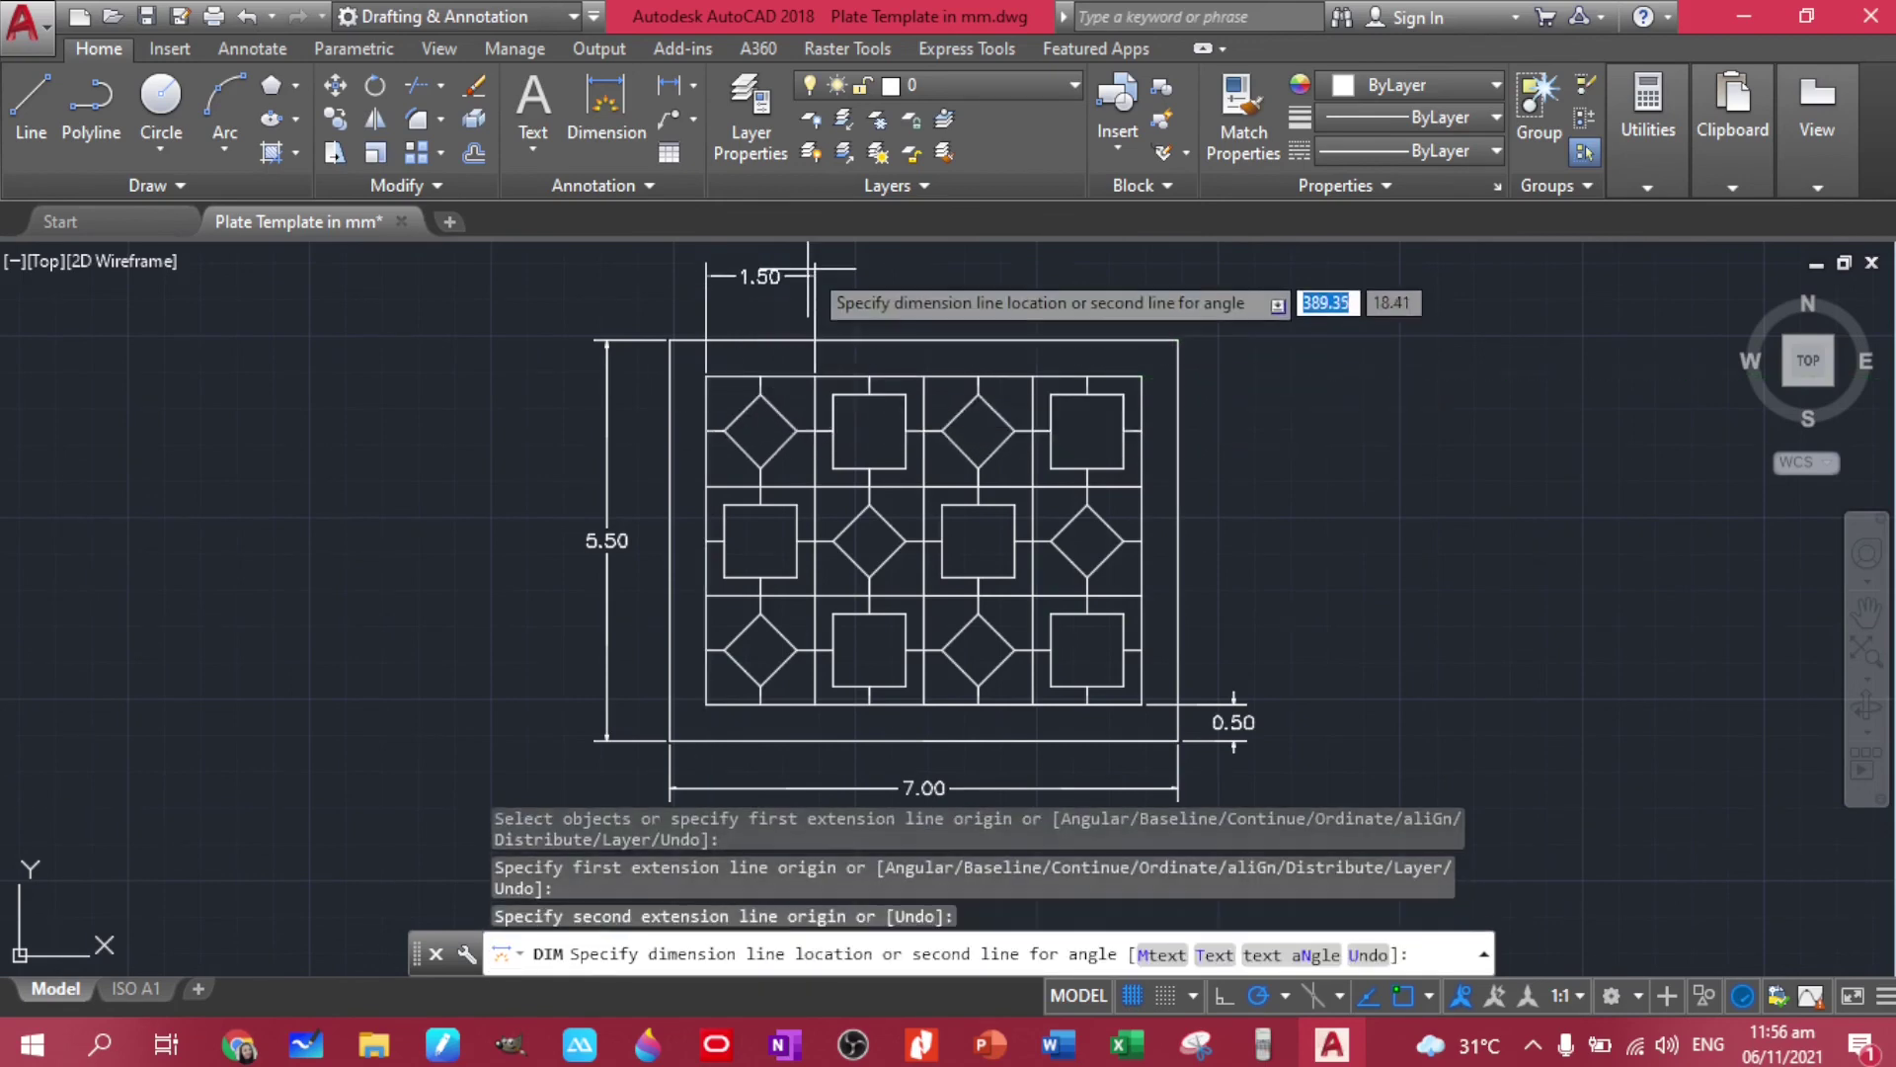
pyautogui.click(814, 260)
pyautogui.click(923, 376)
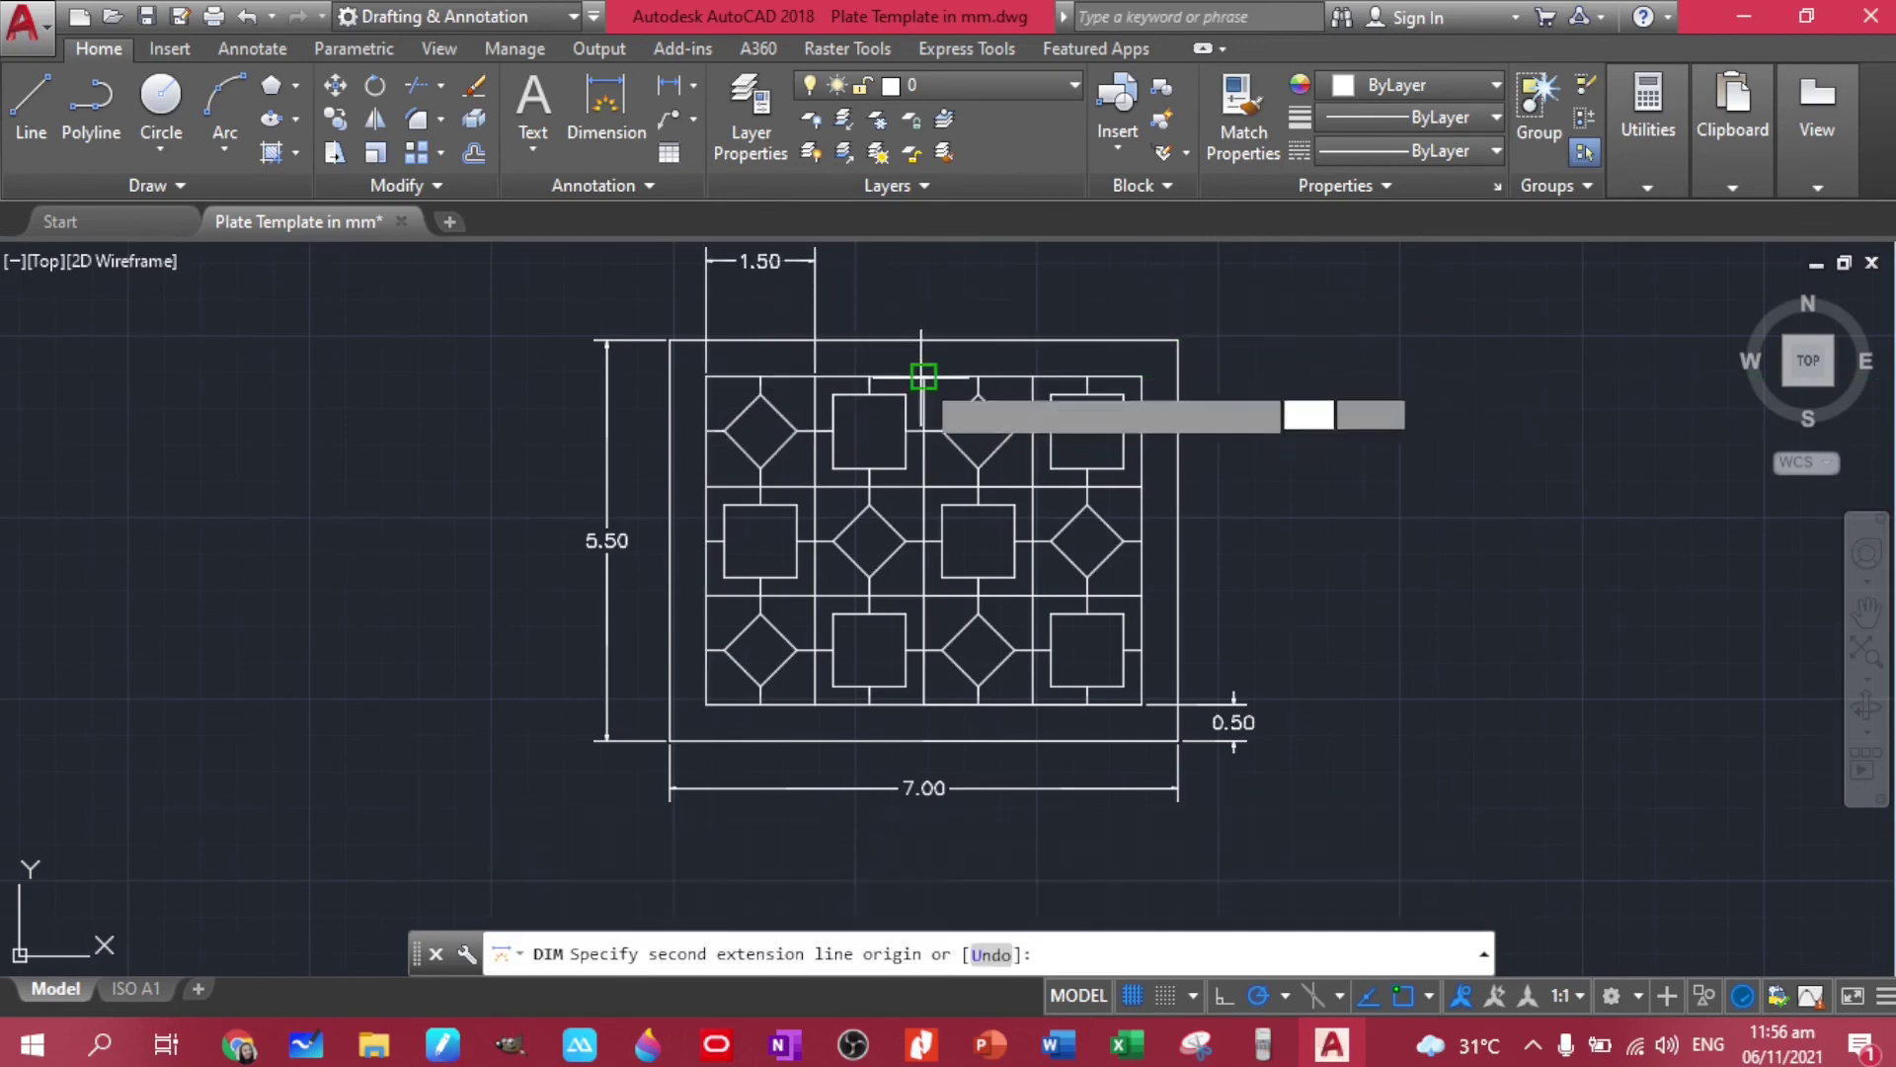
pyautogui.click(814, 377)
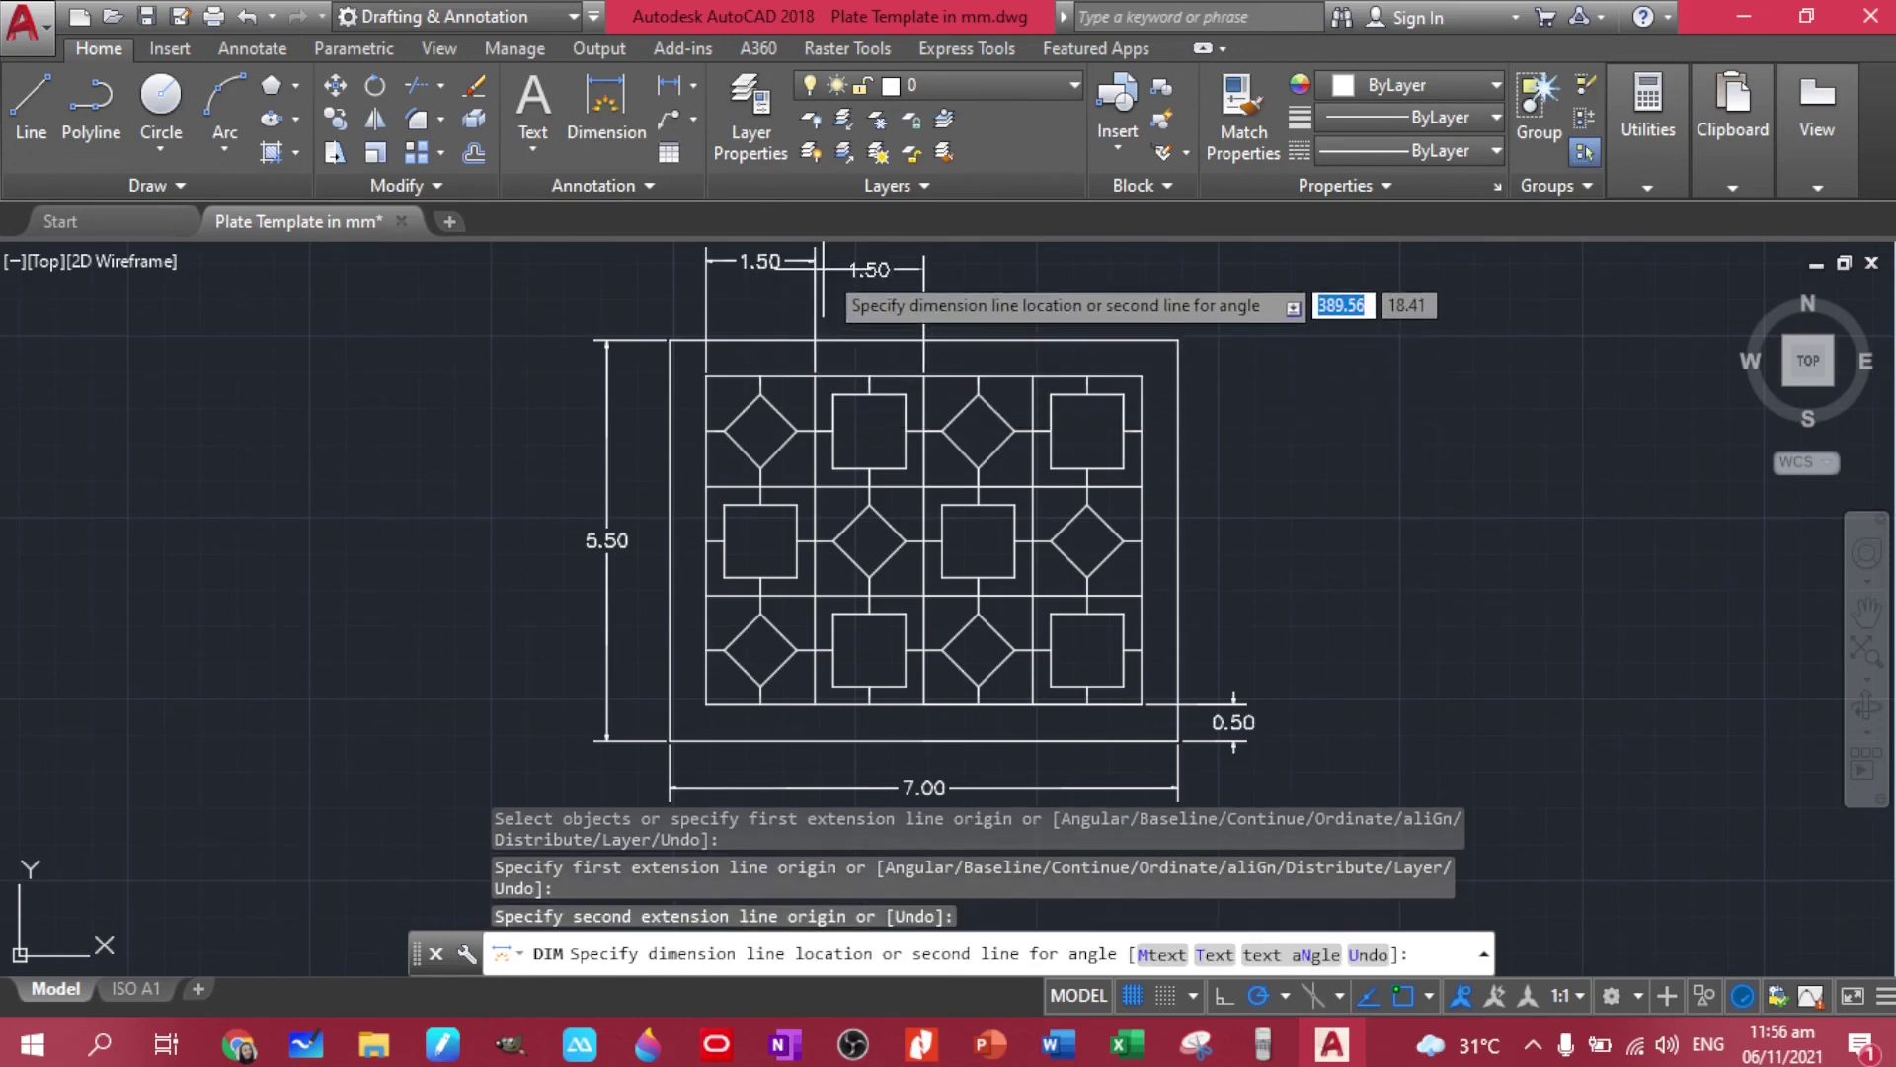
pyautogui.click(815, 262)
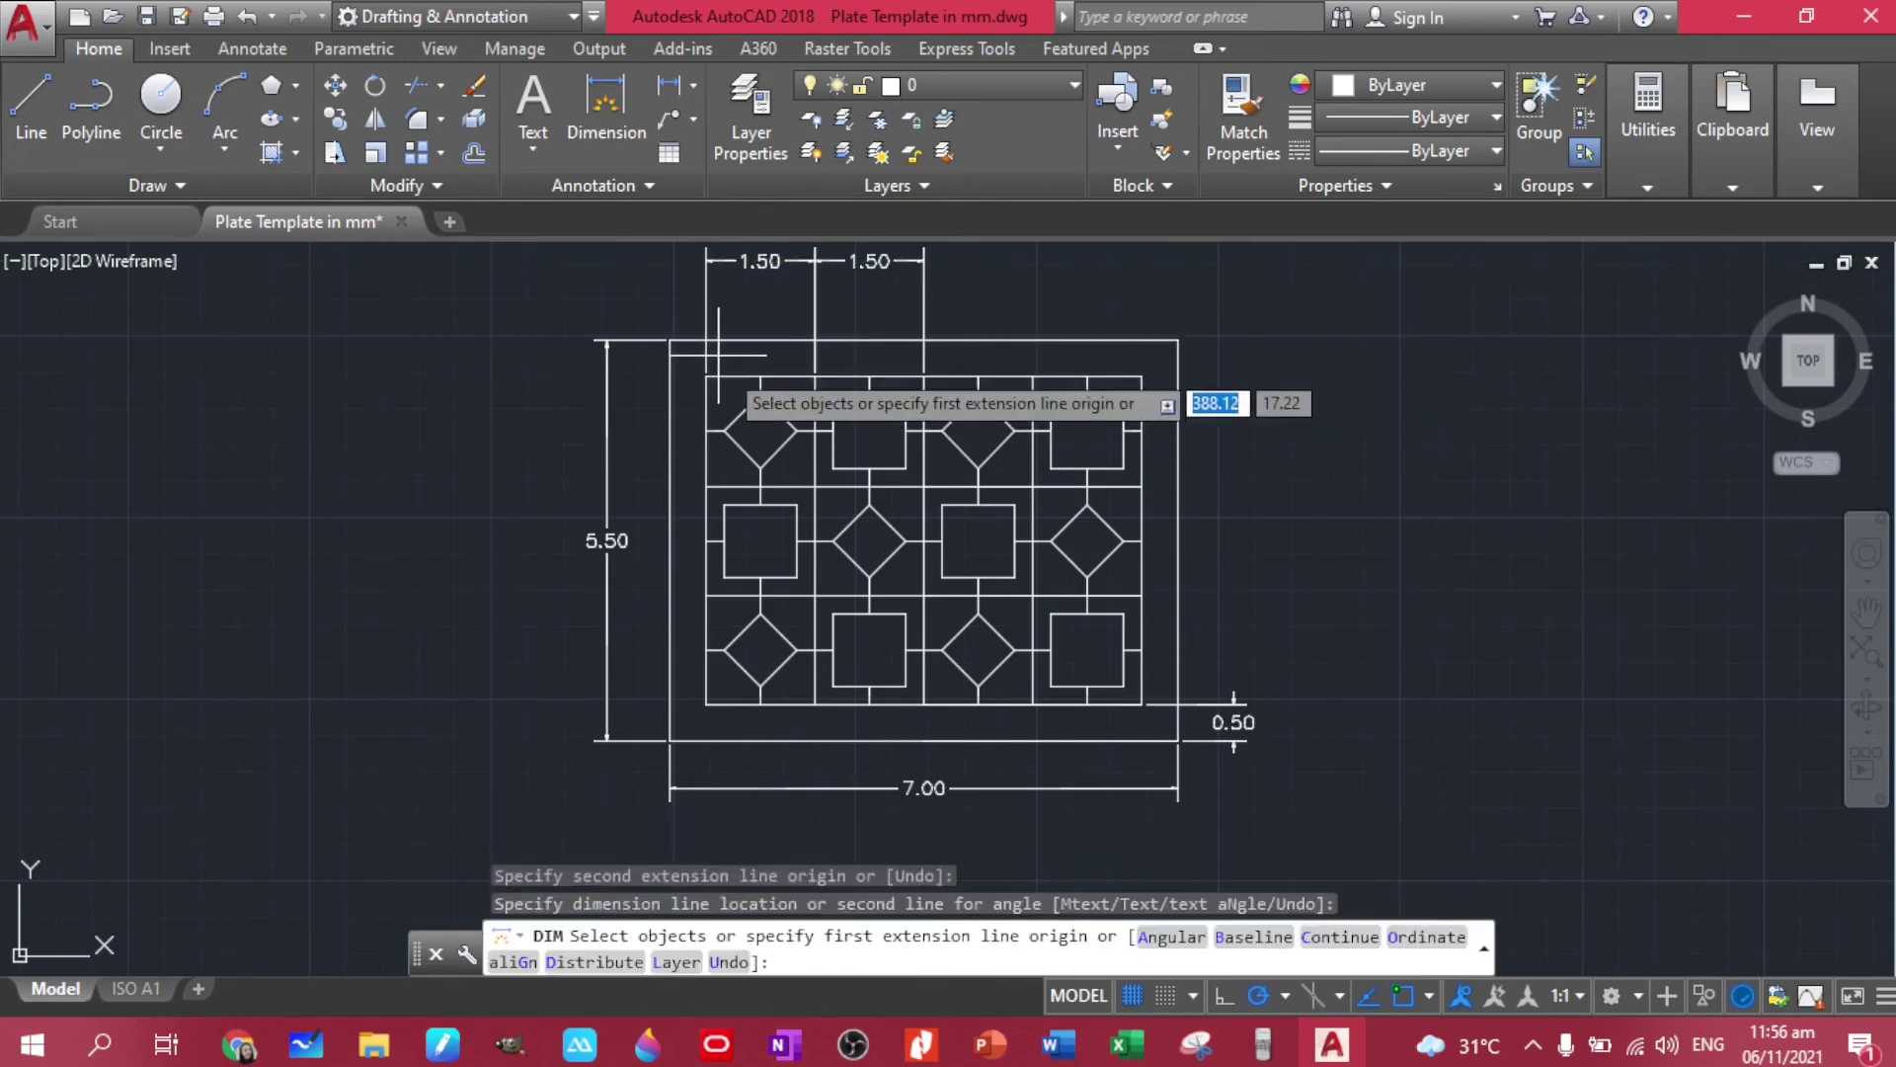
# Add two 1.00 dimensions across the first diamond and the first square along the top
pyautogui.click(723, 431)
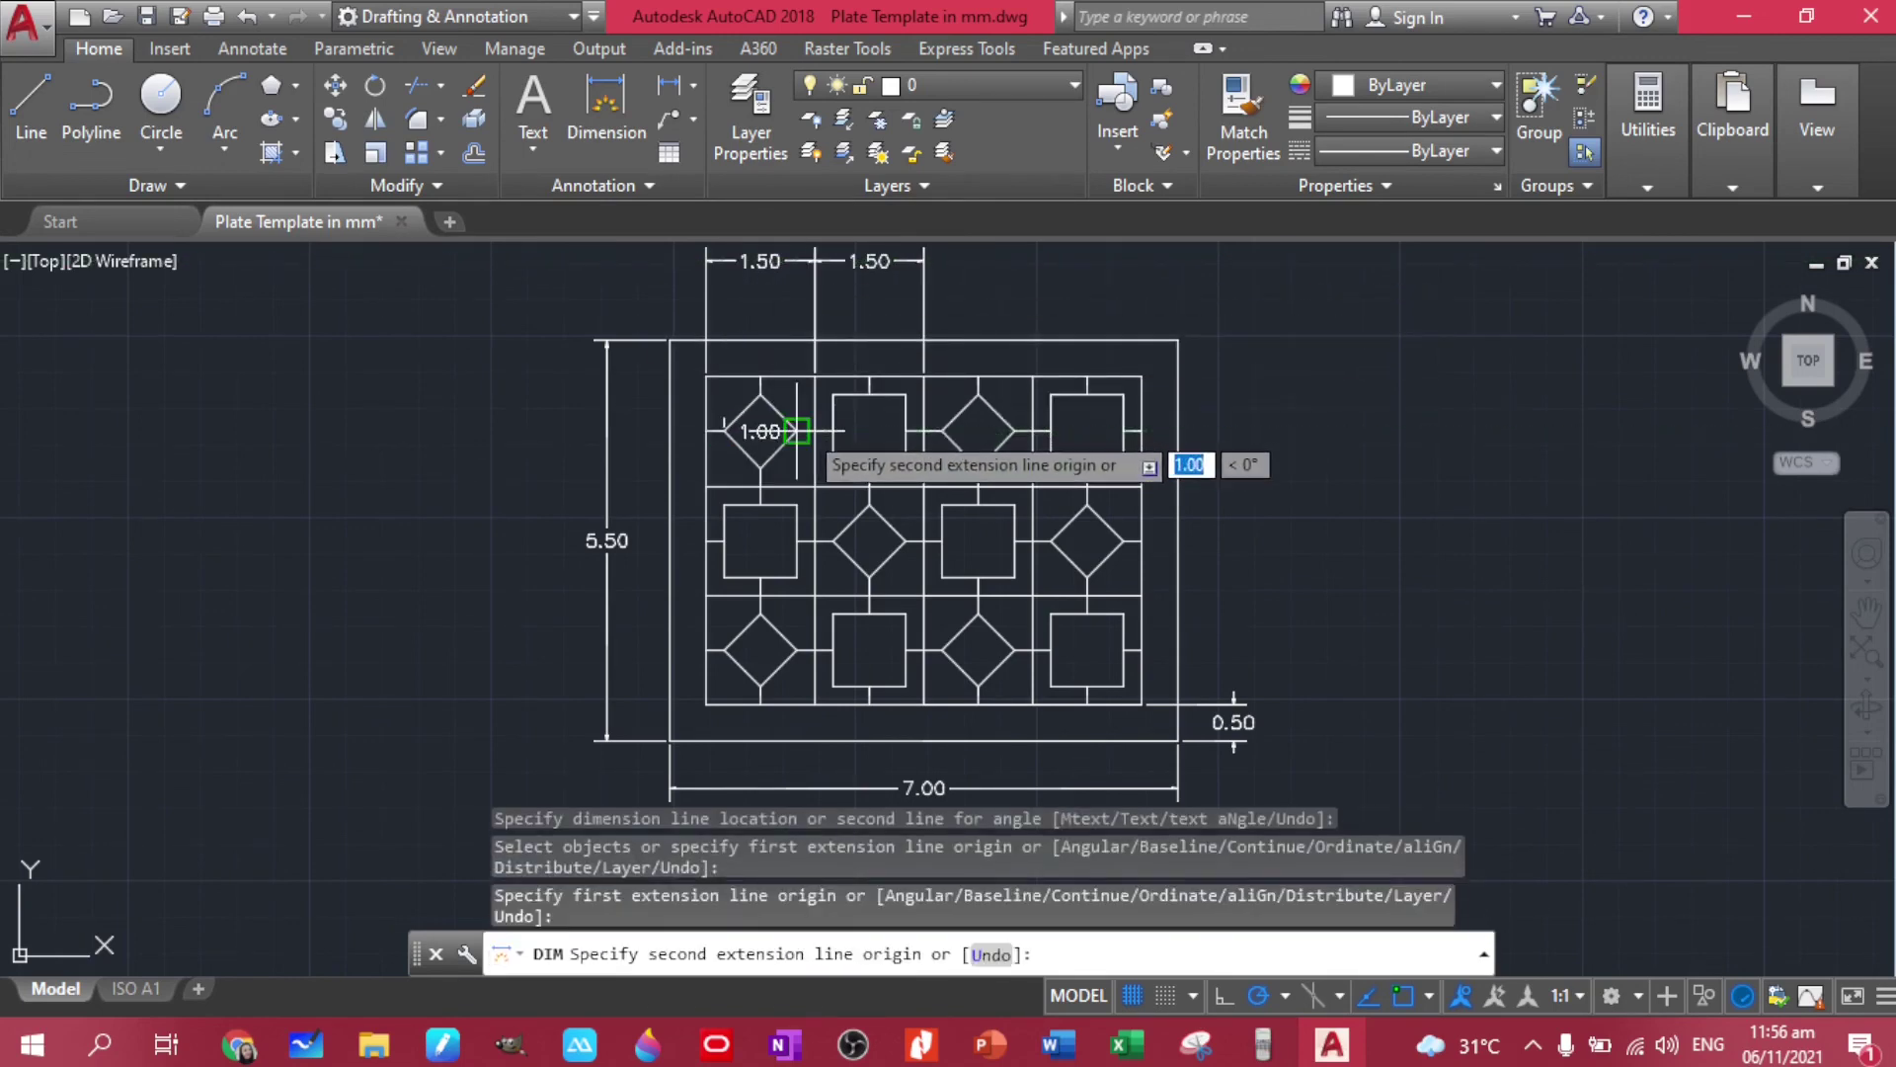
pyautogui.click(795, 432)
pyautogui.click(797, 300)
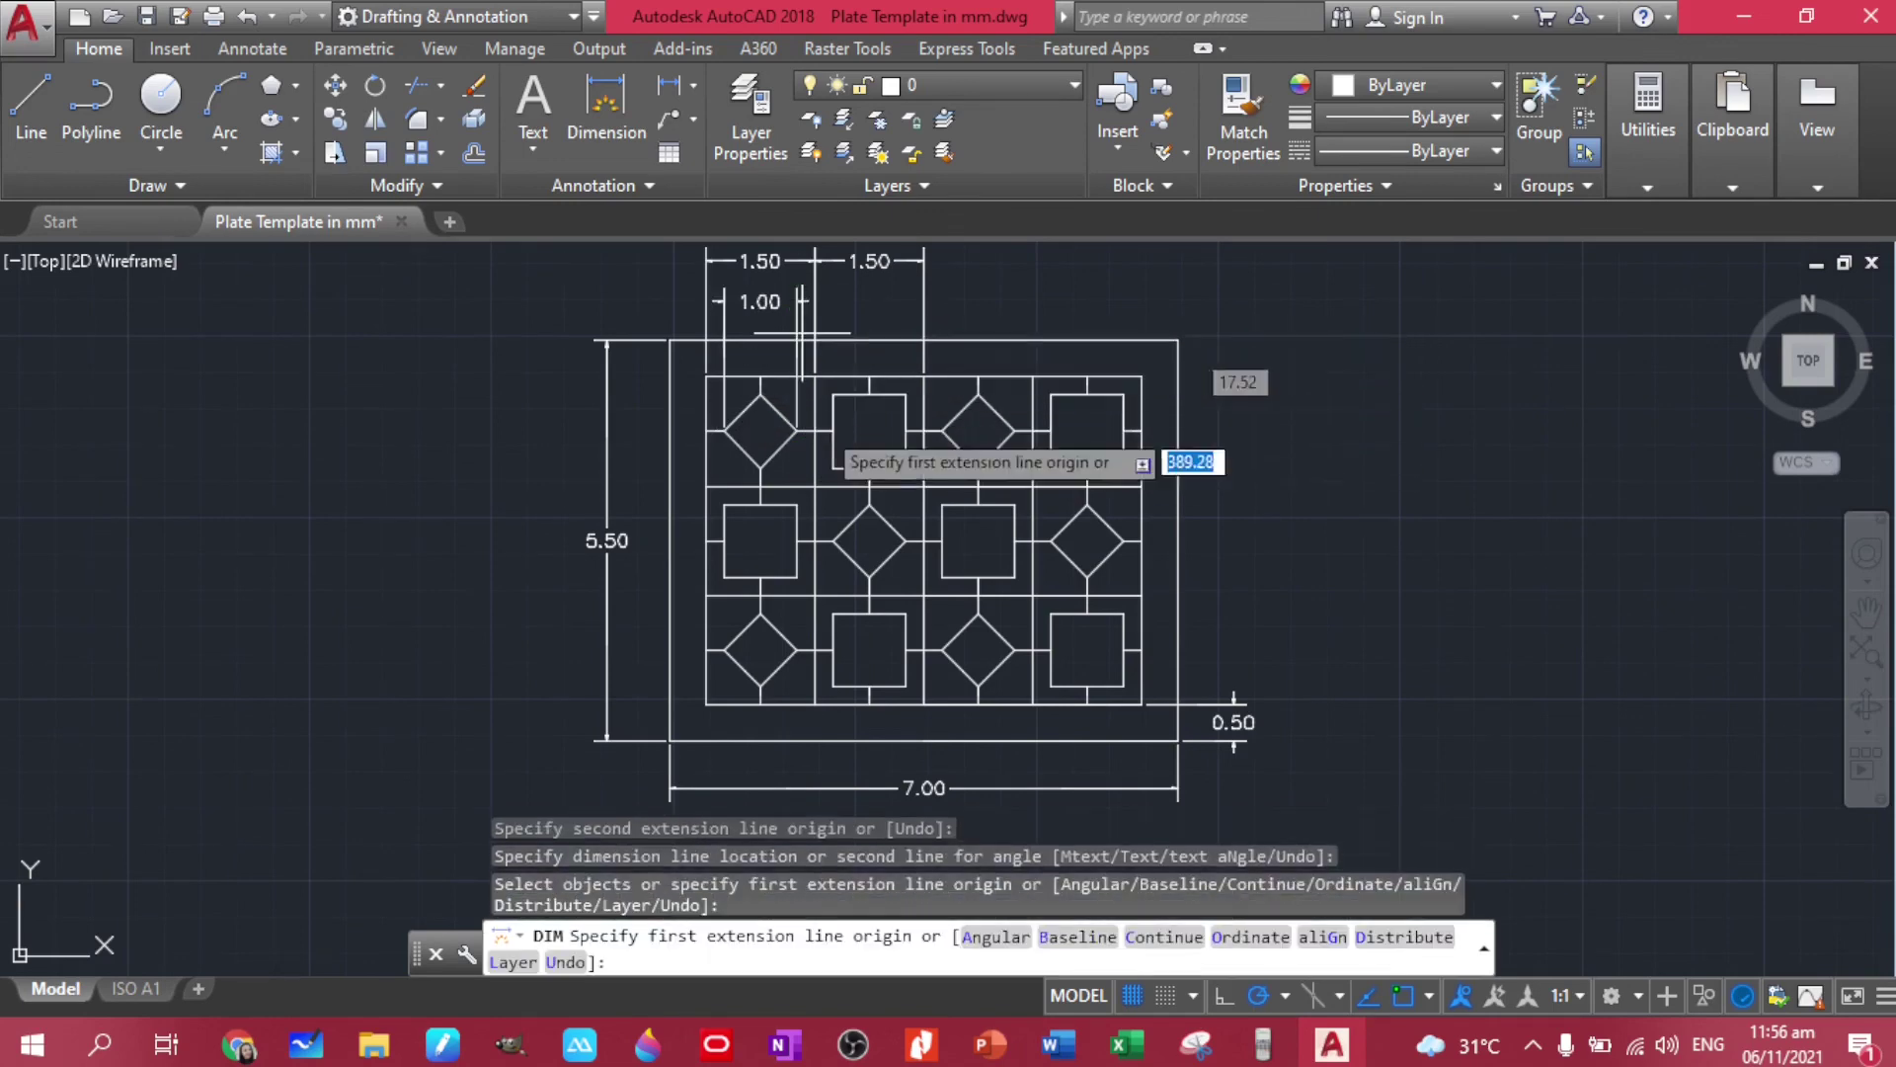
pyautogui.click(833, 430)
pyautogui.click(906, 432)
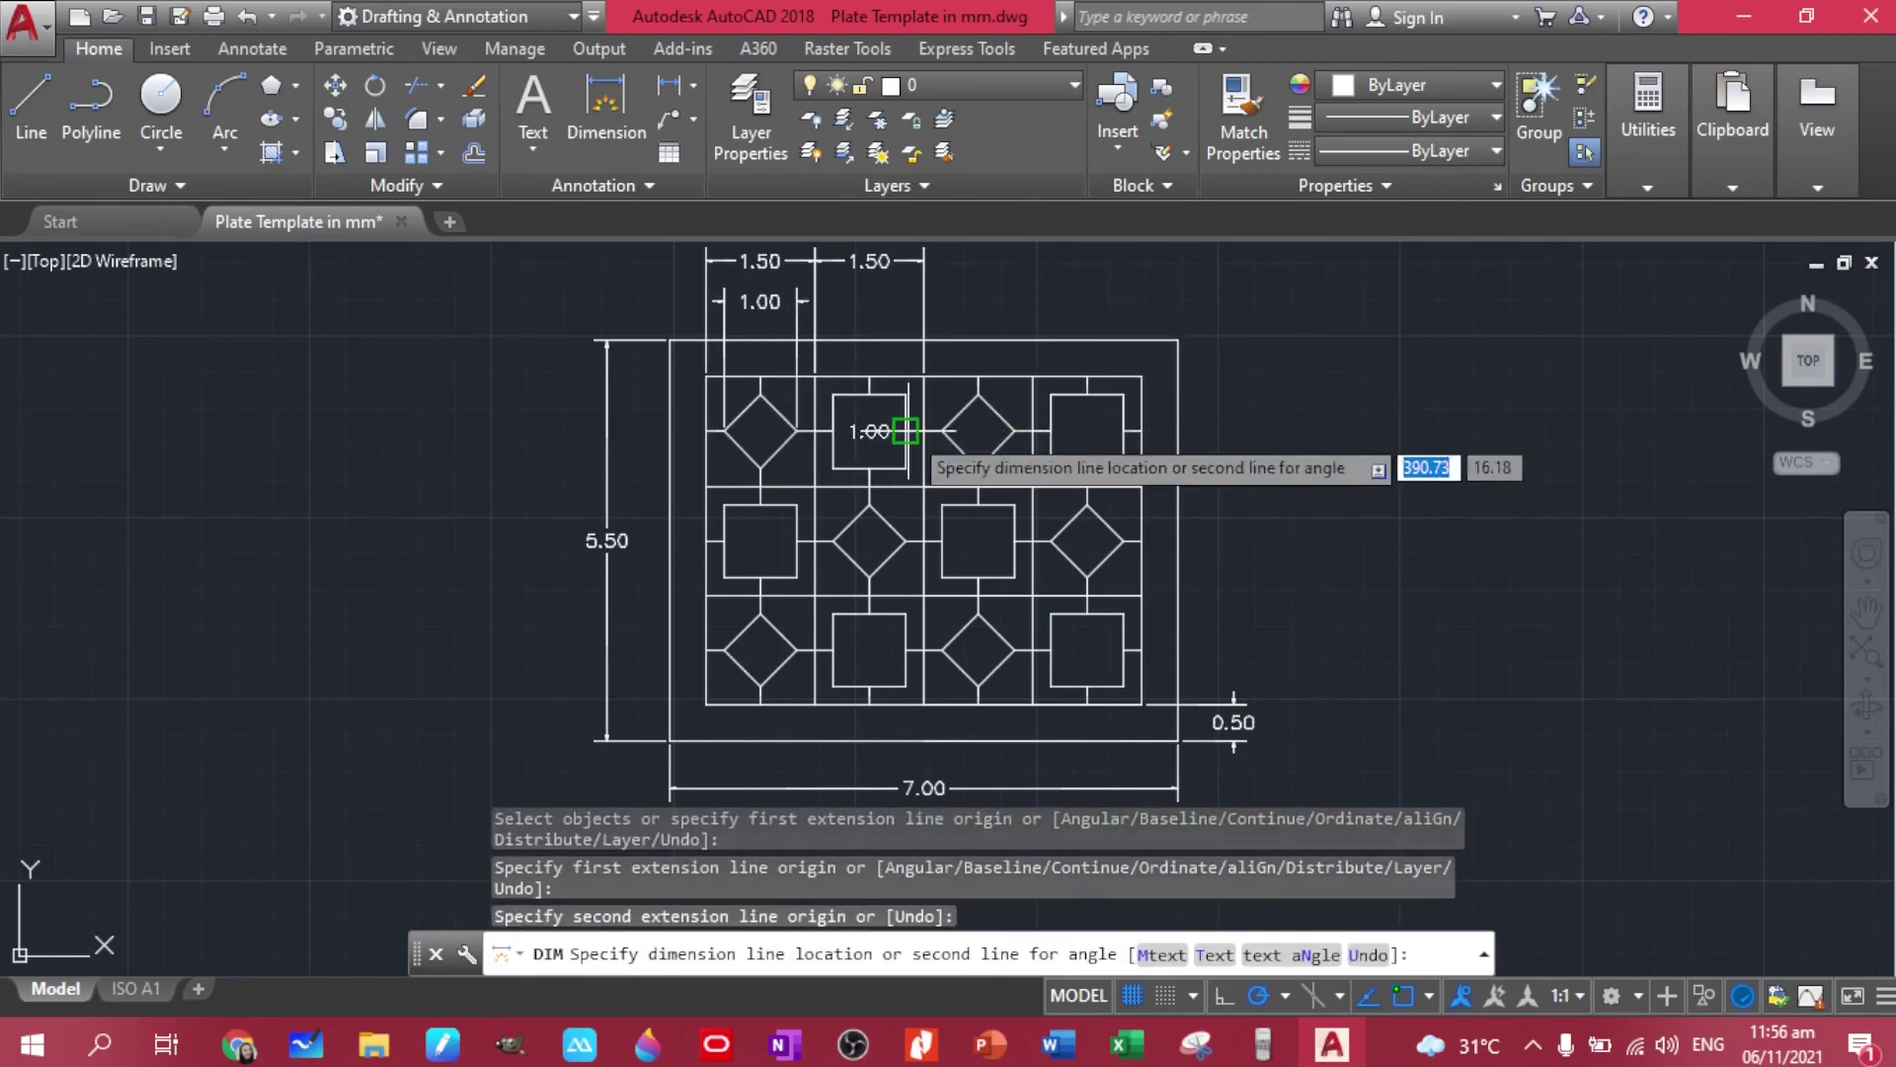
pyautogui.click(901, 303)
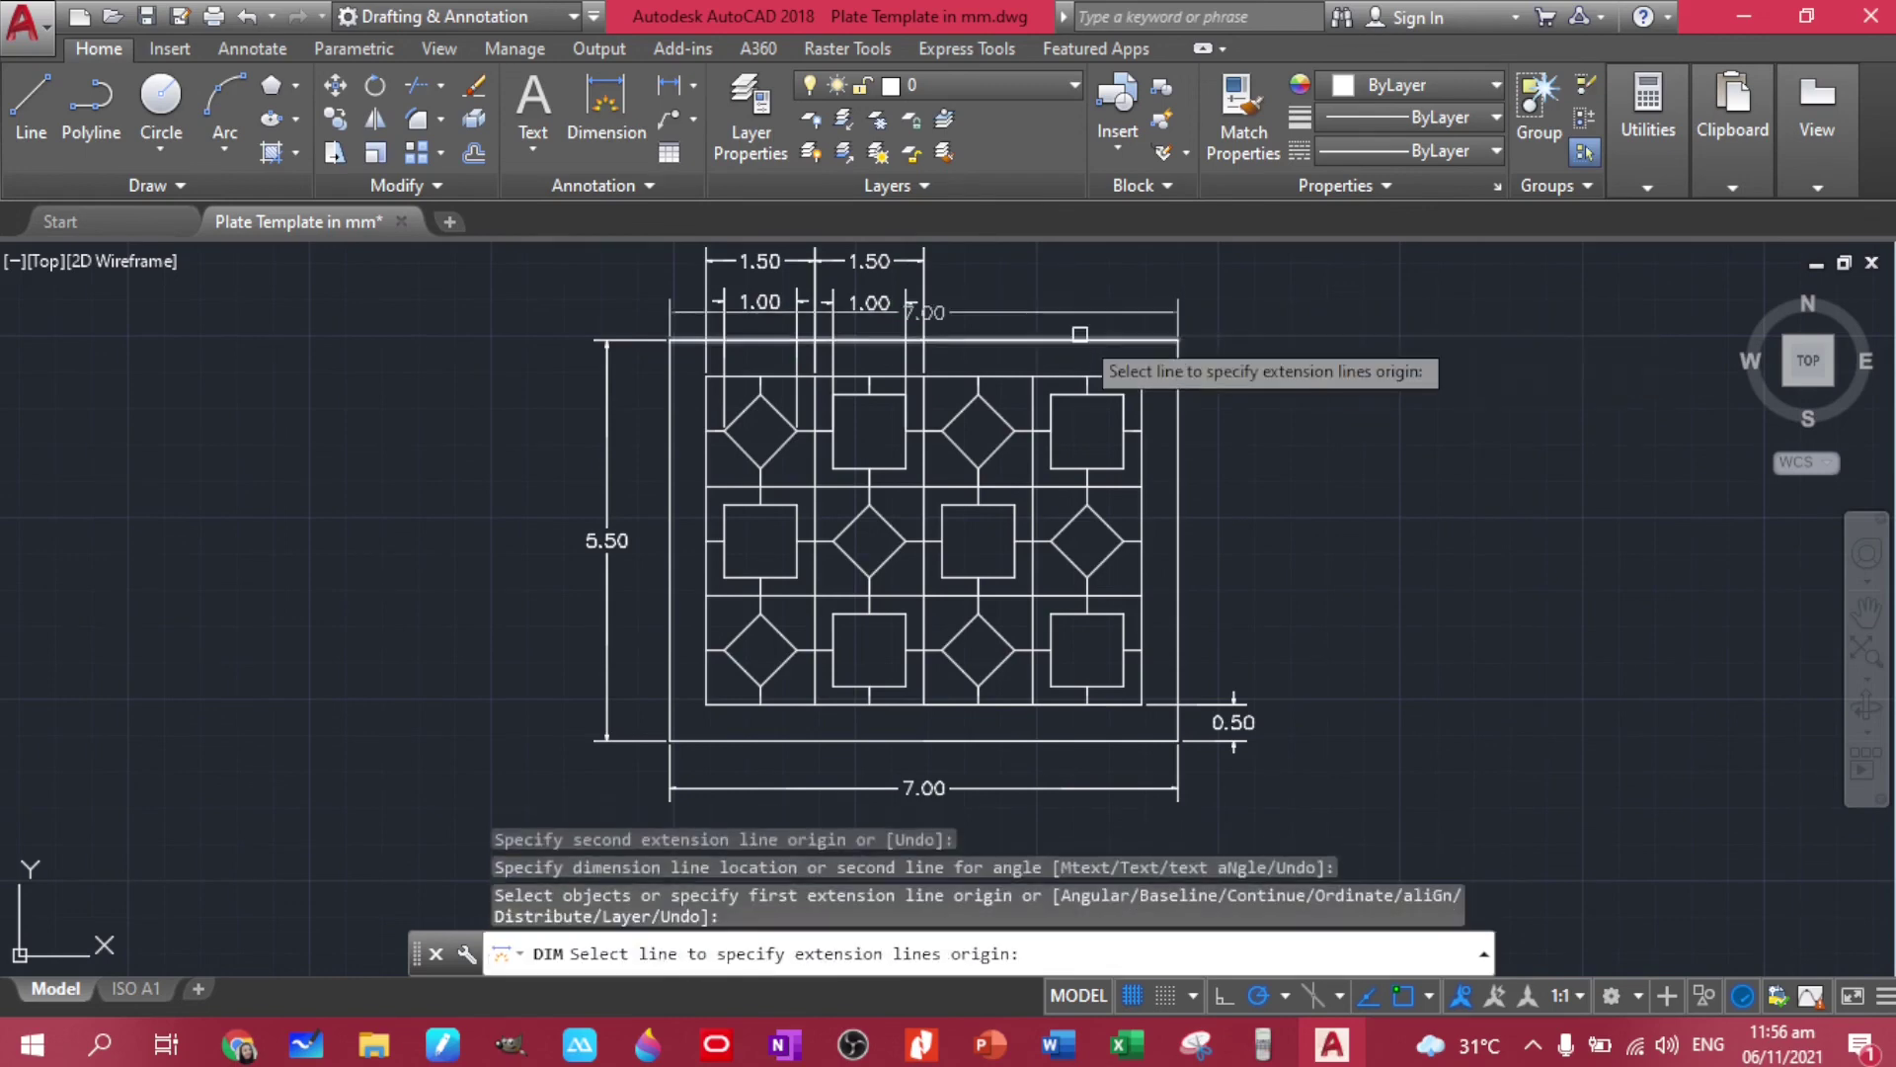
pyautogui.moveTo(1260, 340); pyautogui.dragTo(1196, 372, button='middle')
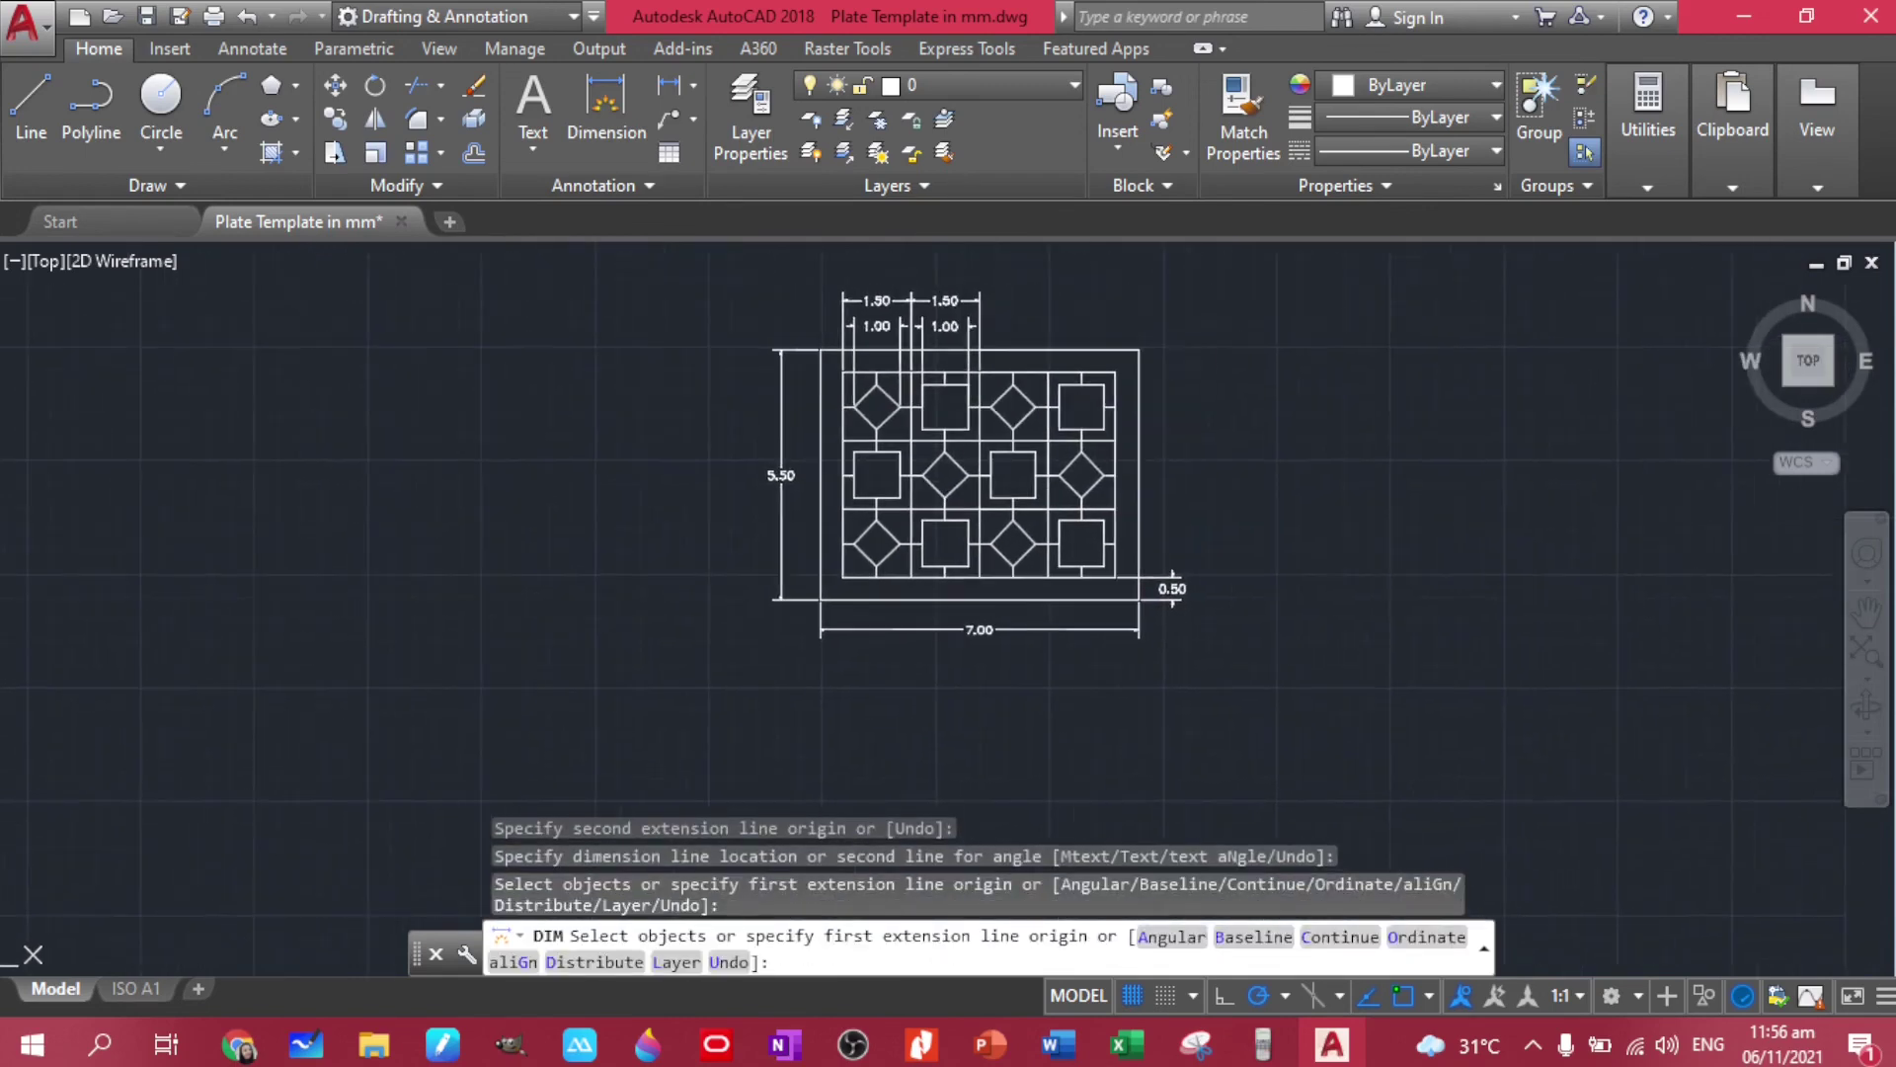
pyautogui.press('Escape')
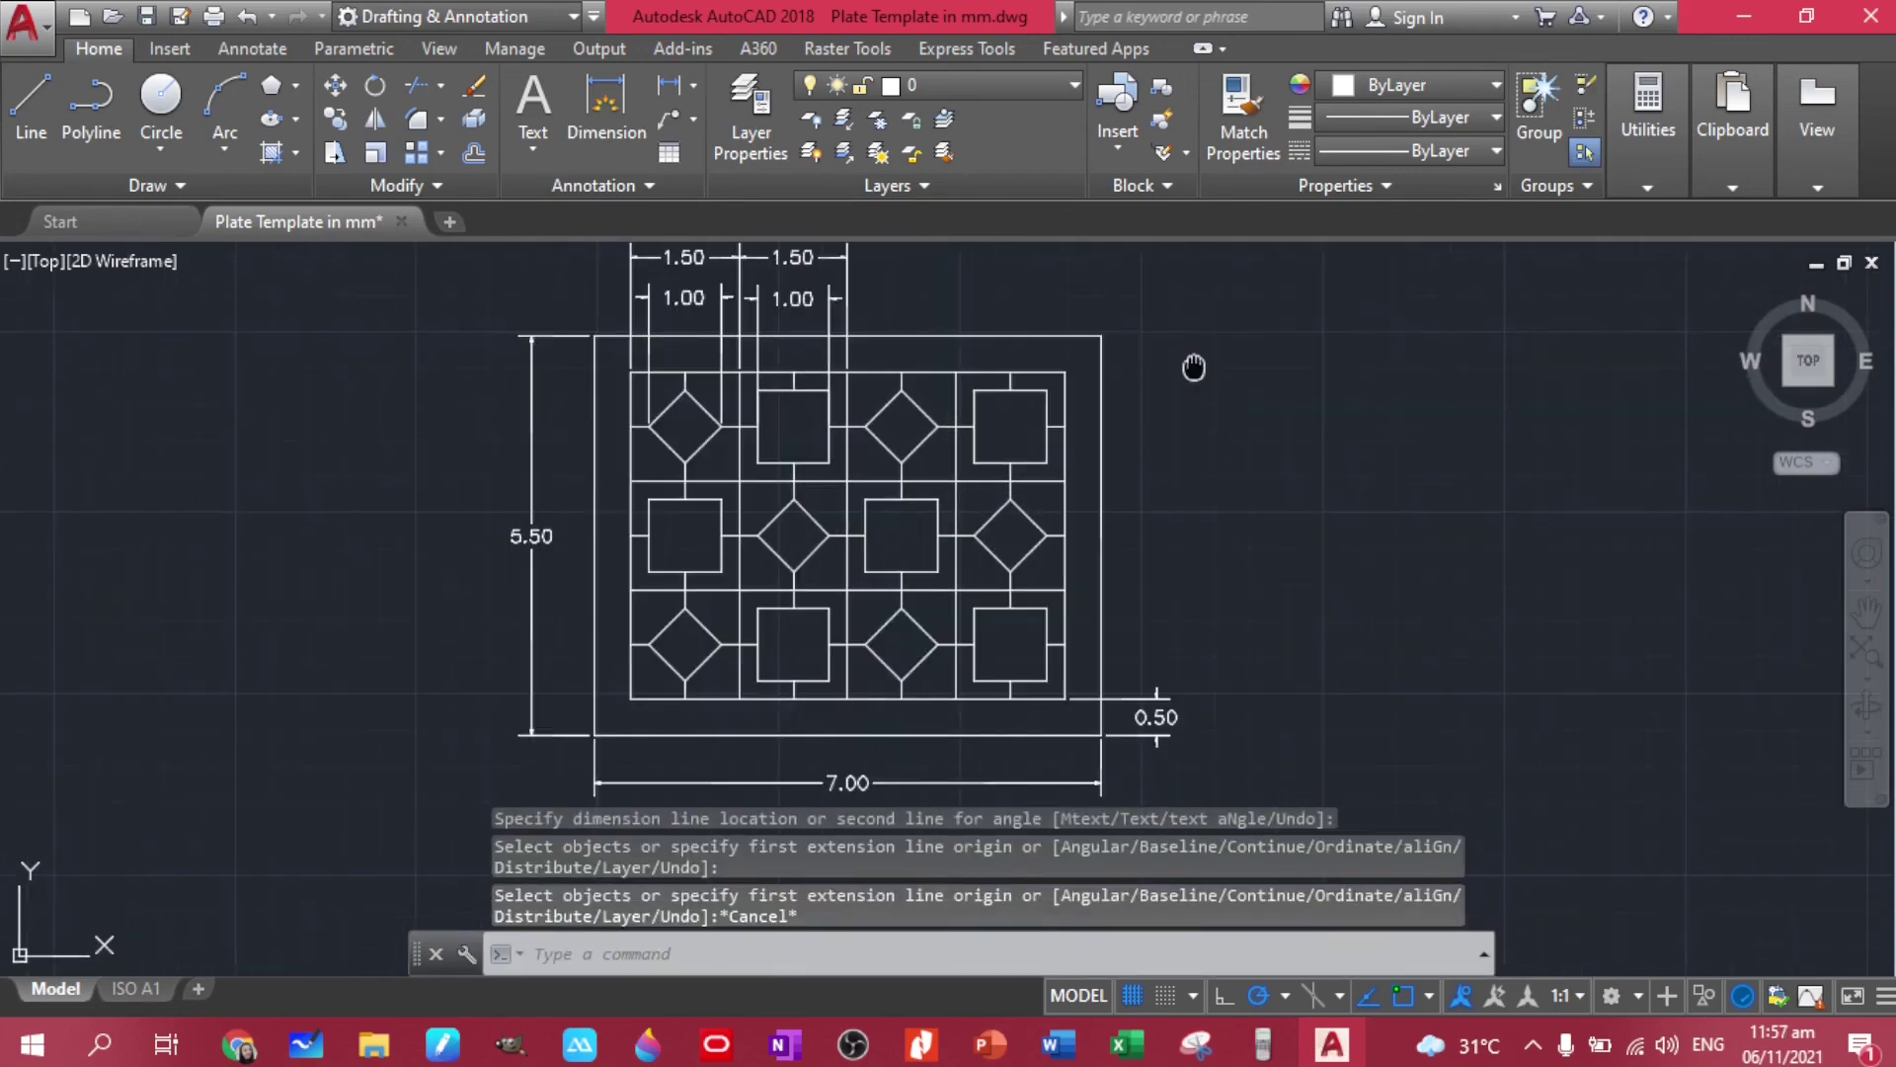
pyautogui.moveTo(1194, 367); pyautogui.dragTo(1188, 382, button='middle')
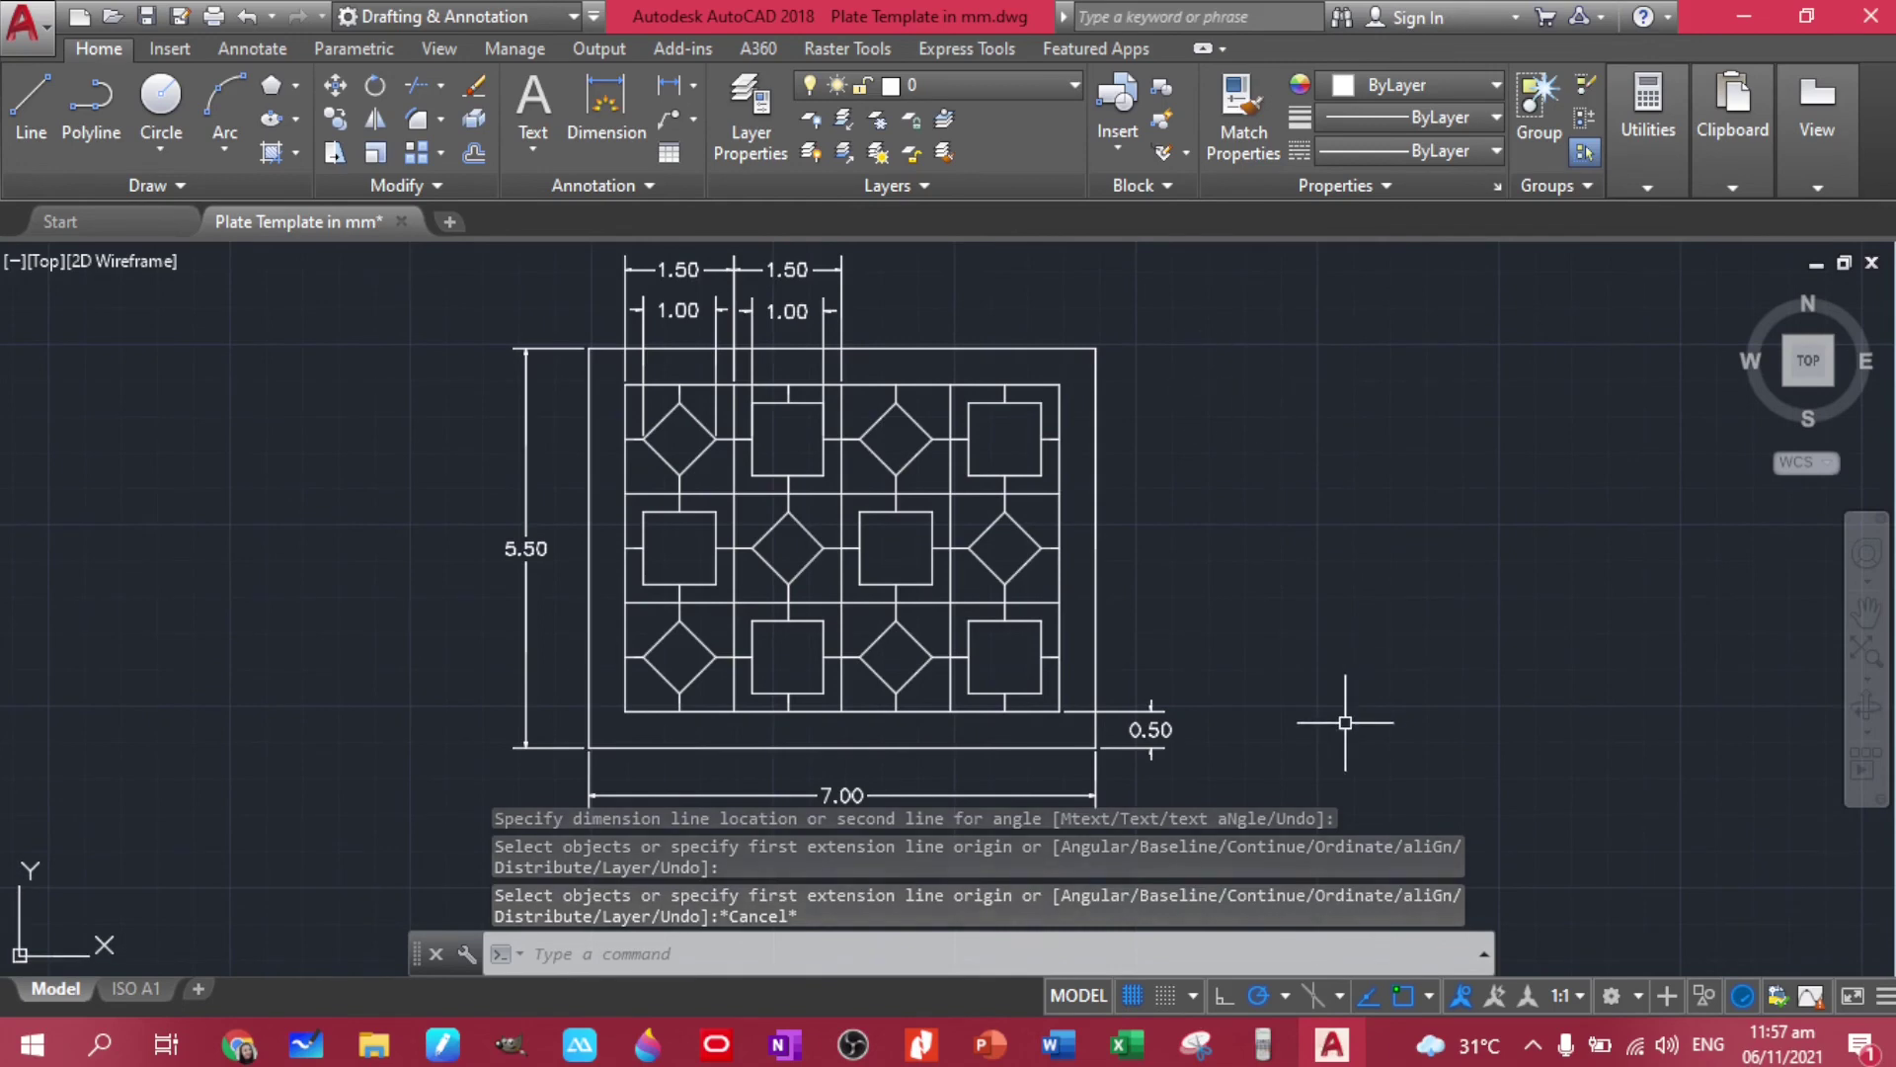